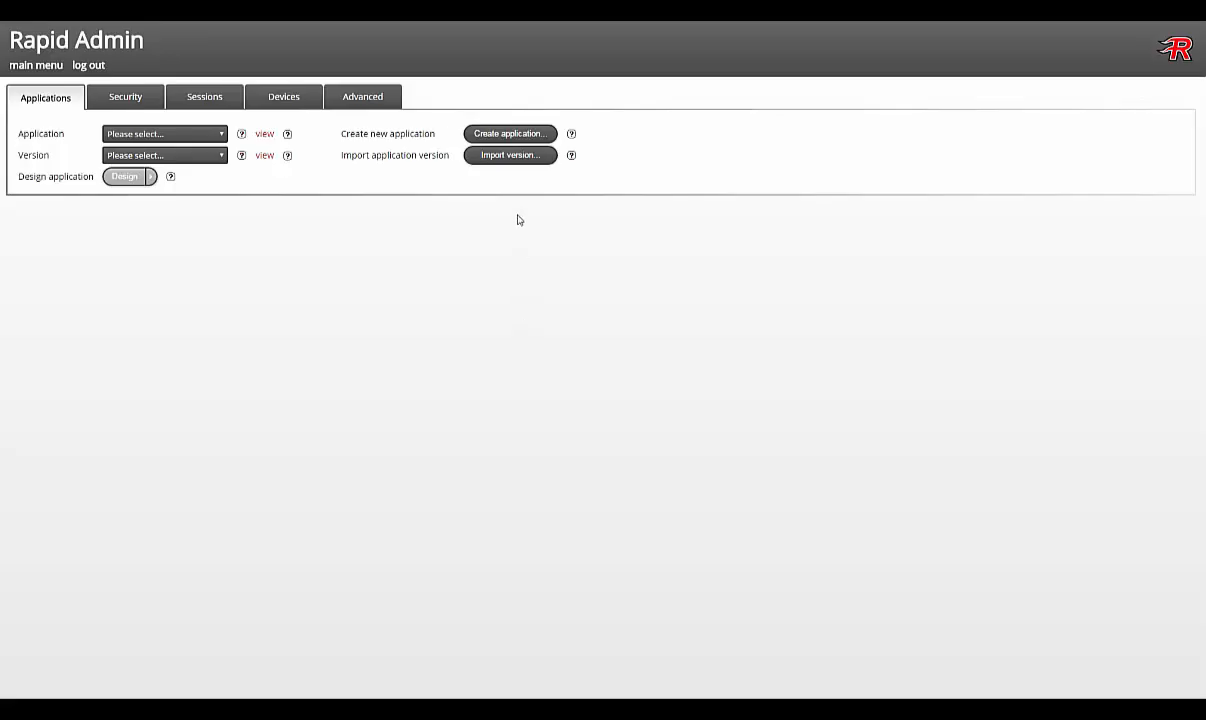
Step: Open the New application form from the Applications page
left_click(509, 135)
Step: Create application newDesktop, version 1, titled 'Sample desktop app' with the Xerxes theme
type("newDesktop")
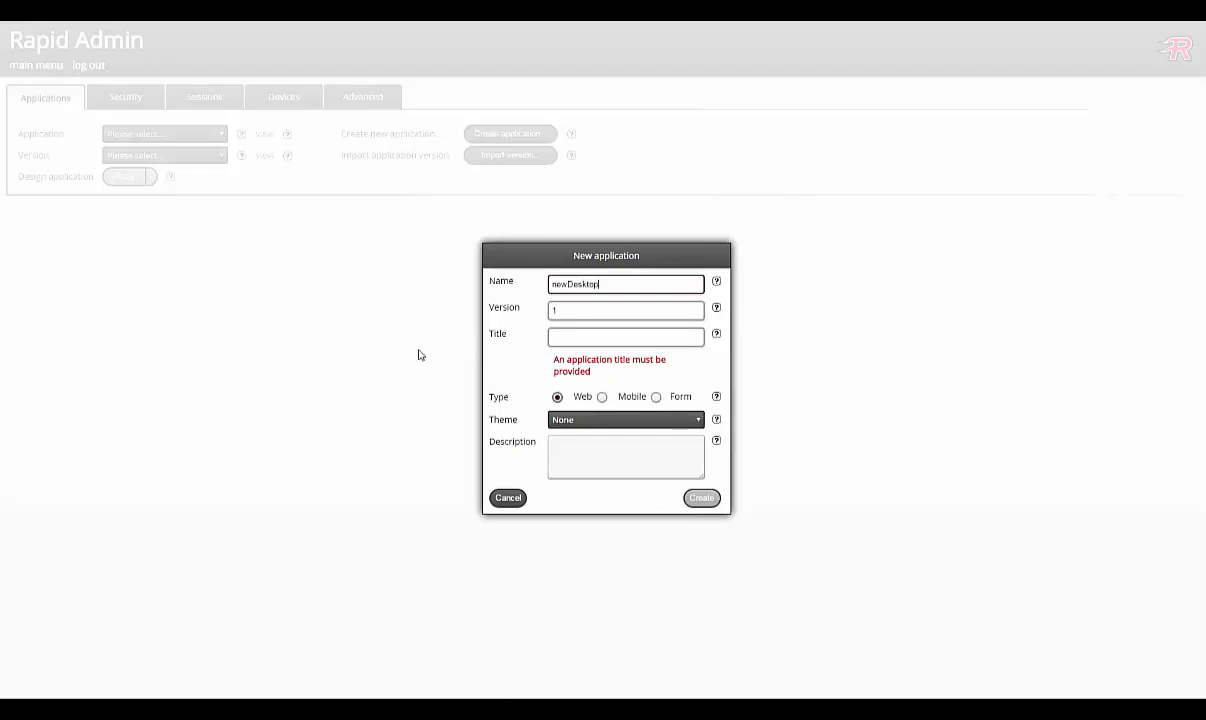
key("Tab")
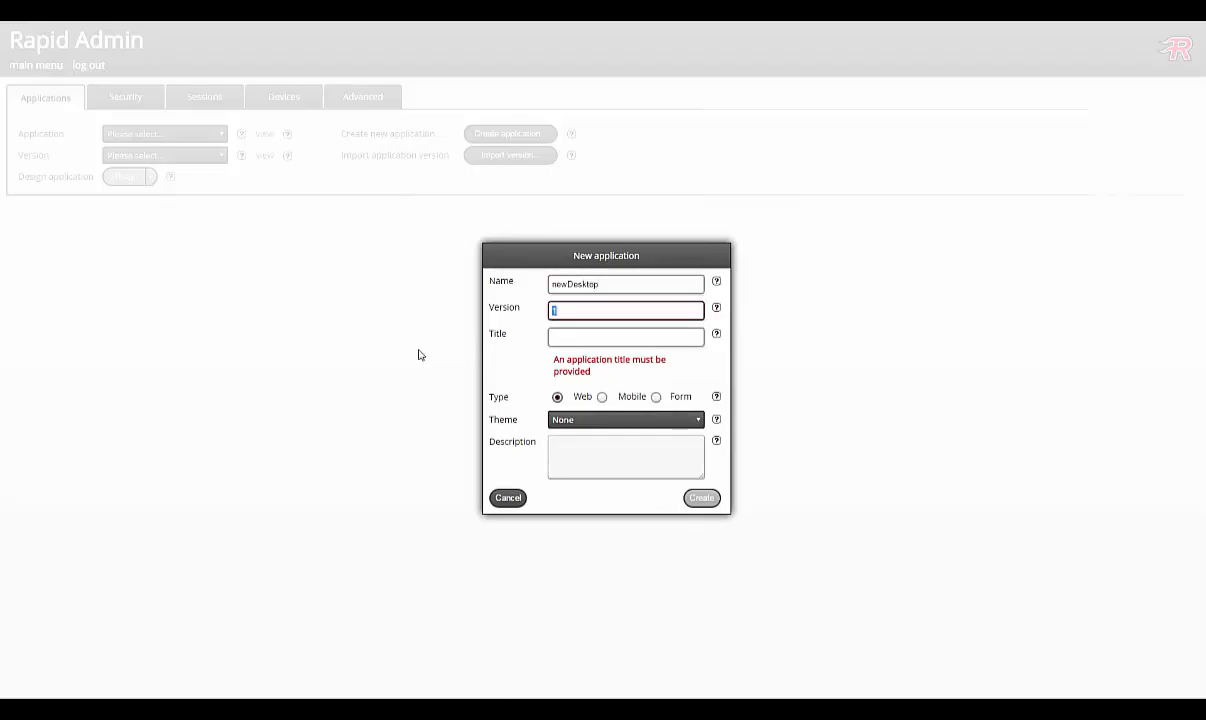
key("Tab")
type("Sample desktop app")
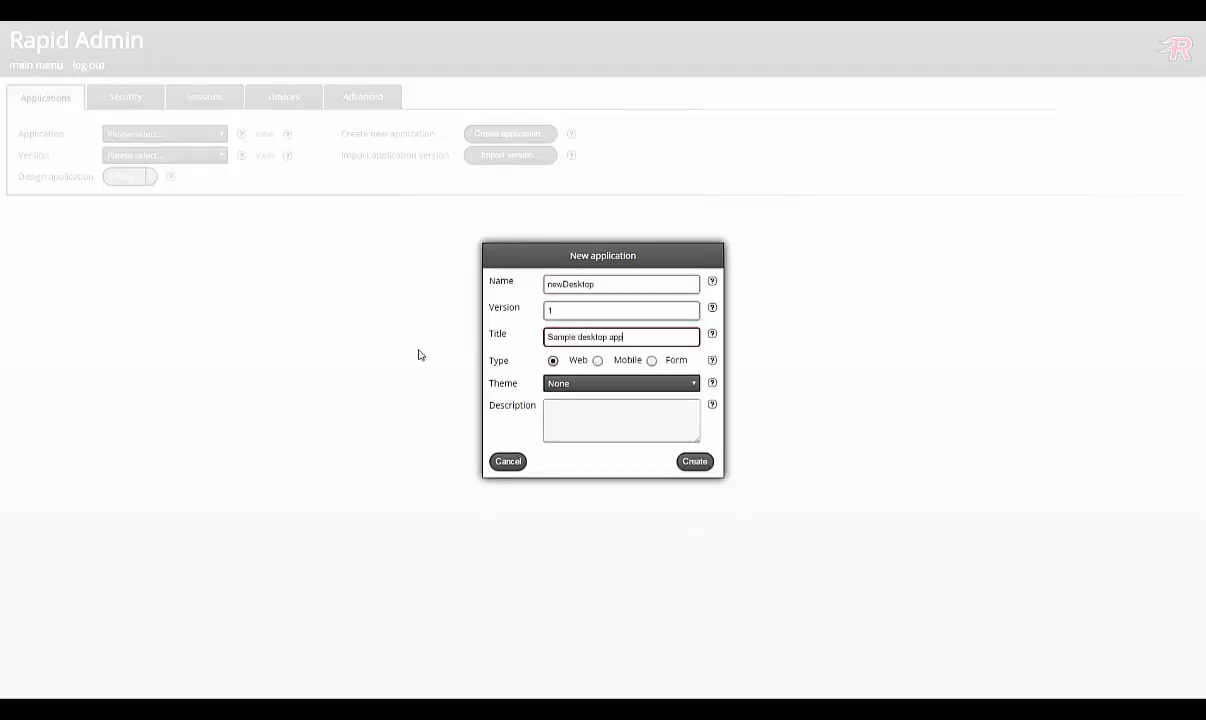
left_click(598, 383)
left_click(594, 473)
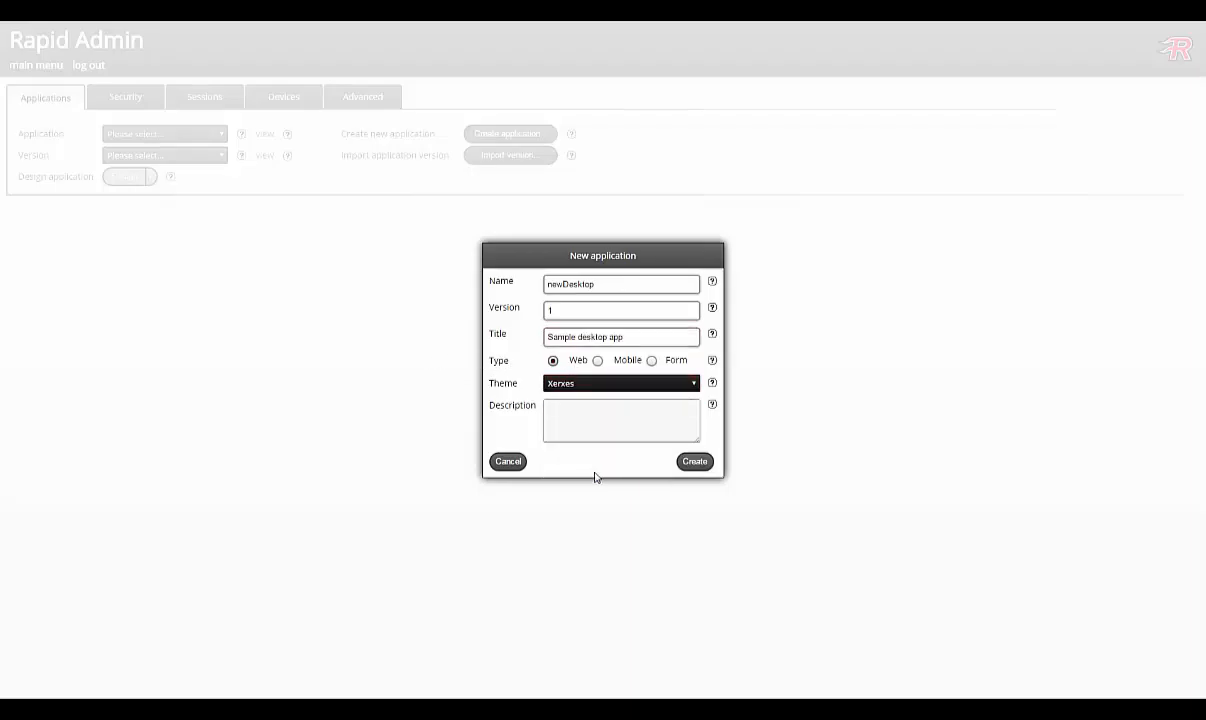
left_click(694, 461)
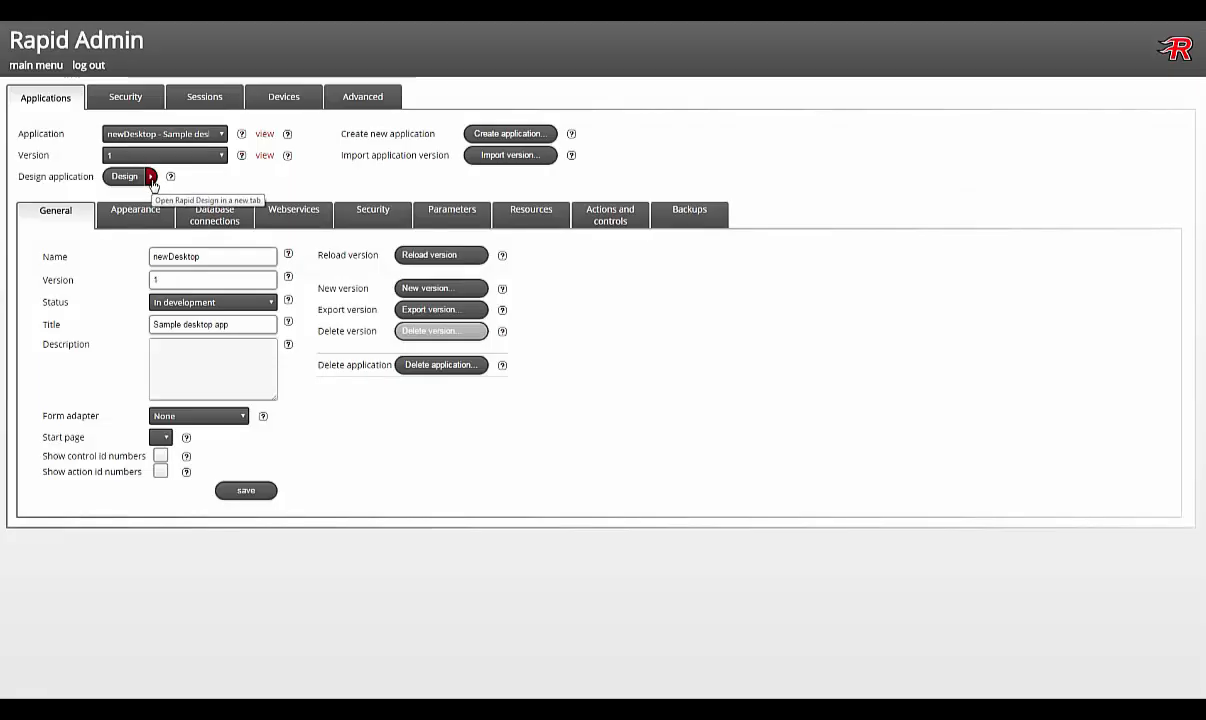
Step: Open newDesktop in Rapid Design and add page Logger_details titled 'Logger details'
left_click(151, 180)
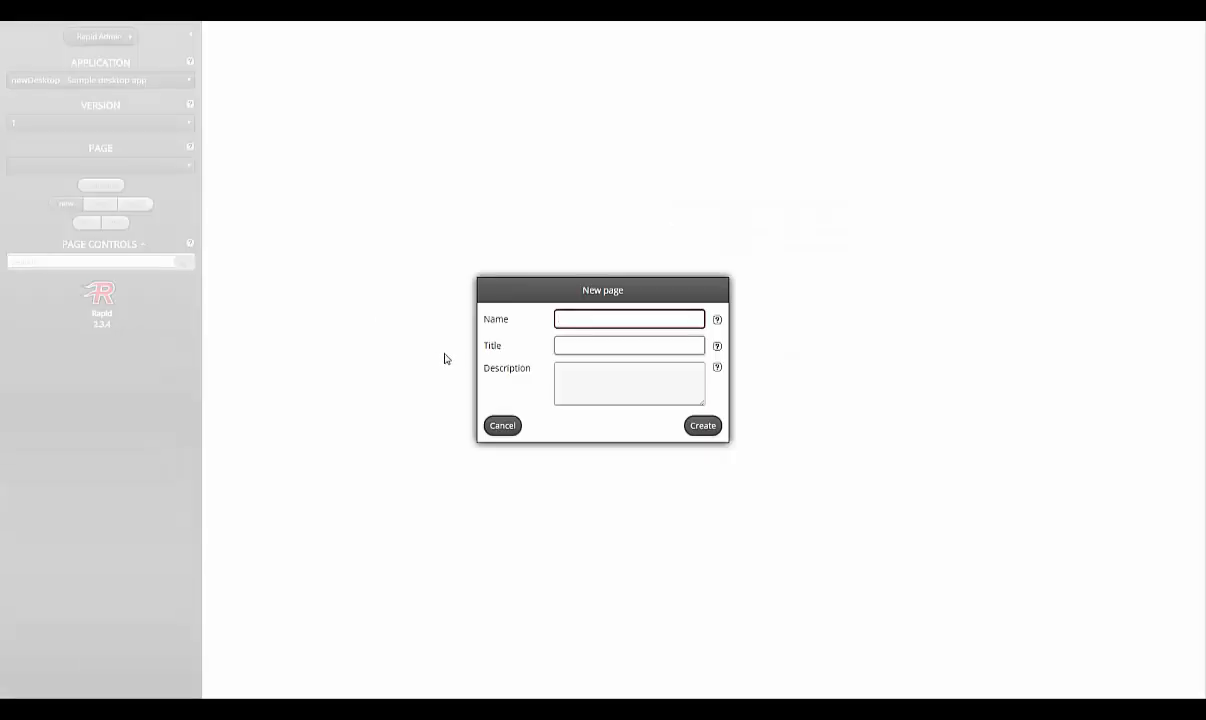
type("Logger_d")
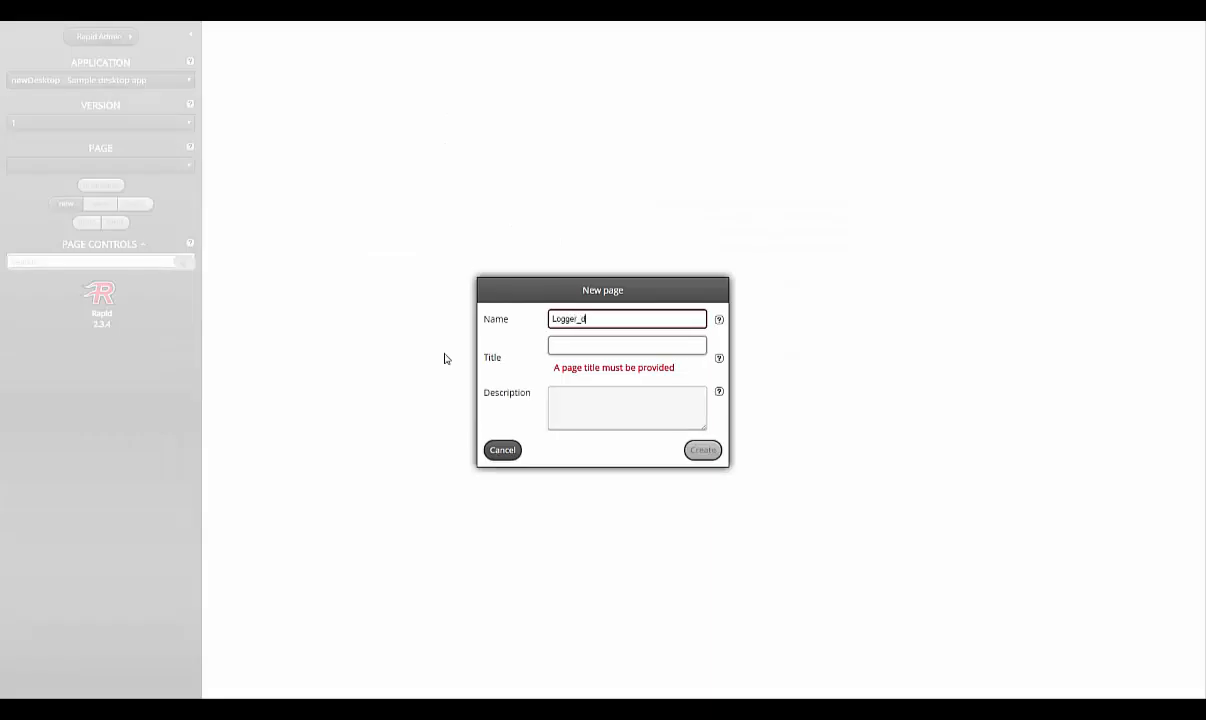
type("etails")
key("Tab")
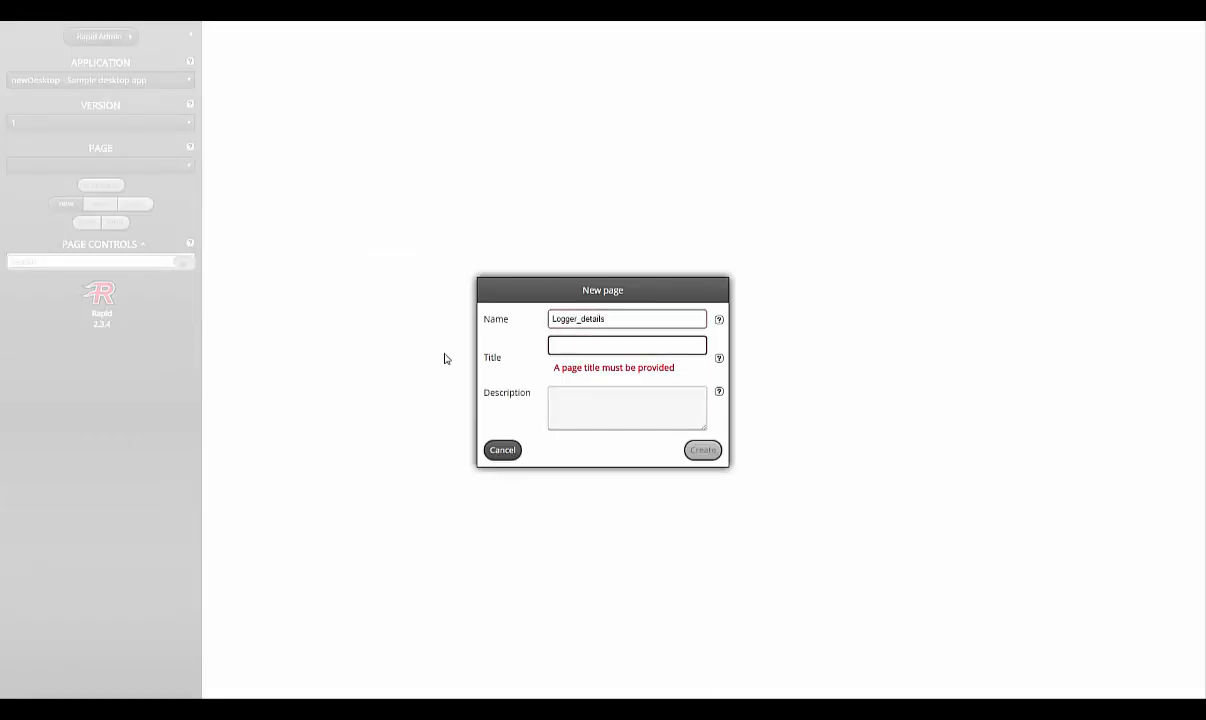
type("Logger")
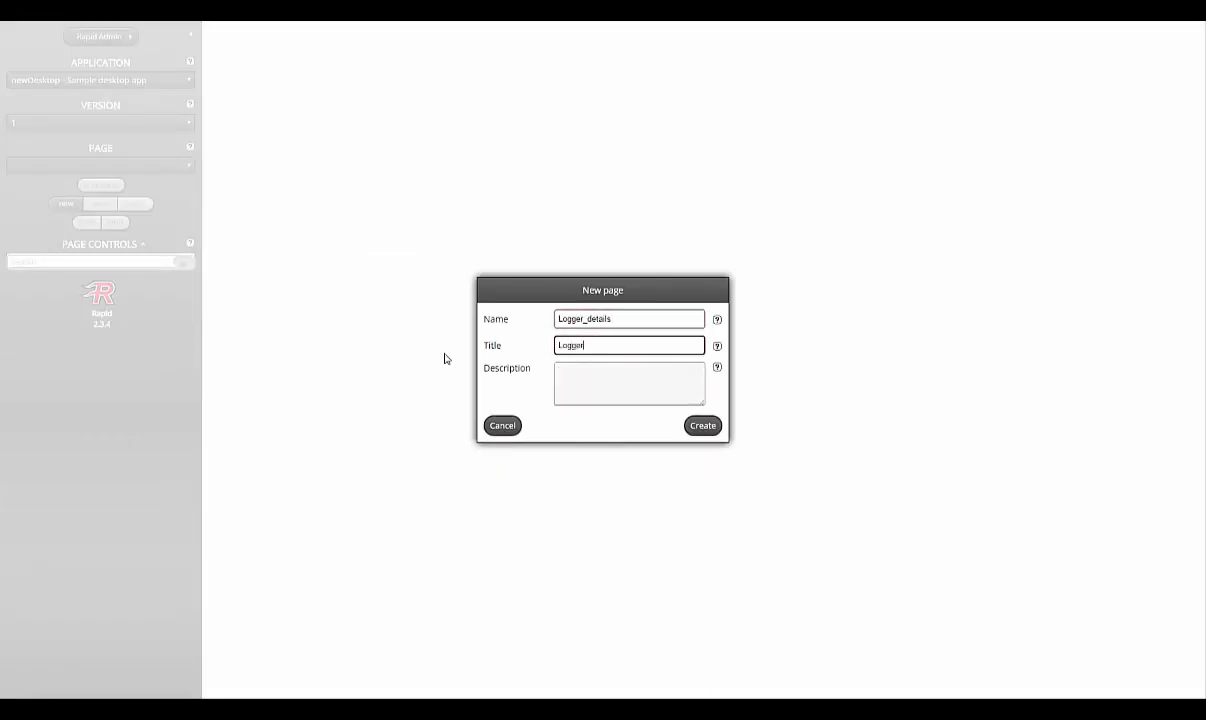
type(" details")
left_click(703, 425)
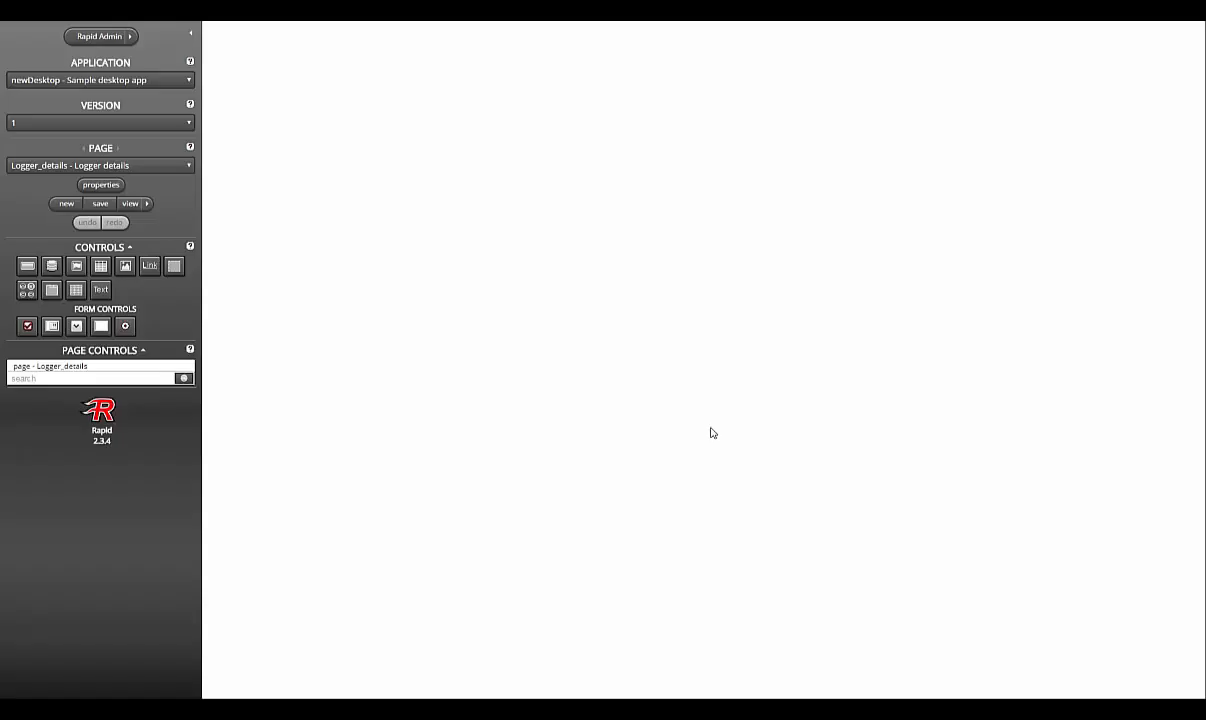
Step: Place a panel across the top of the page with style classes paddingMedium and panel2
left_click_drag(174, 265, 420, 241)
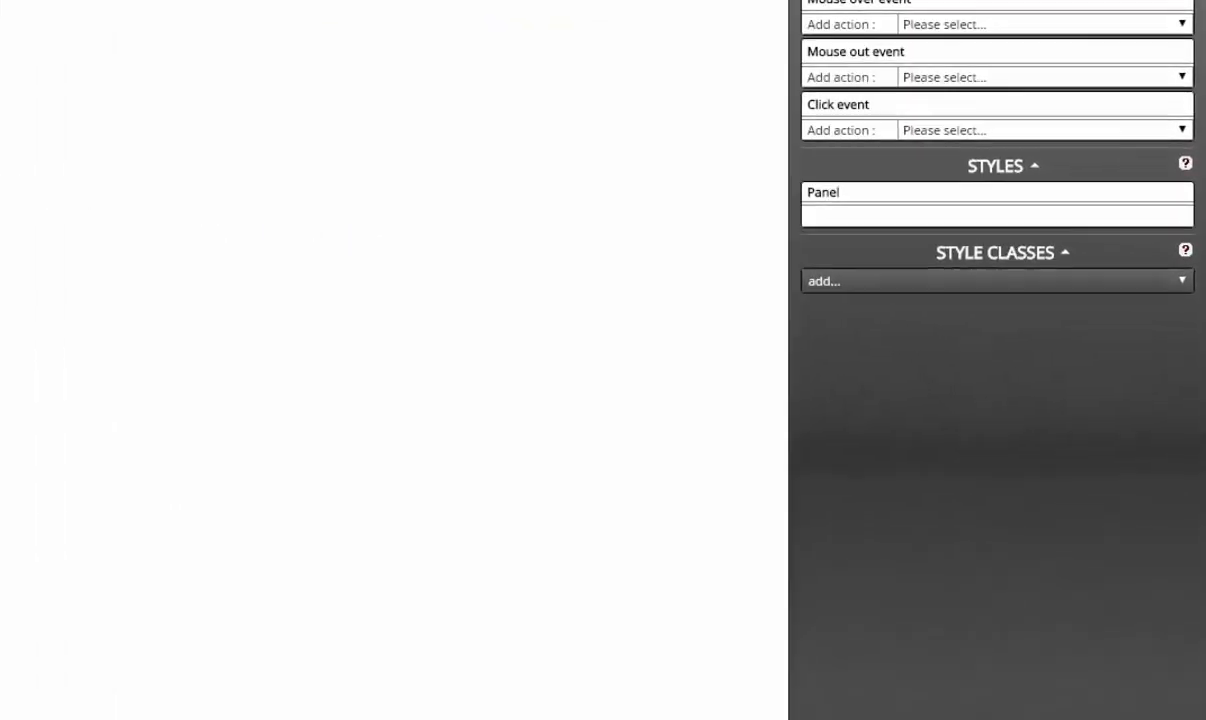
left_click(895, 280)
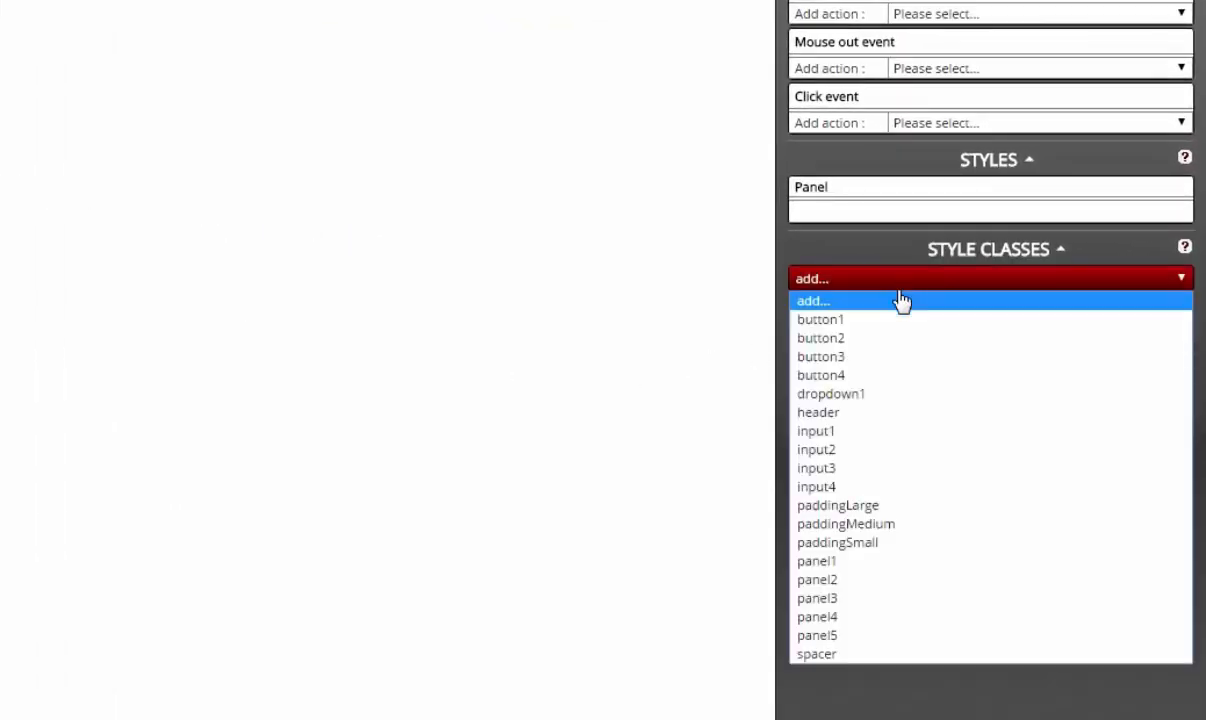
left_click(905, 524)
left_click(882, 302)
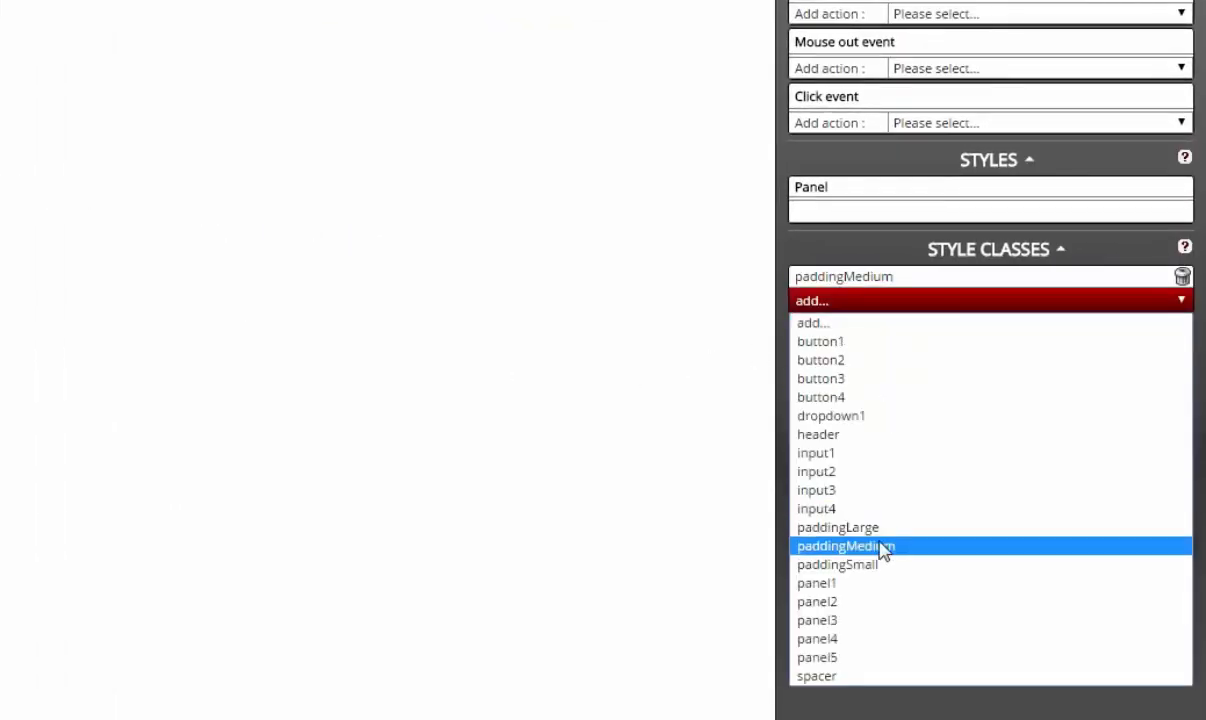
left_click(868, 604)
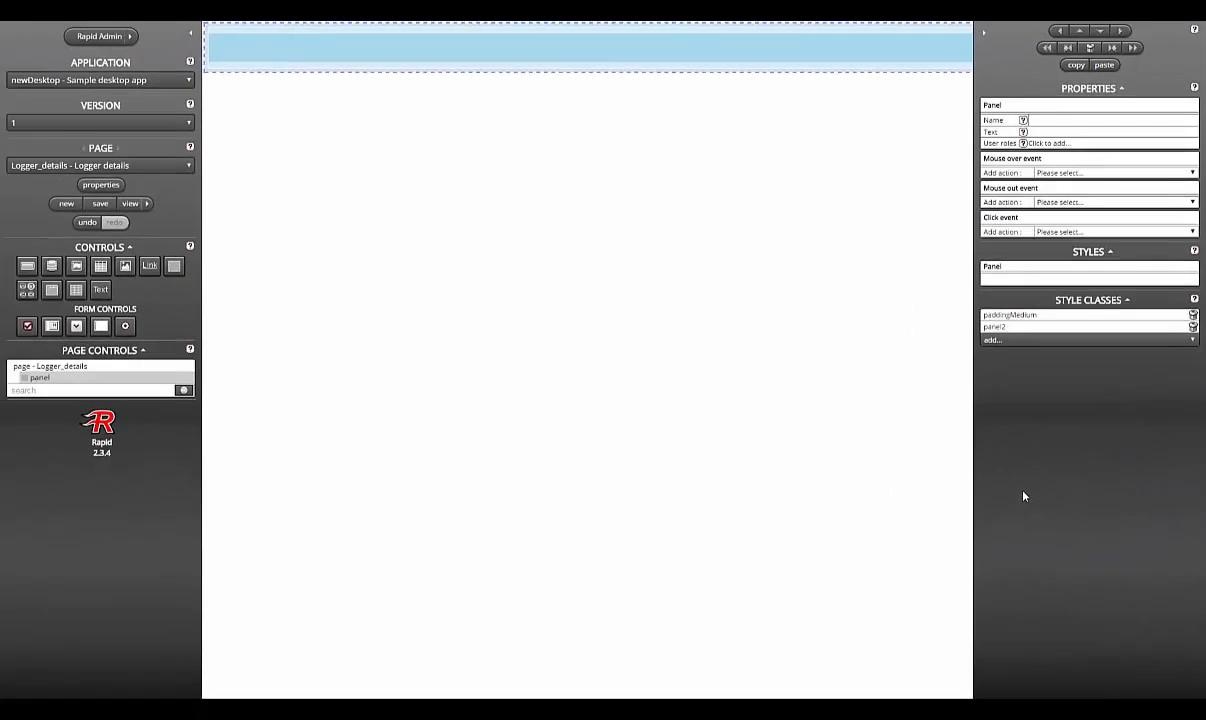
left_click(566, 368)
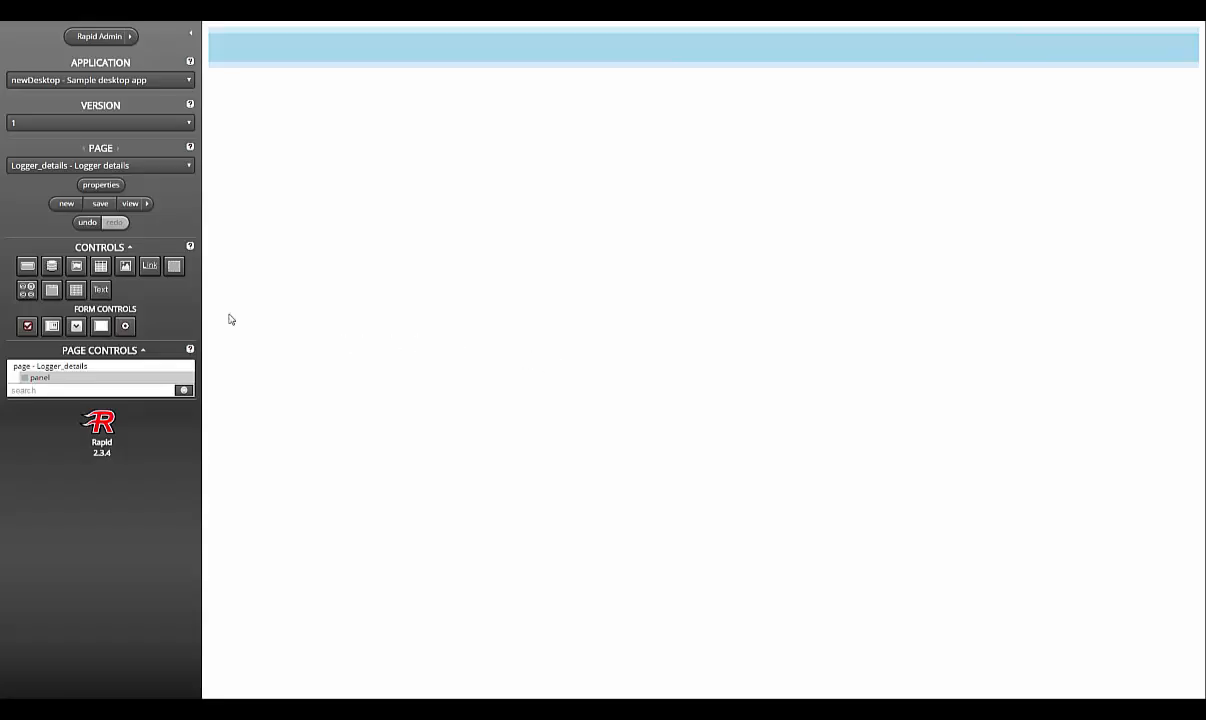
left_click(100, 265)
Step: Place a grid inside the panel and give it the spacer style class
left_click_drag(215, 290, 552, 227)
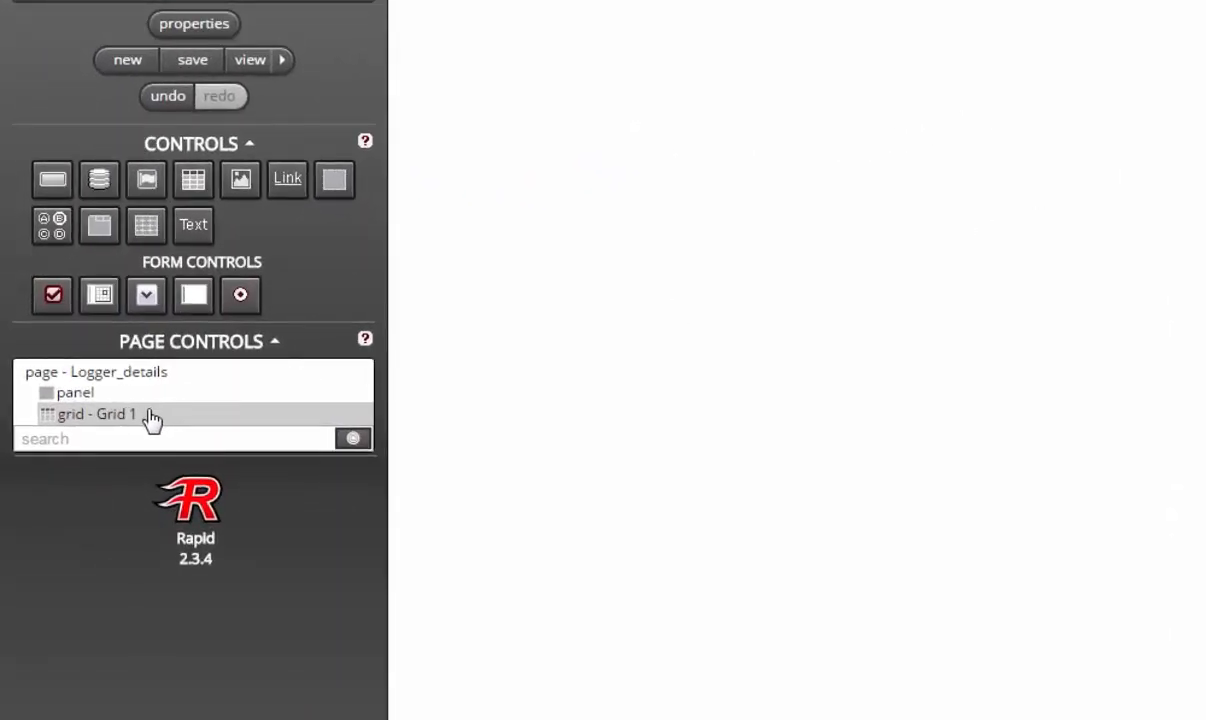
left_click_drag(180, 415, 217, 404)
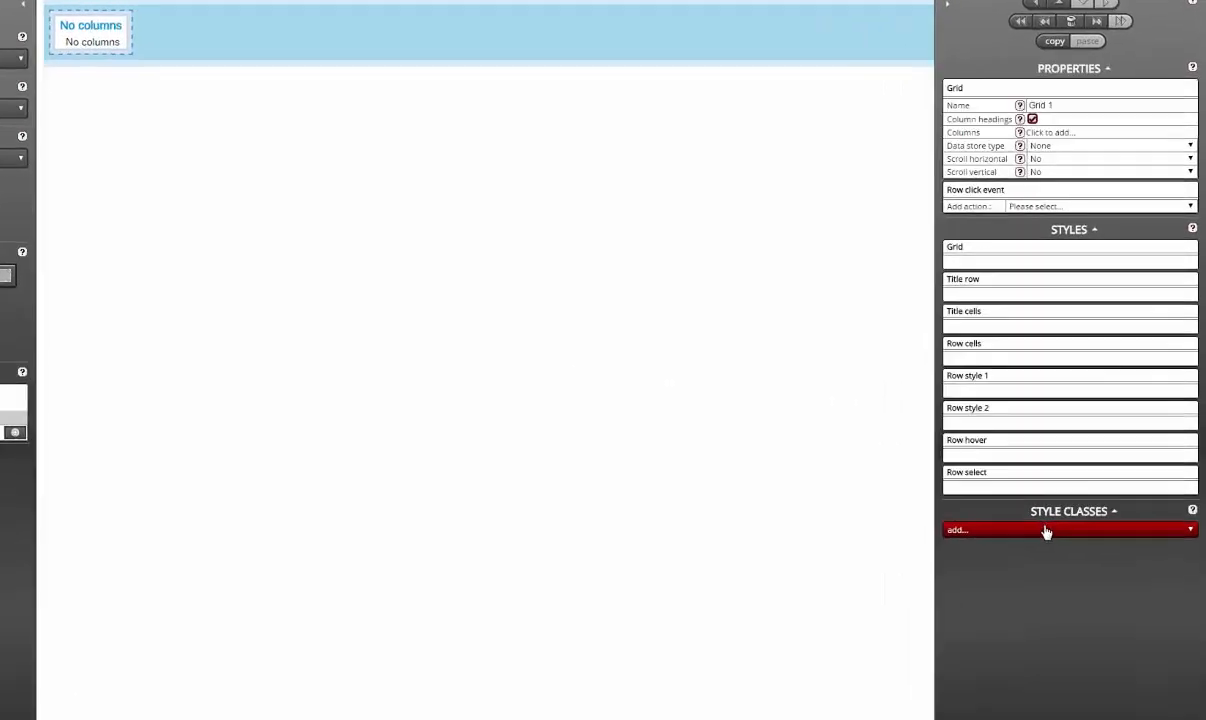
left_click(1067, 485)
left_click(996, 611)
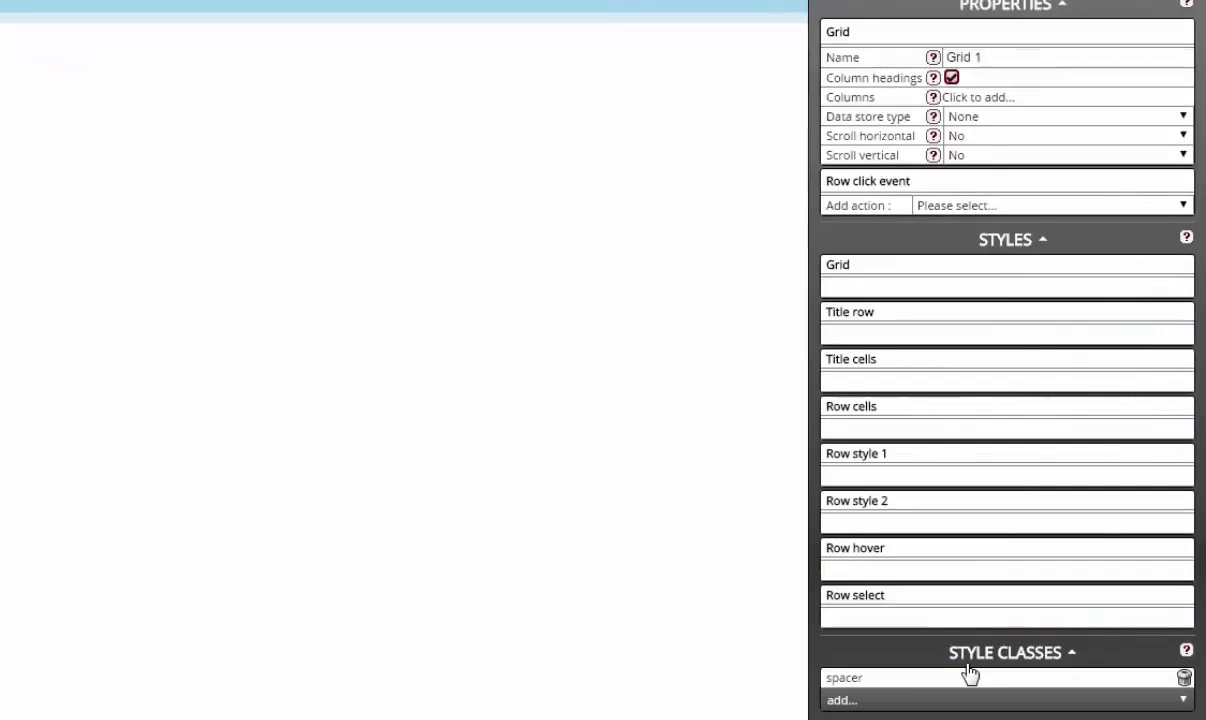
Step: Set the grid's data store to Local storage and rename it grdPeople
left_click(1004, 118)
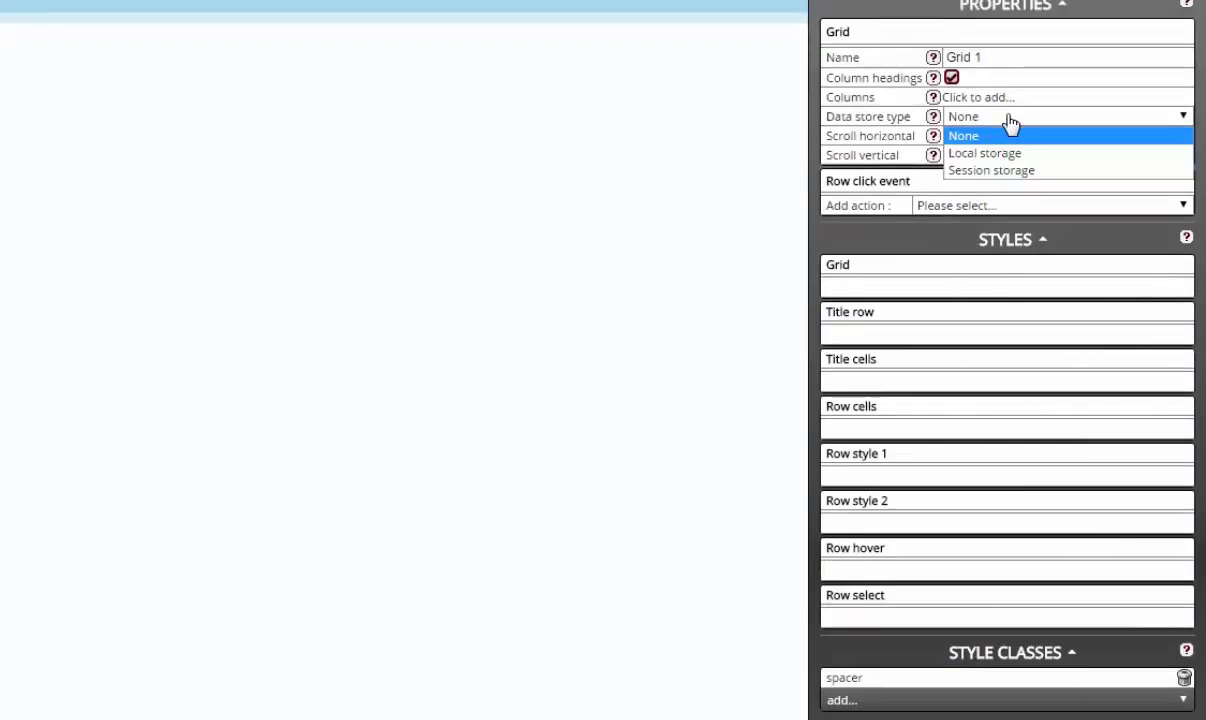
left_click(1047, 155)
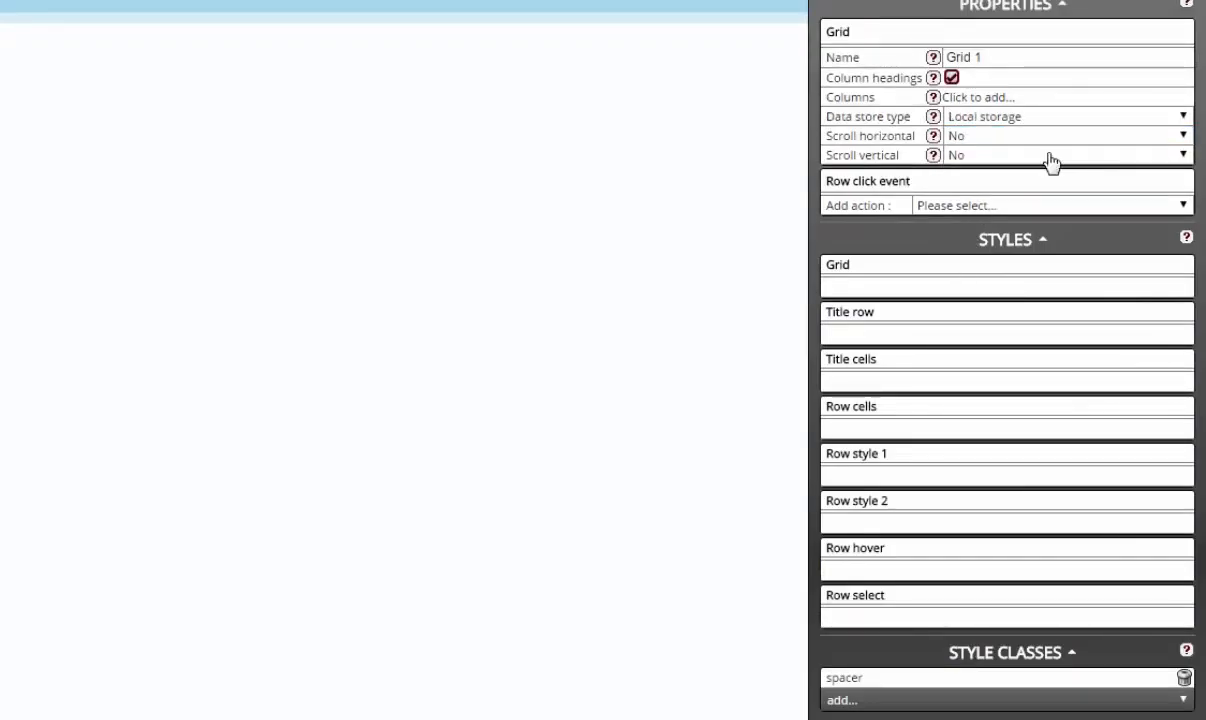
triple_click(1043, 57)
type("grdPeople")
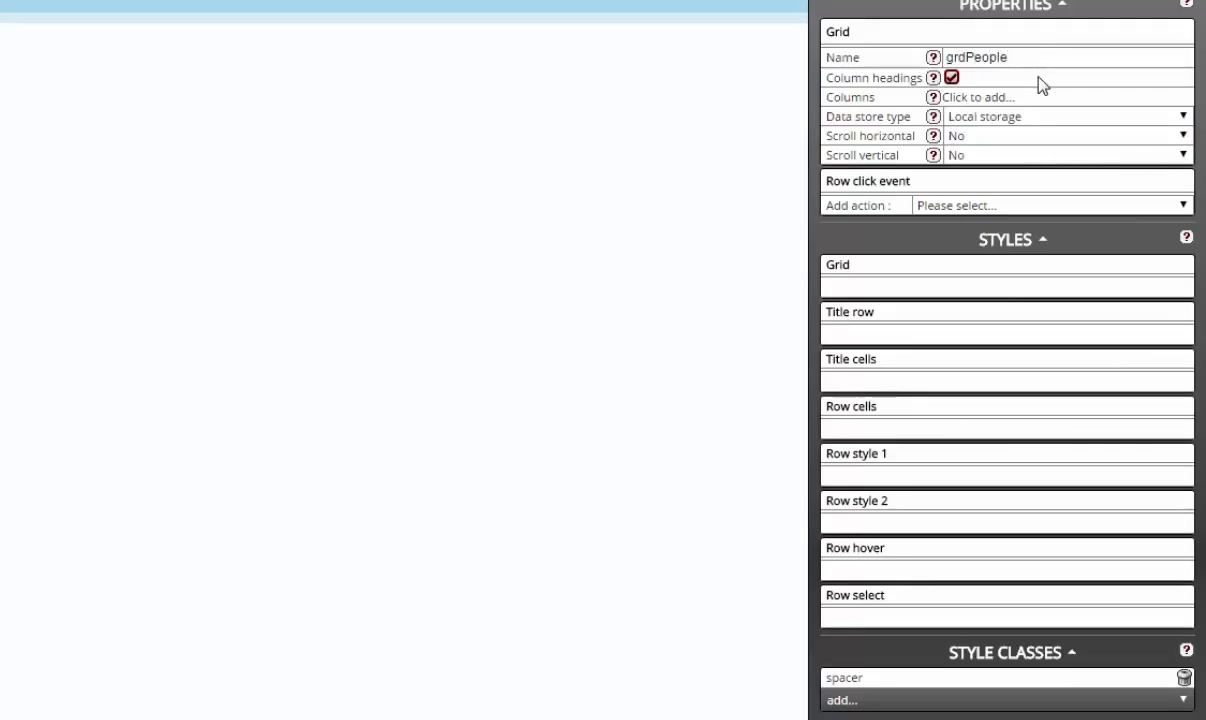
left_click(1038, 97)
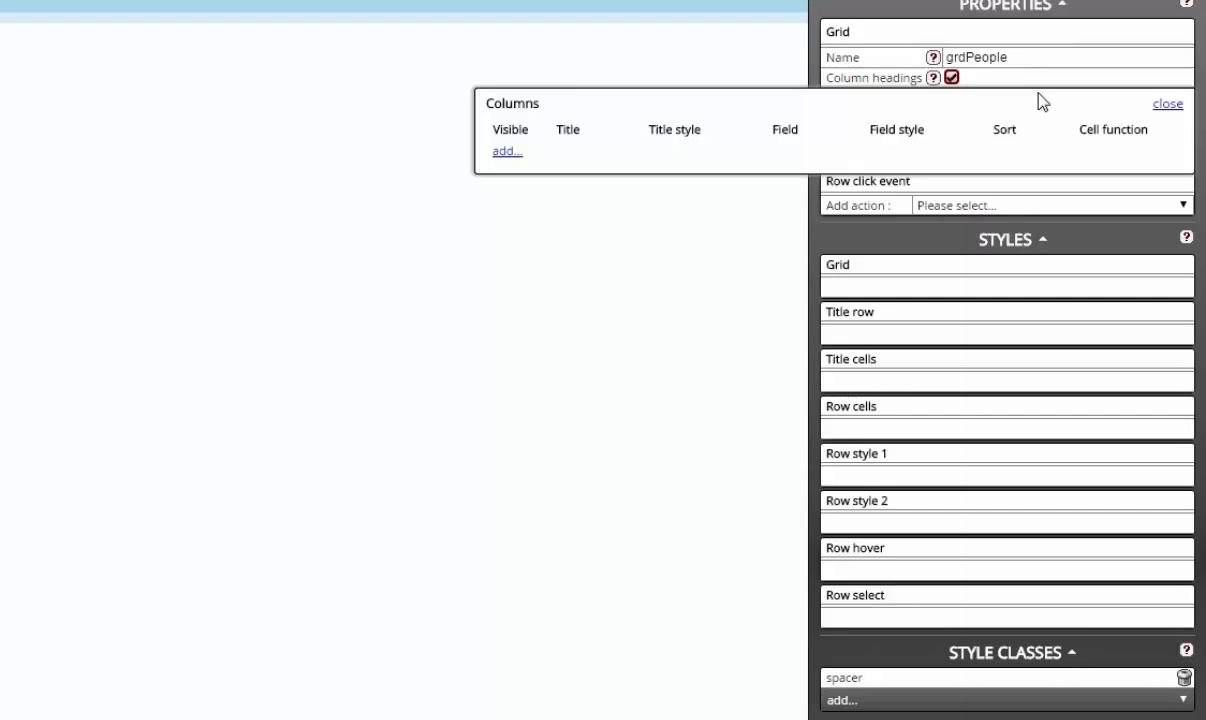
Step: Add eight empty column rows to the grdPeople grid
left_click(510, 152)
left_click(508, 180)
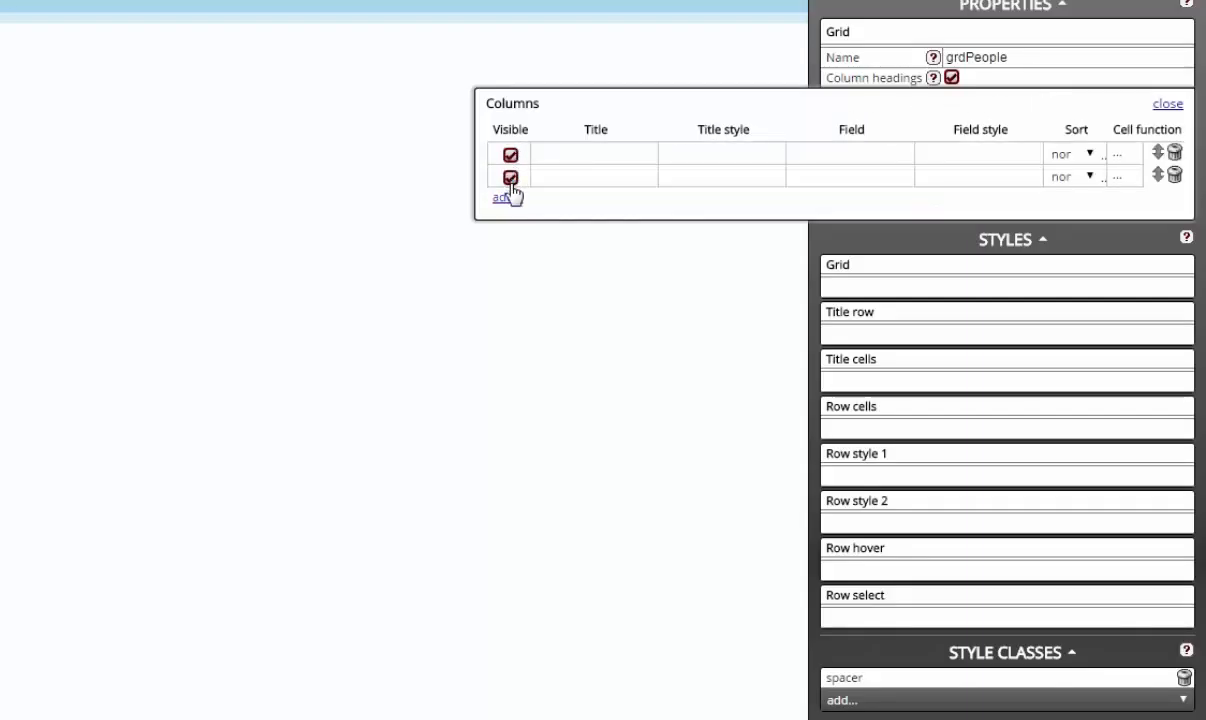
left_click(508, 200)
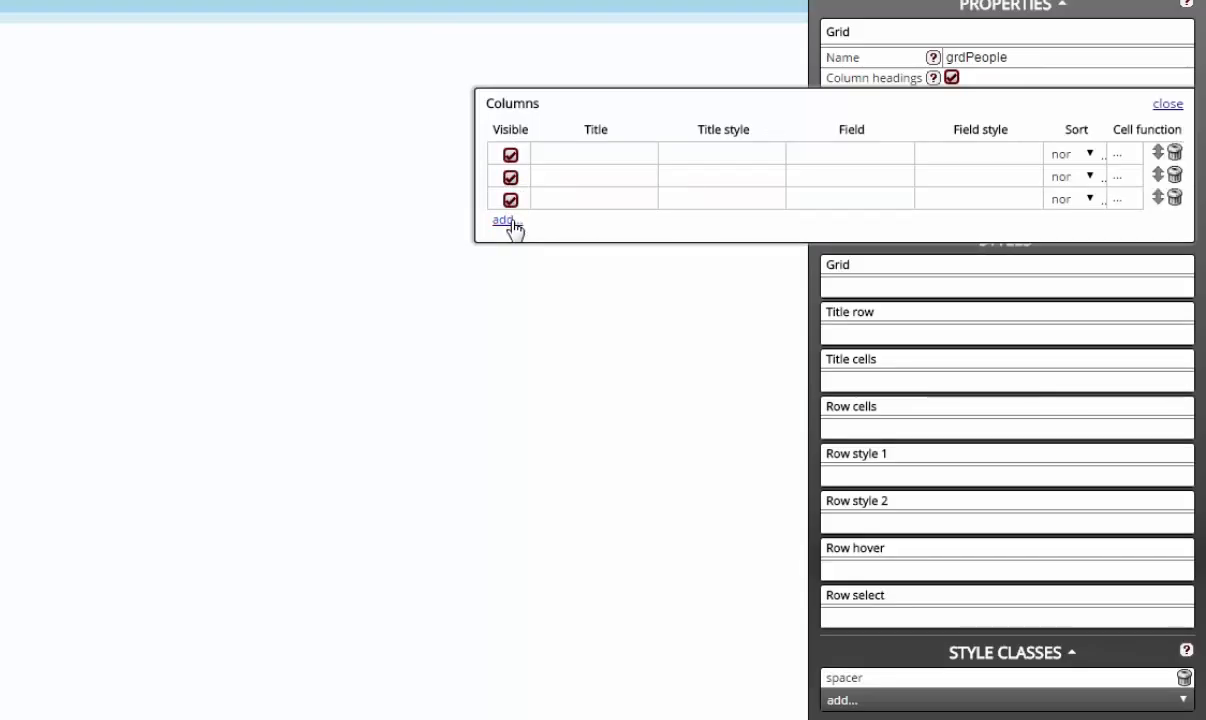
left_click(508, 221)
left_click(509, 243)
left_click(510, 265)
left_click(511, 288)
left_click(518, 312)
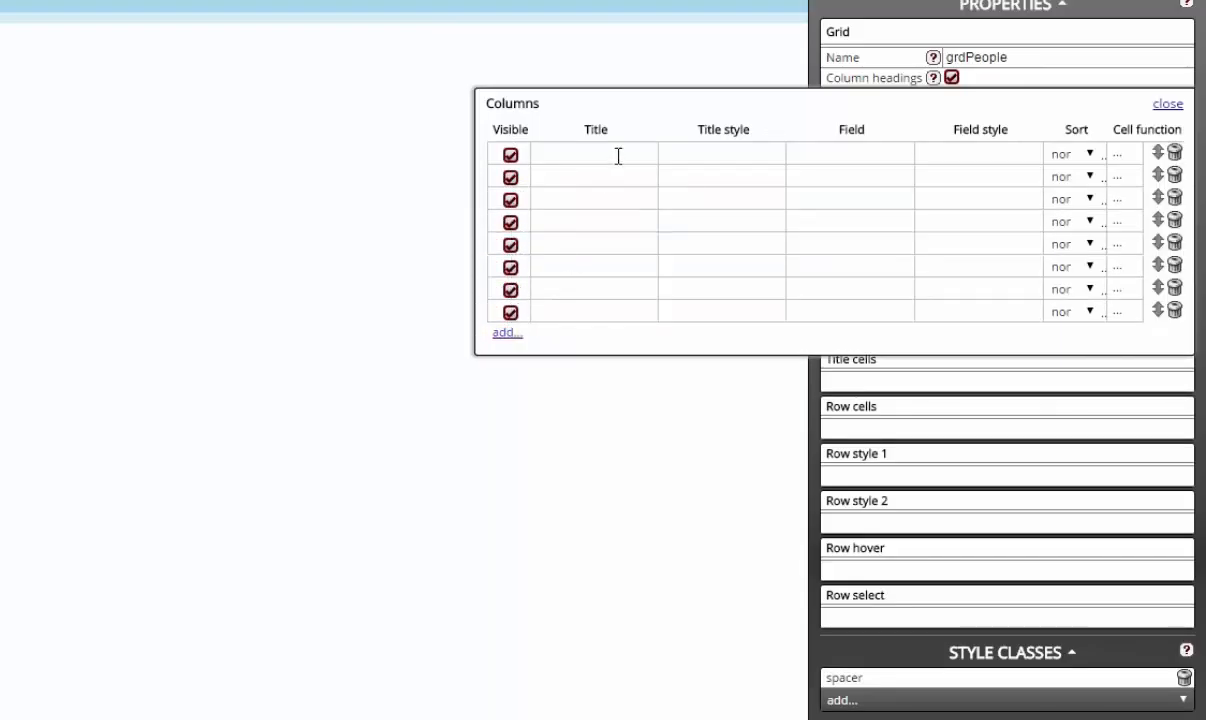
Step: Define columns Forename/forename, Surname/surname, Age/age and Phone number/phone
left_click(616, 153)
type("Forename")
key("Tab")
key("Tab")
type("forename")
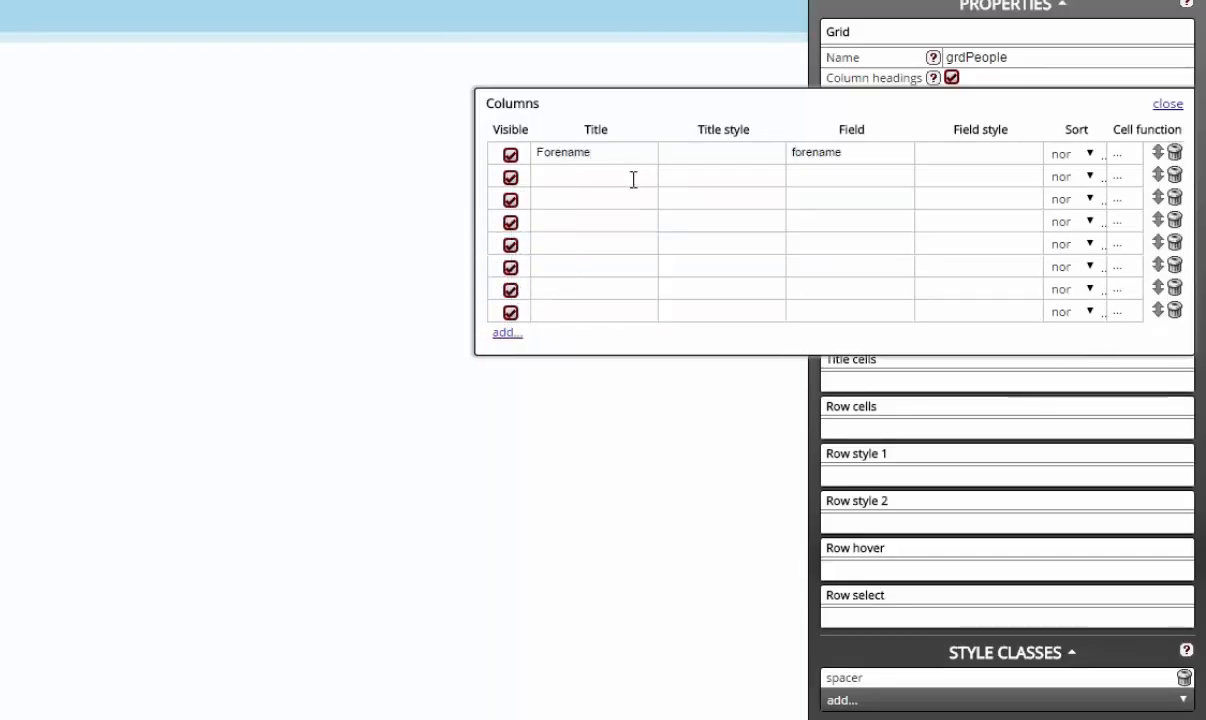
left_click(635, 180)
type("Surname")
key("Tab")
key("Tab")
type("surname")
left_click(636, 199)
type("Age")
key("Tab")
key("Tab")
type("age")
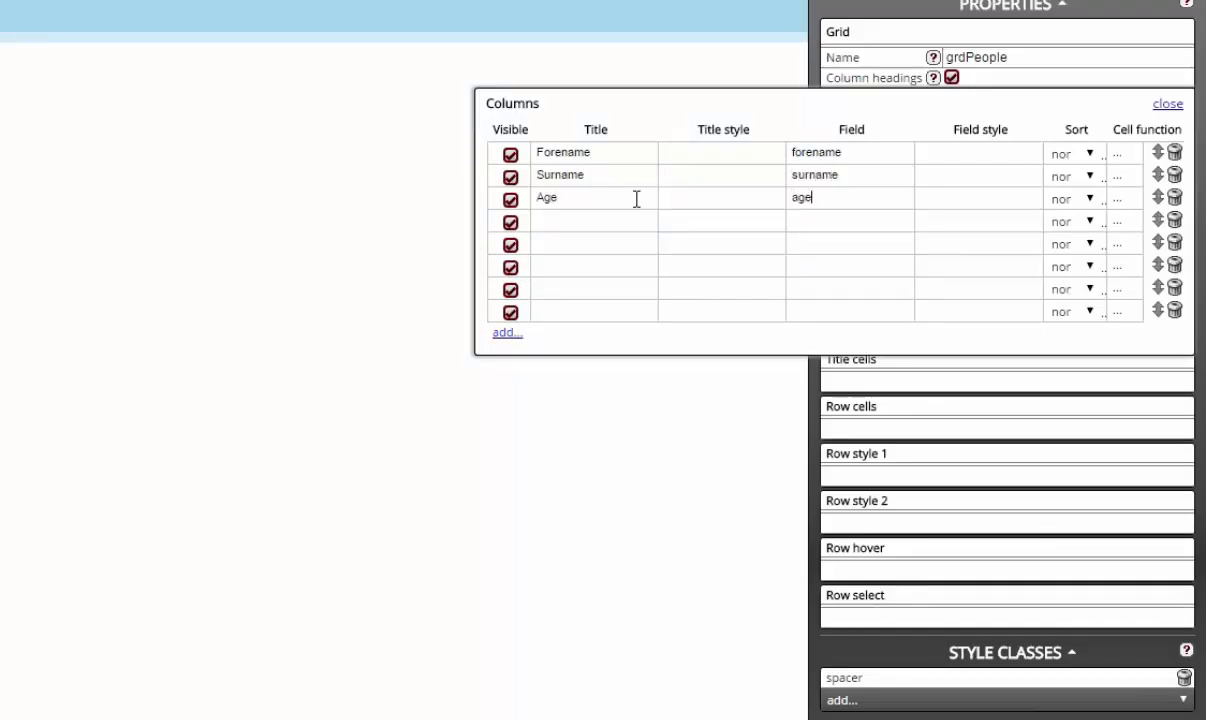
left_click(633, 219)
type("Phone number")
Step: Define columns Email address/email, Likes/likes, Dislikes/dislikes and Level of trust/trust
key("Tab")
key("Tab")
type("phone")
left_click(616, 241)
type("Email address")
key("Tab")
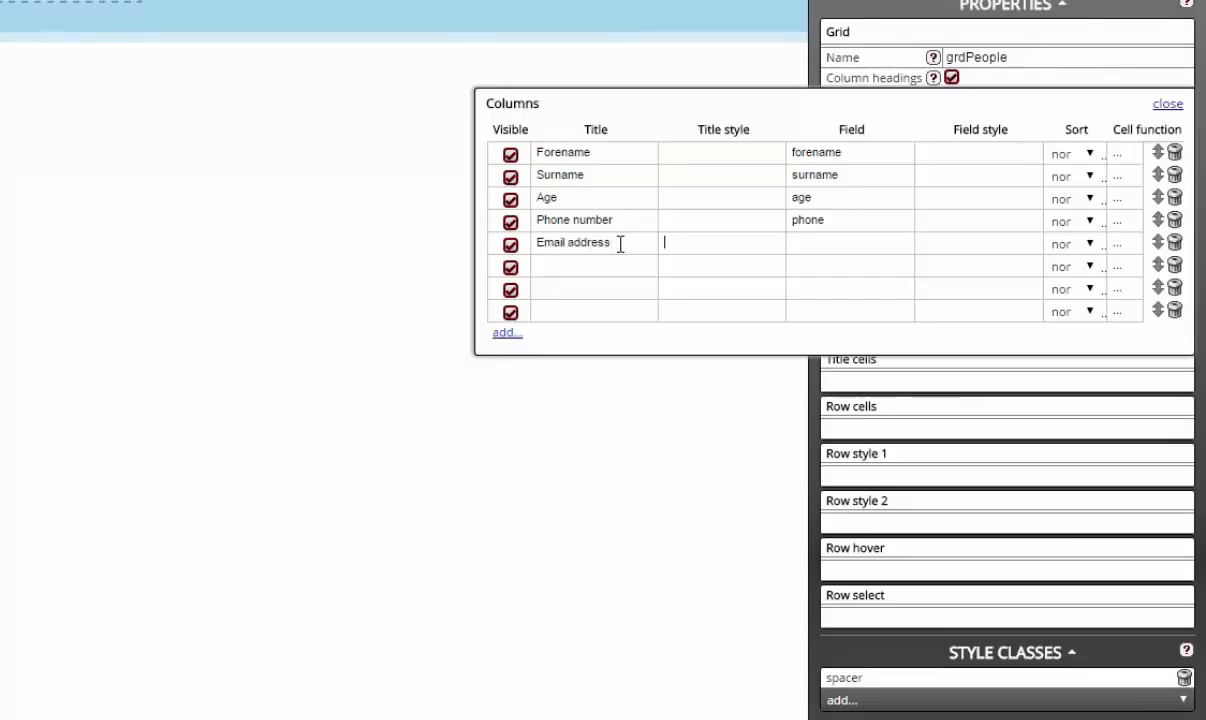
key("Tab")
type("email")
left_click(621, 263)
type("Likes")
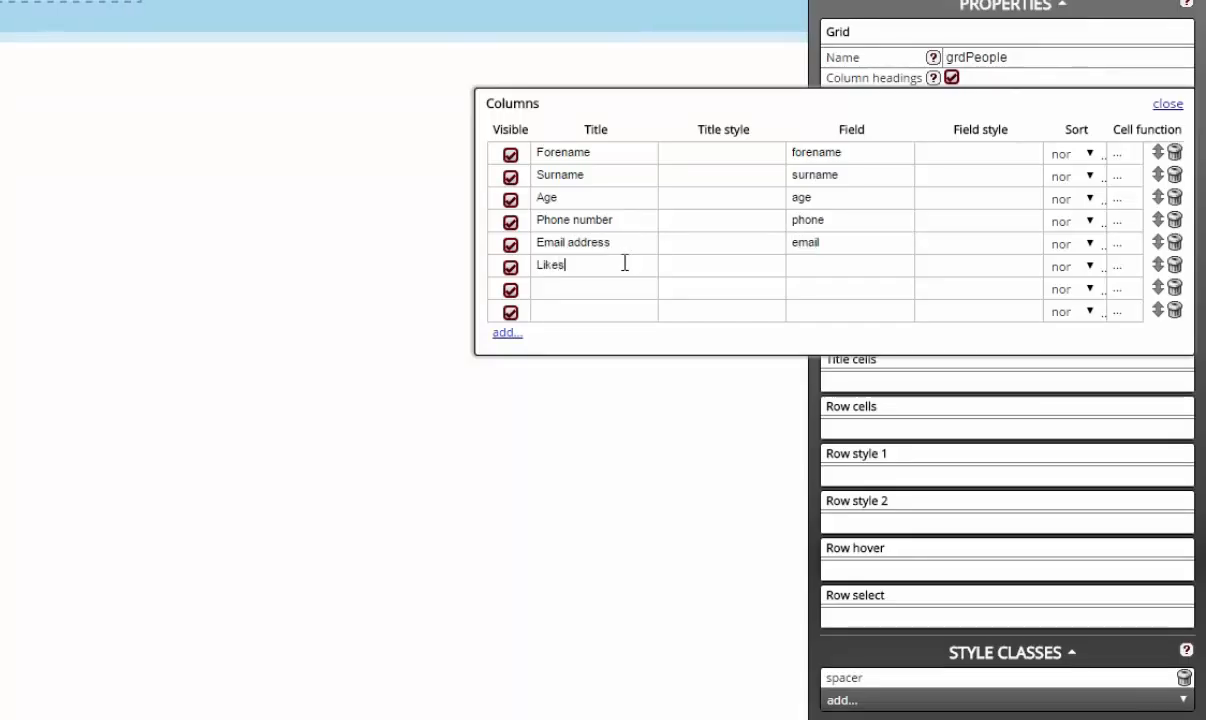
key("Tab")
key("Tab")
type("likes")
left_click(633, 284)
type("Dislikes")
key("Tab")
key("Tab")
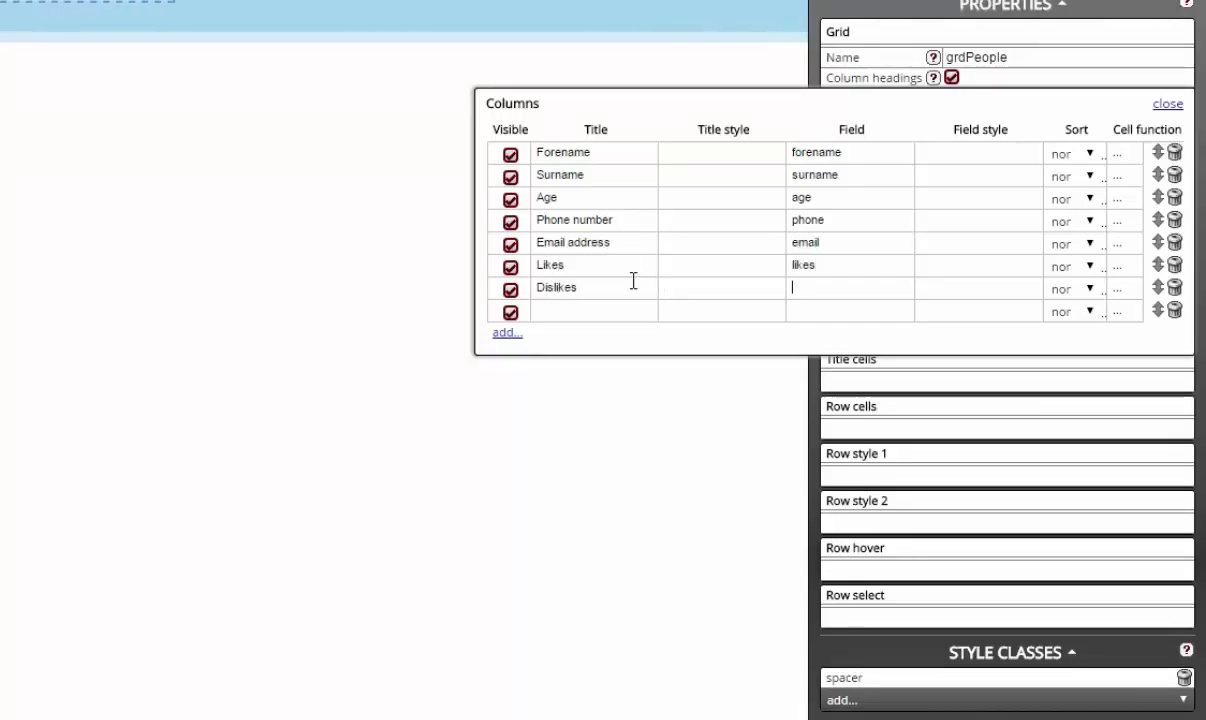
type("dislikes")
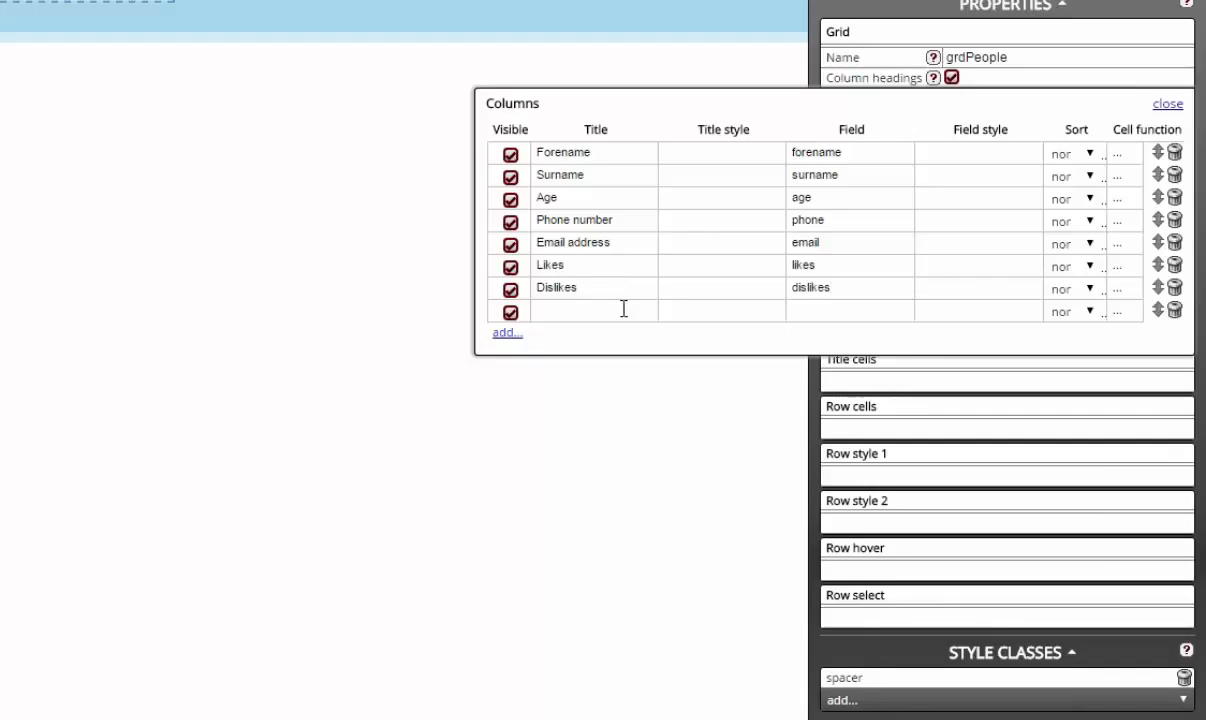
left_click(622, 310)
type("Level of trust")
key("Tab")
key("Tab")
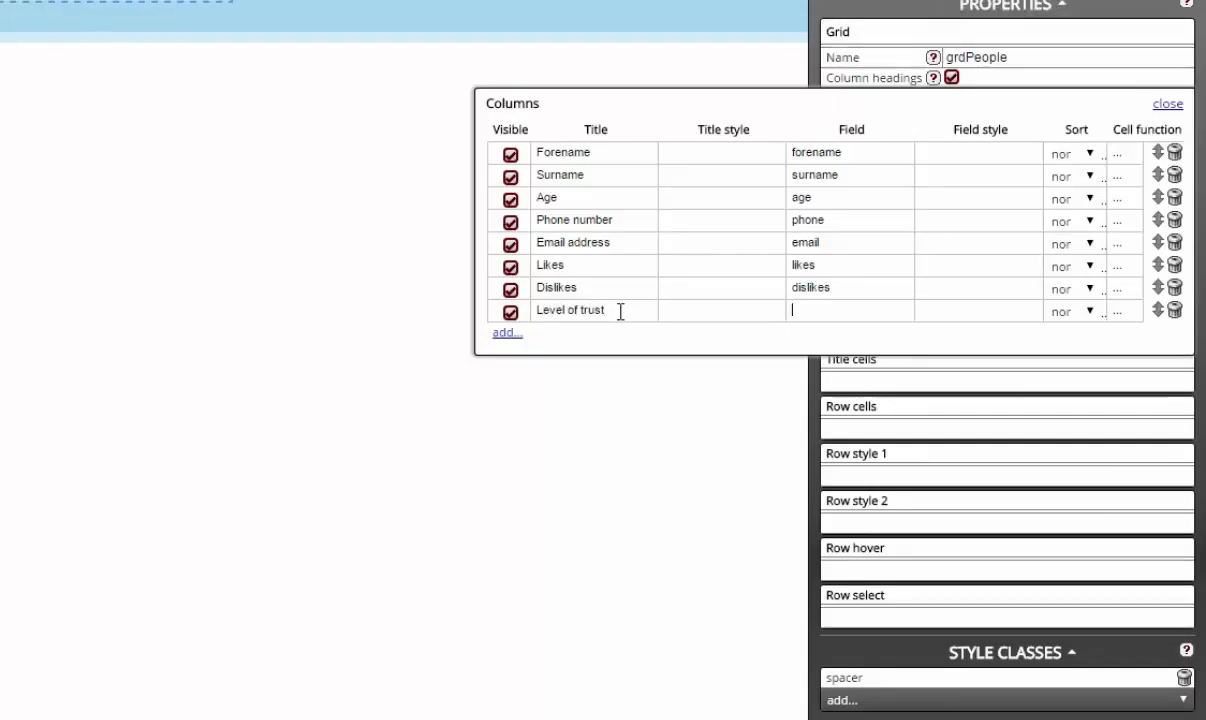
type("trust")
left_click(1167, 104)
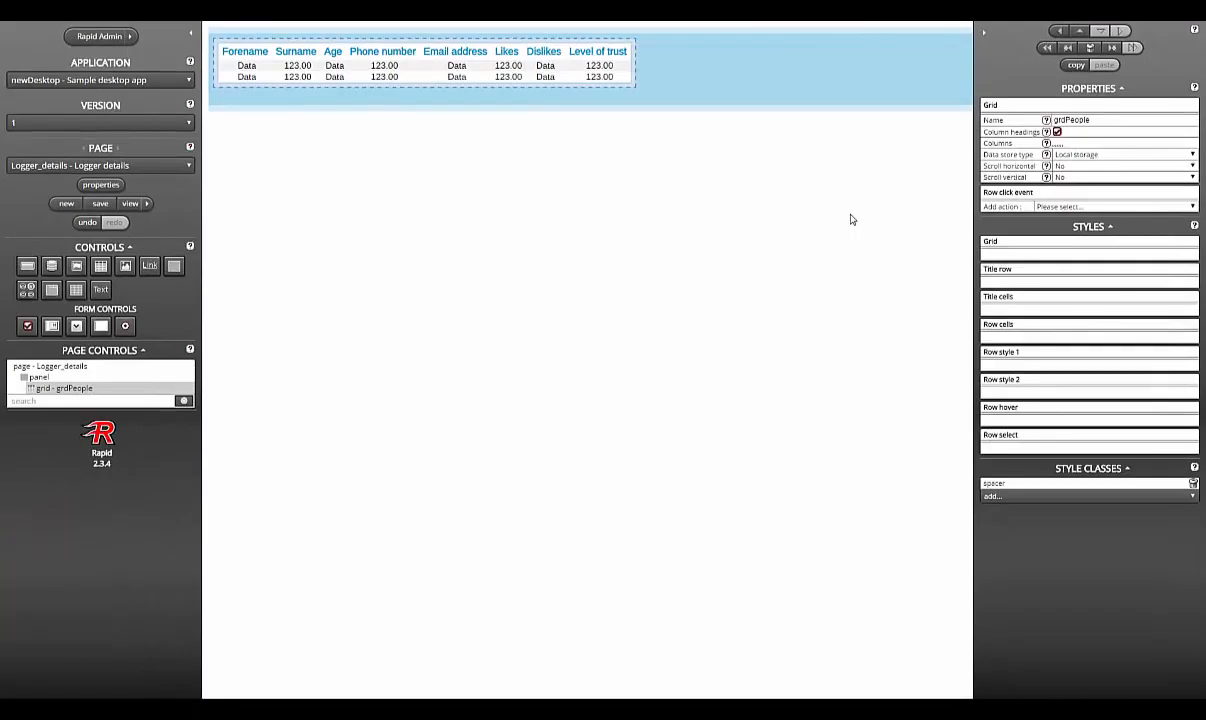
Step: Add button btnCreate labelled 'Create person' with classes button1 and spacer, plus a panel below
left_click_drag(28, 266, 411, 103)
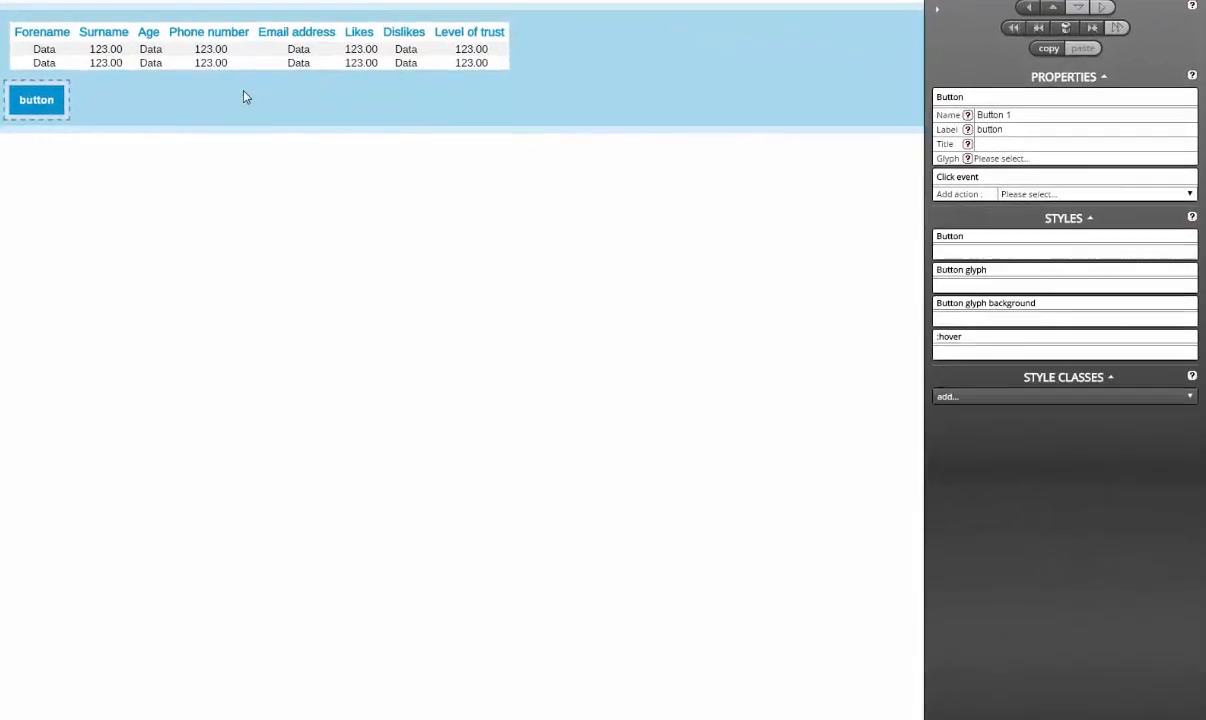
left_click(1134, 120)
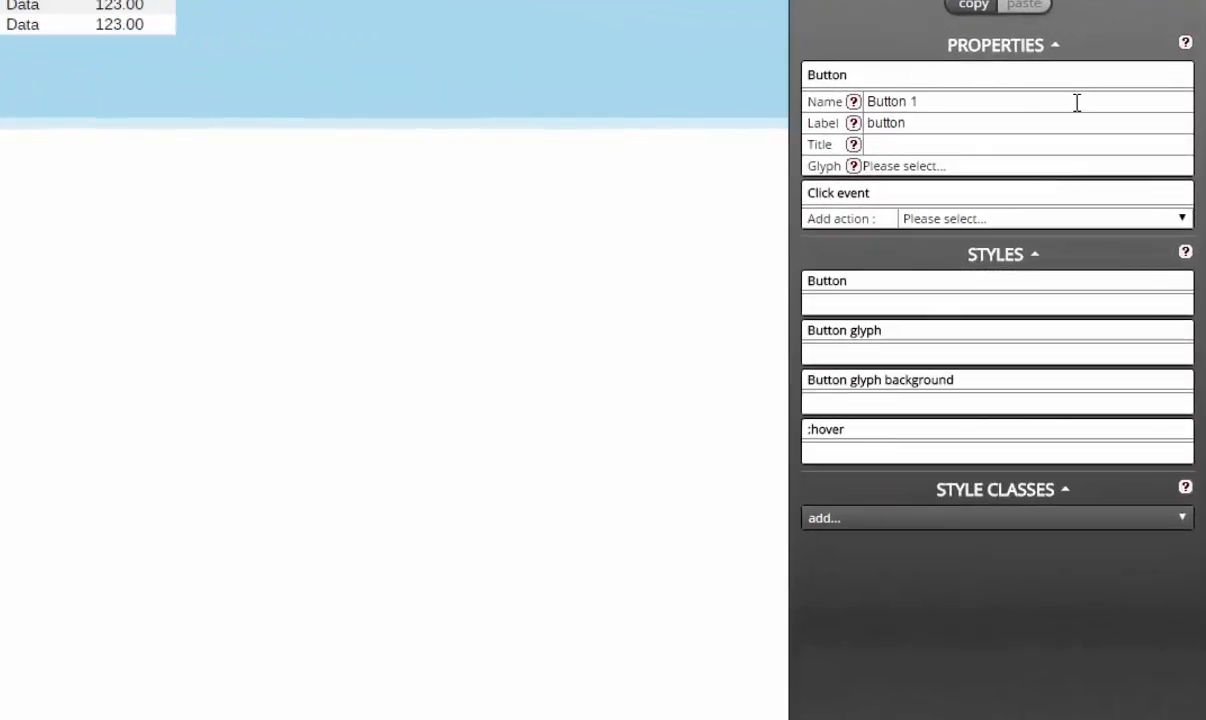
key("ctrl+a")
type("btn")
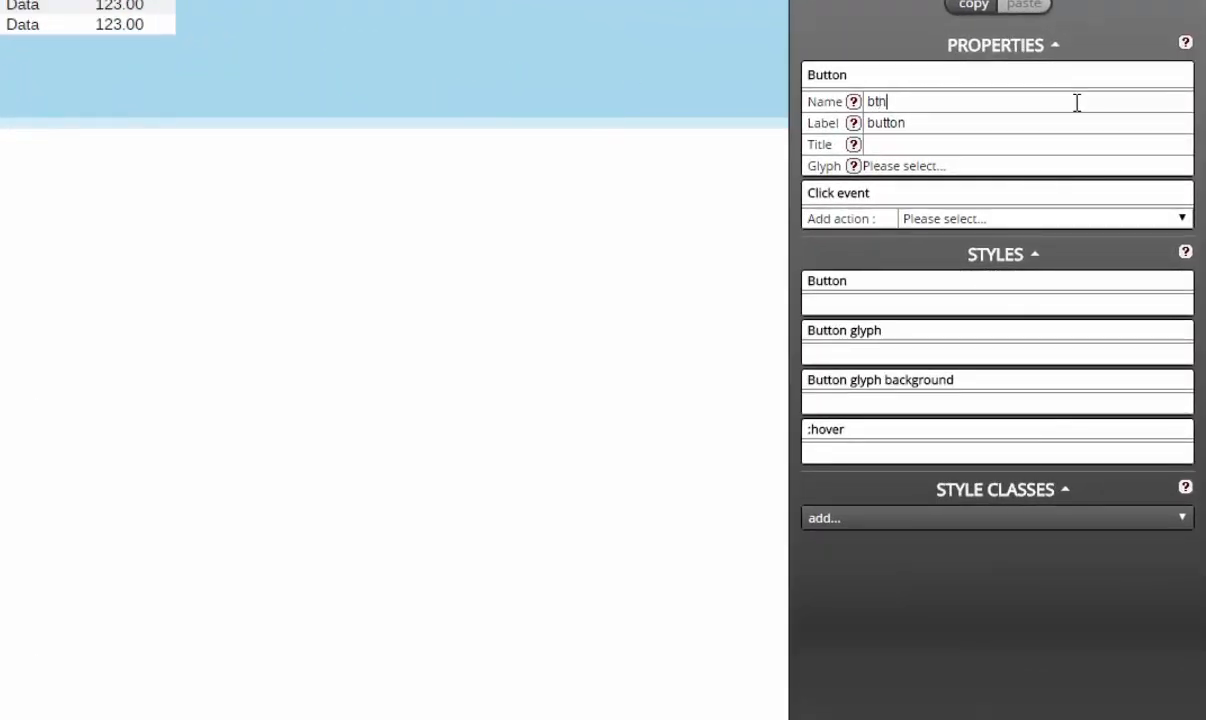
type("Create")
key("Tab")
type("Create person")
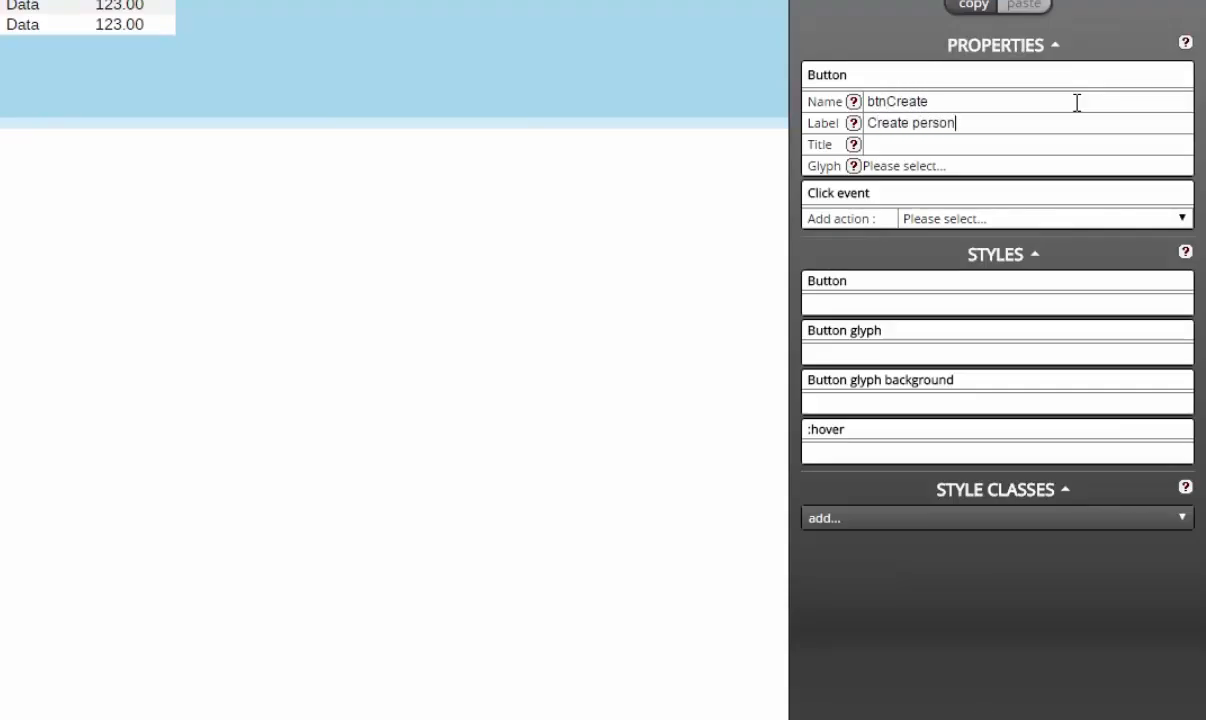
left_click(991, 518)
left_click(990, 558)
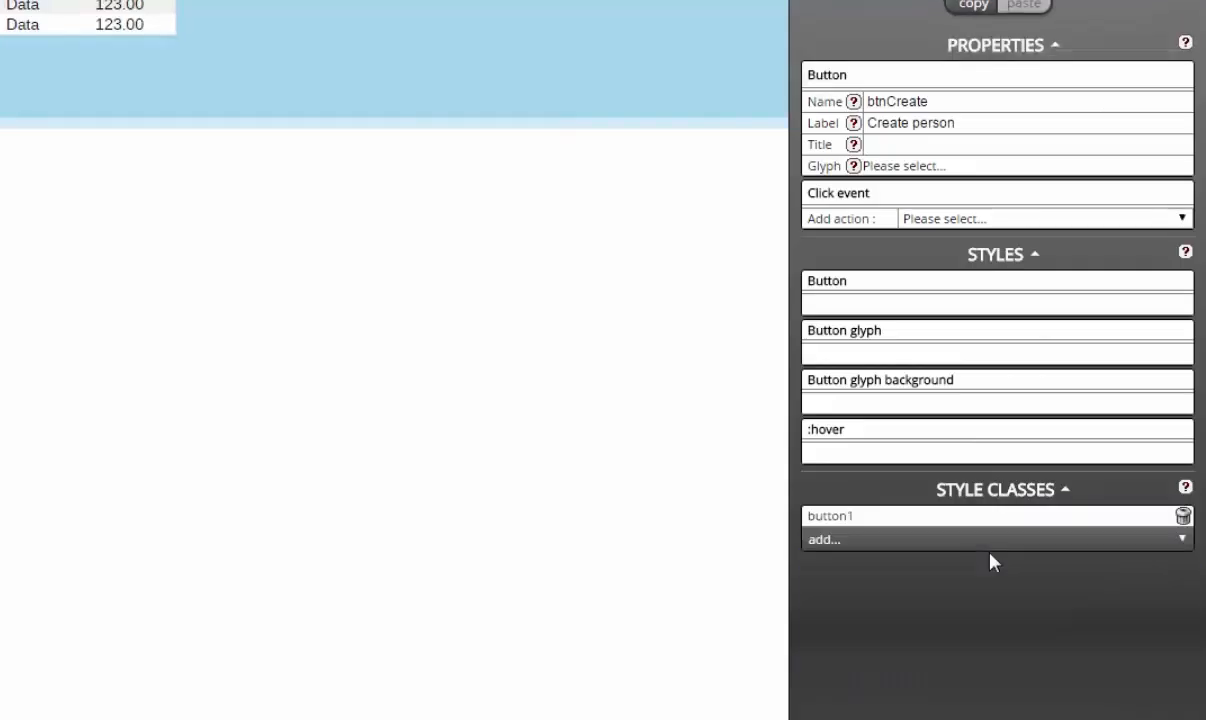
left_click(988, 539)
left_click(966, 718)
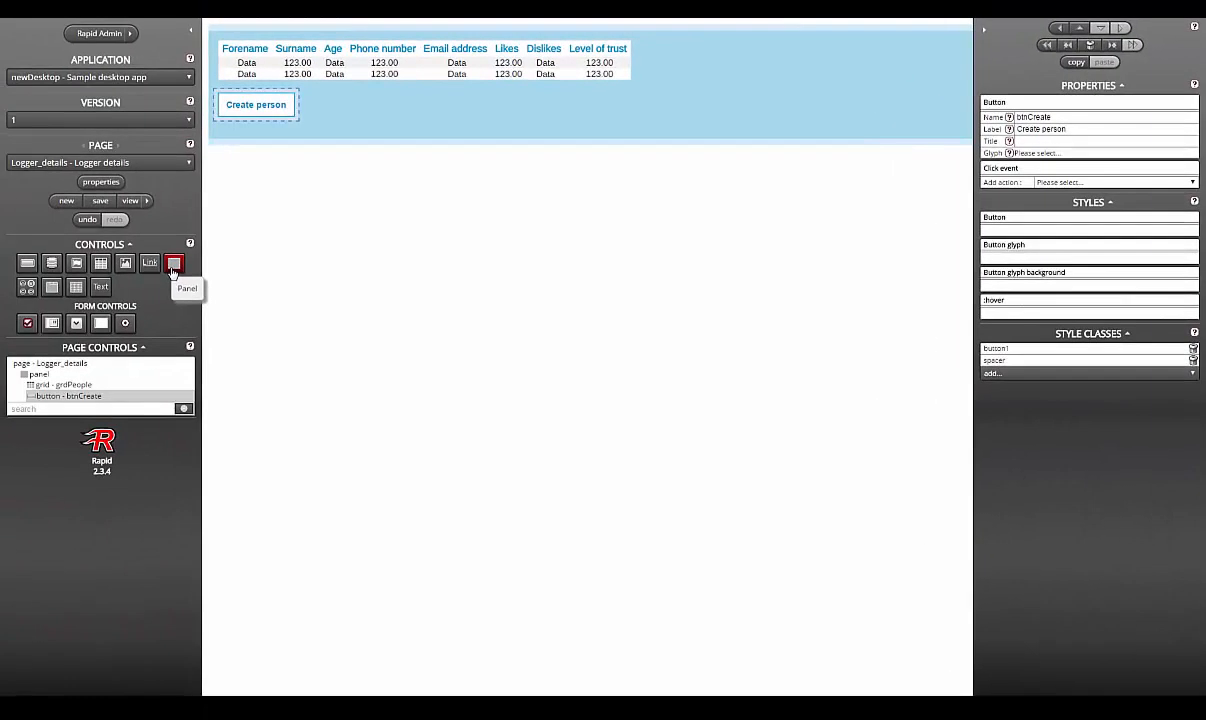
left_click_drag(175, 265, 449, 128)
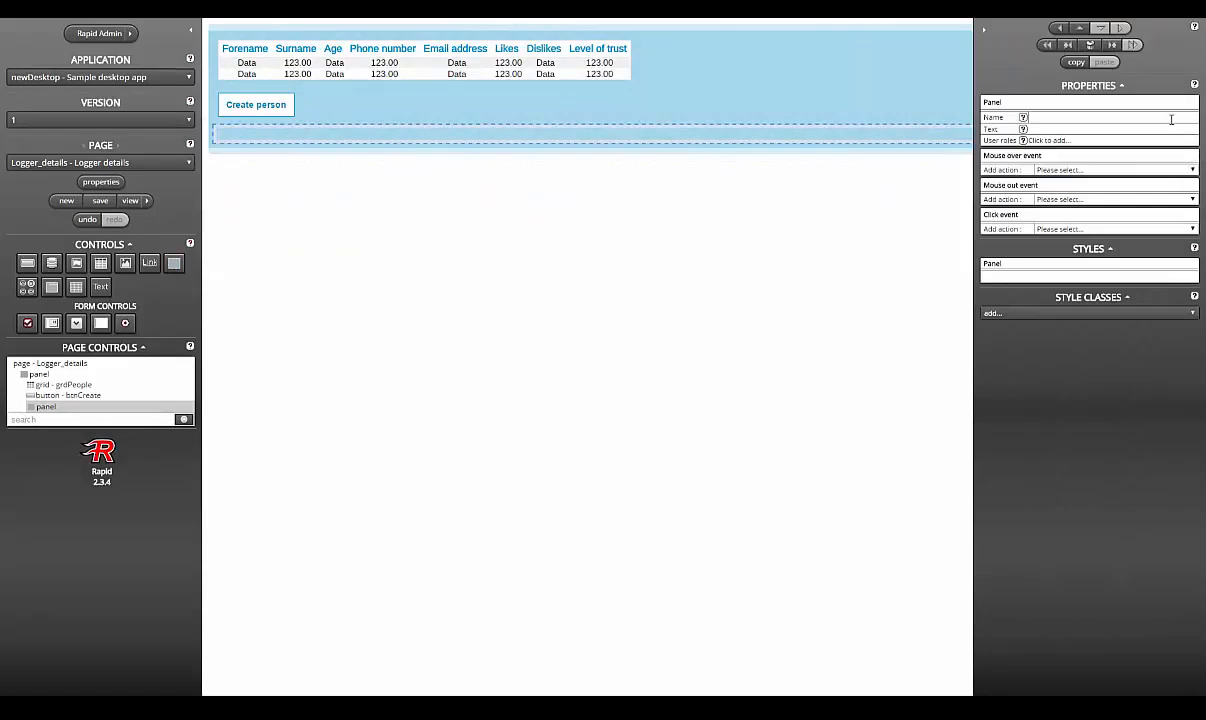
Step: Rename the new panel to pnlDetailControls
left_click(1170, 118)
type("pnlCon")
key("BackSpace")
key("BackSpace")
key("BackSpace")
type("DetailControls")
left_click(589, 183)
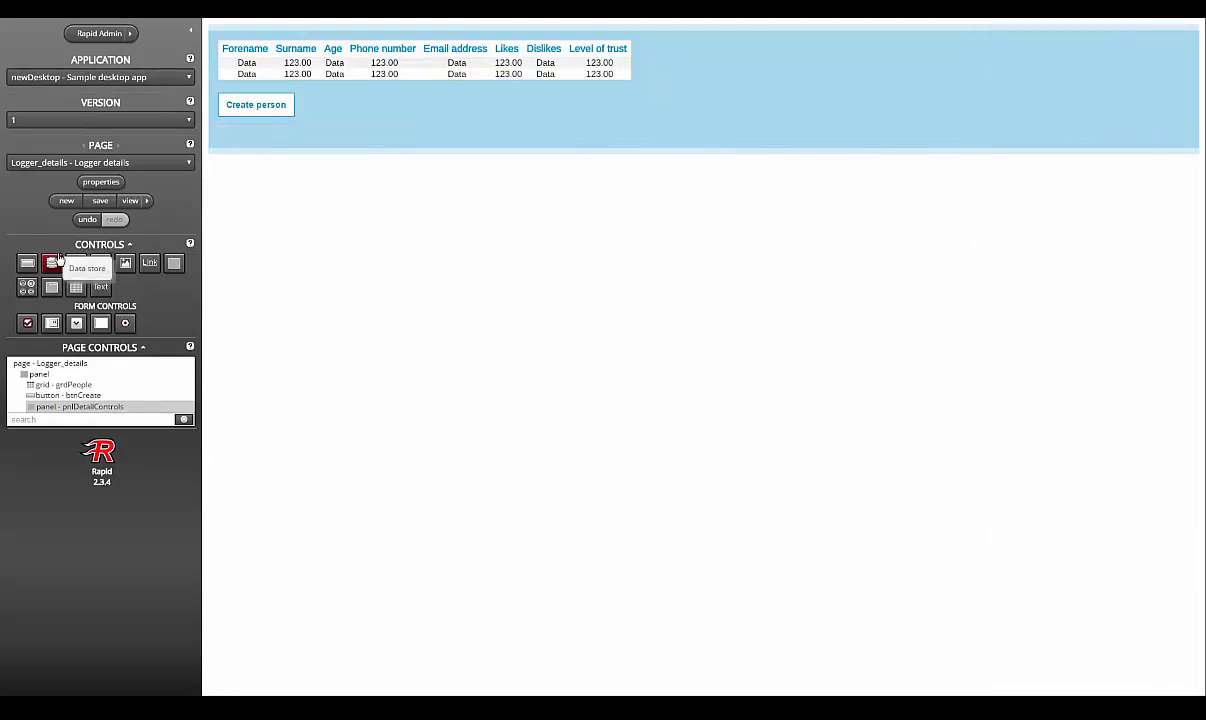
Step: Add a button1-styled button btnCancel labelled 'Cancel' inside pnlDetailControls
left_click_drag(27, 262, 460, 143)
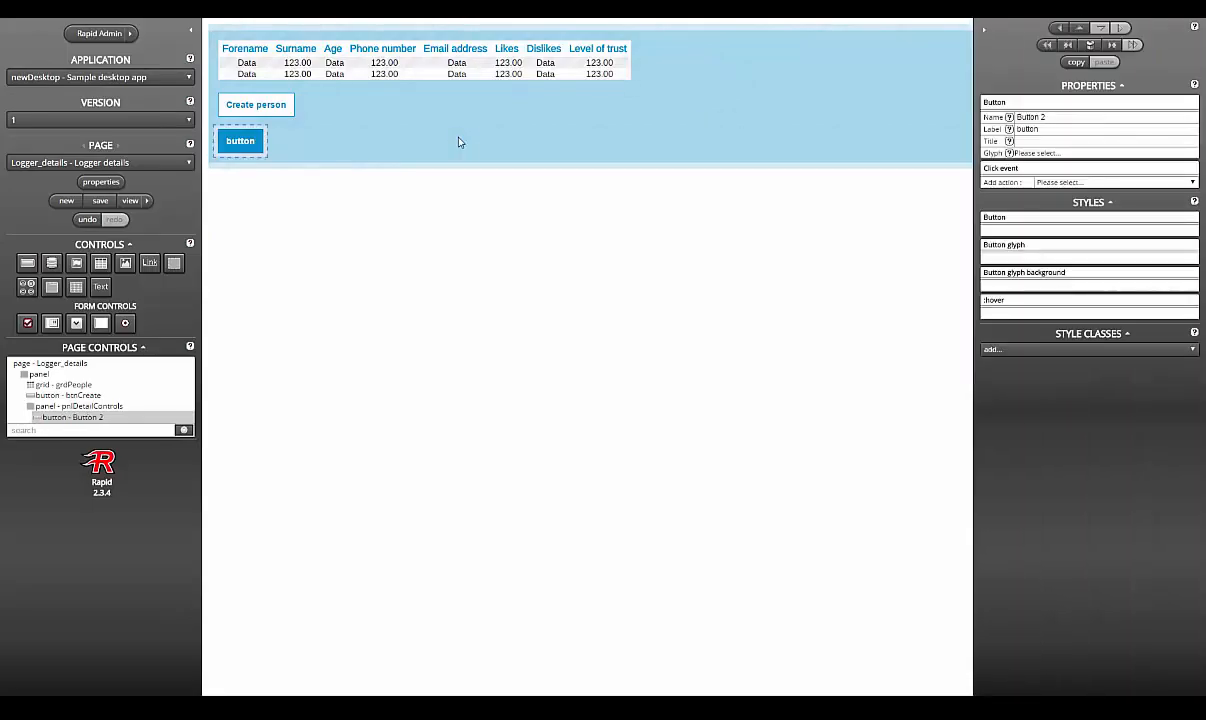
left_click(1057, 349)
left_click(1058, 378)
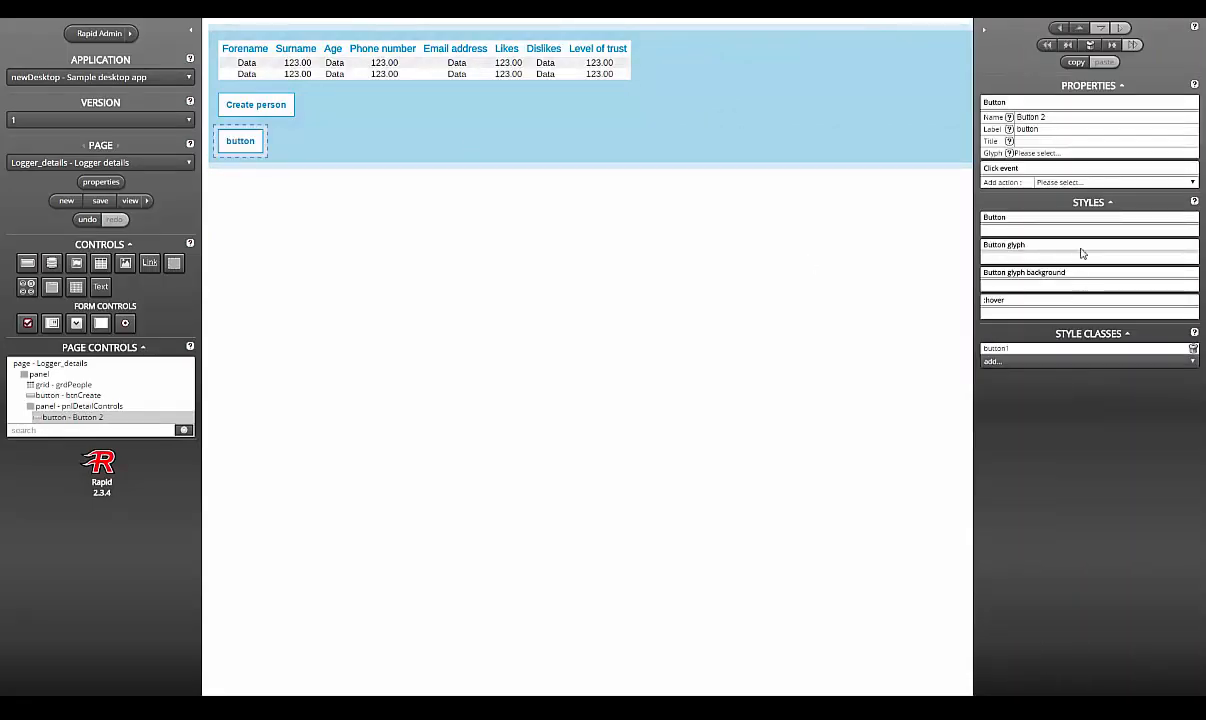
left_click(1109, 120)
type("btnCancel")
key("Tab")
type("Cancel")
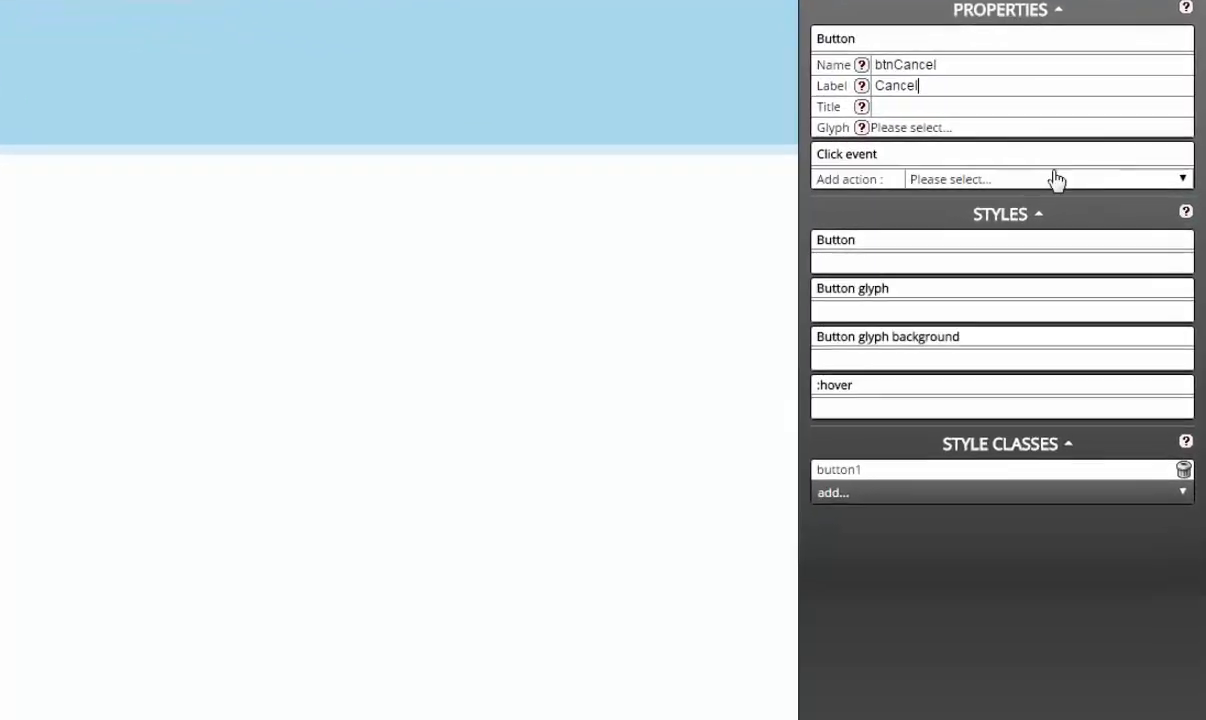
Step: Give btnCancel a click Control action that hides pnlDetailControls
left_click(1120, 182)
left_click(1041, 220)
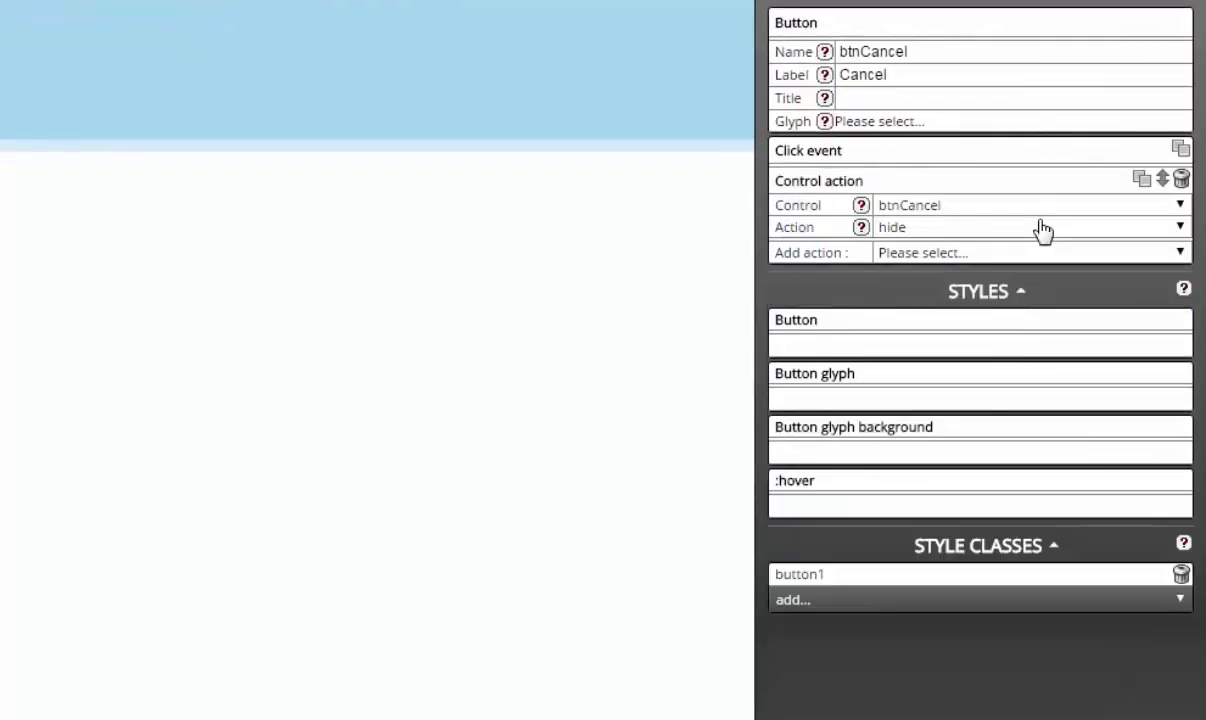
left_click(1043, 208)
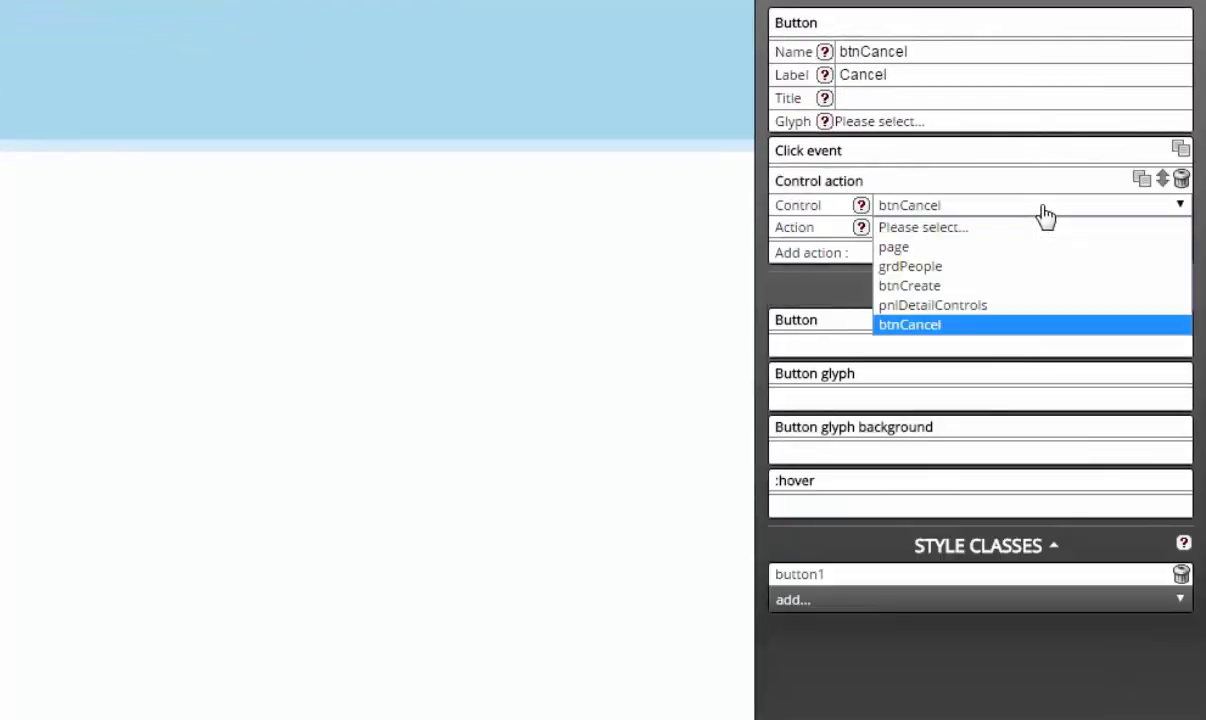
left_click(1025, 305)
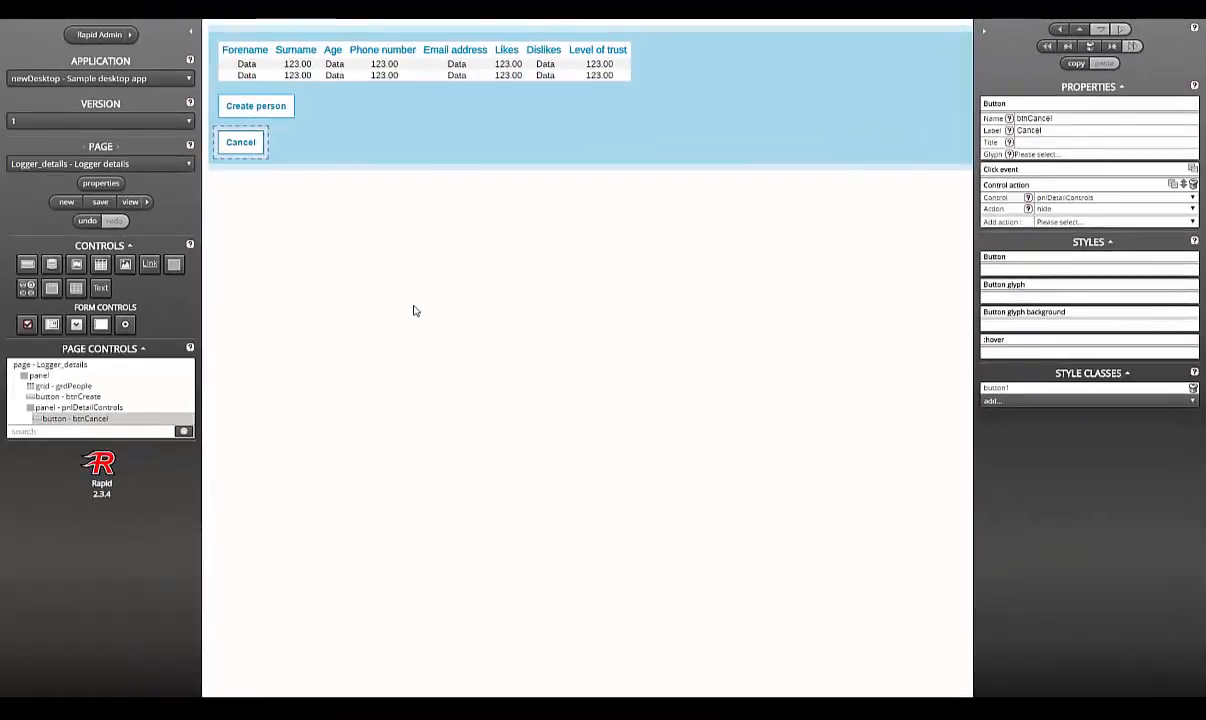
Step: Add a button1-styled button btnUpdate labelled 'Update person' beside Cancel
left_click_drag(30, 268, 323, 153)
left_click(1060, 351)
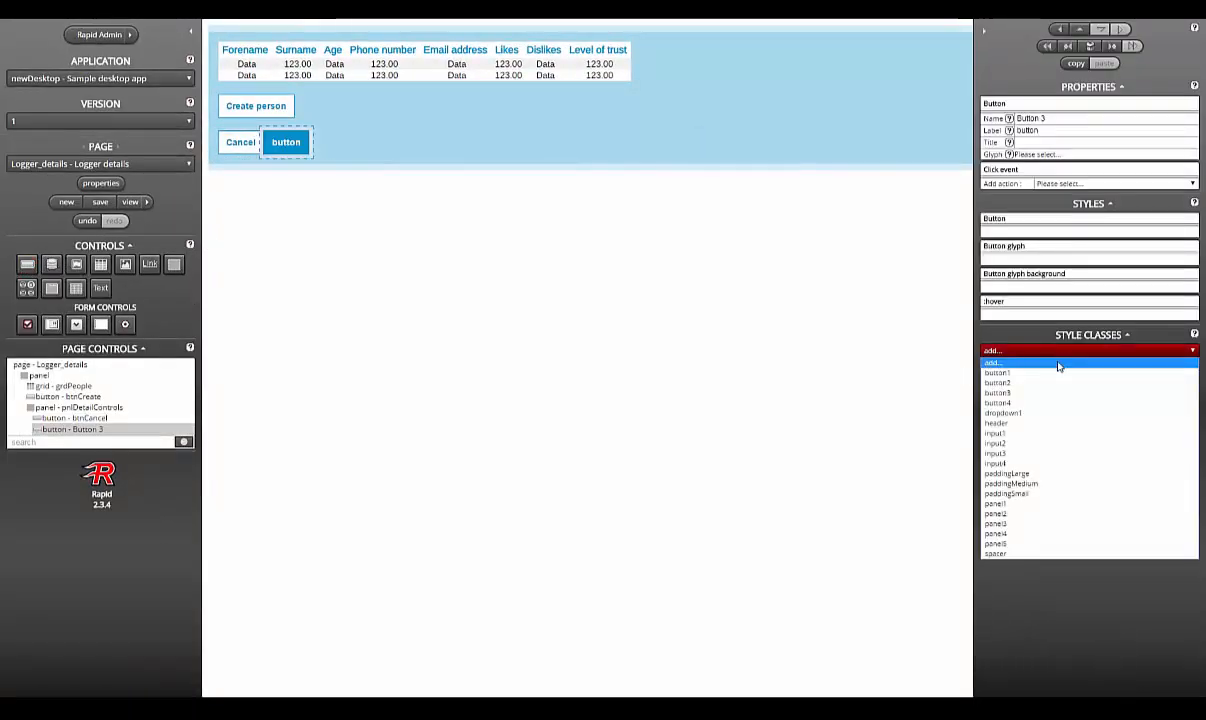
left_click(1054, 373)
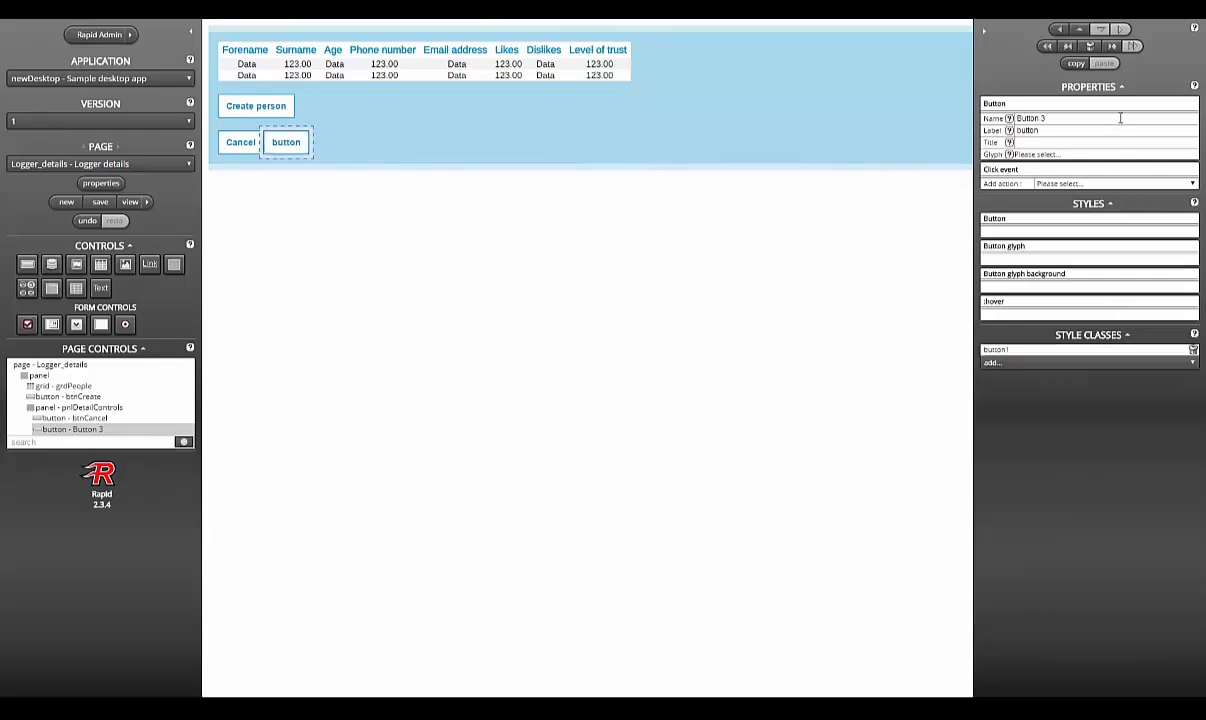
left_click(1120, 118)
type("btnUpdate")
key("Tab")
type("Upd")
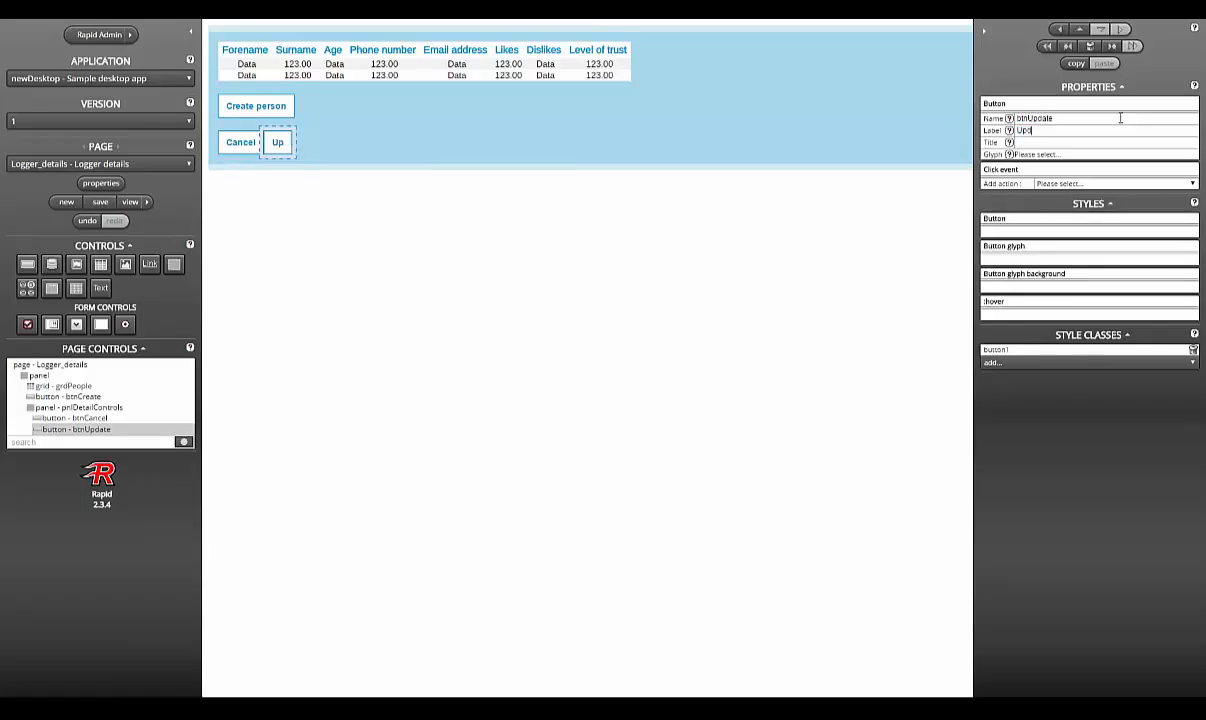
type("ate person")
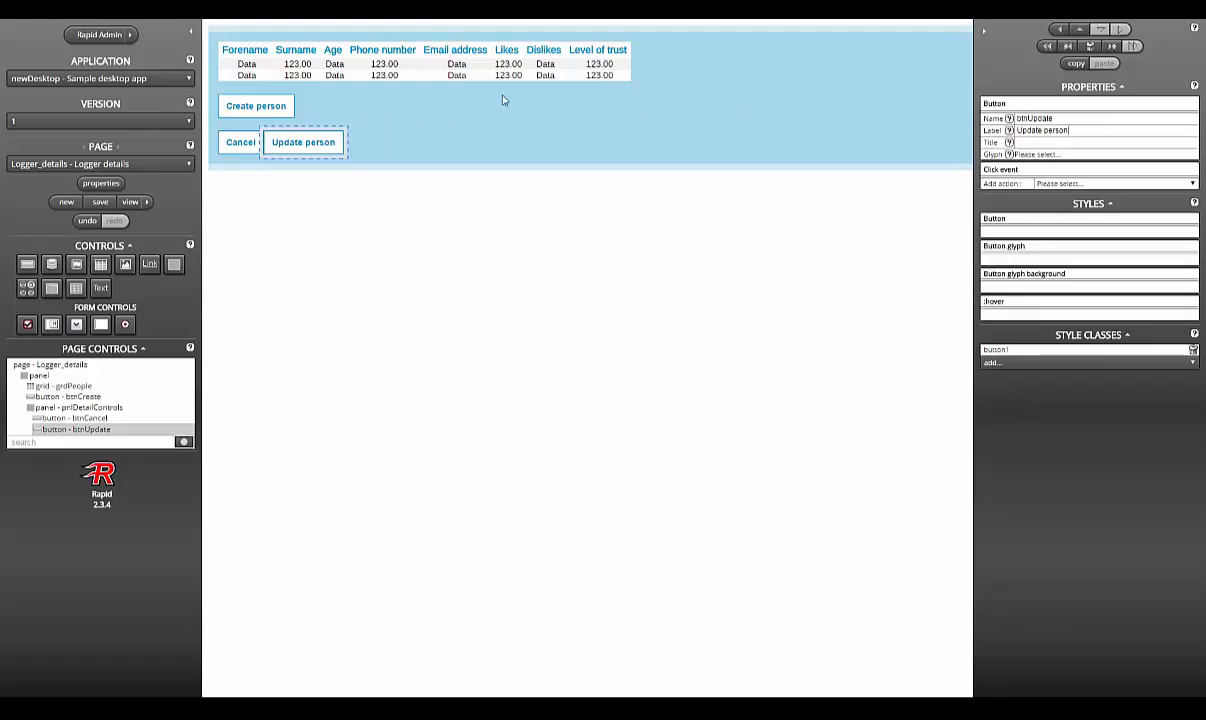
Step: Paste Cancel's hide-pnlDetailControls action into btnUpdate's click event
left_click(240, 142)
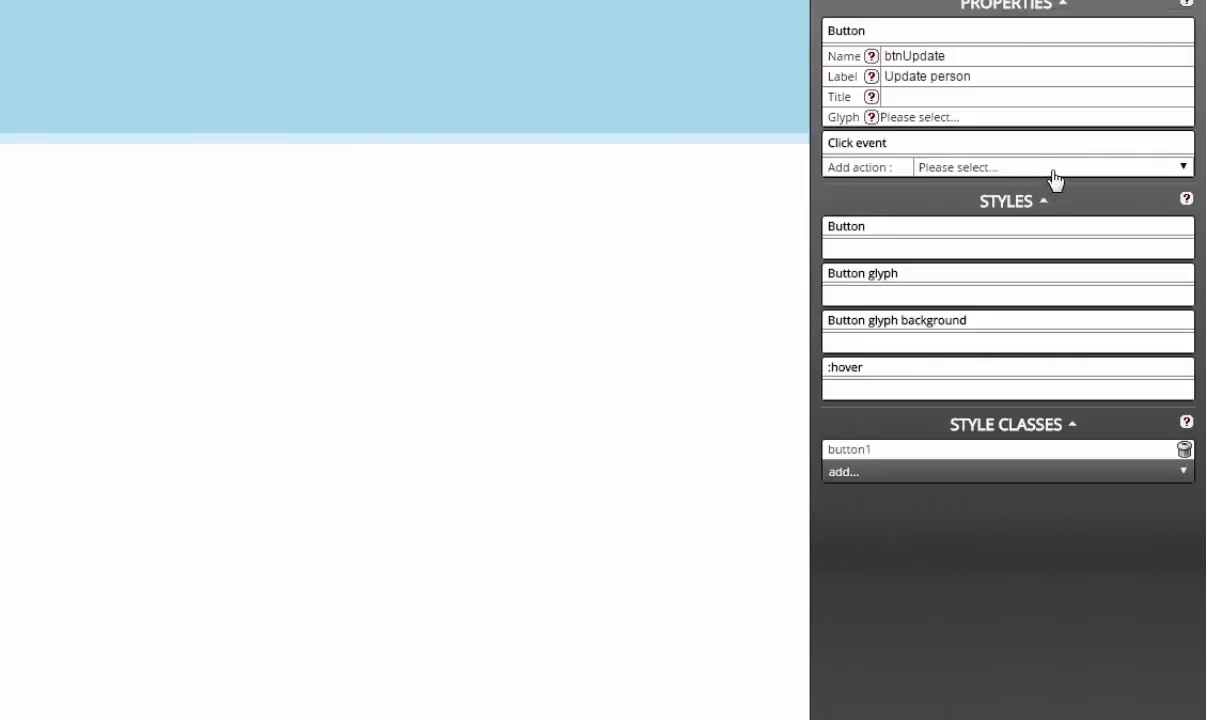
left_click(1052, 178)
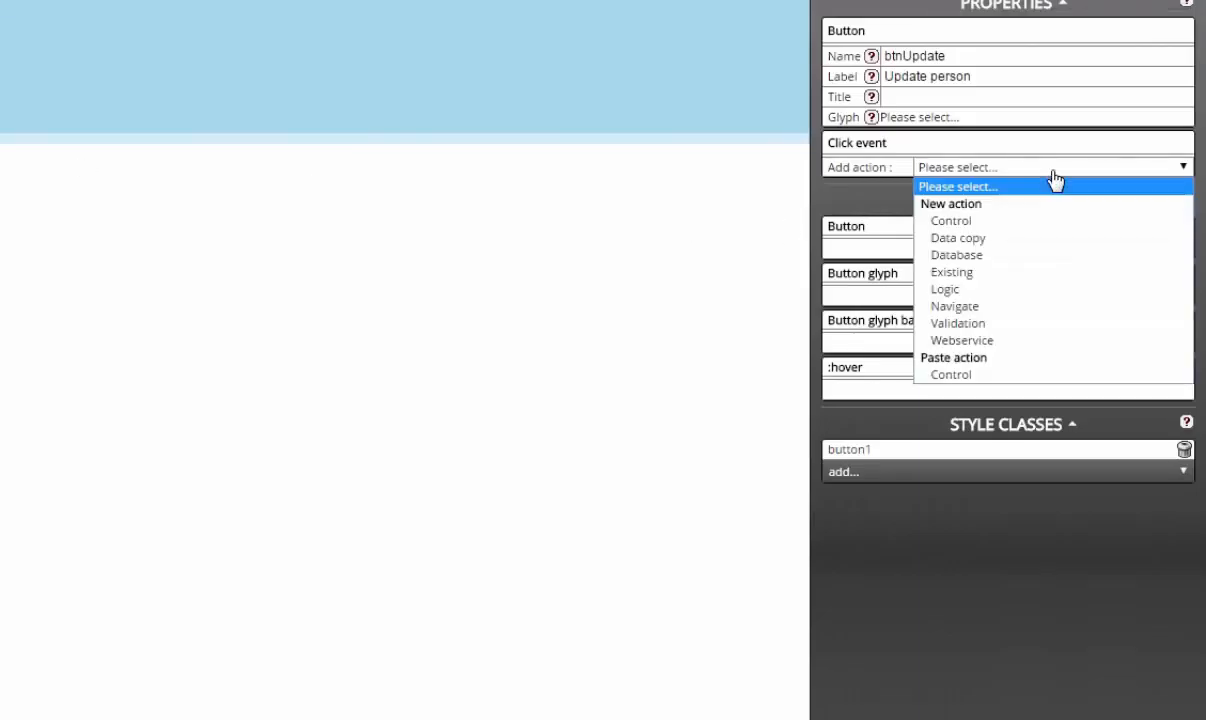
left_click(1035, 377)
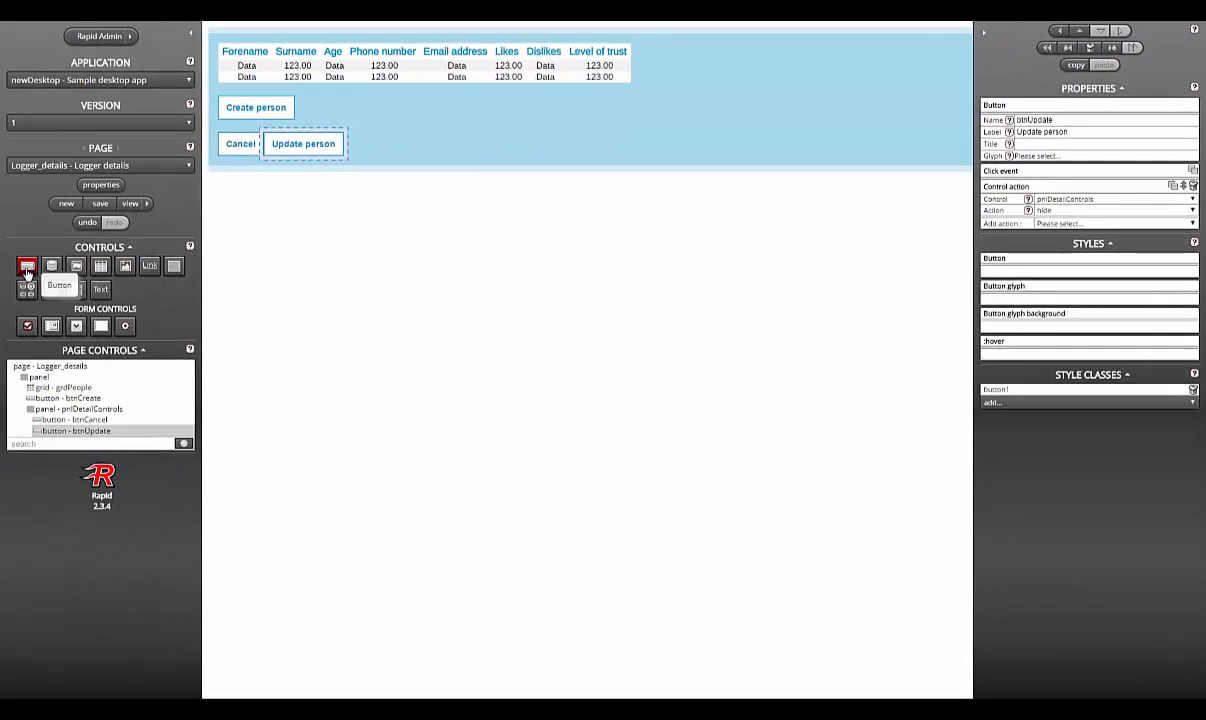
Step: Add a button1-styled button btnRemove labelled 'Remove person' to pnlDetailControls
left_click_drag(27, 270, 409, 152)
left_click(1095, 353)
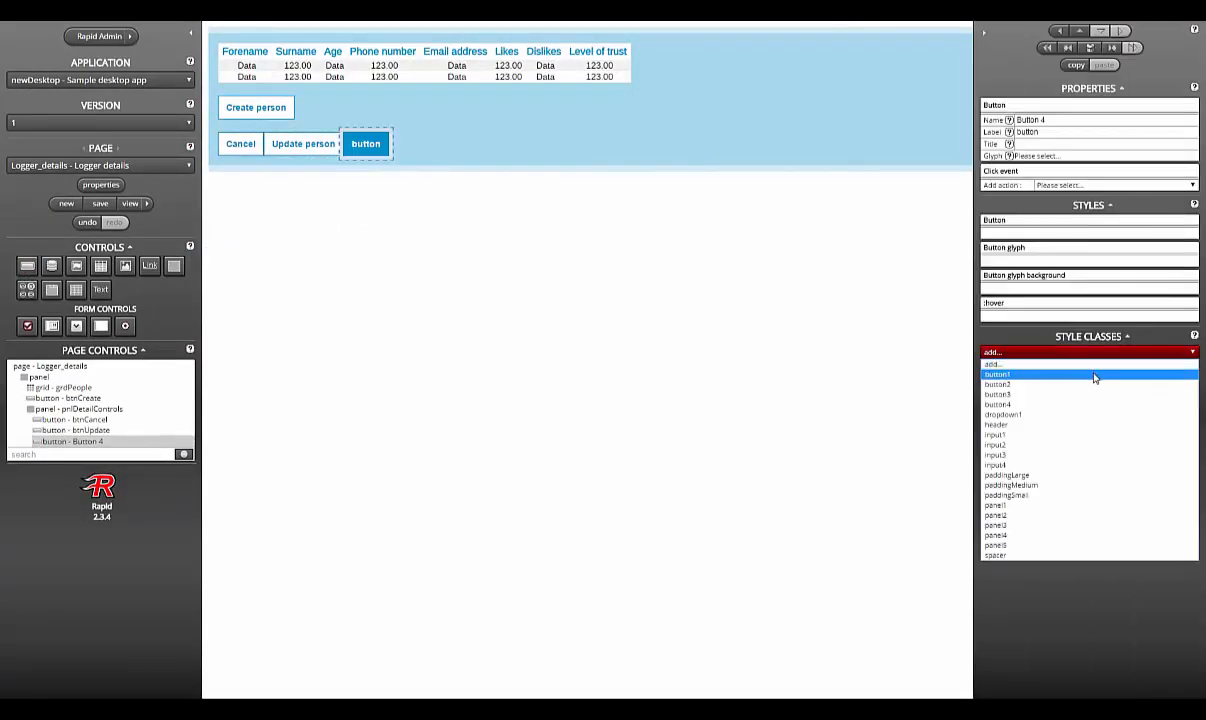
left_click(1095, 375)
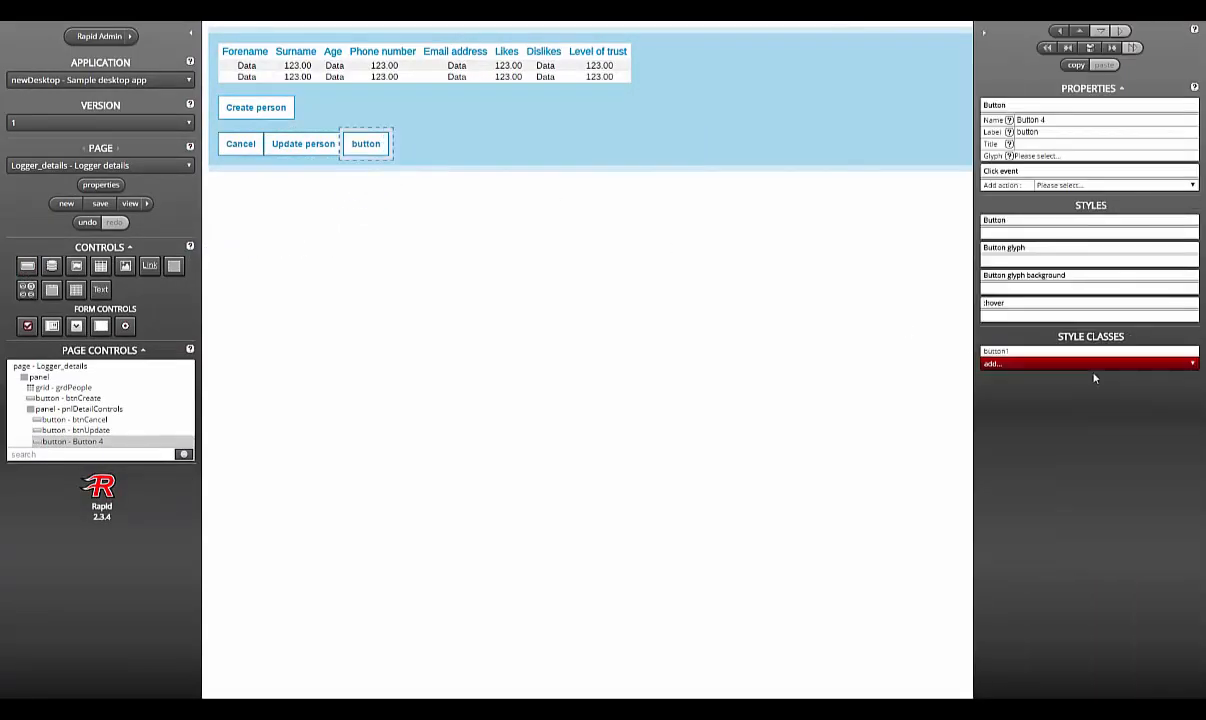
left_click(1110, 122)
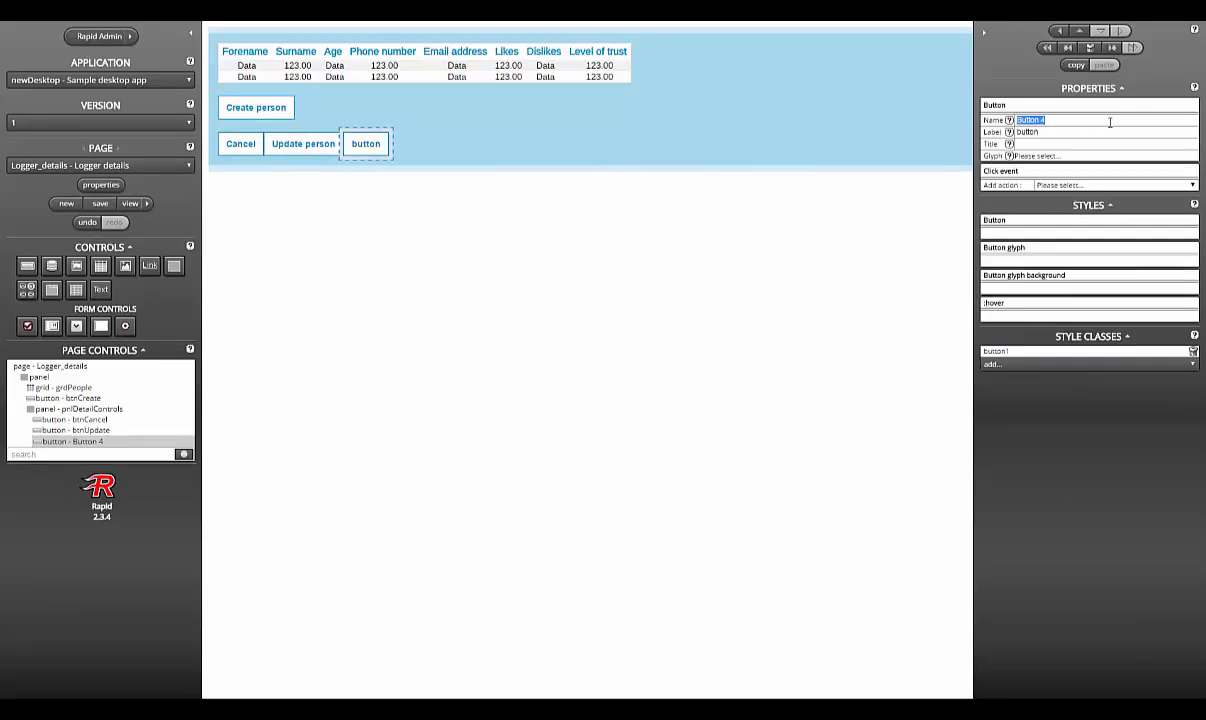
type("btnRemove")
key("Tab")
type("Remove perso")
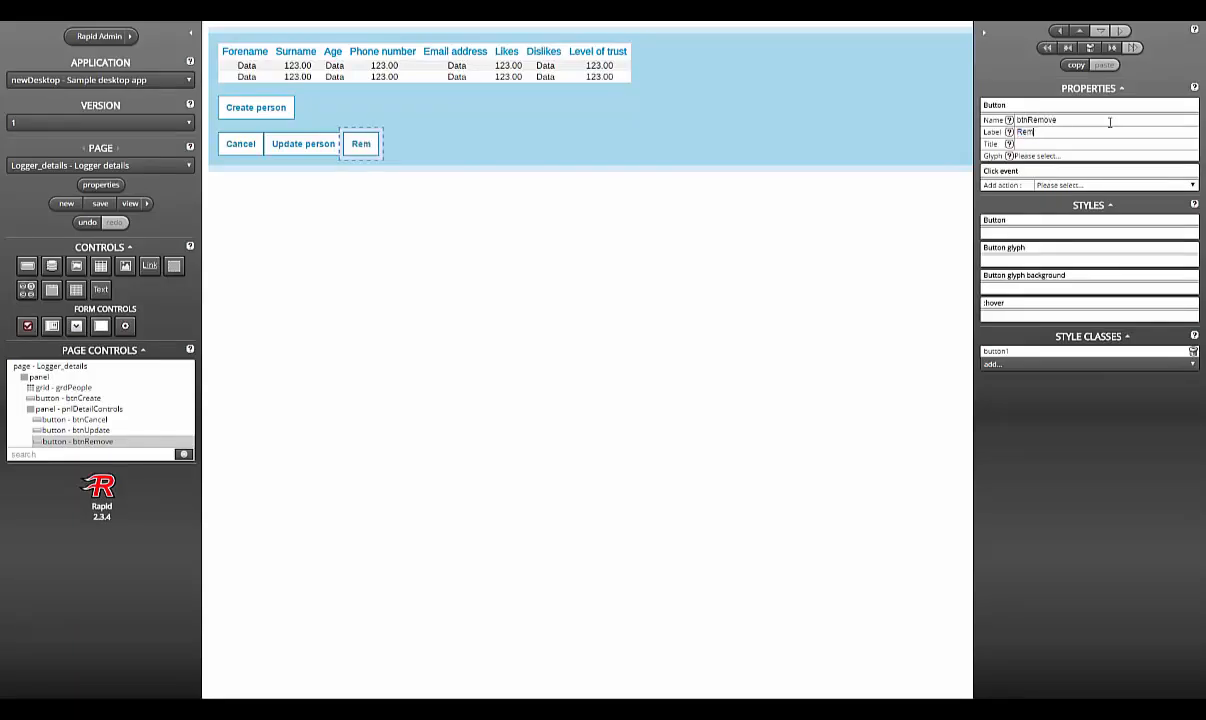
type("n")
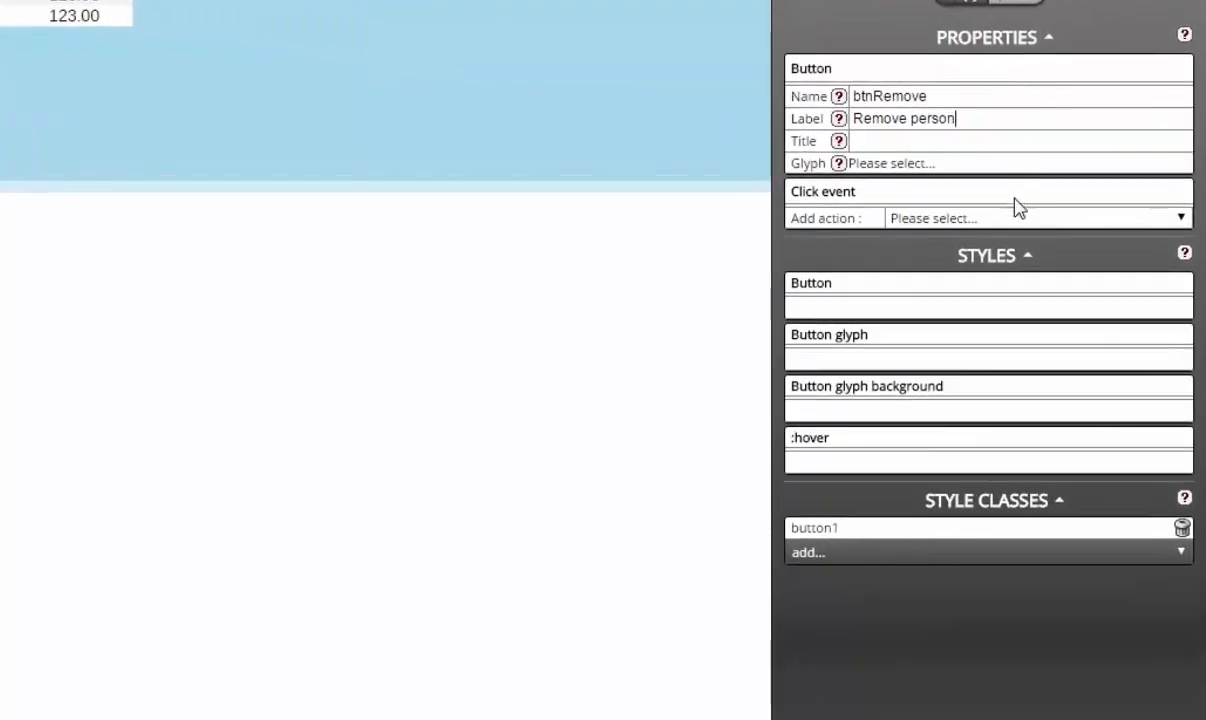
Step: Paste the hide-pnlDetailControls Control action into btnRemove's click event
left_click(1020, 218)
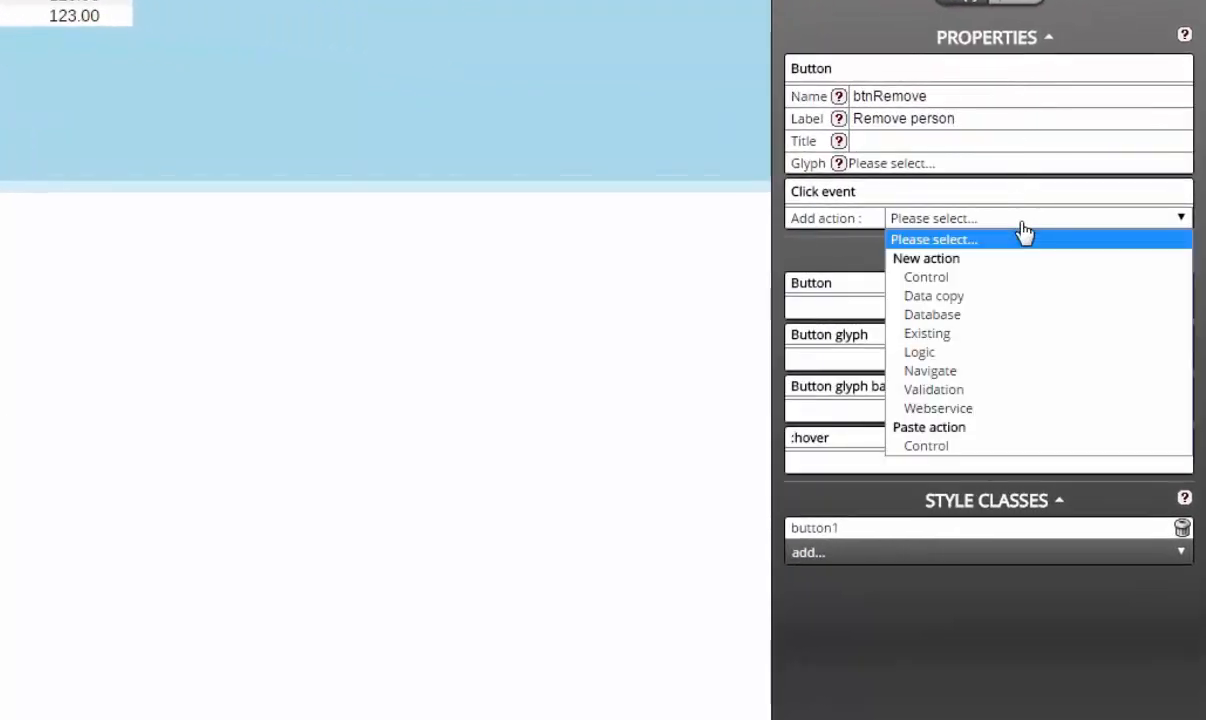
left_click(1008, 452)
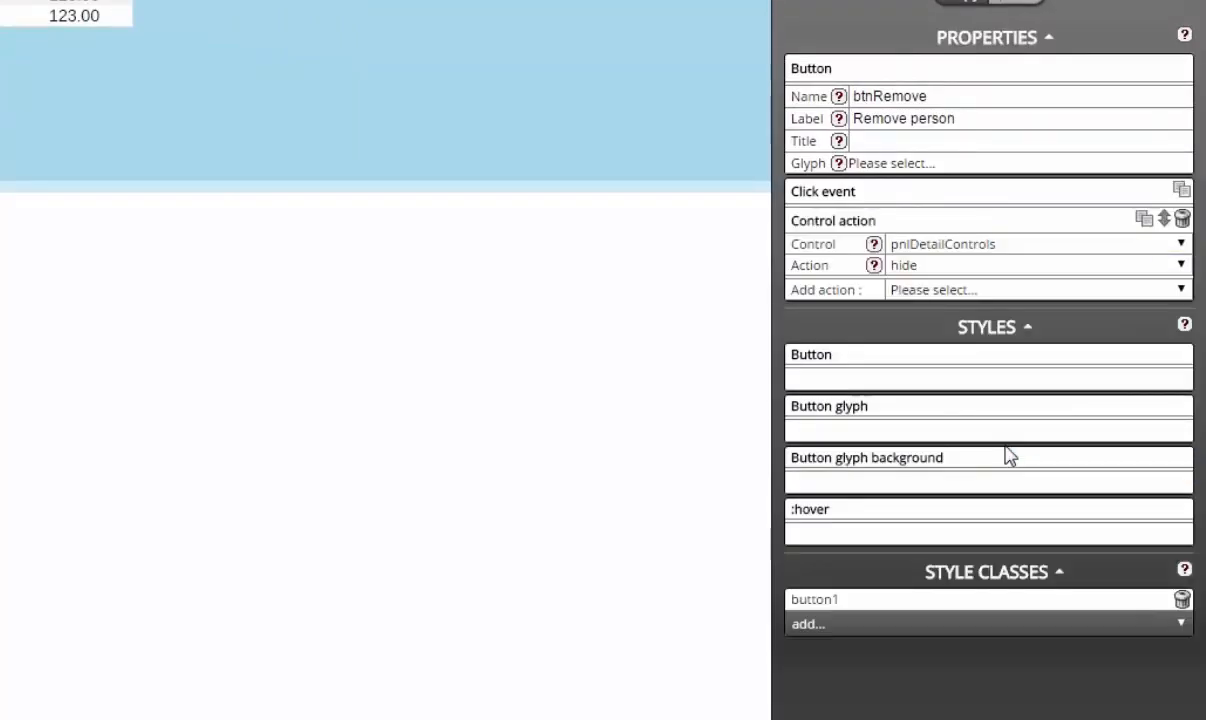
left_click(987, 295)
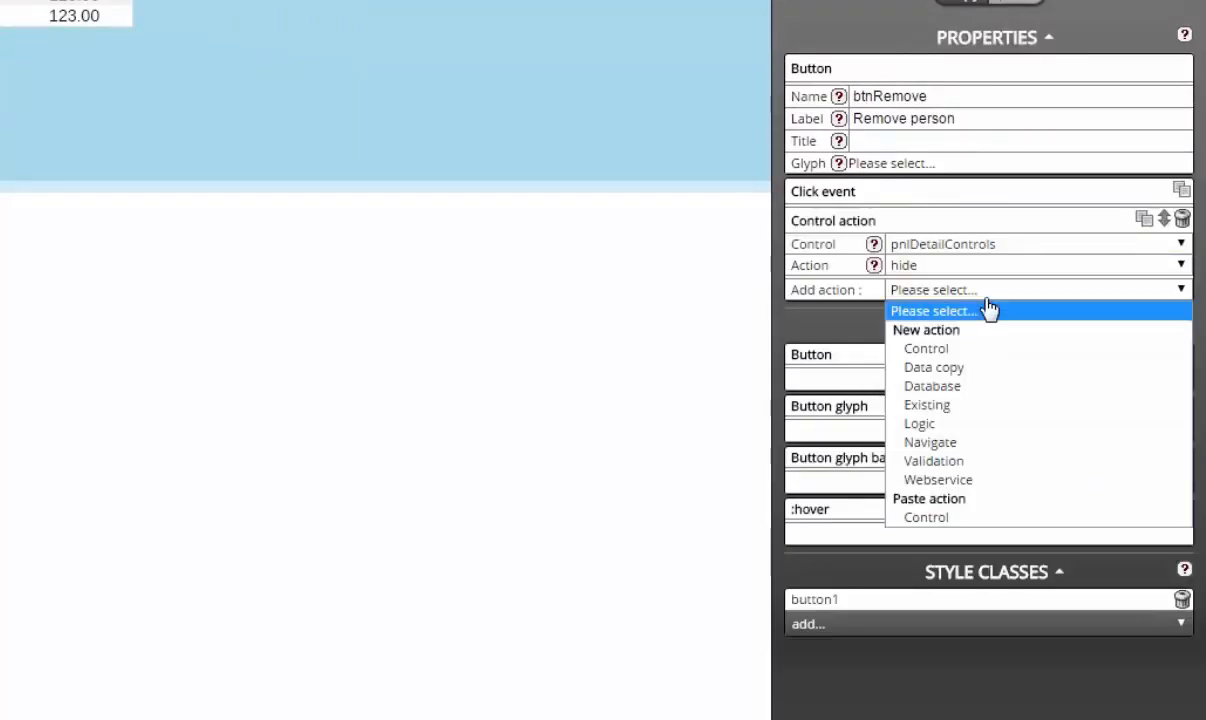
Step: Add a Data copy action copying null into grdPeople's selected row data, placed before the hide action
left_click(996, 370)
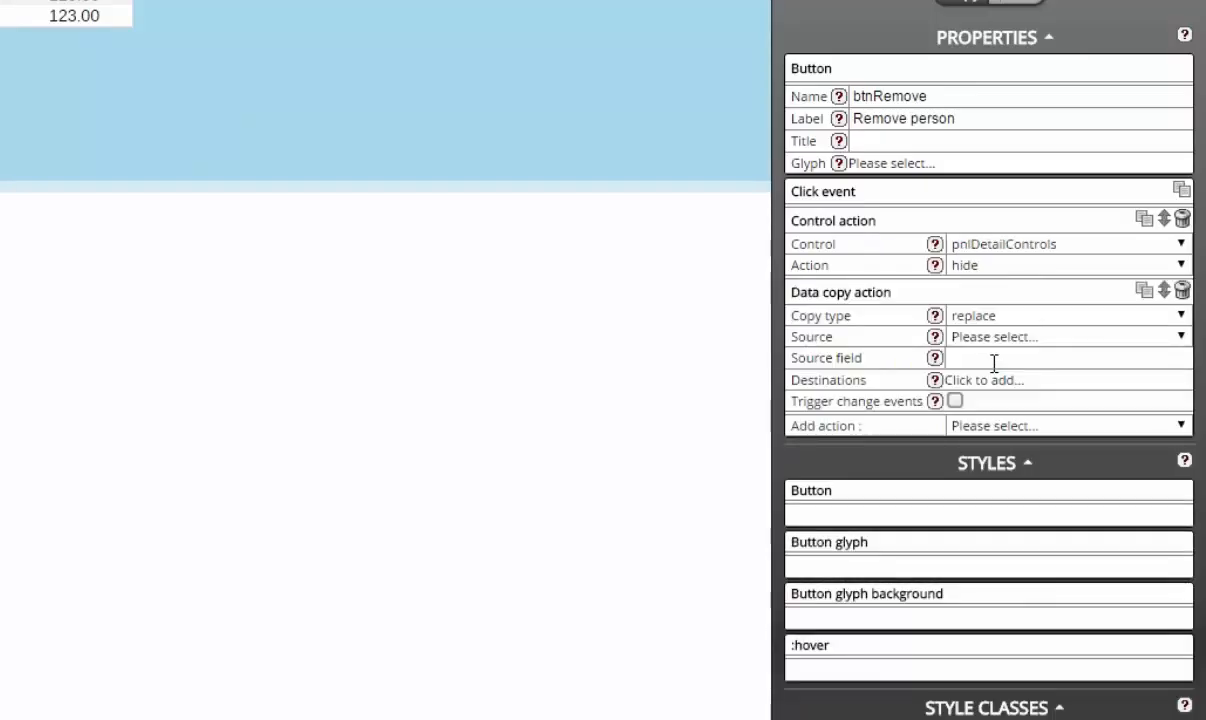
left_click(1040, 340)
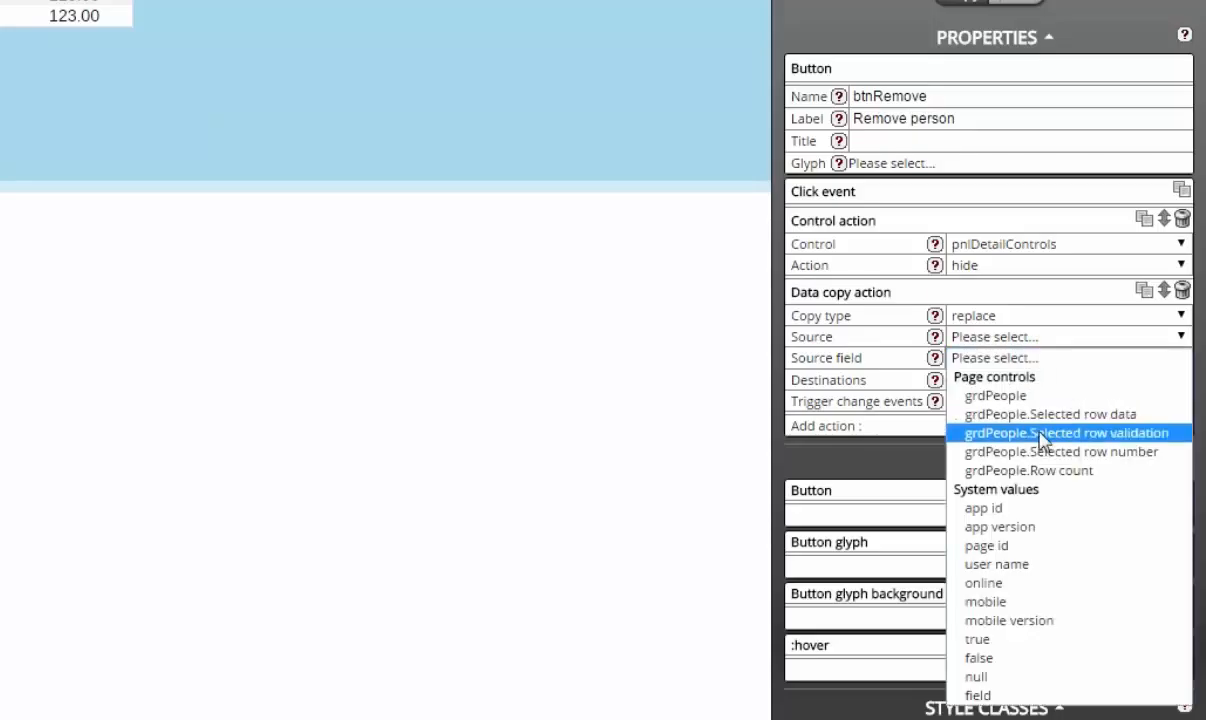
left_click(1040, 677)
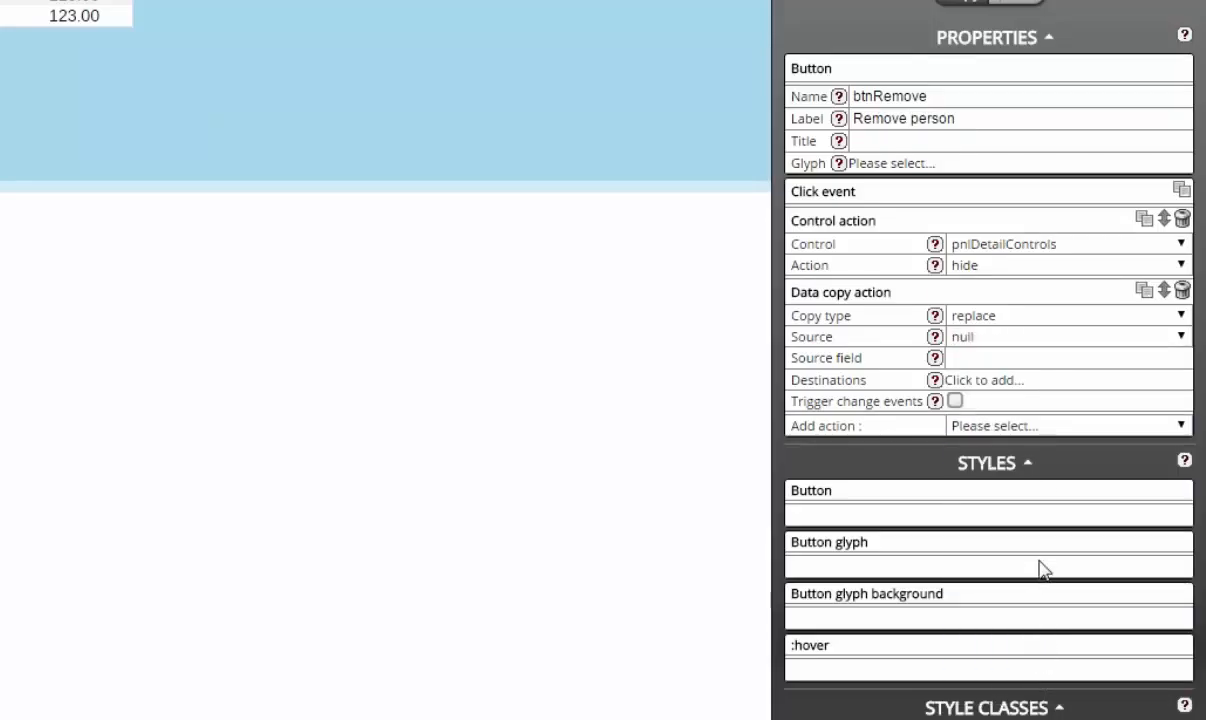
left_click(1062, 392)
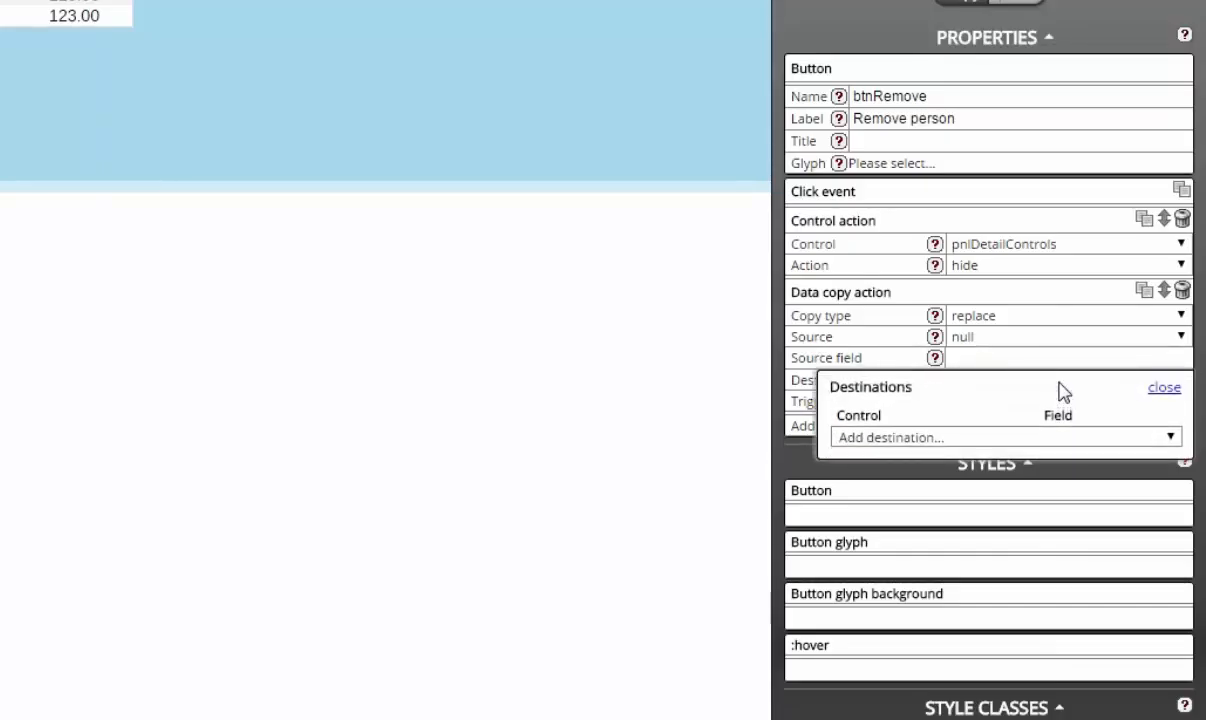
left_click(1052, 442)
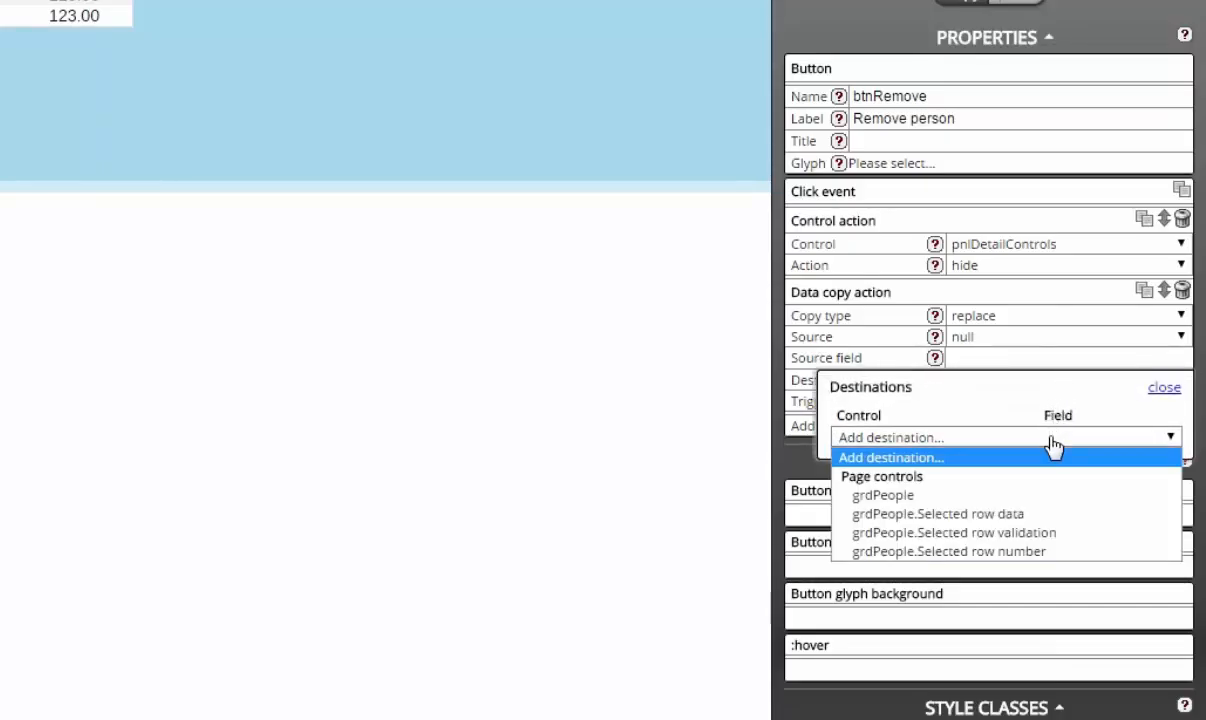
left_click(1058, 513)
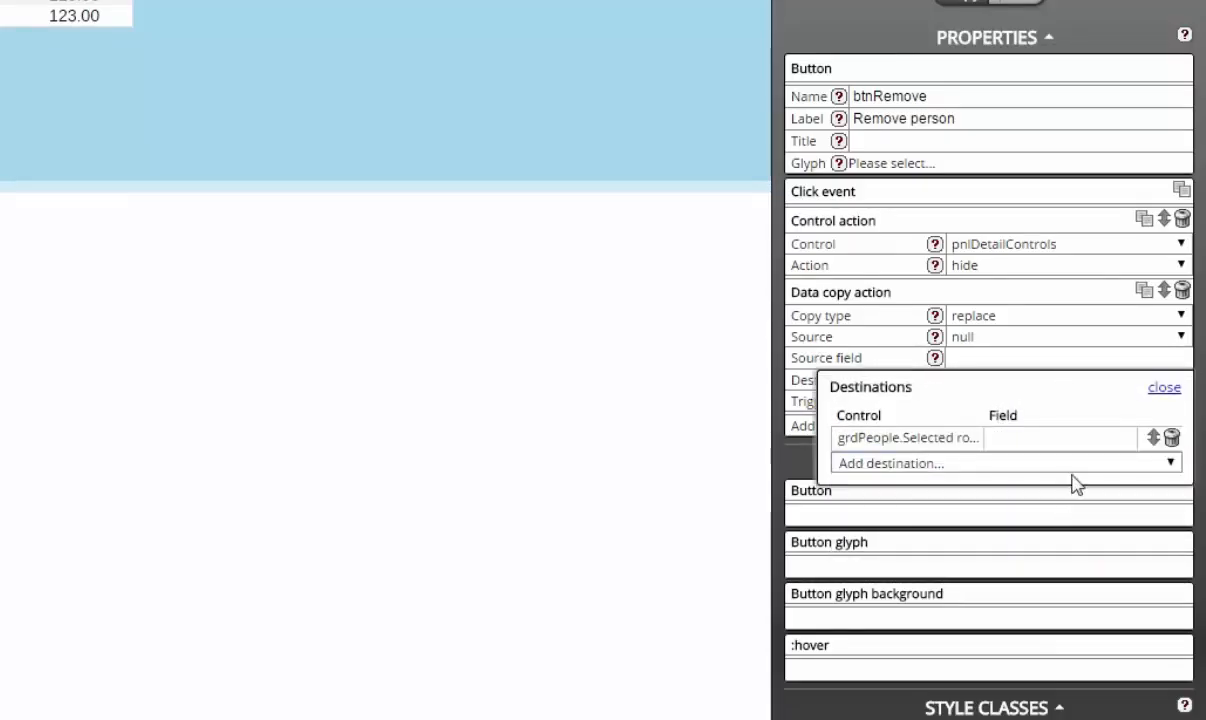
left_click(1164, 388)
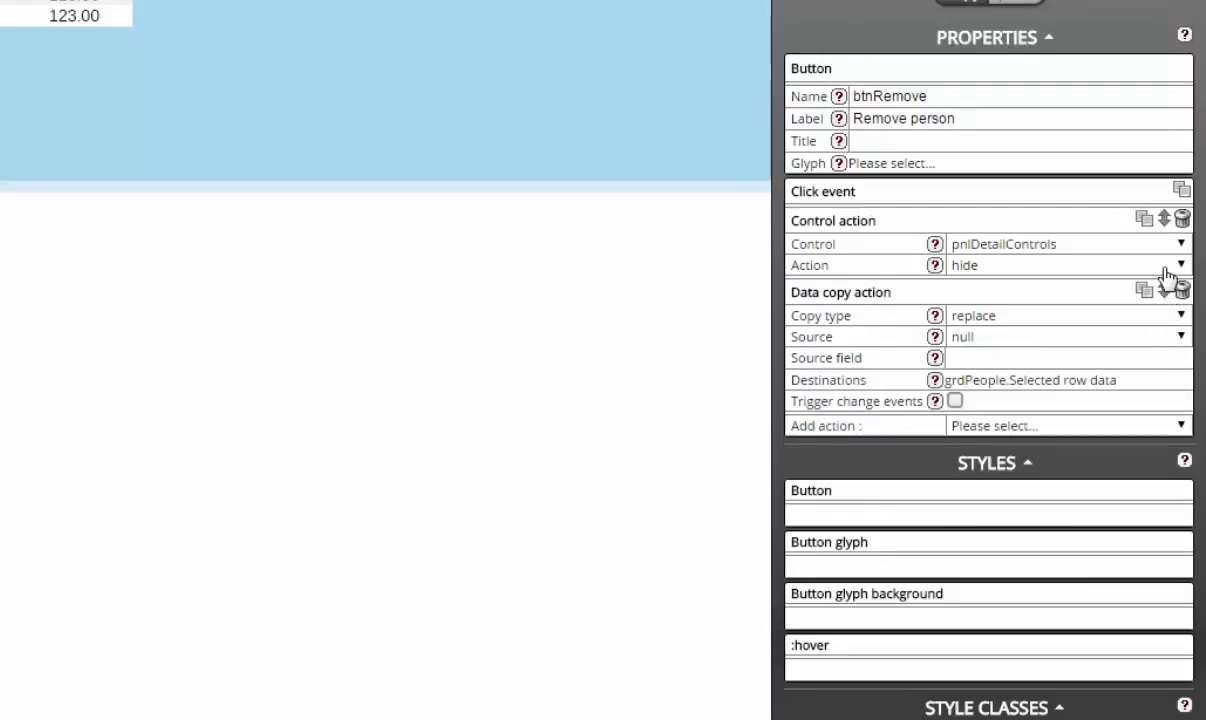
left_click_drag(1164, 287, 1165, 220)
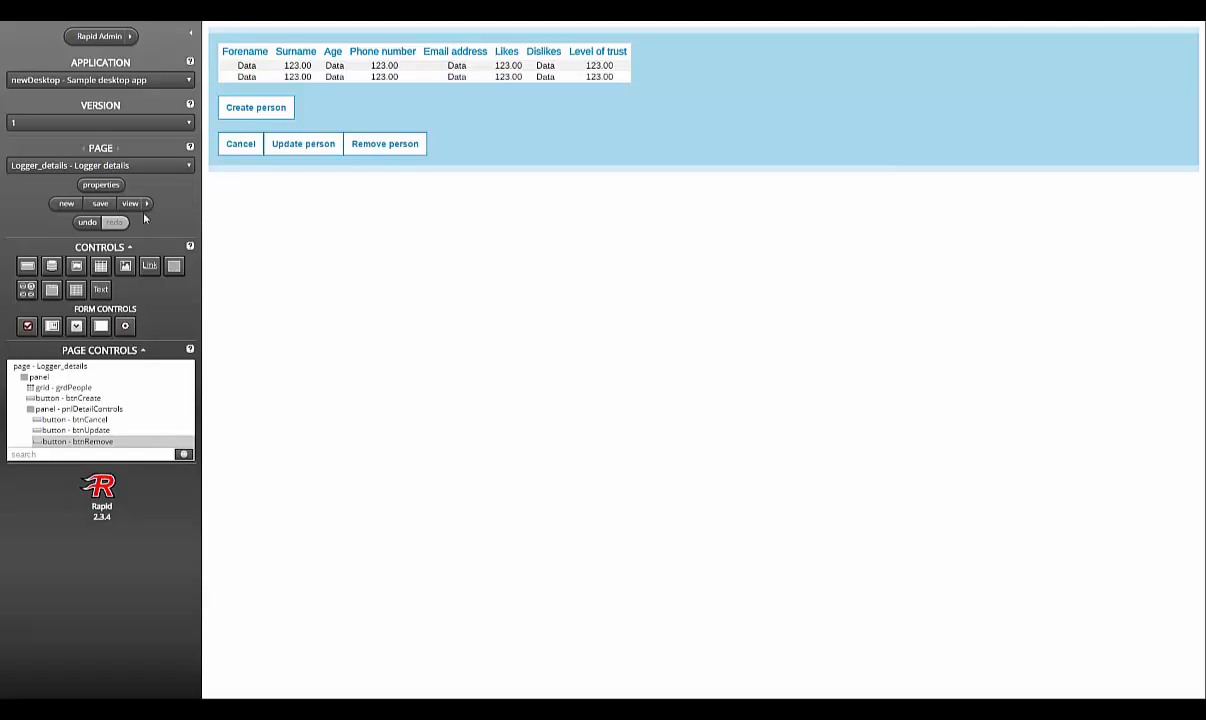
Step: Save Logger_details, then create a new page dialogue_Register titled 'Register details'
left_click(101, 204)
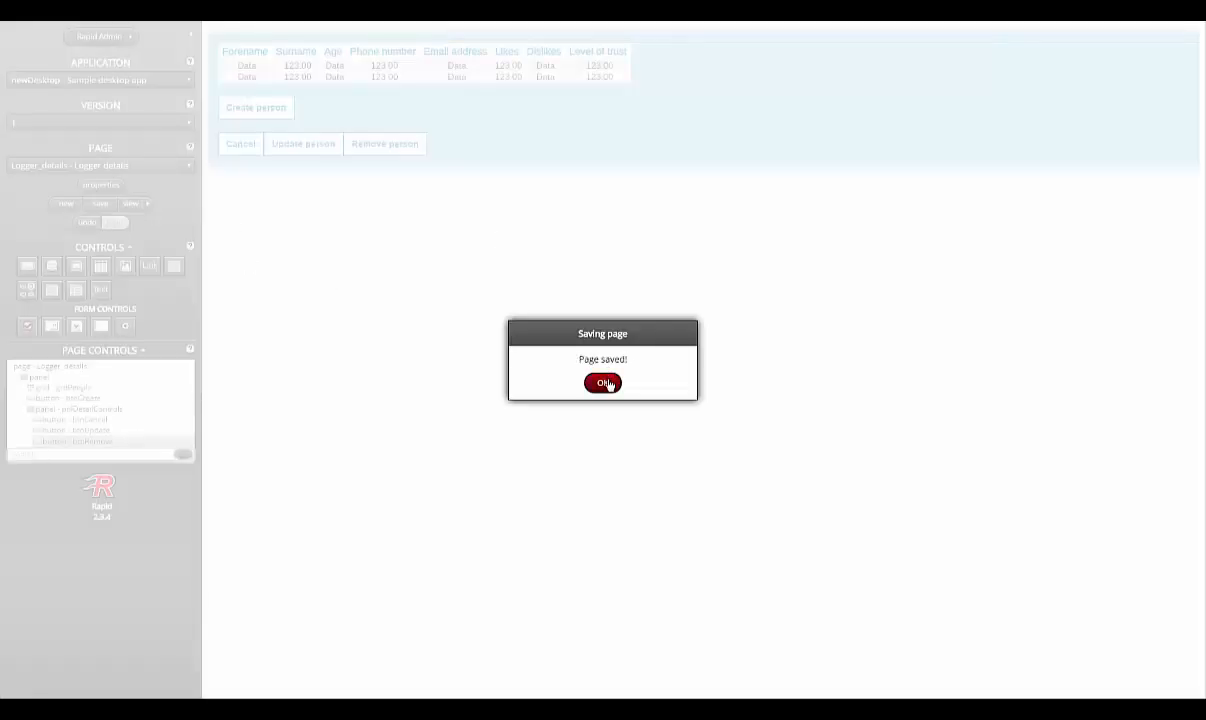
left_click(604, 382)
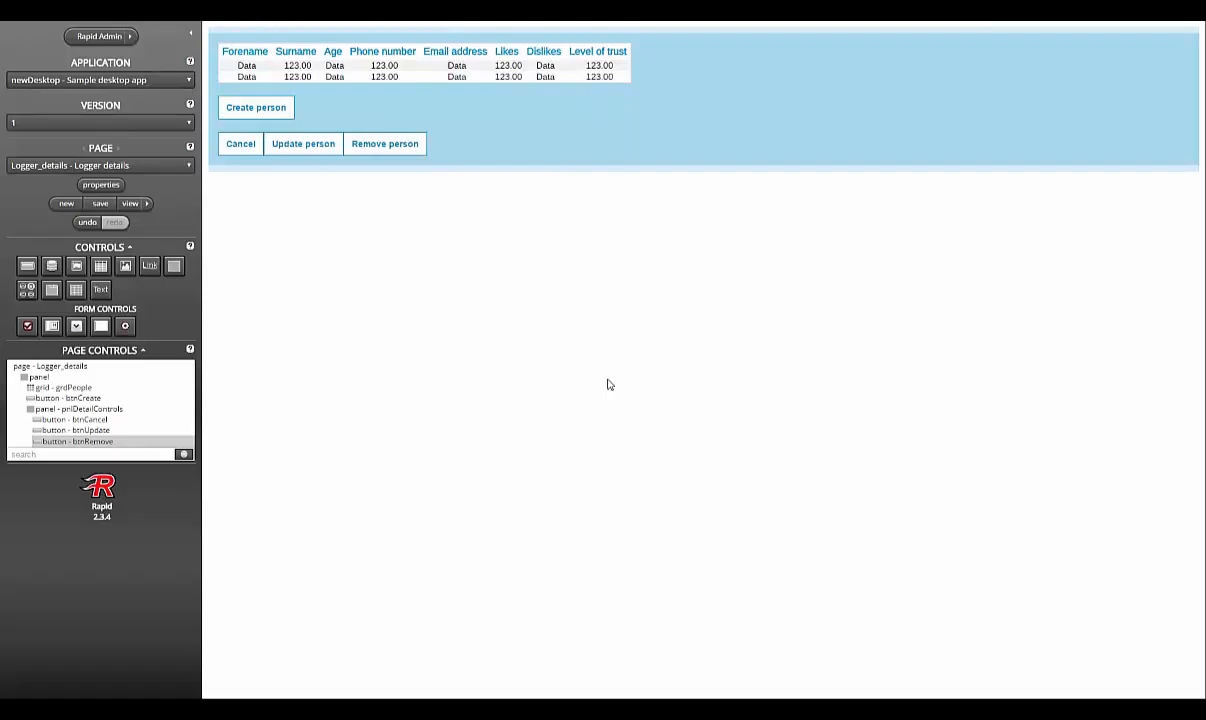
left_click(66, 203)
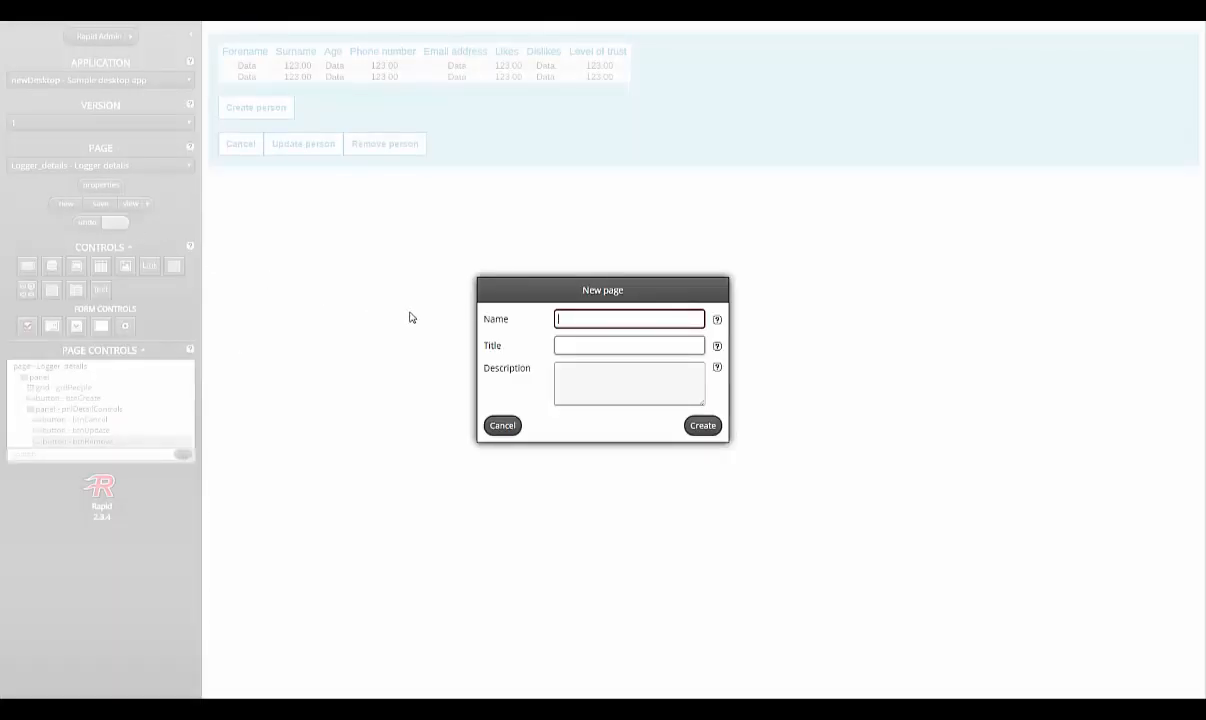
type("dialogue_")
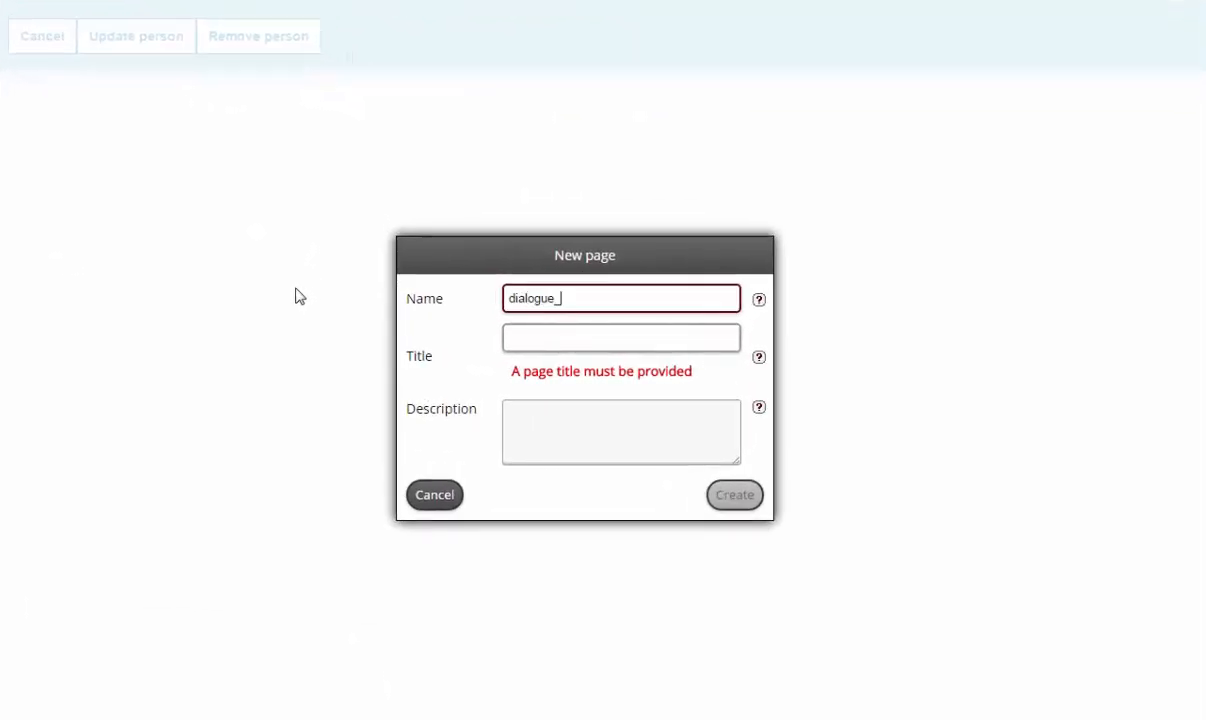
type("Register")
key("Tab")
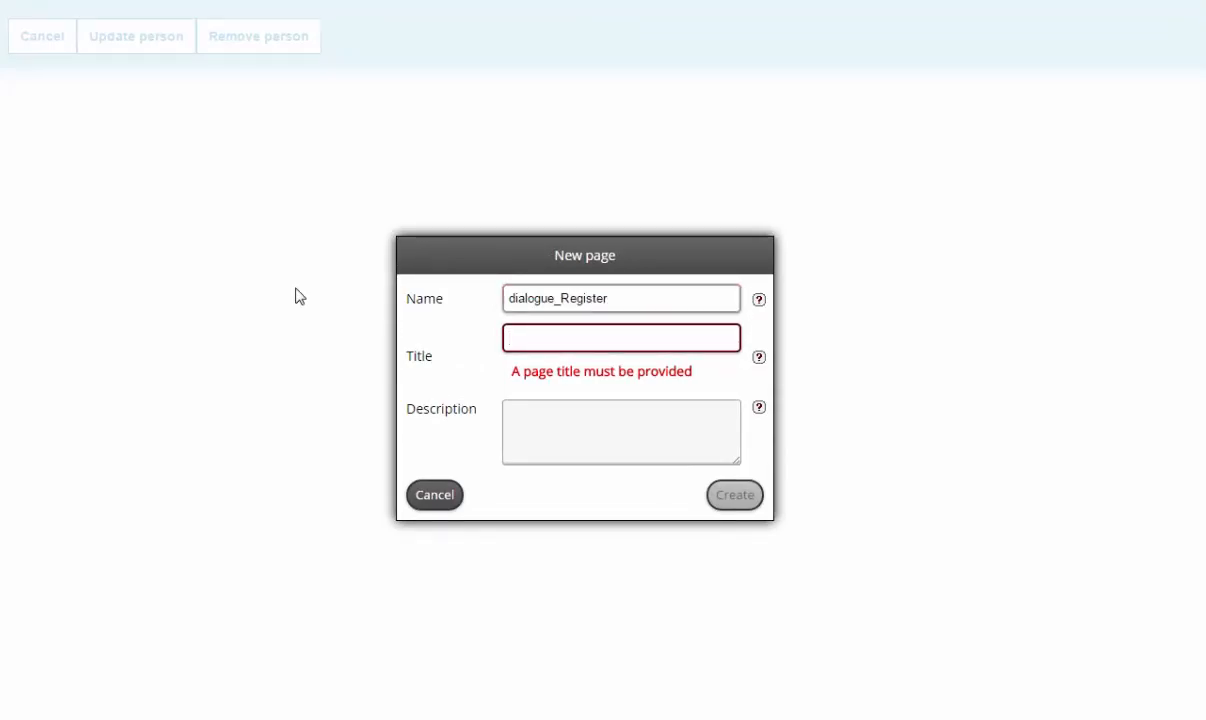
type("Register detail")
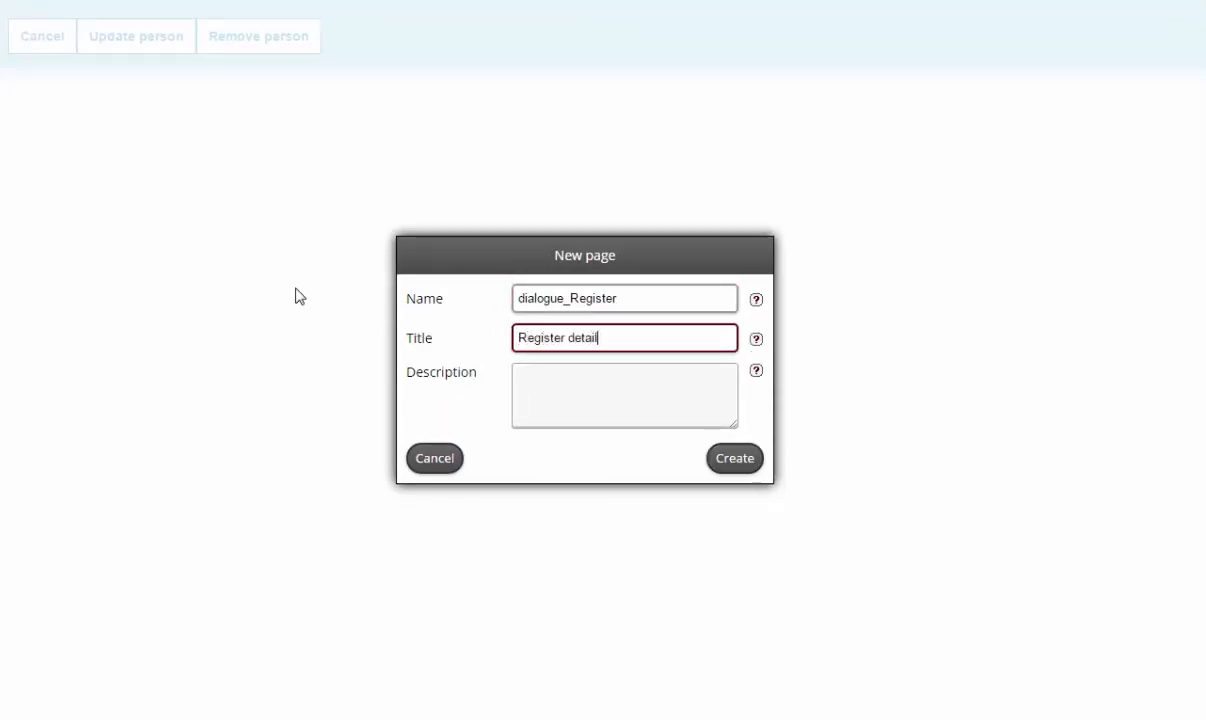
type("s")
left_click(728, 458)
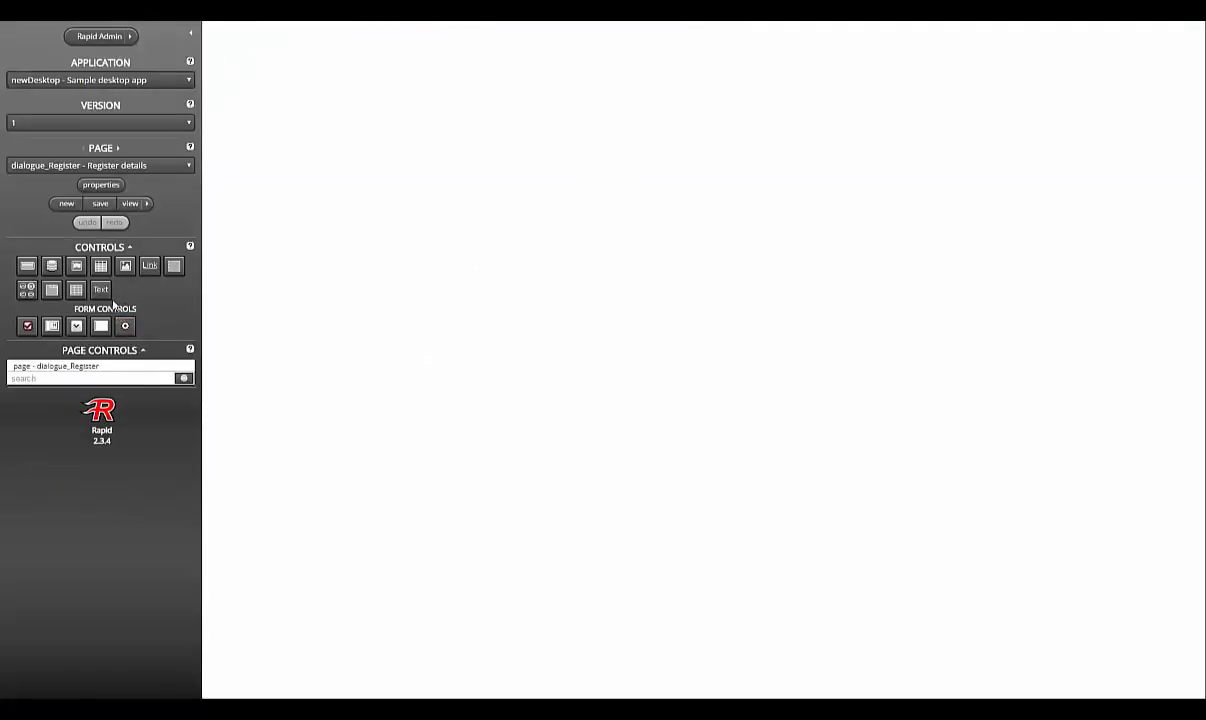
Step: Add a data store to dialogue_Register and name it dstPerson
left_click(52, 267)
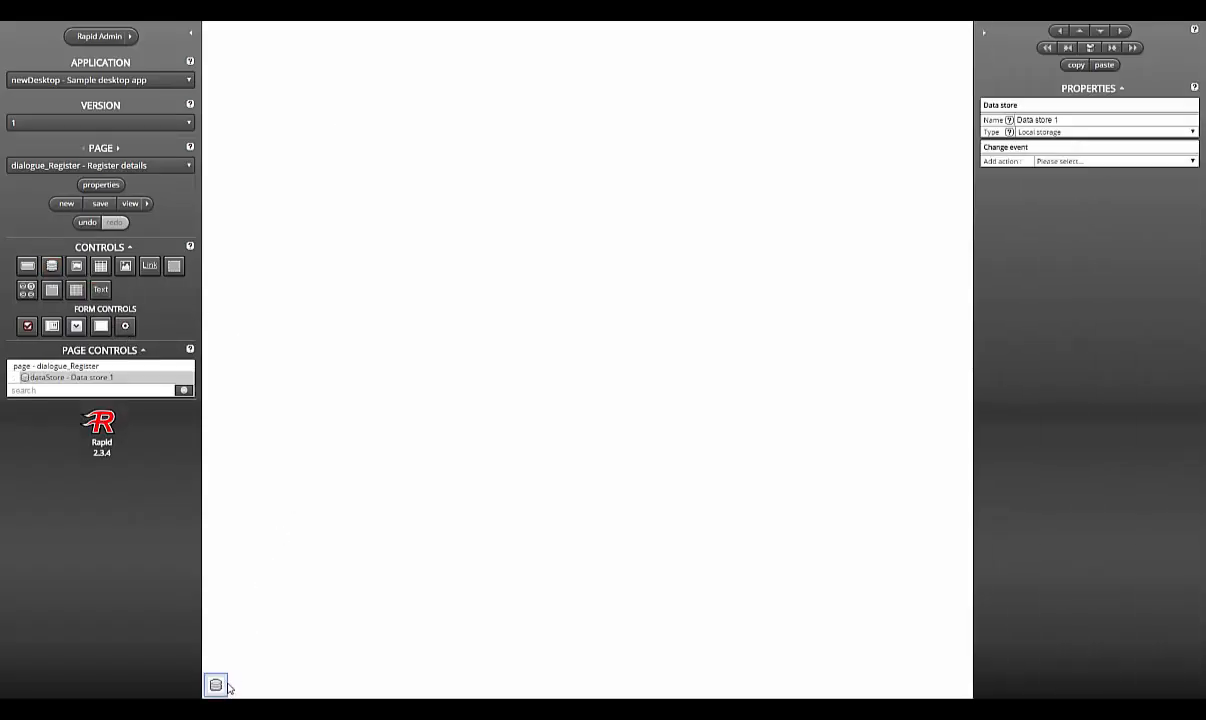
left_click(1121, 120)
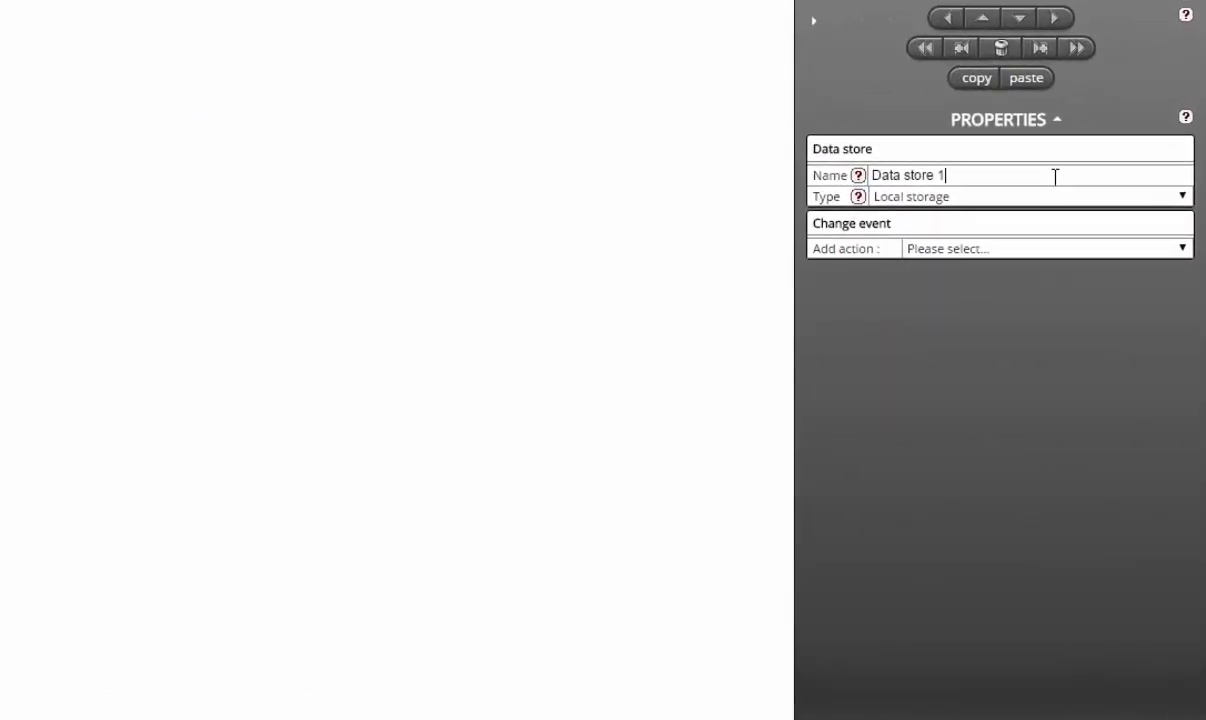
key("ctrl+a")
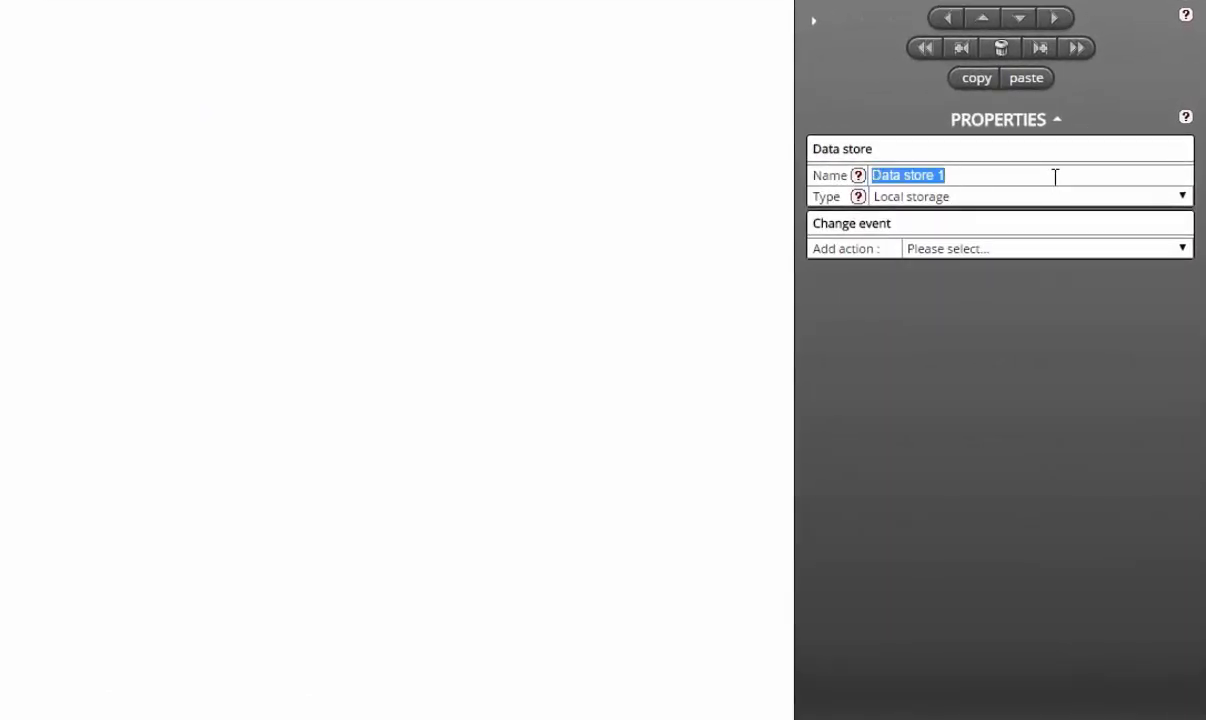
type("dstPerson")
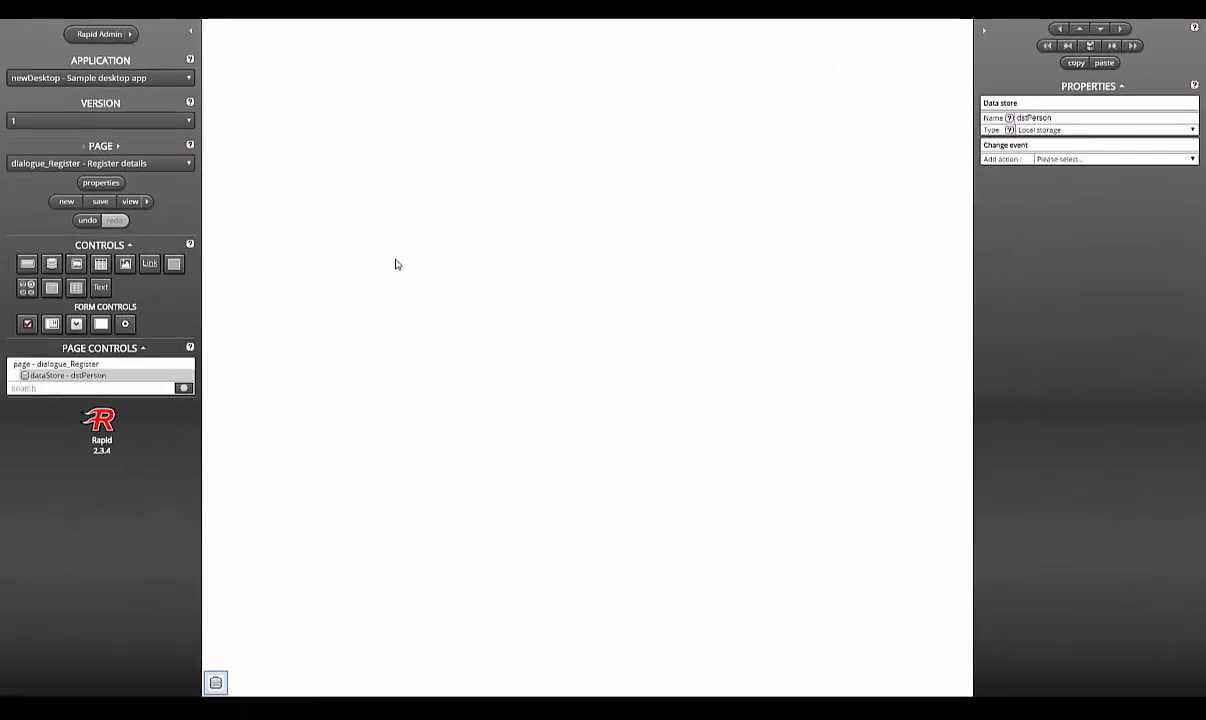
left_click(395, 264)
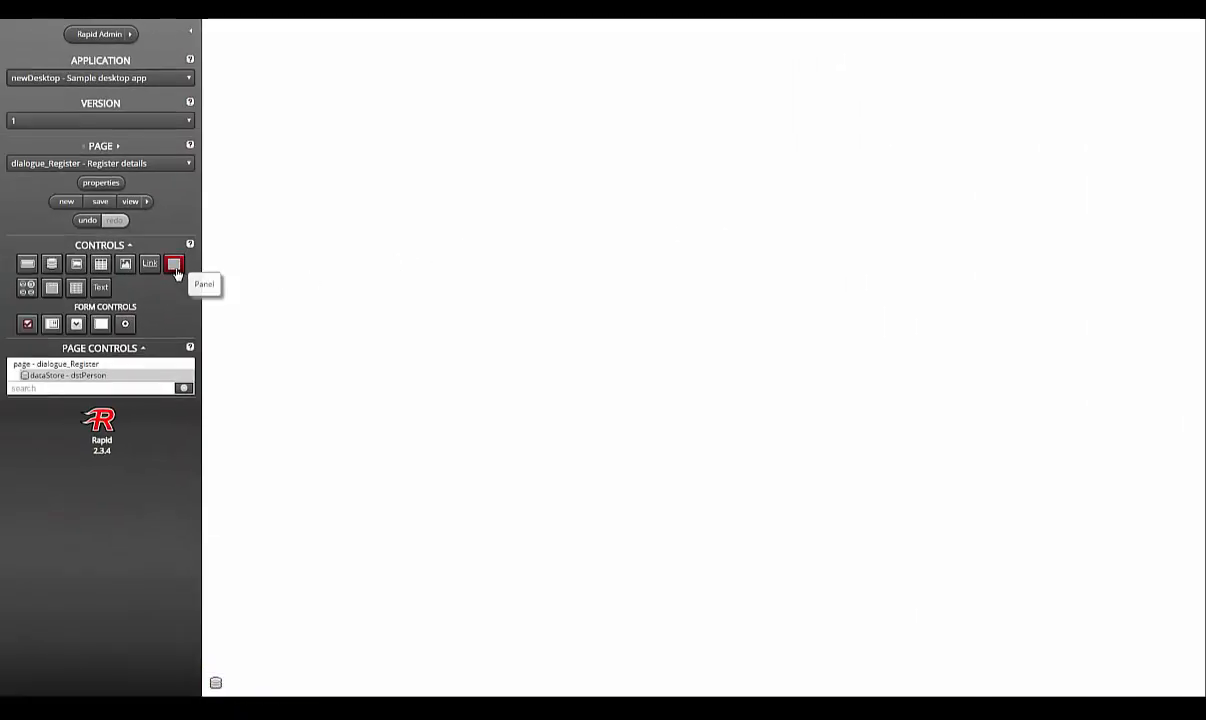
Step: Place a nested panel styled with paddingMedium and panel4 classes and a 20px font size
left_click_drag(174, 263, 379, 268)
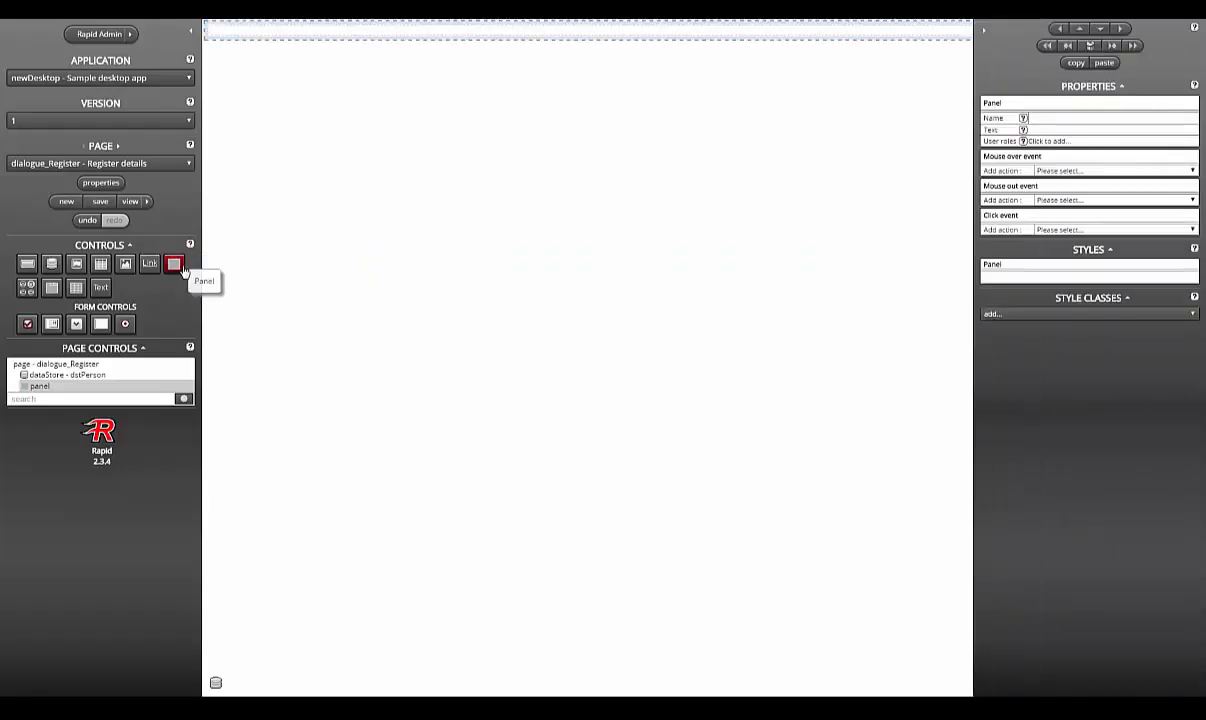
left_click_drag(181, 271, 560, 29)
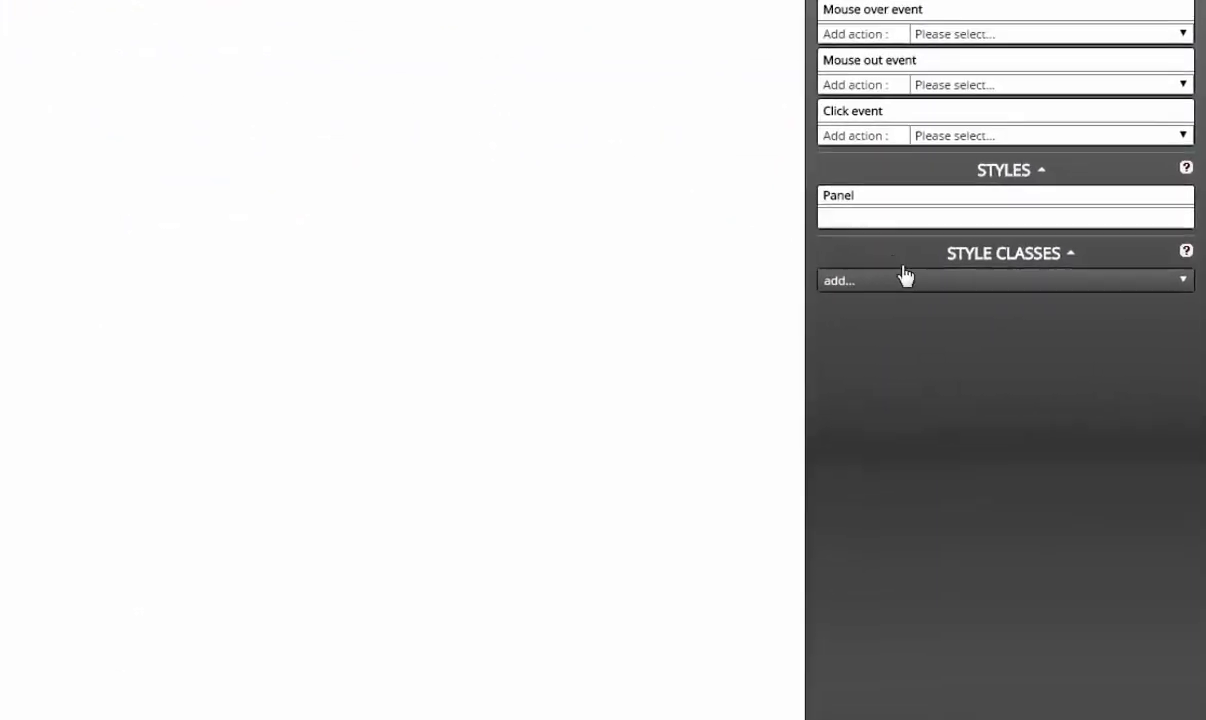
left_click(816, 278)
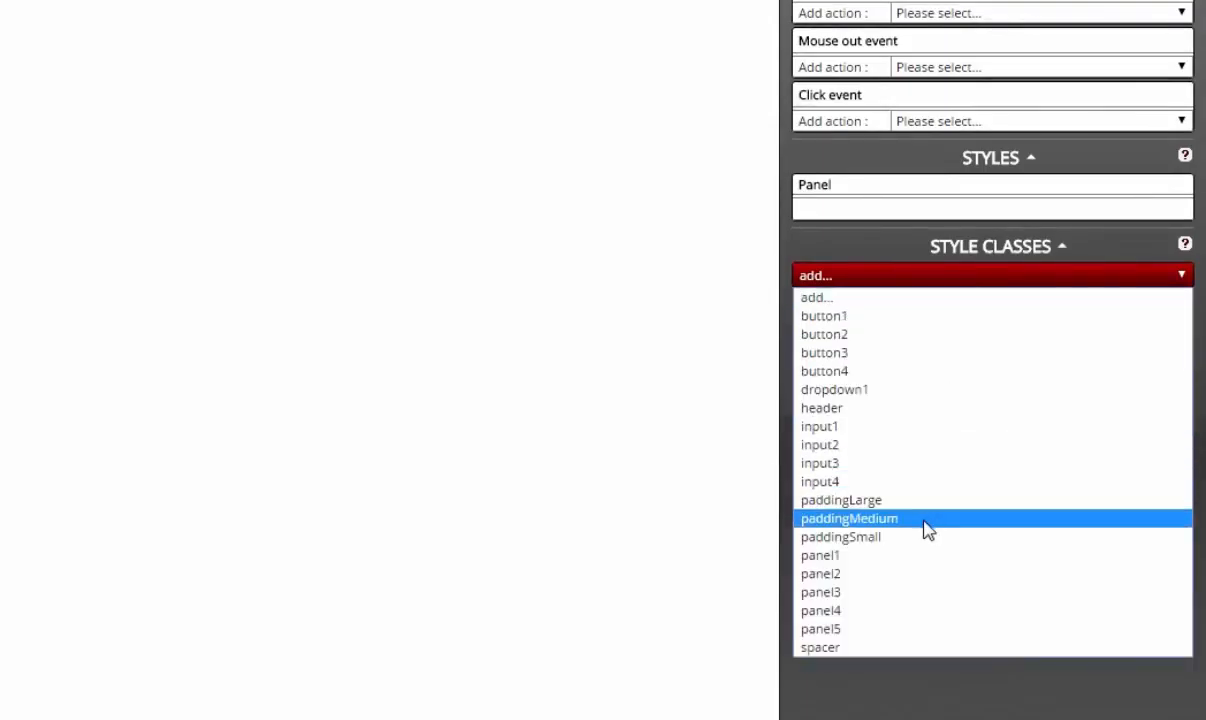
left_click(927, 518)
left_click(901, 300)
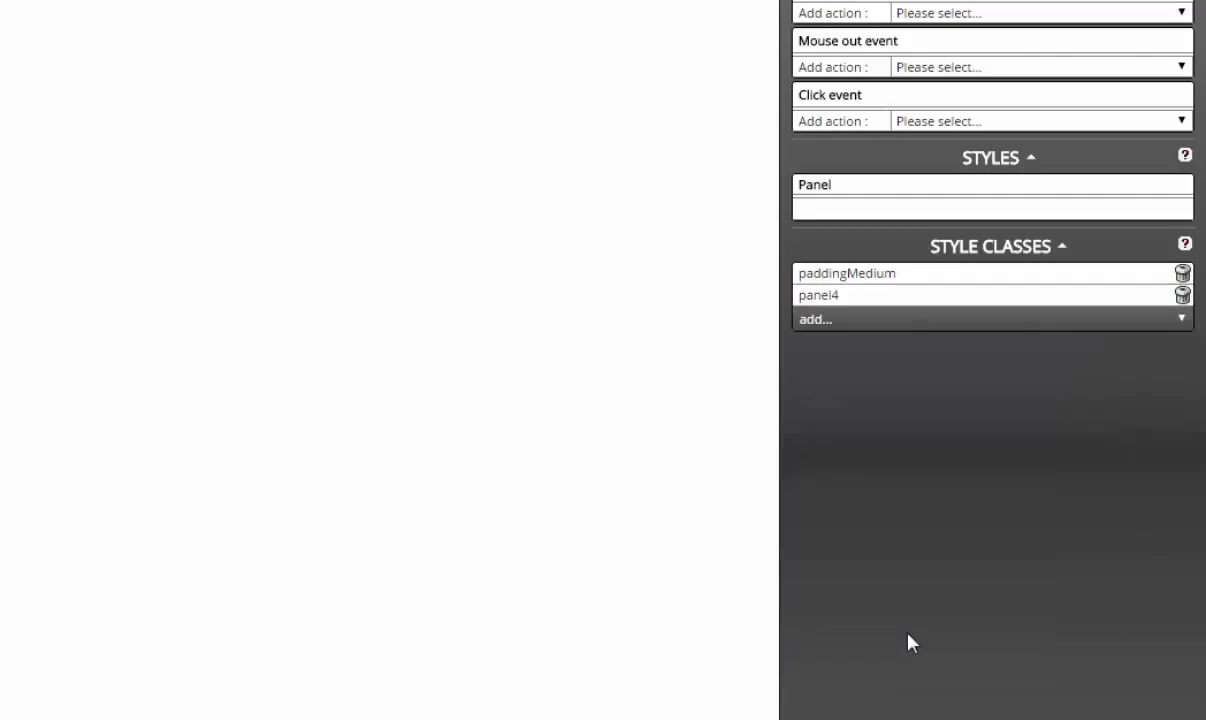
left_click(980, 210)
type("font")
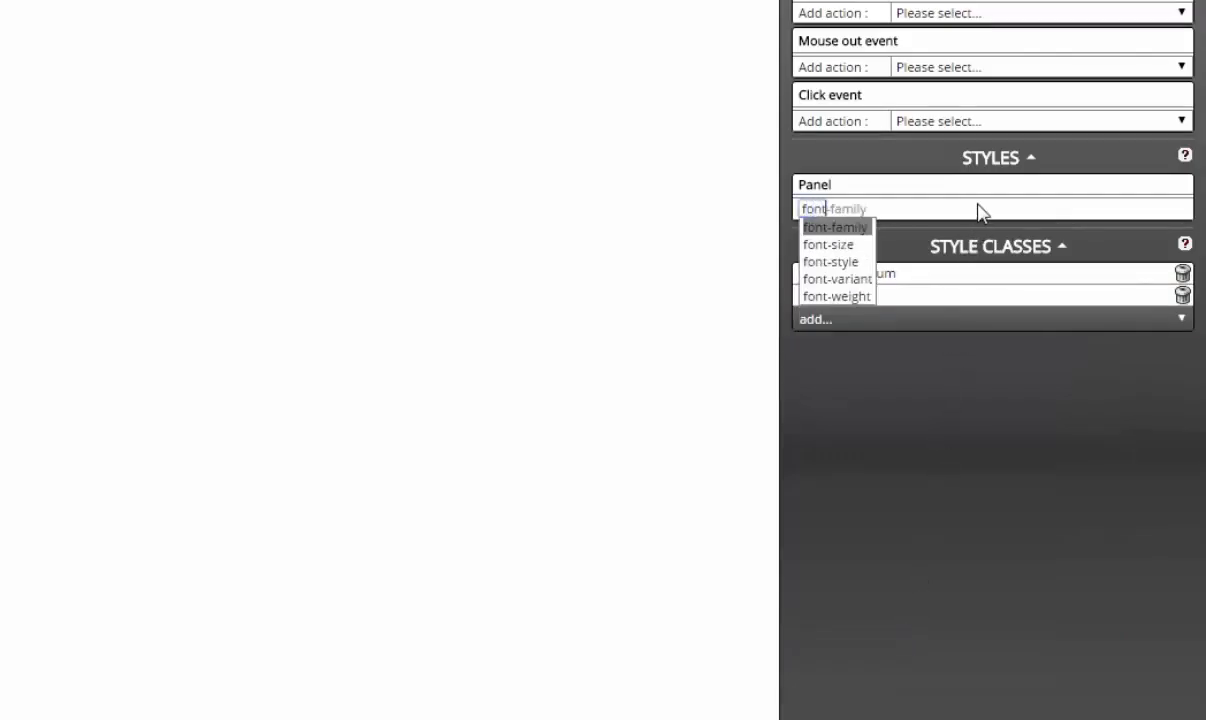
key("Down")
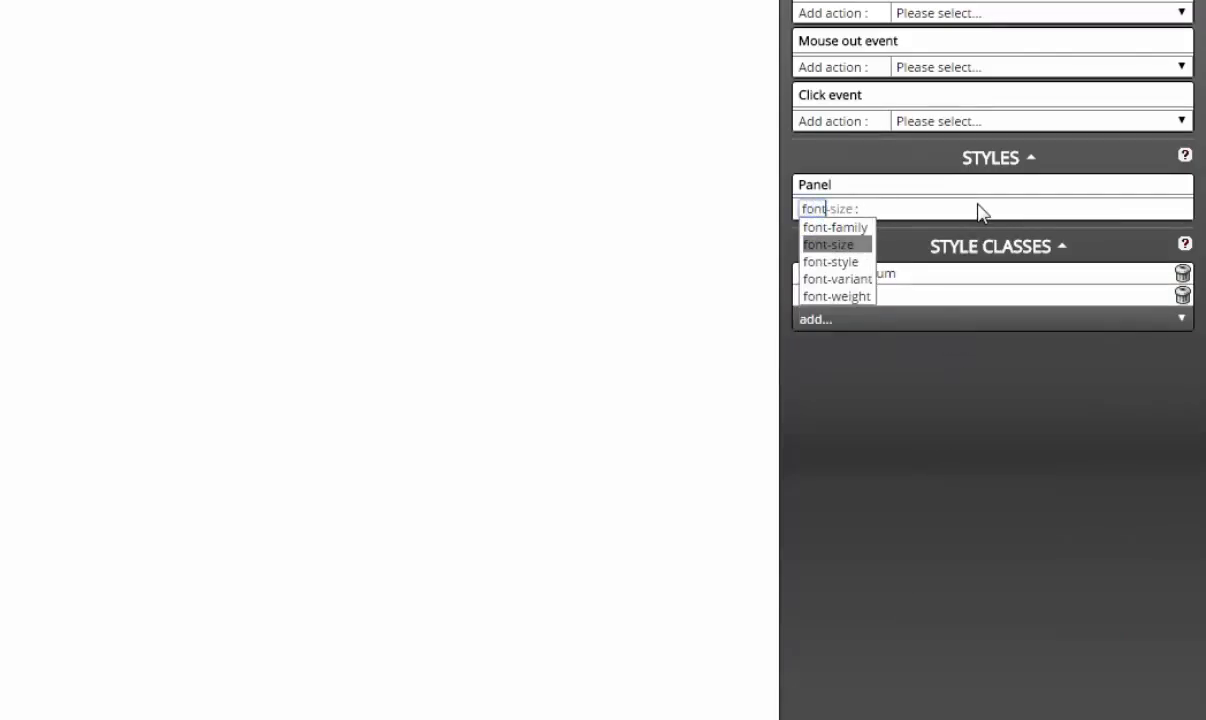
key("Return")
type("20px")
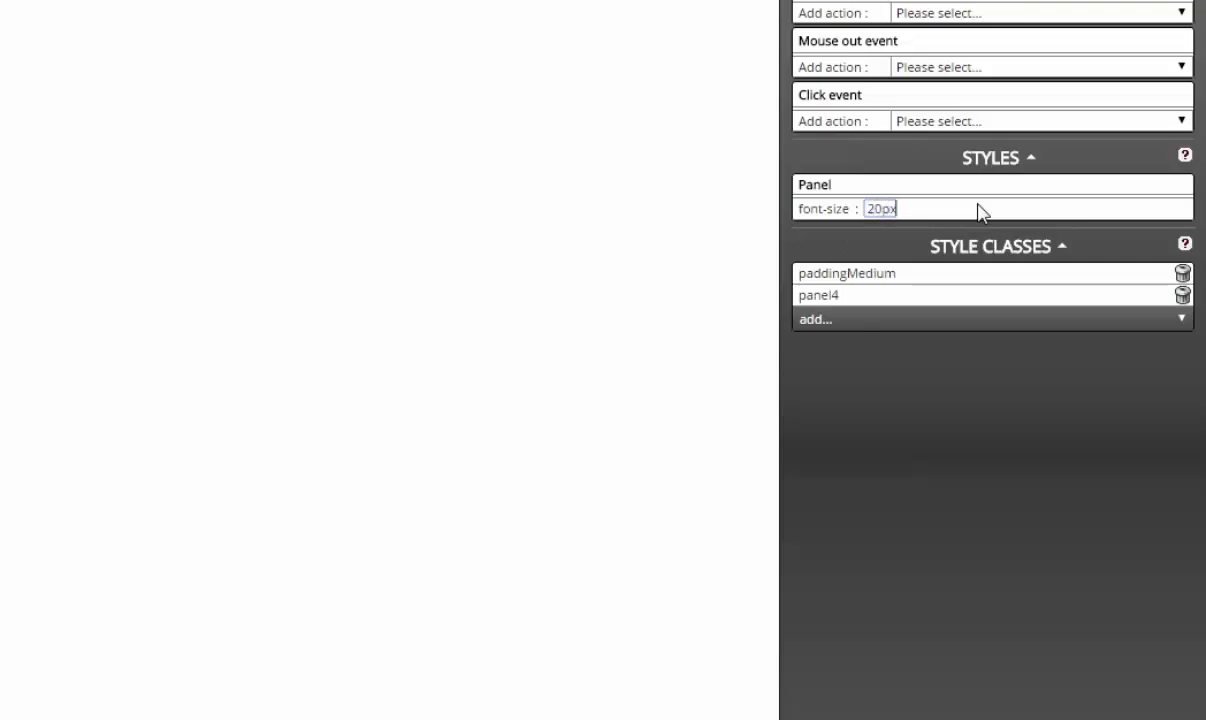
key("Return")
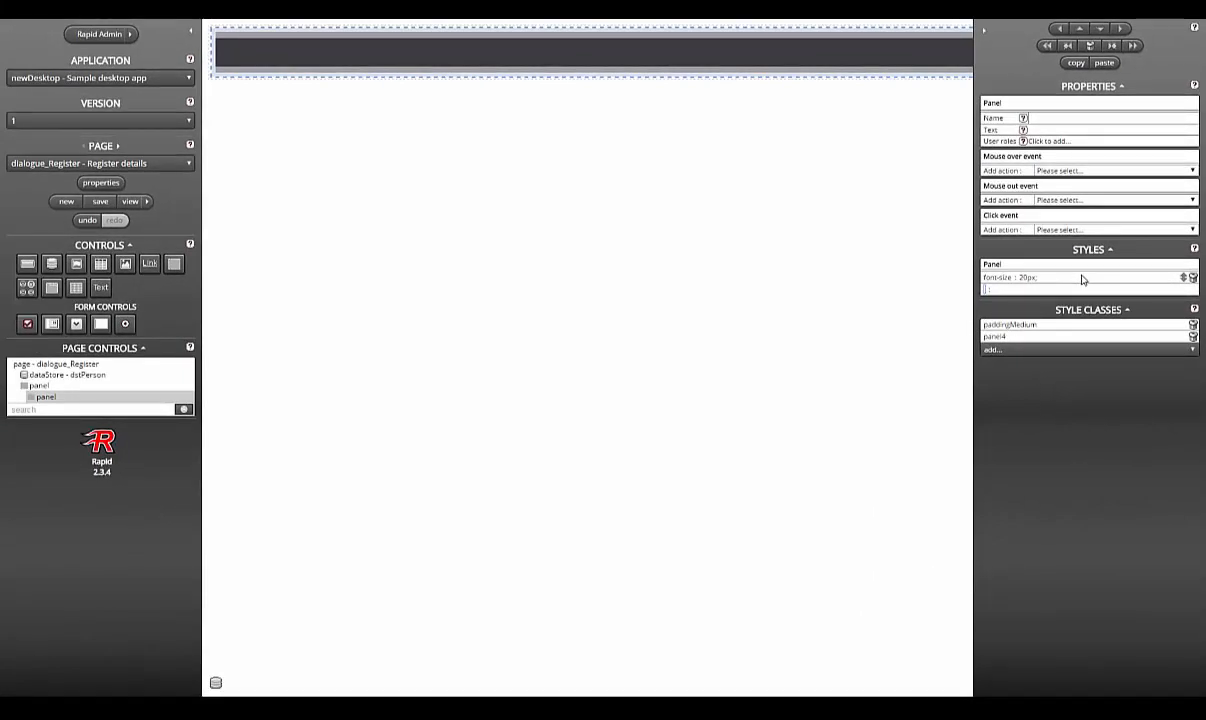
Step: Add 'Forename:' and 'Surname:' labels with input boxes inpForename and inpSurname
left_click(100, 287)
left_click(1117, 130)
key("ctrl+a")
type("Forename:")
left_click(101, 324)
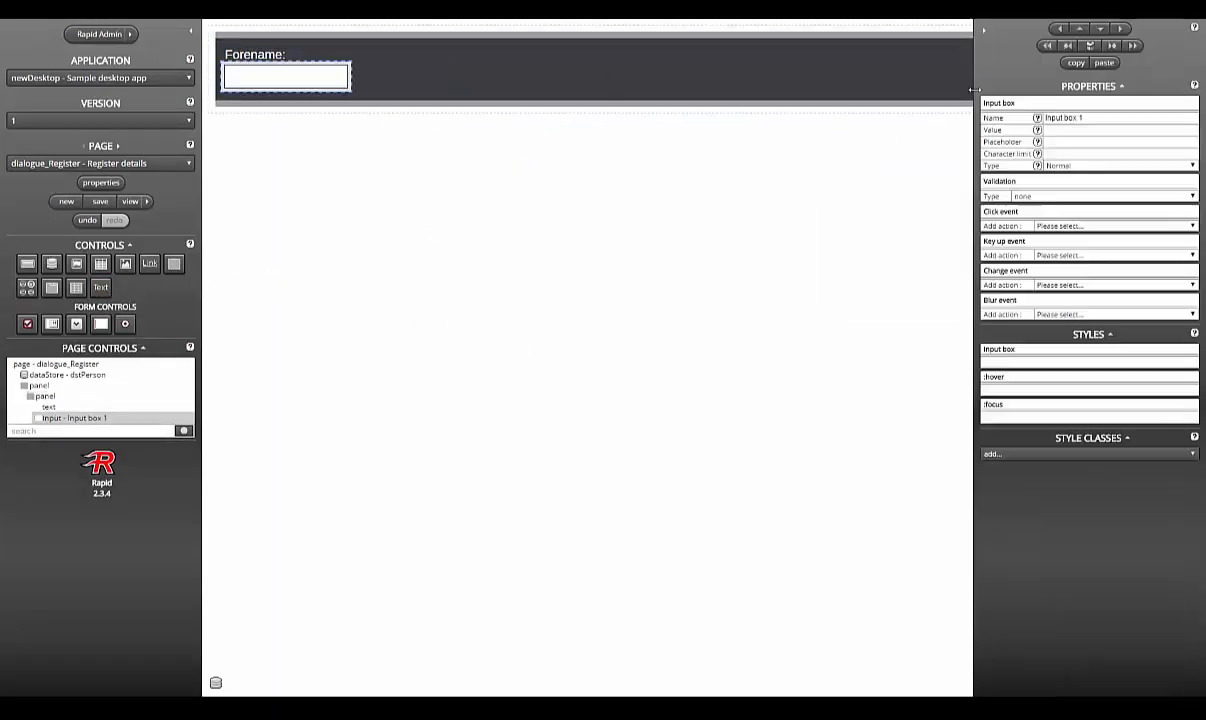
left_click(1118, 117)
key("ctrl+a")
type("inpForename")
left_click(100, 287)
left_click(1117, 130)
key("ctrl+a")
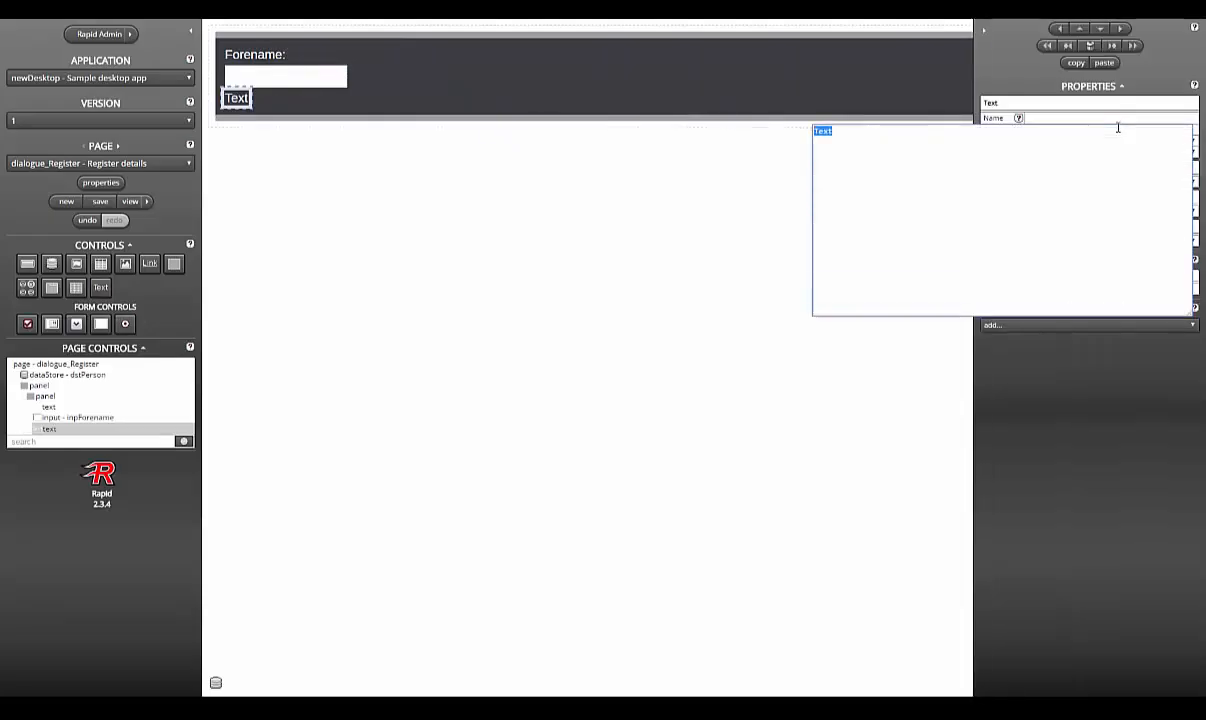
type("Surname:")
left_click(101, 324)
left_click(1144, 118)
key("ctrl+a")
type("inpSurname")
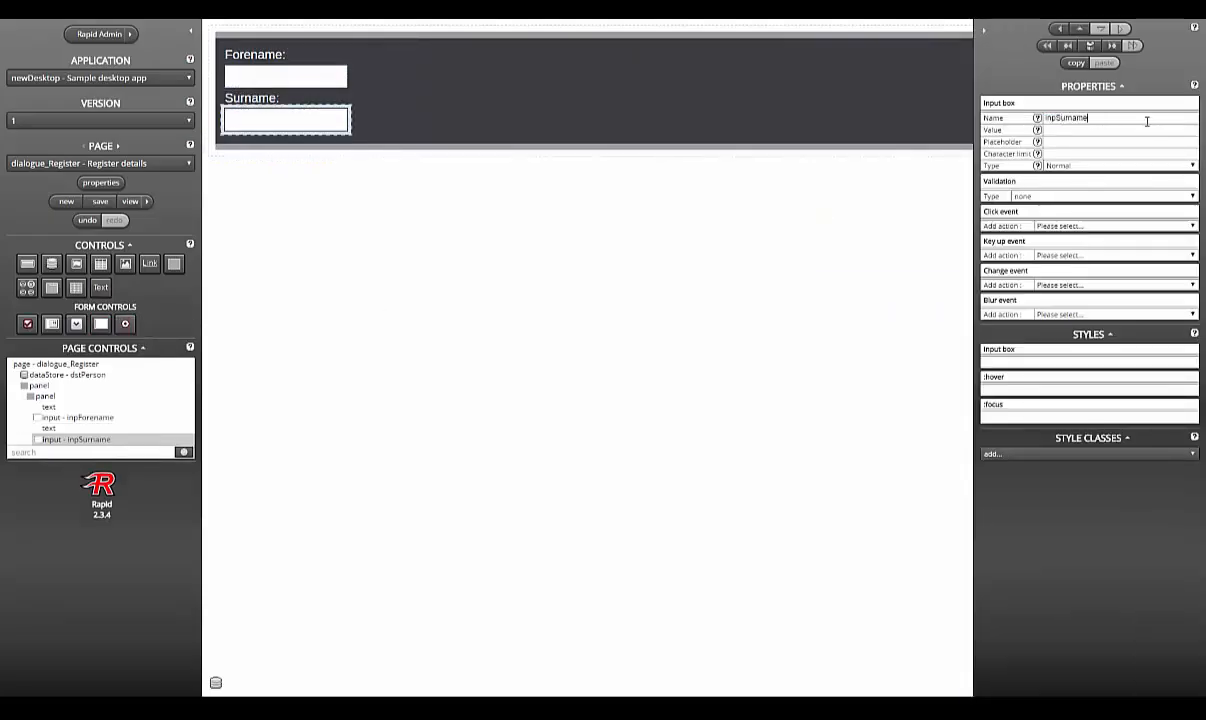
Step: Add a 'Date of birth:' label with date field dteAge, and a 'Phone number:' label with inpPhone
left_click(100, 287)
left_click(1084, 127)
key("ctrl+a")
type("Date of birth:")
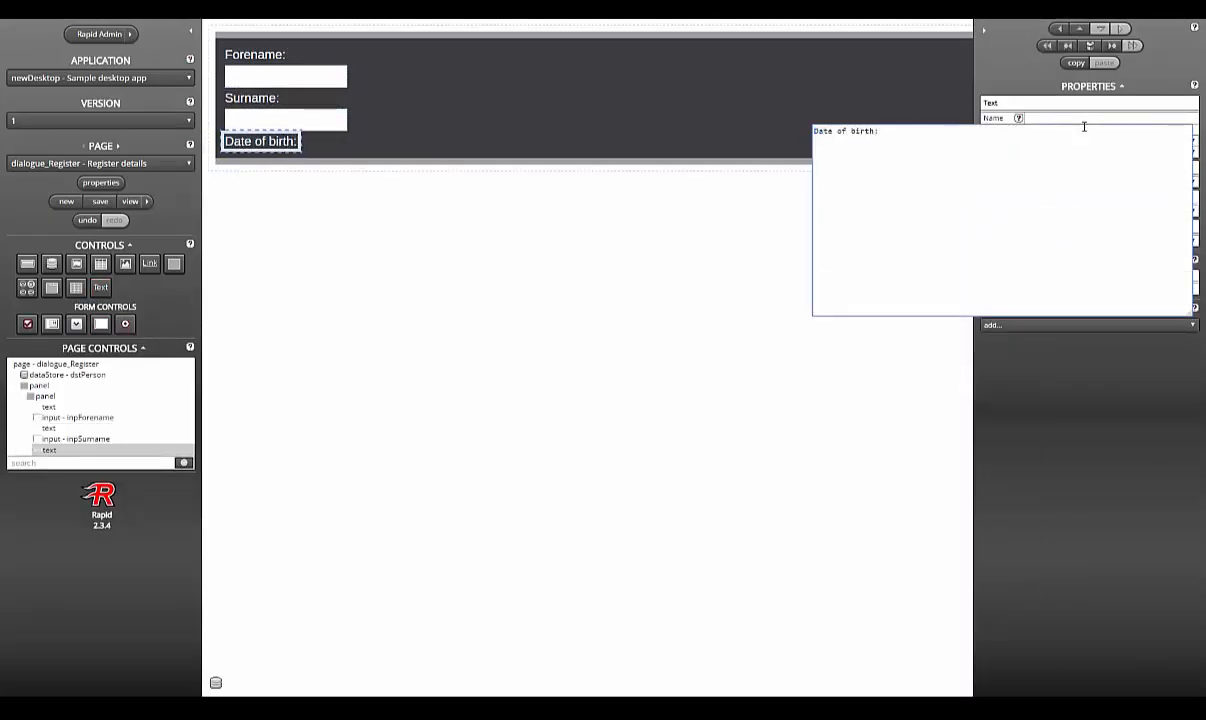
left_click(52, 324)
left_click(1125, 118)
key("ctrl+a")
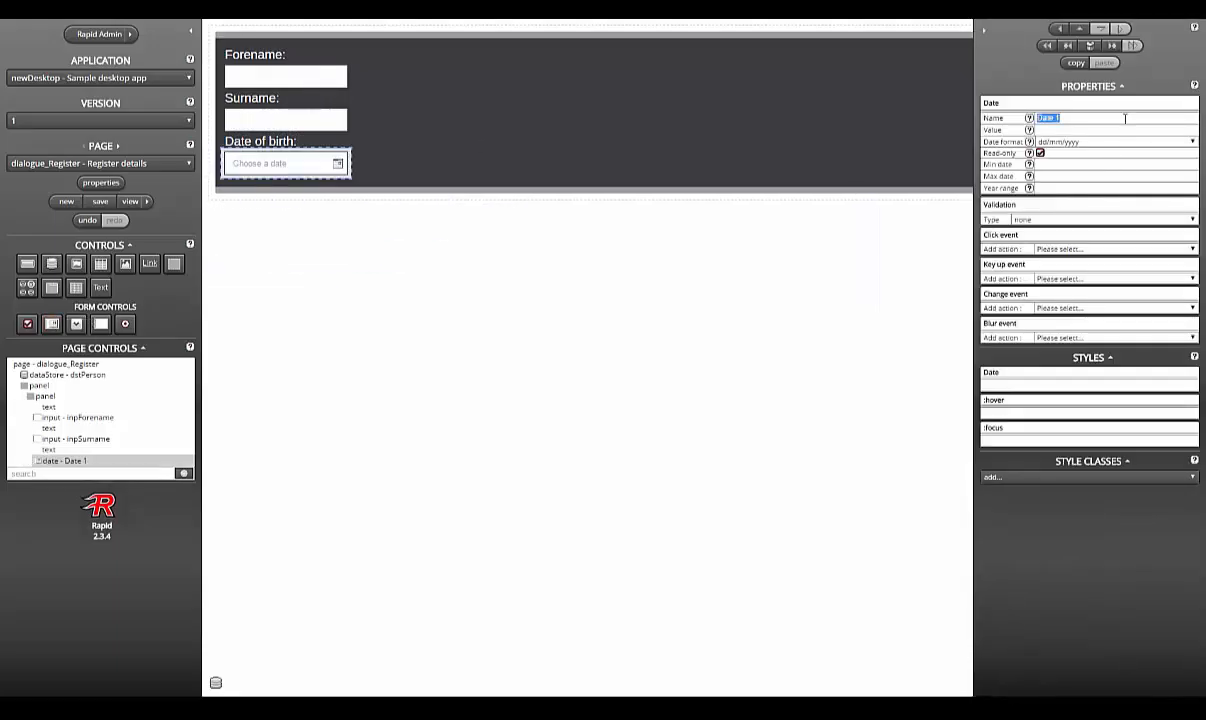
type("dteAge")
left_click(100, 287)
left_click(1084, 127)
key("ctrl+a")
type("Phone number:")
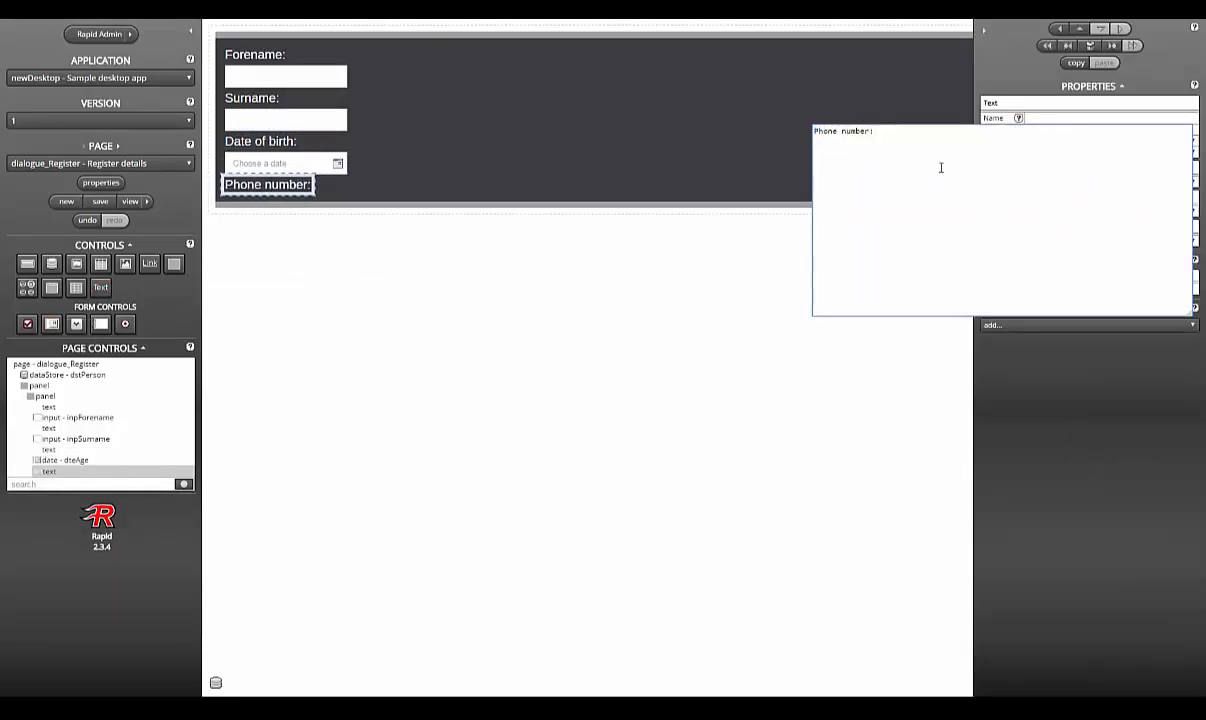
left_click(100, 323)
left_click(1114, 118)
key("ctrl+a")
type("inpPhone")
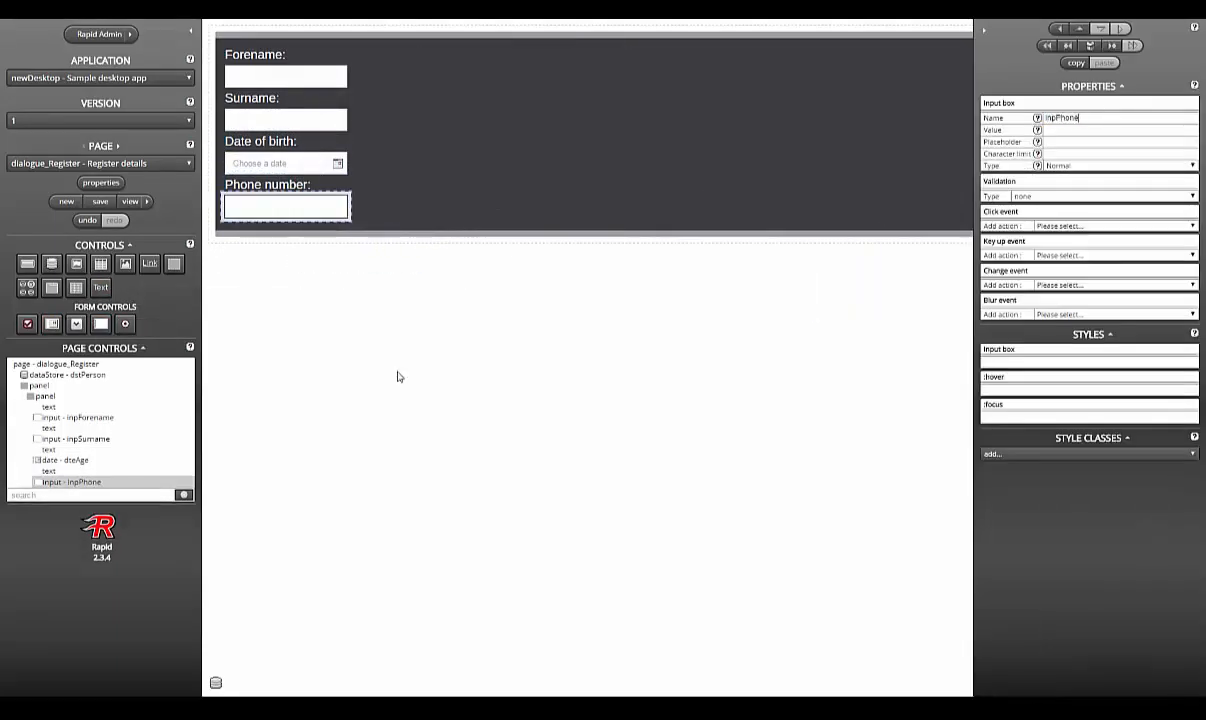
Step: Add 'Email address:' and 'Likes:' labels with input boxes inpEmail and inpLikes
left_click(100, 287)
left_click(1112, 128)
key("ctrl+a")
type("Email address:")
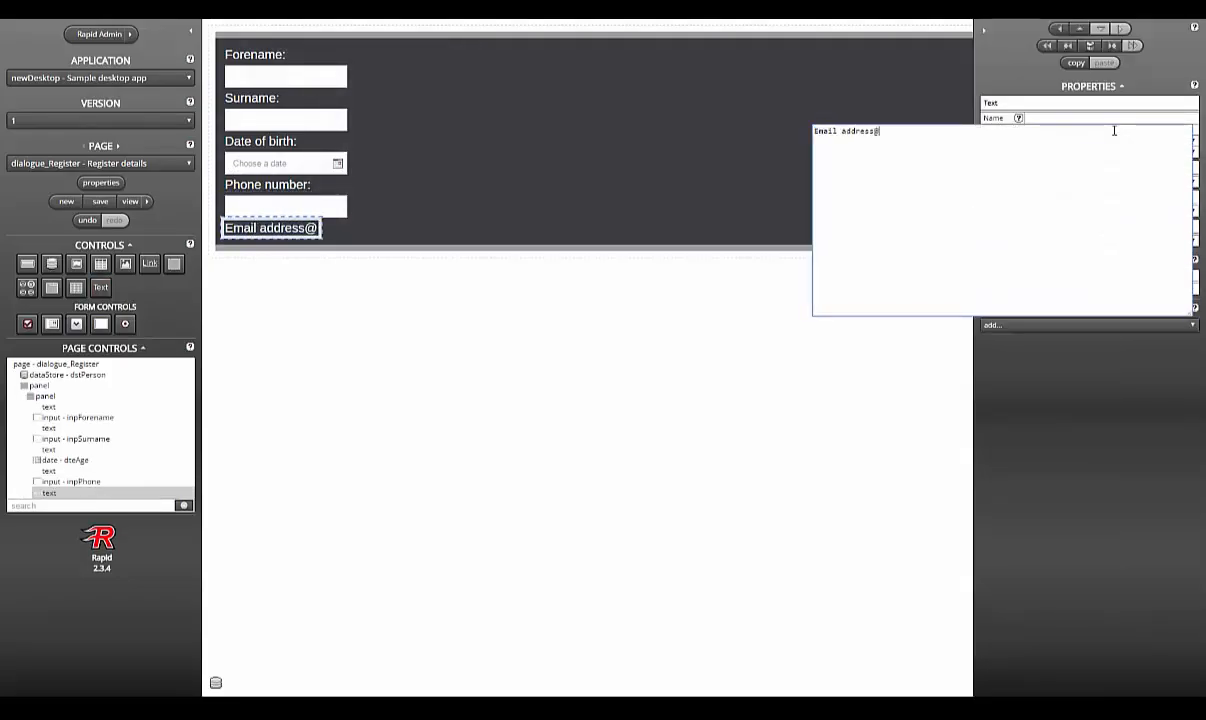
left_click(100, 323)
left_click(1114, 118)
key("ctrl+a")
type("inpEmail")
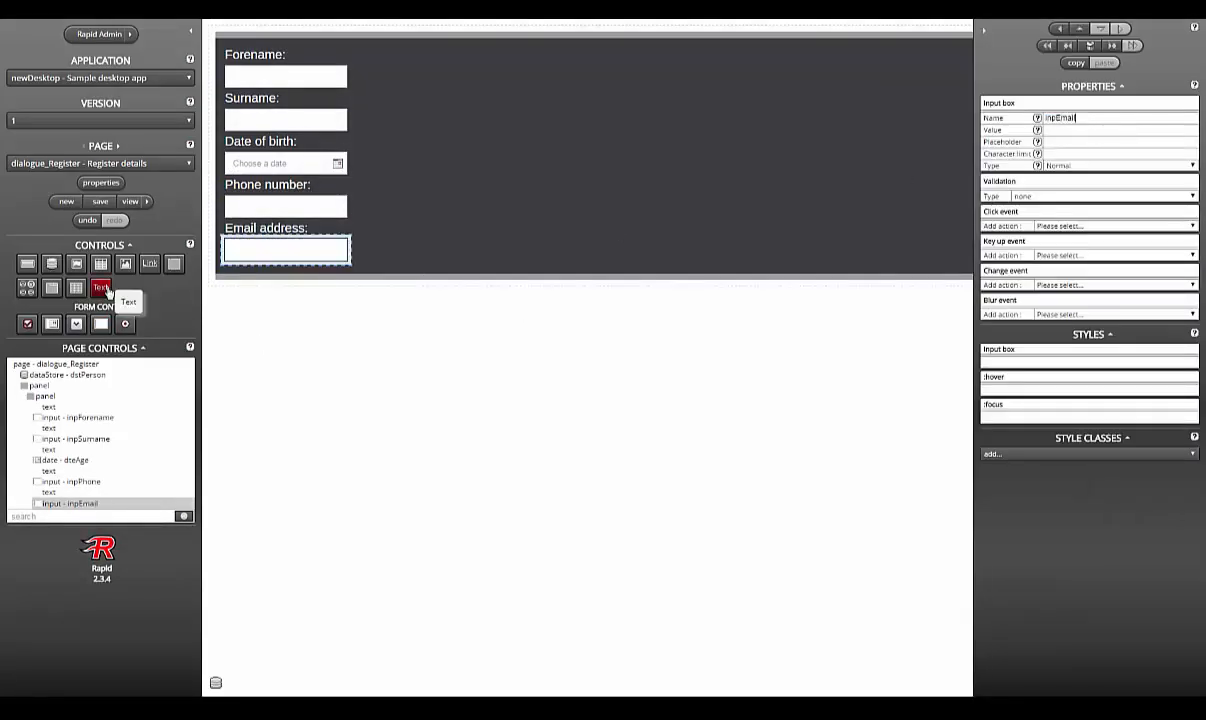
left_click(100, 287)
left_click(1112, 128)
key("ctrl+a")
type("Likes:")
left_click(100, 323)
left_click(1109, 118)
key("ctrl+a")
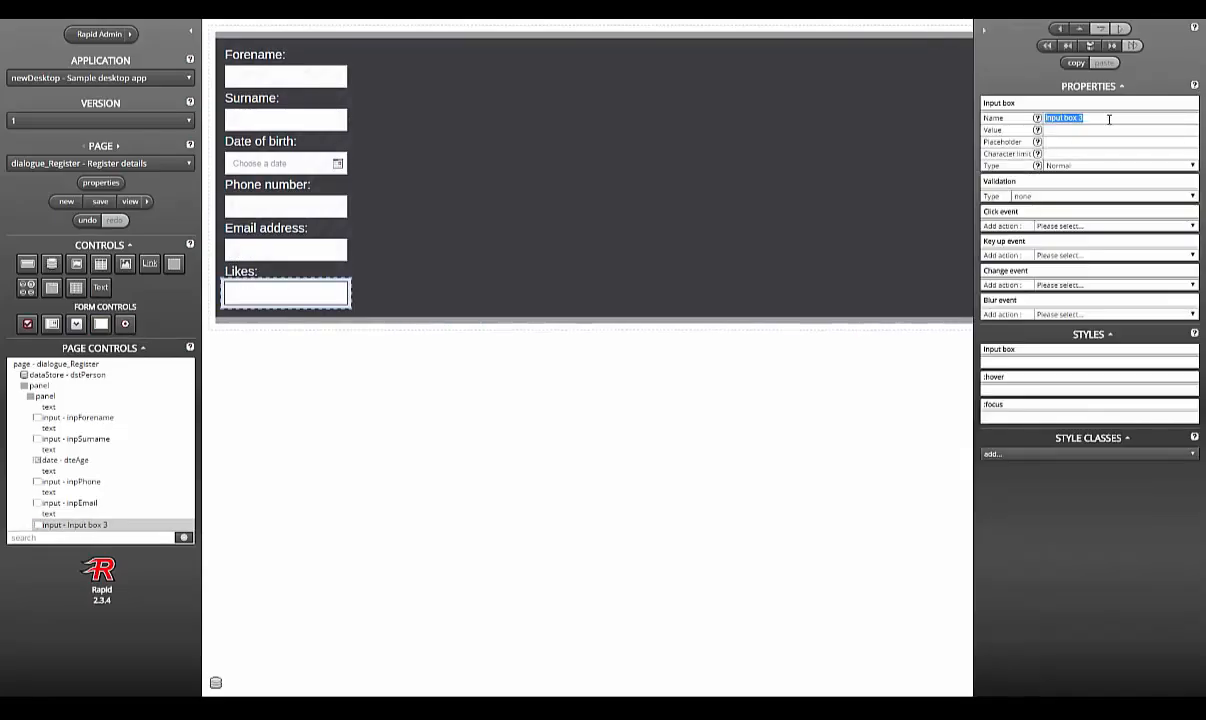
type("inpLikes")
Step: Add a 'Dislikes:' label with inpDislikes, then a 'Level of trust:' label
left_click(100, 287)
left_click(1092, 126)
key("ctrl+a")
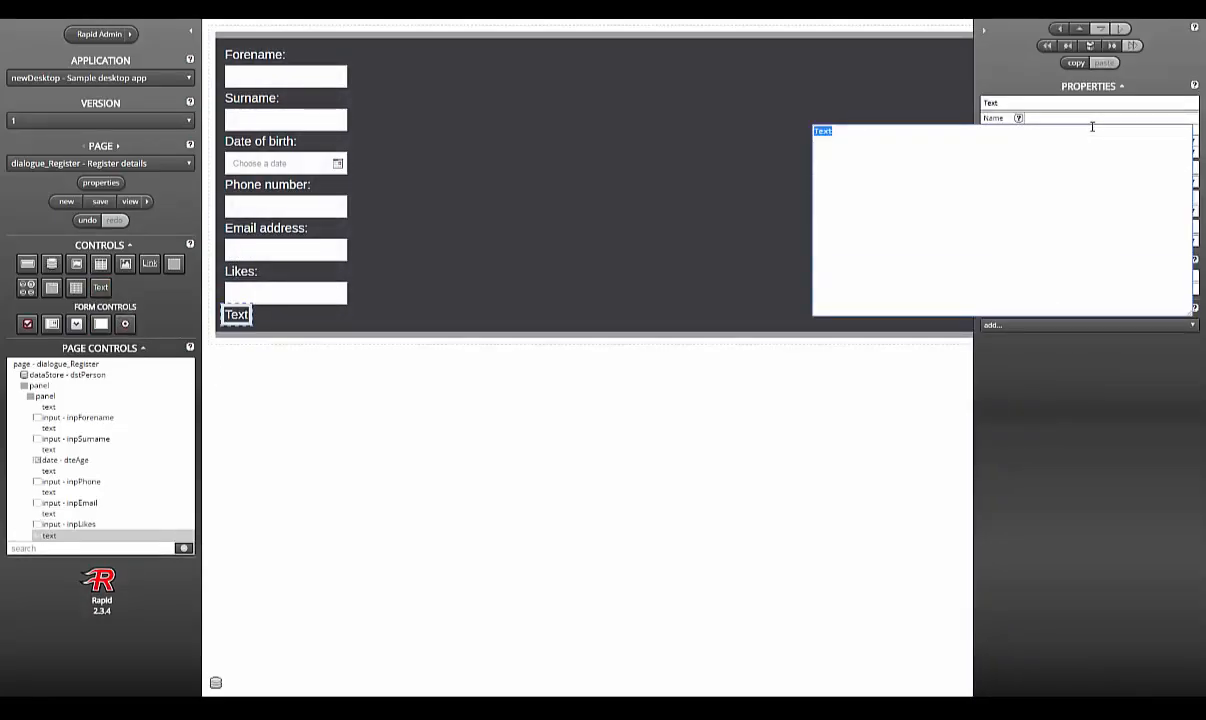
type("Dislikes:")
left_click(100, 323)
left_click(1109, 118)
key("ctrl+a")
type("inpDislikes")
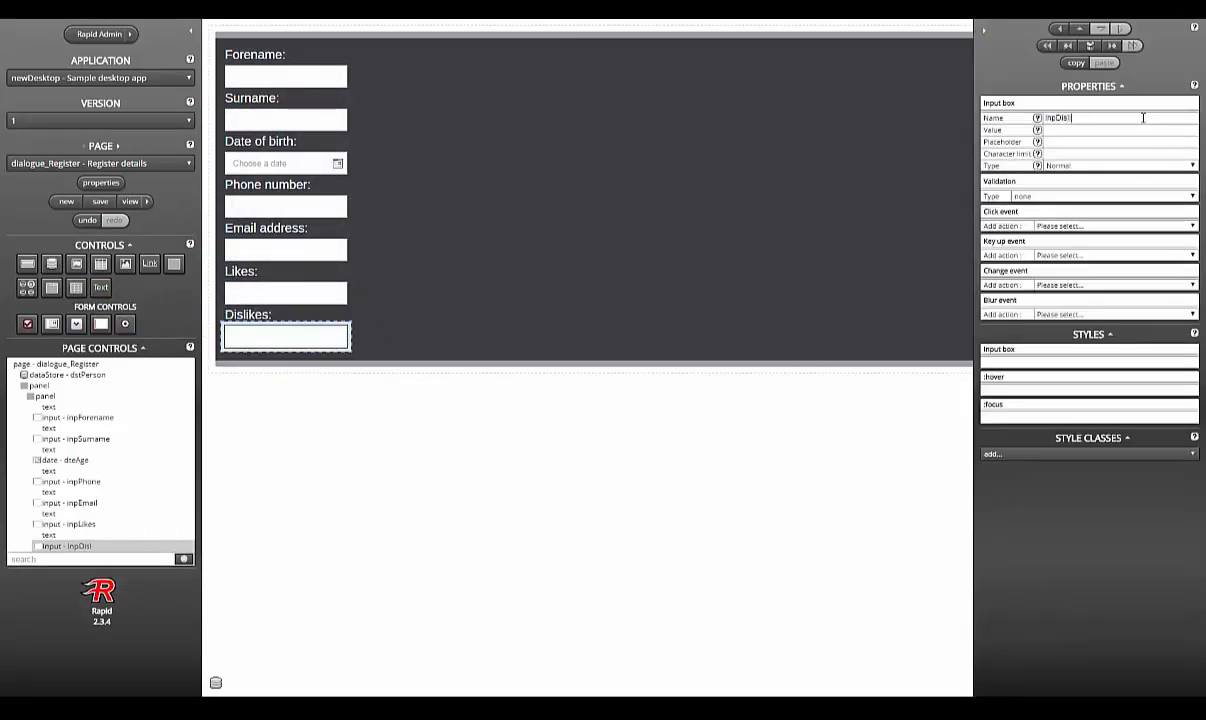
left_click(104, 289)
left_click(1061, 126)
key("ctrl+a")
type("Level of trust:")
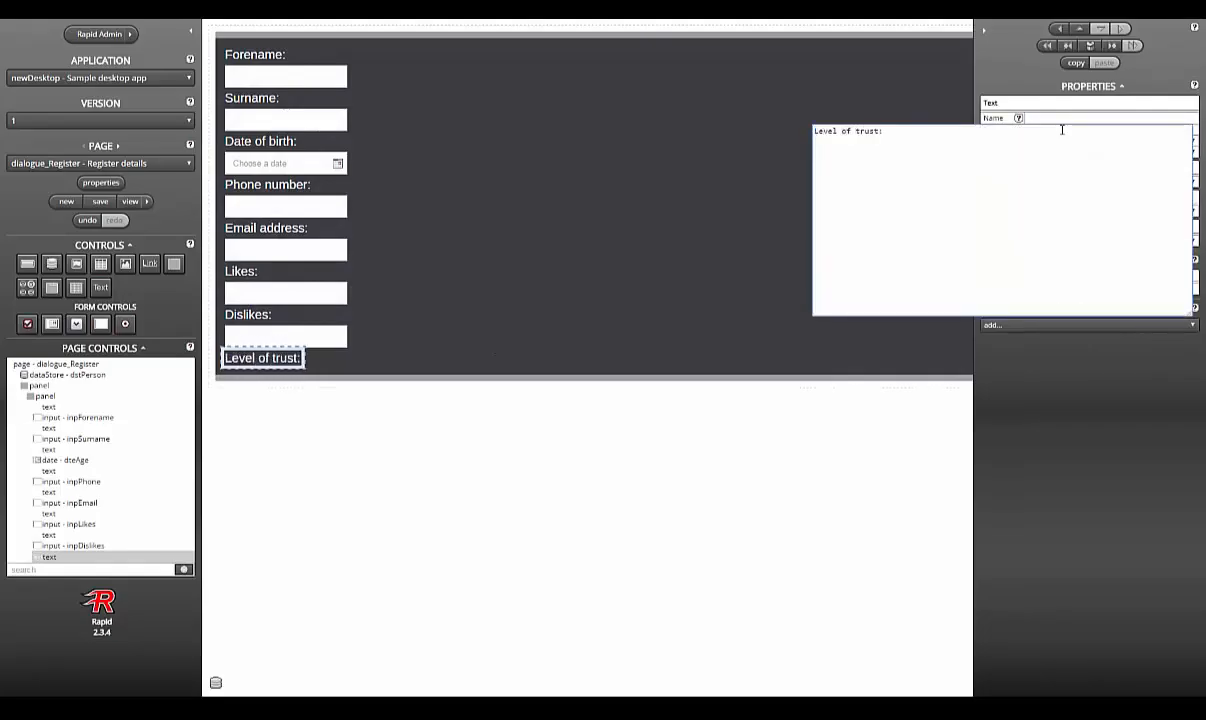
left_click(489, 421)
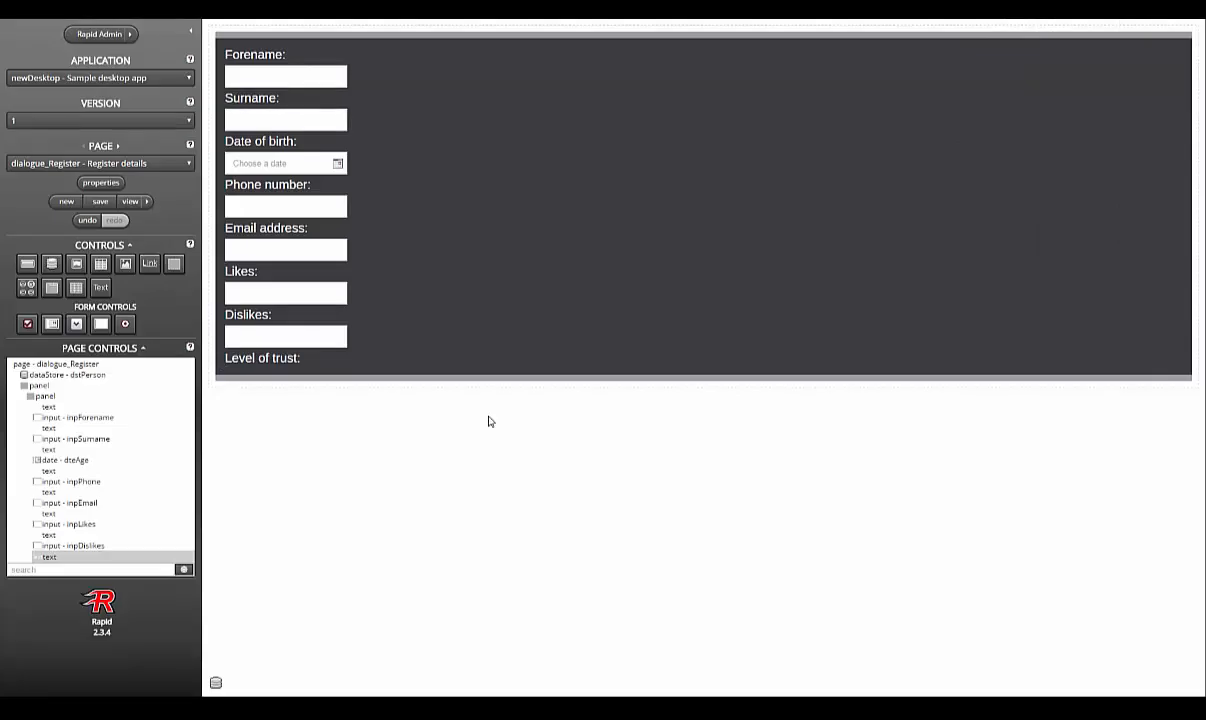
left_click(307, 294)
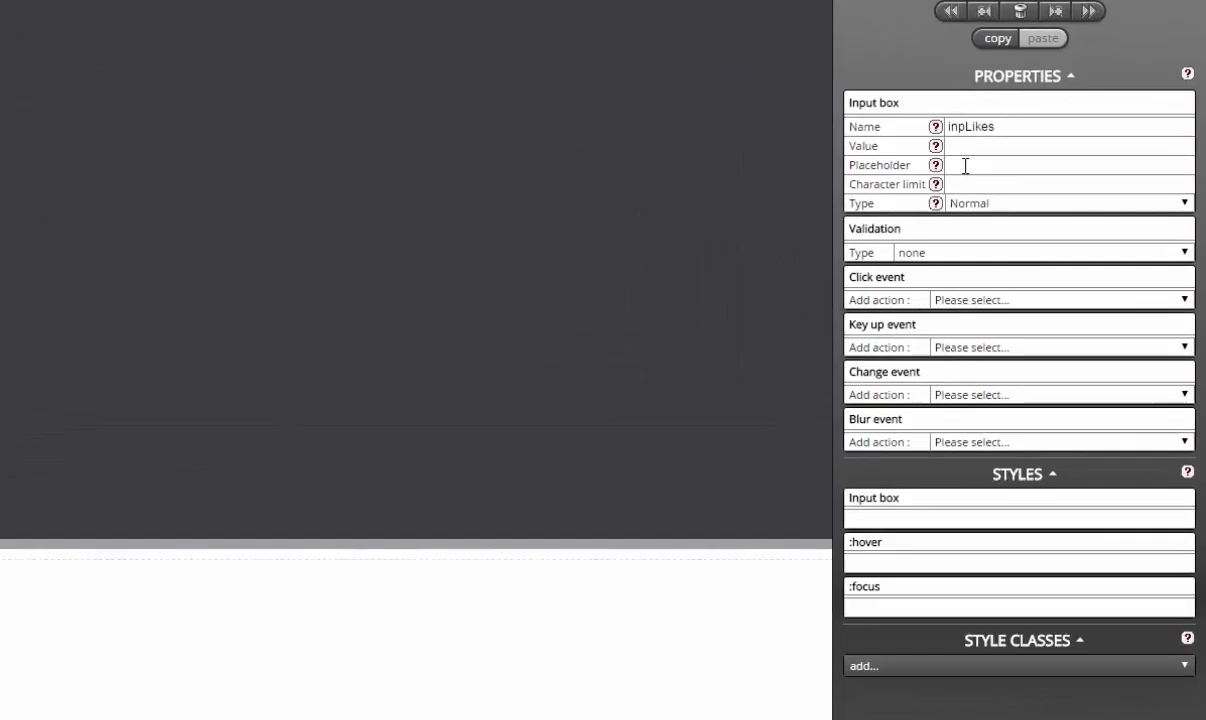
Step: Give inpLikes the placeholder 'eg. Food' and inpDislikes the placeholder 'eg. Slow Internet'
mouse_move(1039, 143)
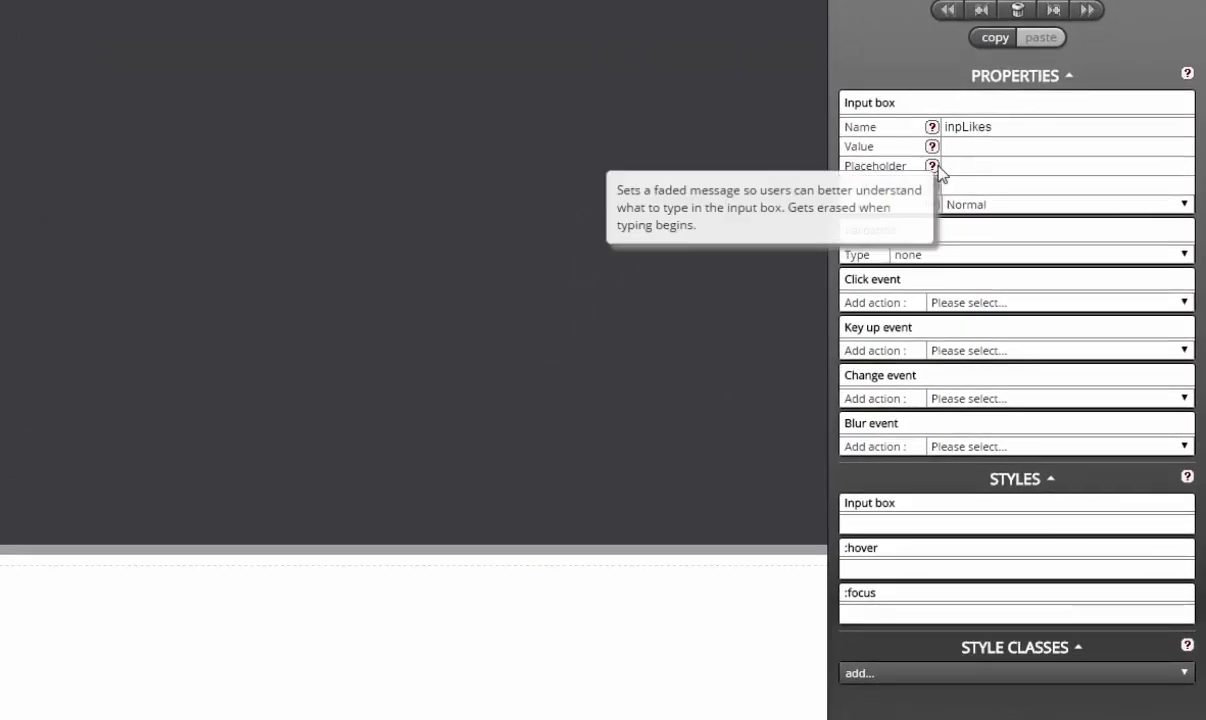
left_click(1010, 167)
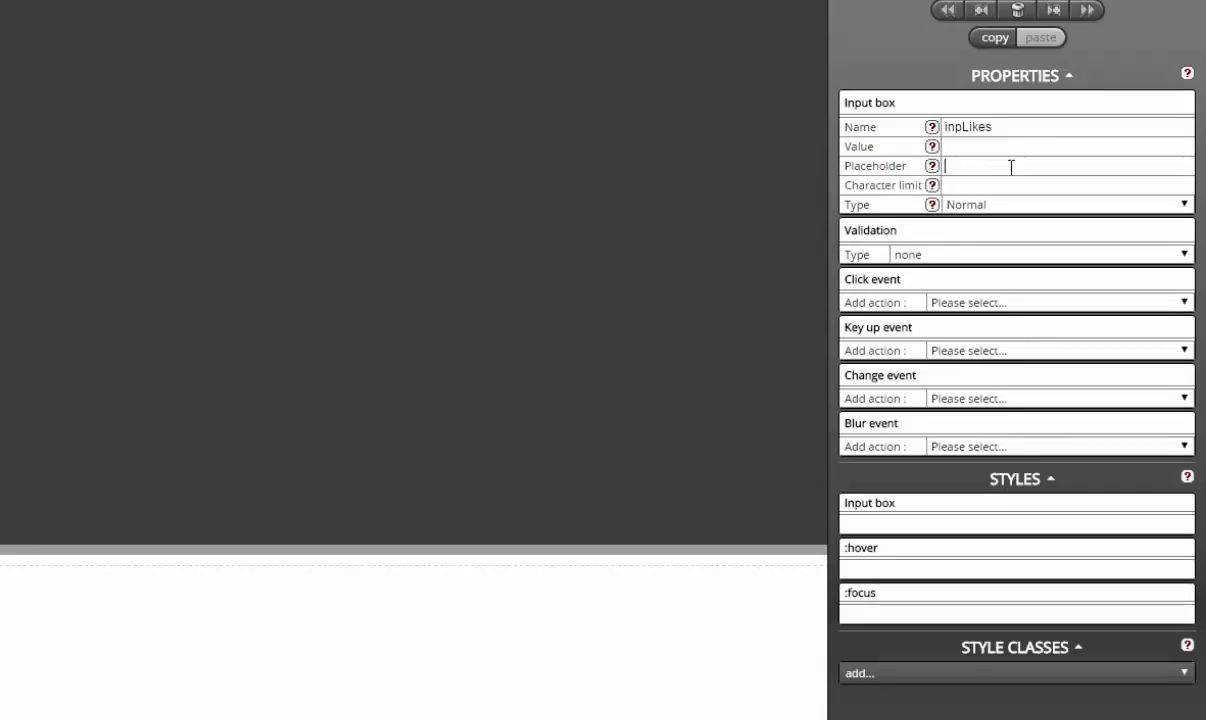
type("eg. Food")
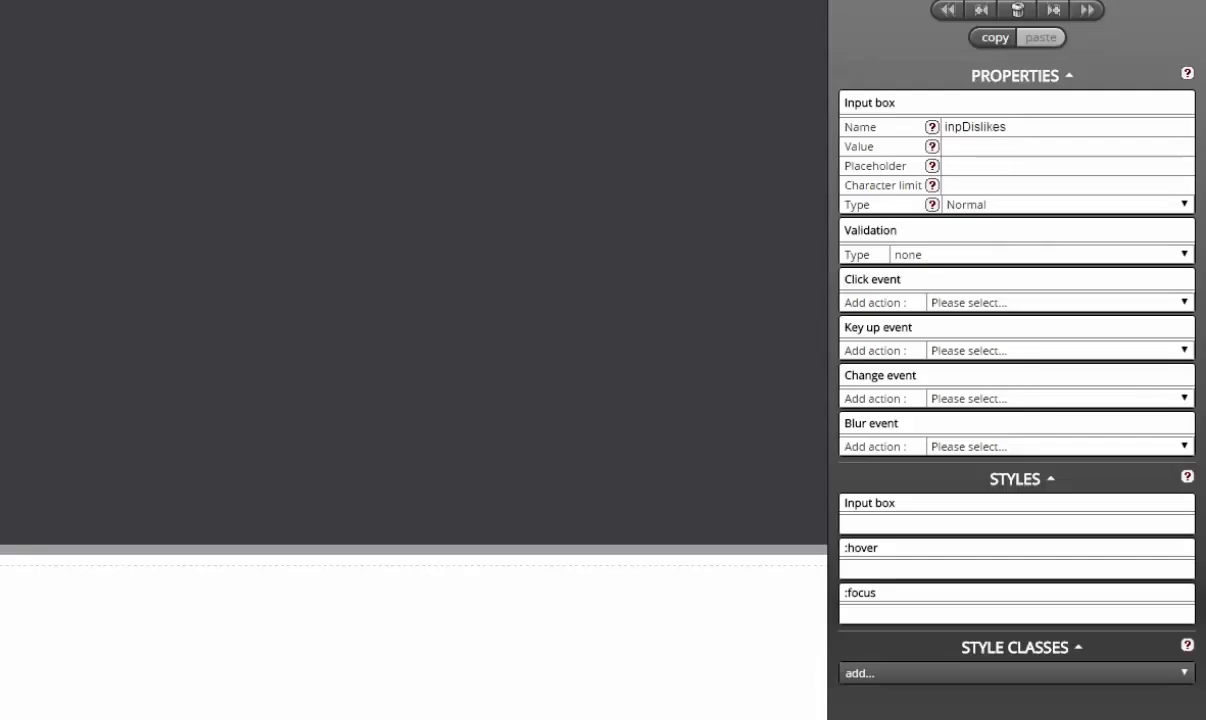
left_click(1097, 169)
type("eg. Slow l")
type("nternet")
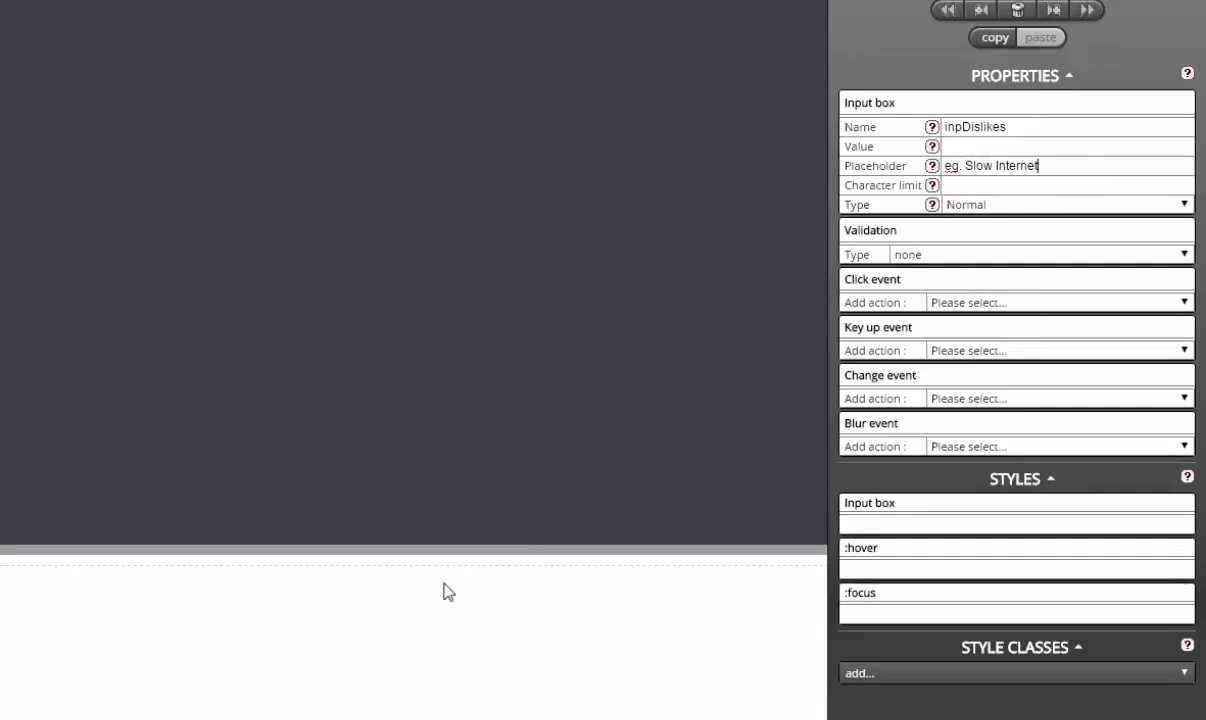
left_click(235, 632)
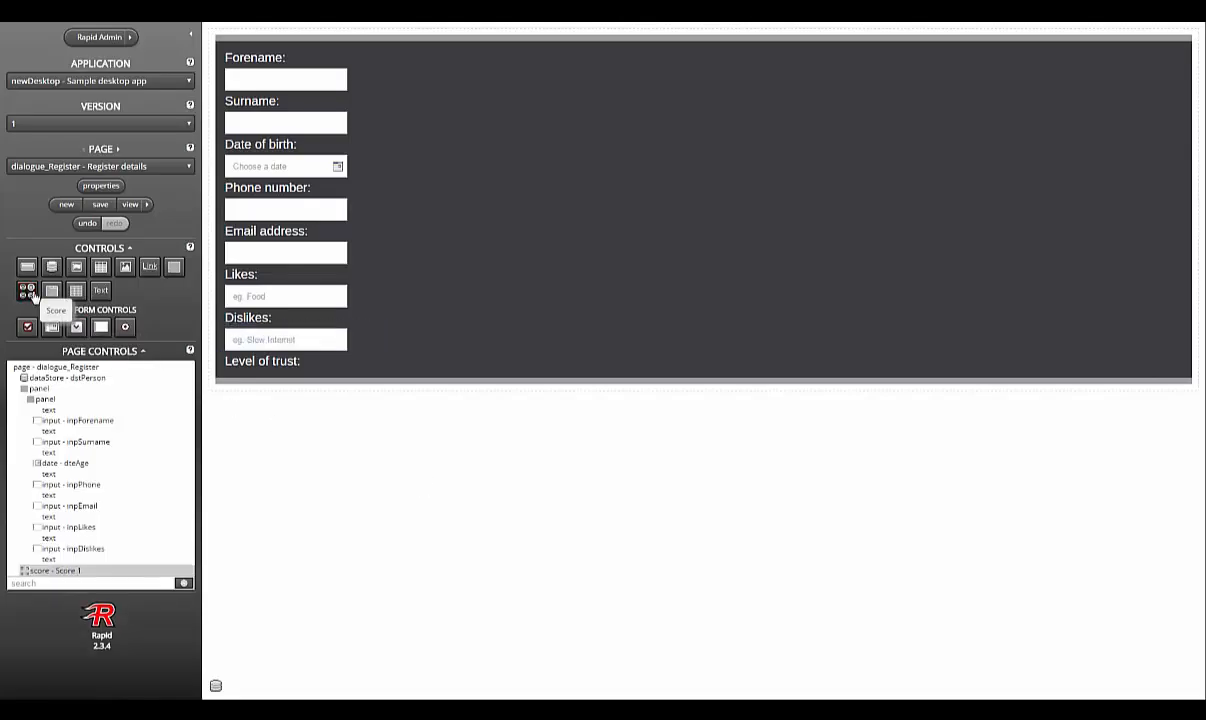
Step: Add a Score control beside the Level of trust label and name it scrTrust
left_click_drag(27, 292, 443, 370)
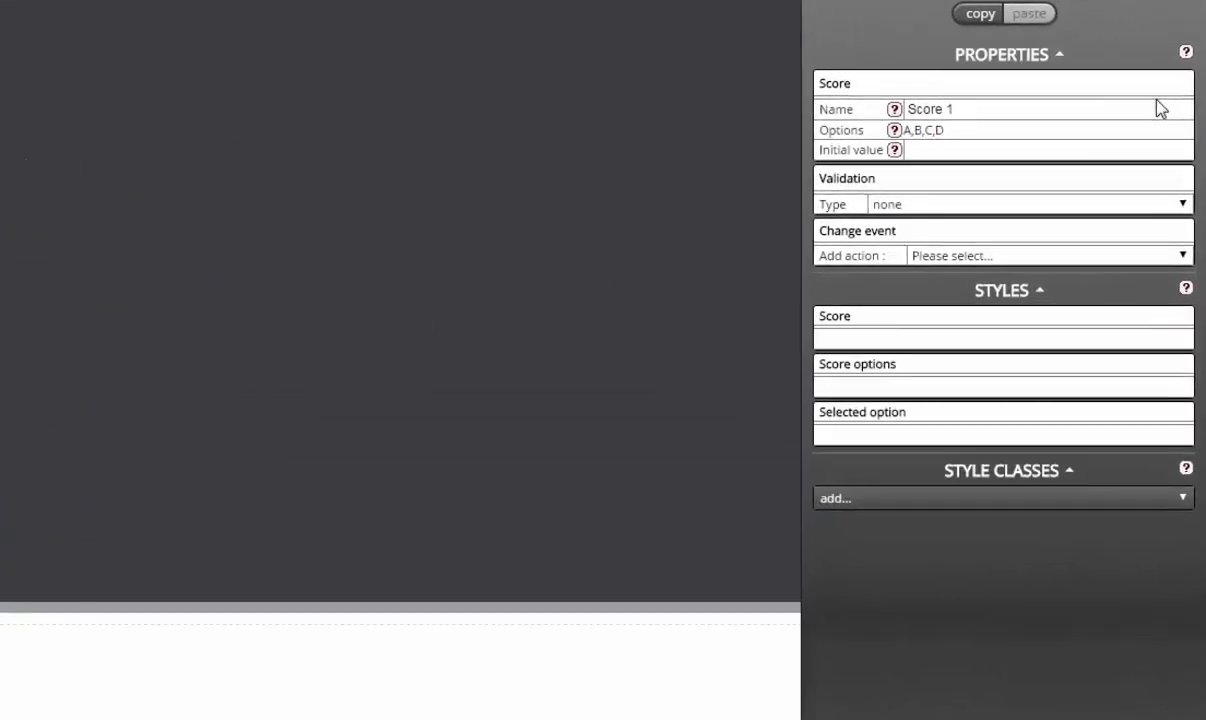
left_click(1171, 118)
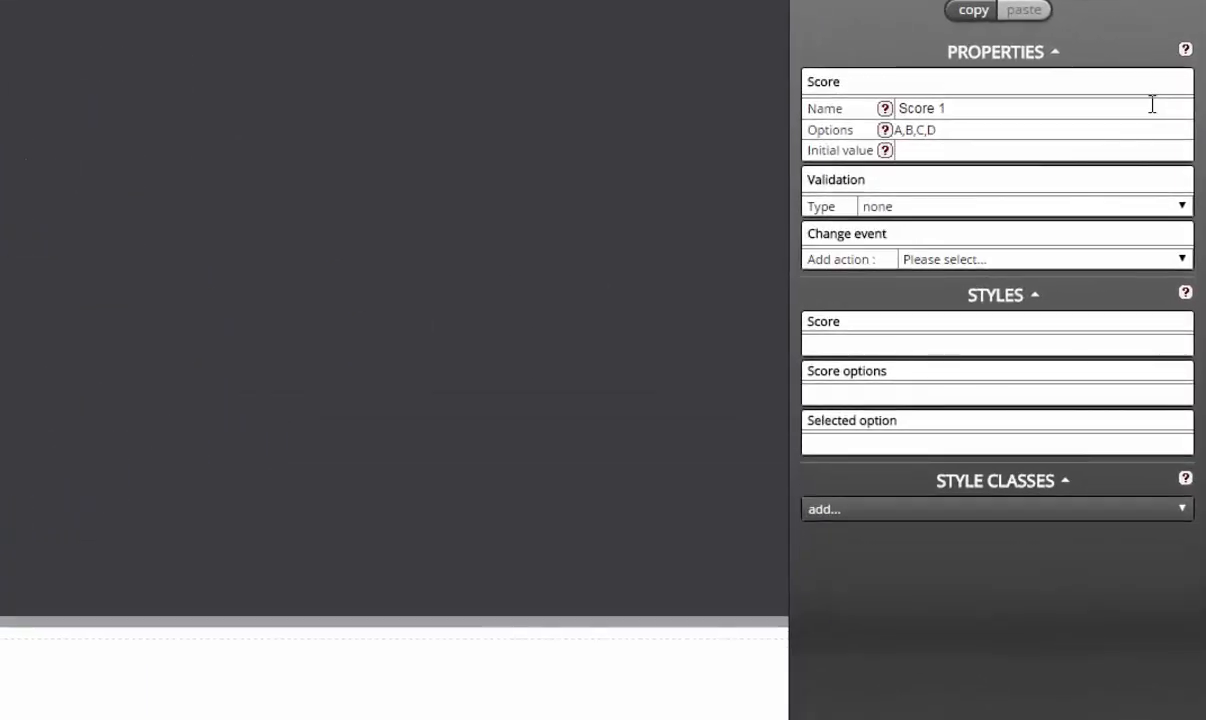
triple_click(1152, 104)
type("scrT")
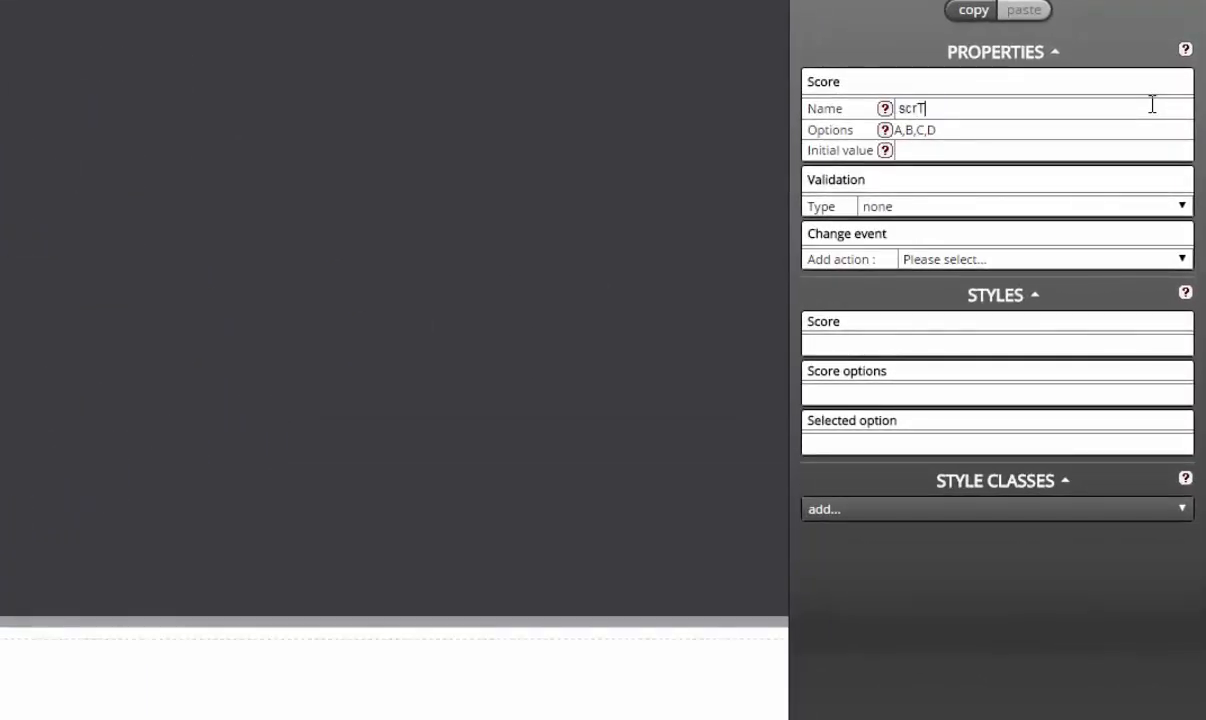
type("rust")
Step: Set the score's options to 0 through 5, each with its own code
left_click(1142, 136)
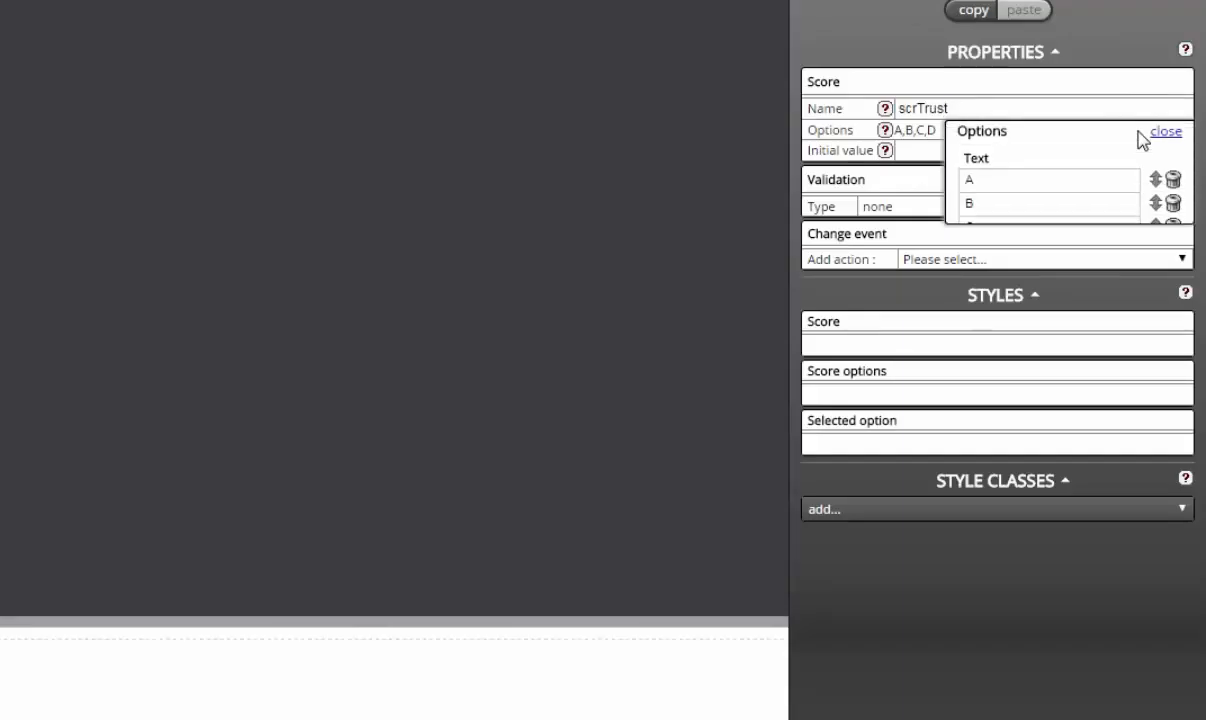
left_click(1033, 307)
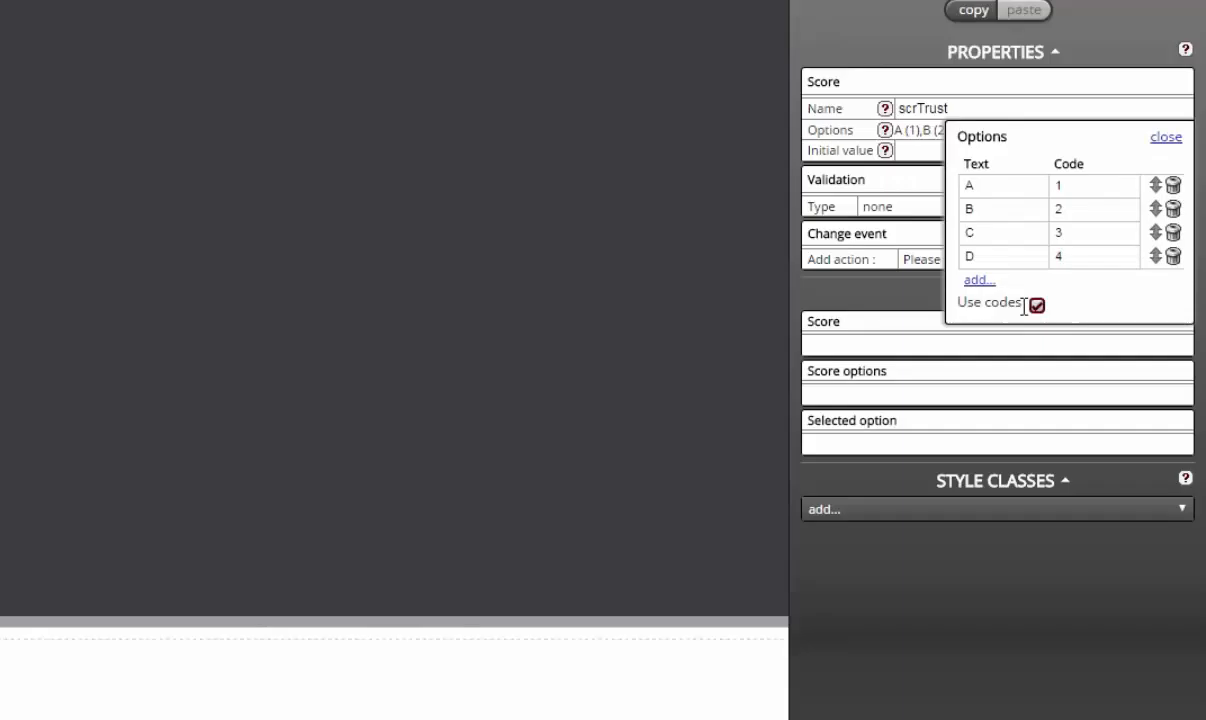
left_click(979, 281)
left_click(979, 303)
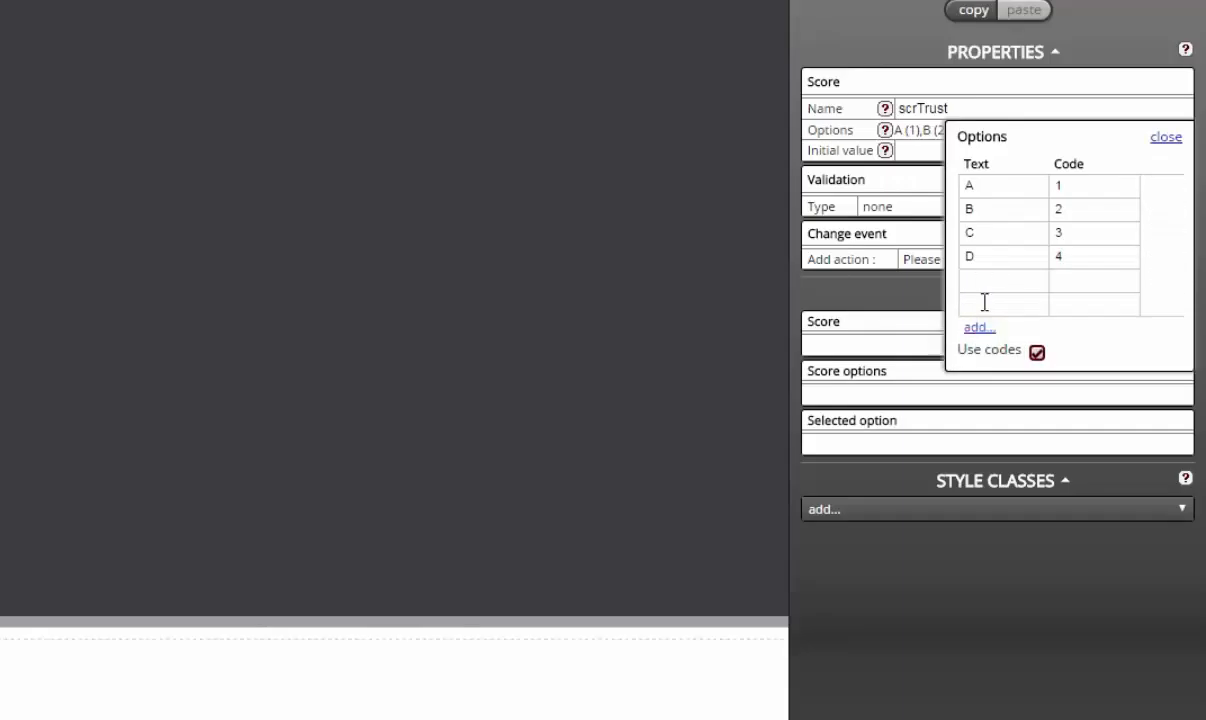
double_click(1013, 187)
type("0")
key("Tab")
type("0")
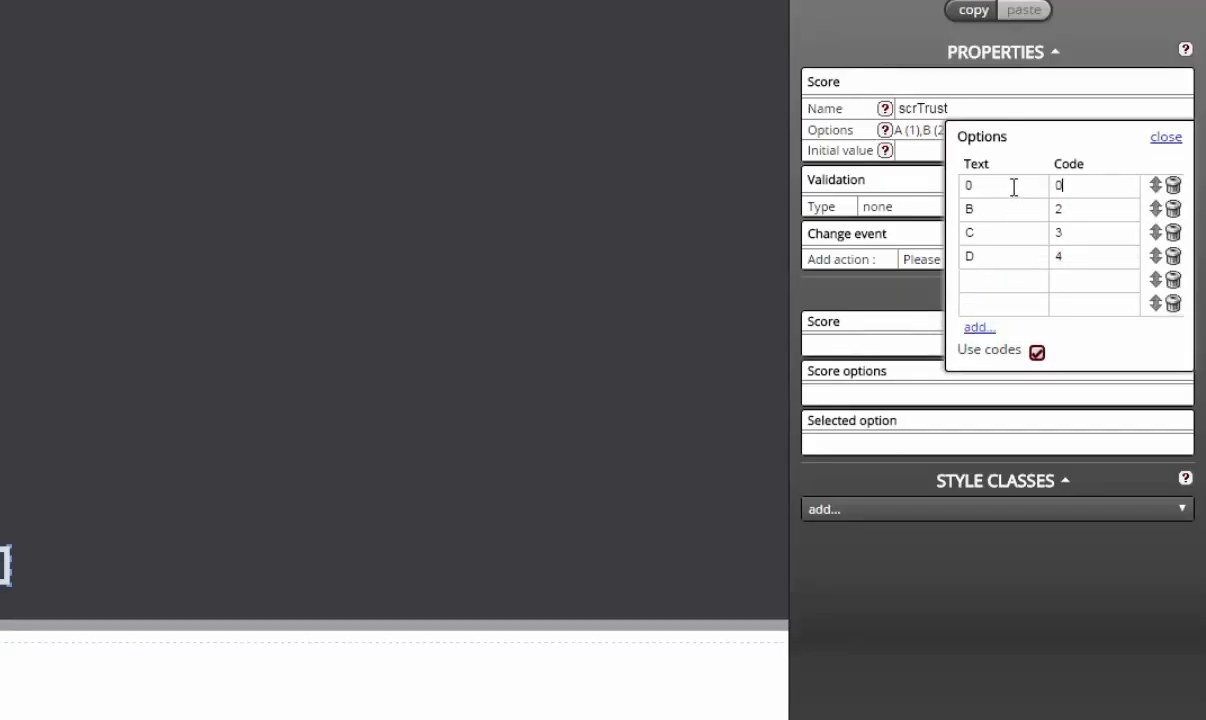
key("Tab")
type("1")
key("Tab")
type("1")
key("Tab")
type("2")
key("Tab")
type("2")
key("Tab")
type("3")
key("Tab")
type("34")
key("Tab")
type("45")
key("Tab")
type("5")
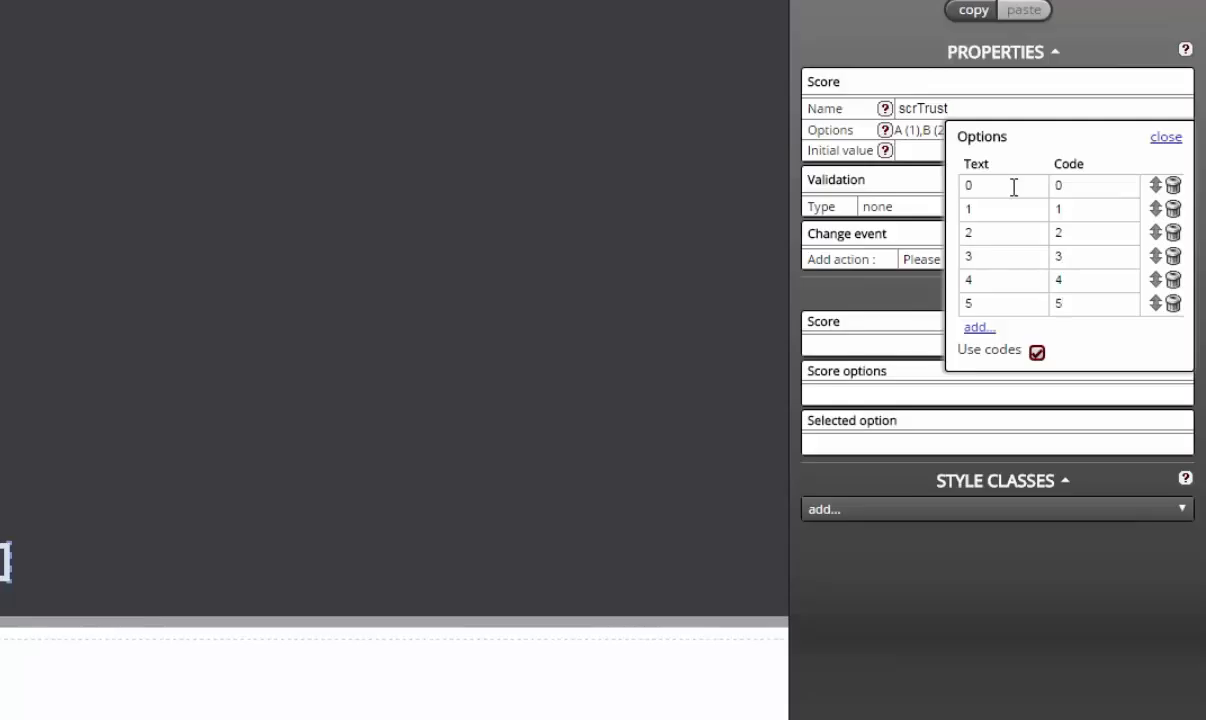
left_click(1166, 138)
Step: Style the score options with color: white
left_click(968, 400)
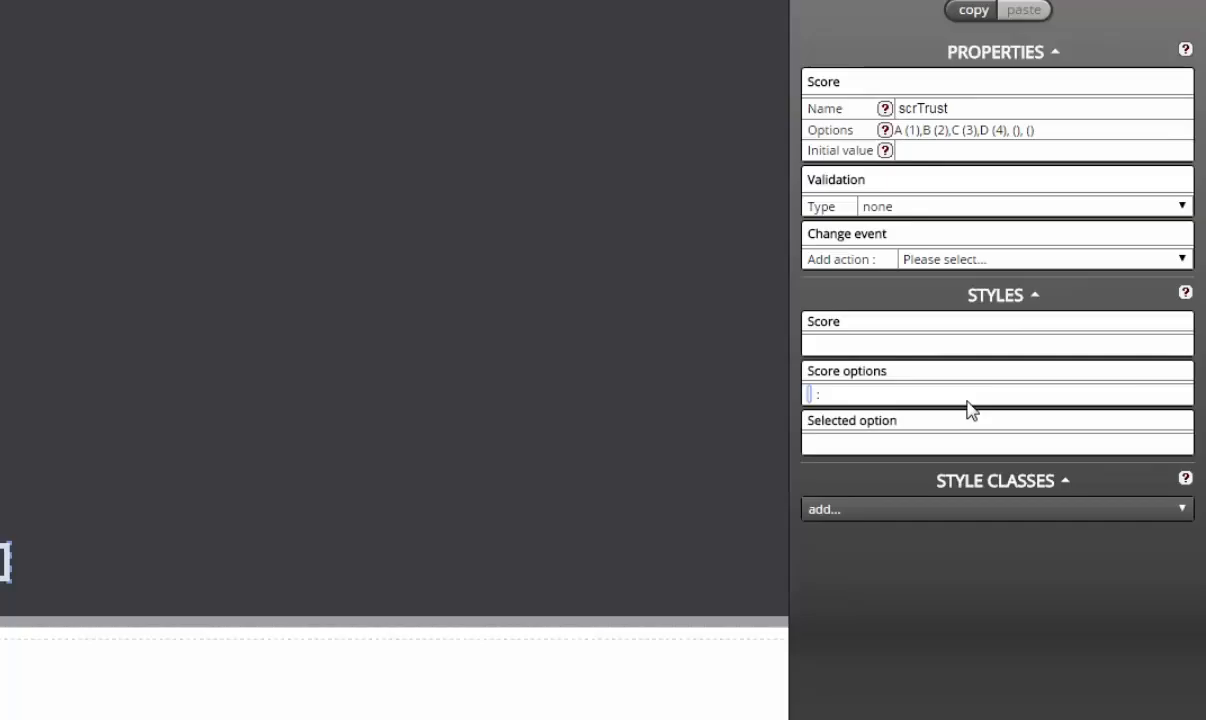
type("col")
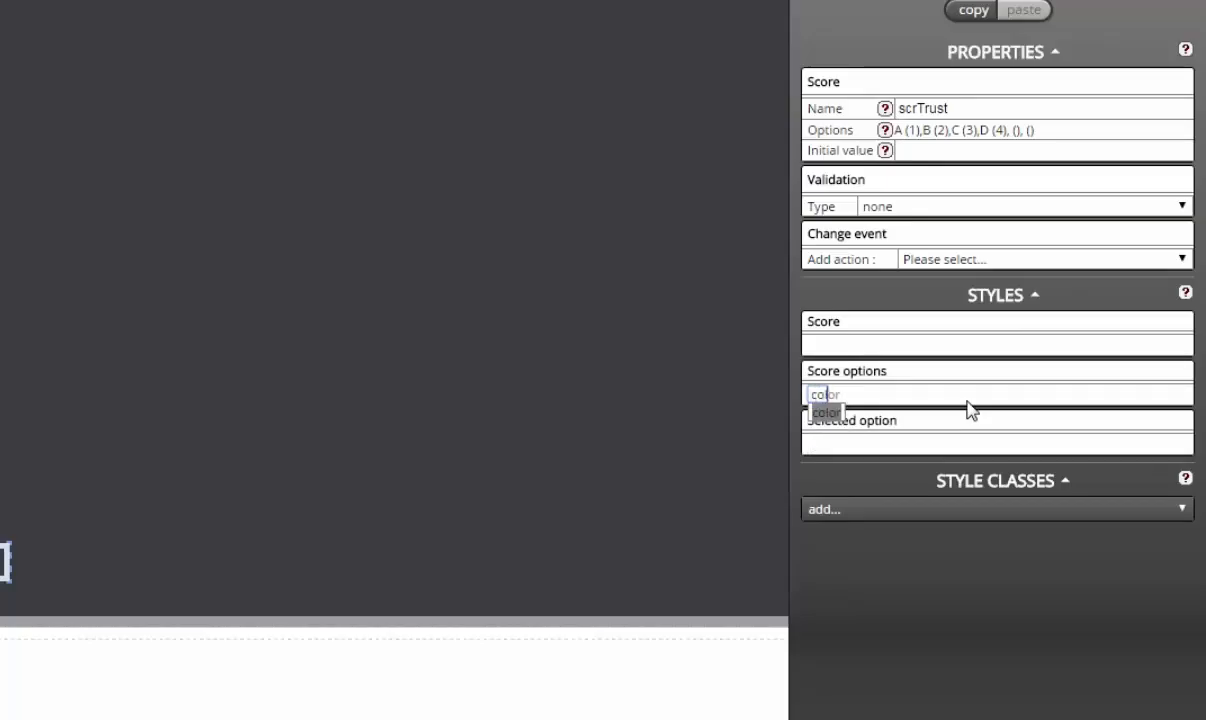
key("Return")
type("white")
key("Return")
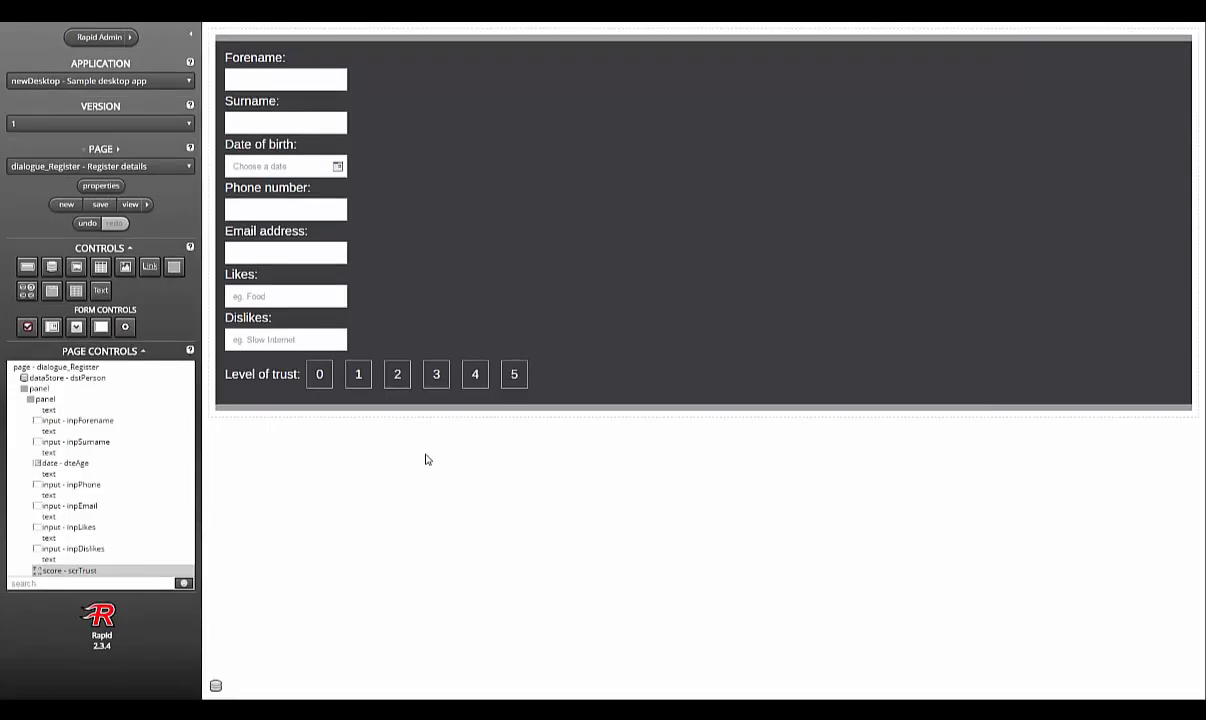
Step: Add a panel below the trust row with the paddingSmall and panel5 (blue) classes
left_click_drag(174, 266, 614, 401)
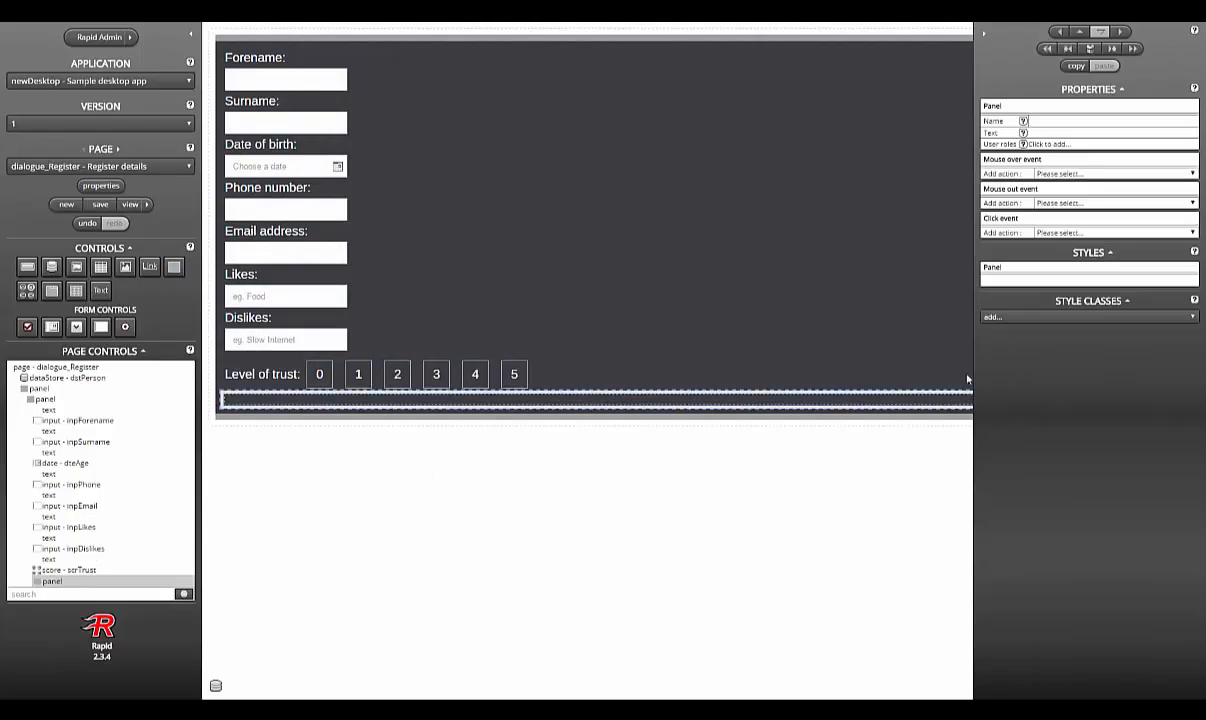
left_click(1024, 318)
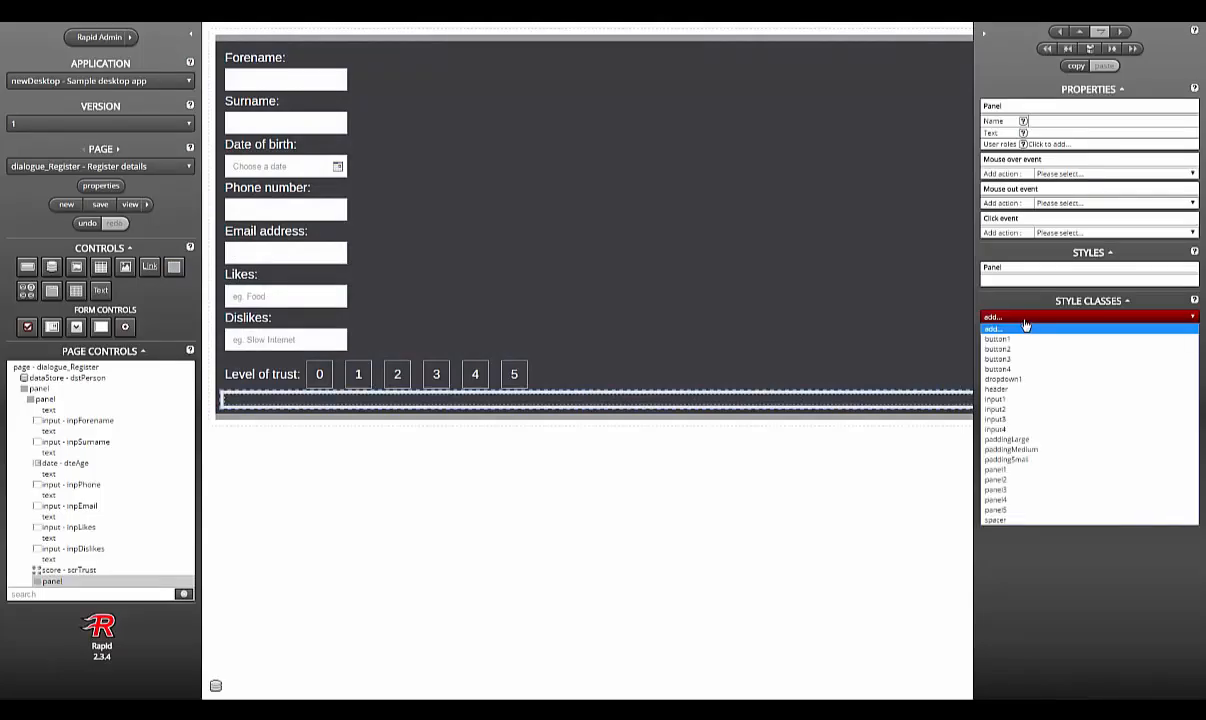
left_click(1010, 459)
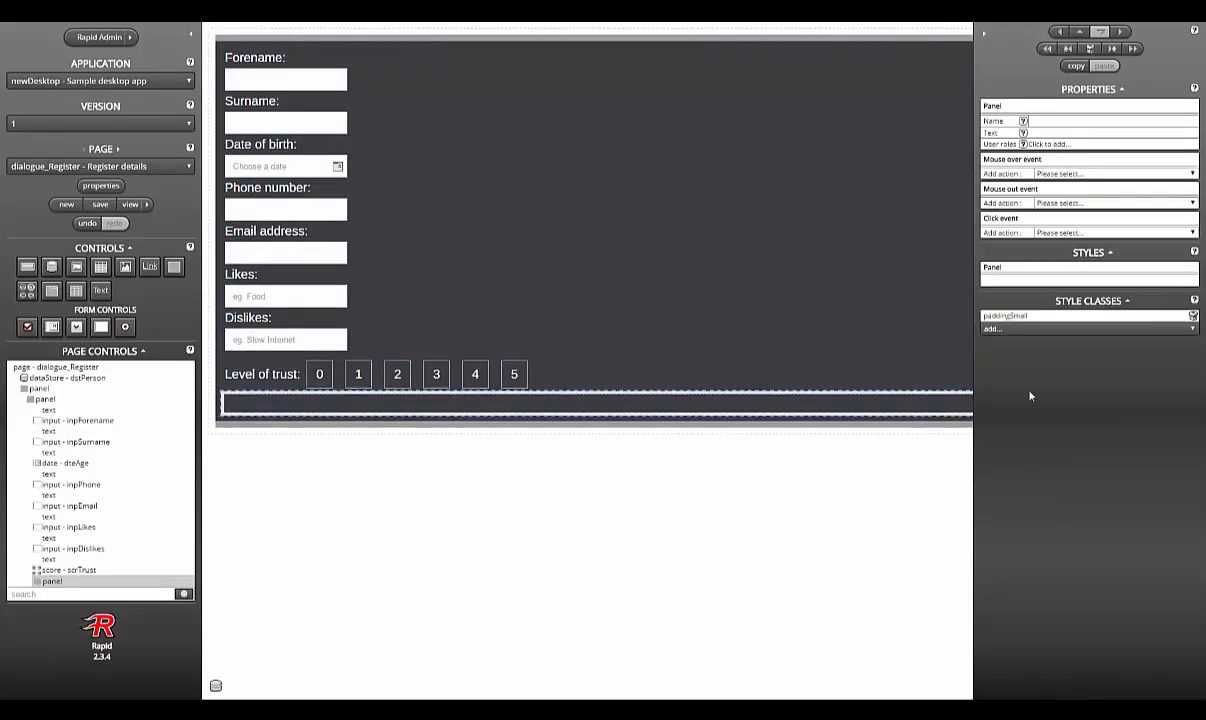
left_click(1028, 329)
left_click(1028, 524)
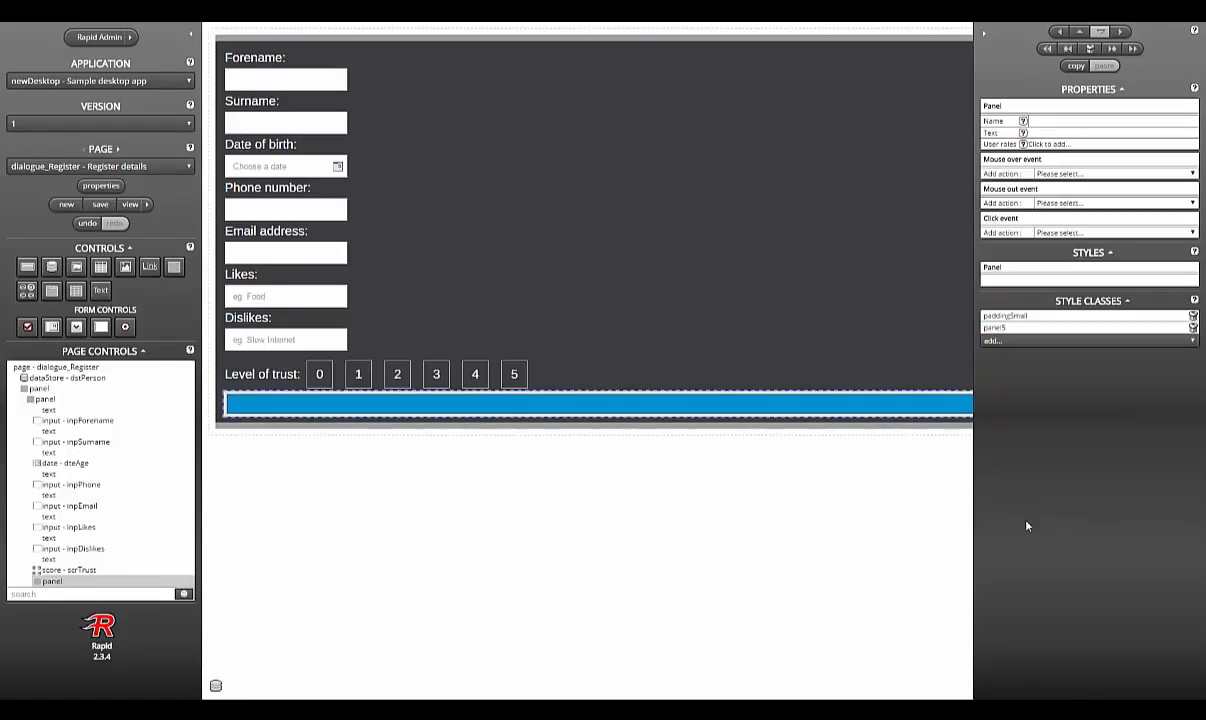
left_click(538, 491)
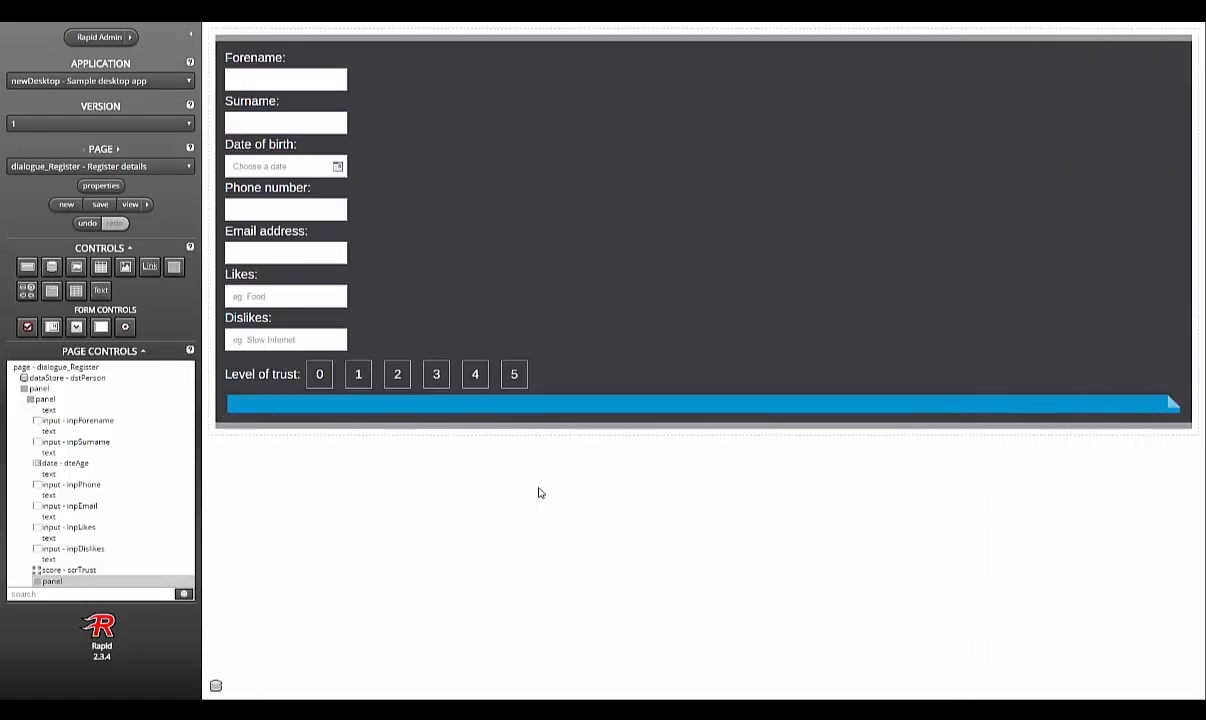
Step: Place a button1-styled button named btnSave, labelled 'Save person', inside the blue panel
left_click_drag(27, 266, 431, 408)
left_click(1030, 353)
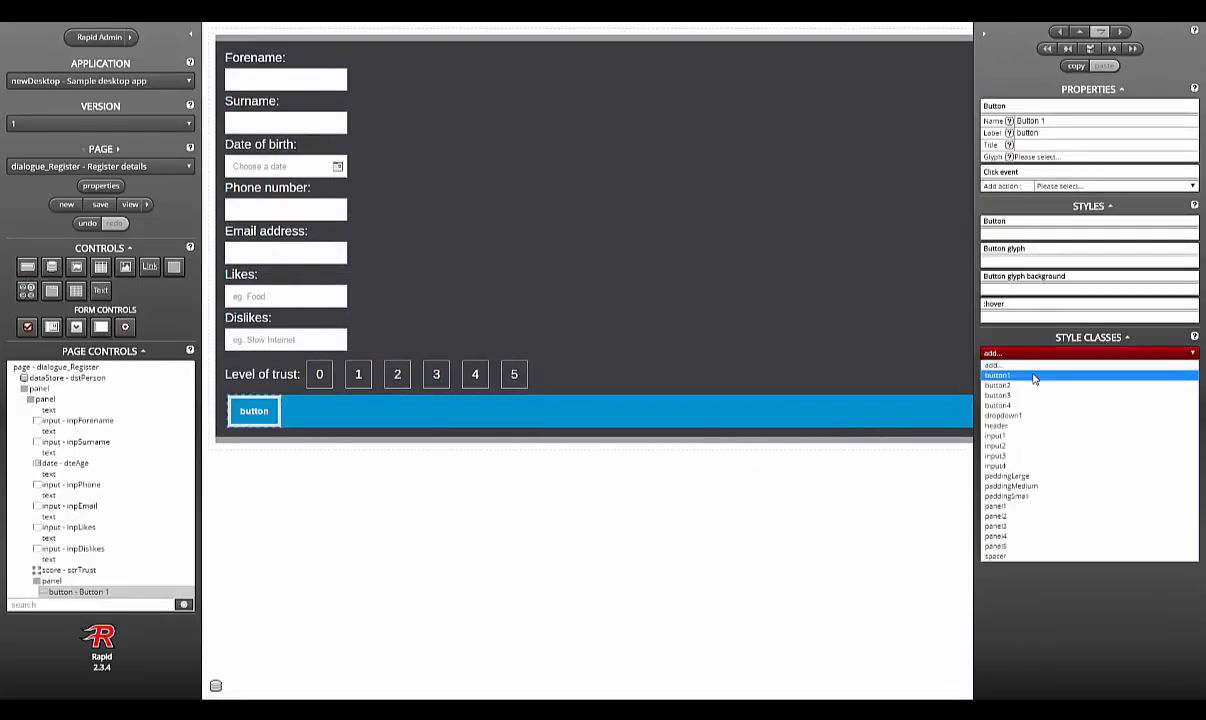
left_click(1035, 368)
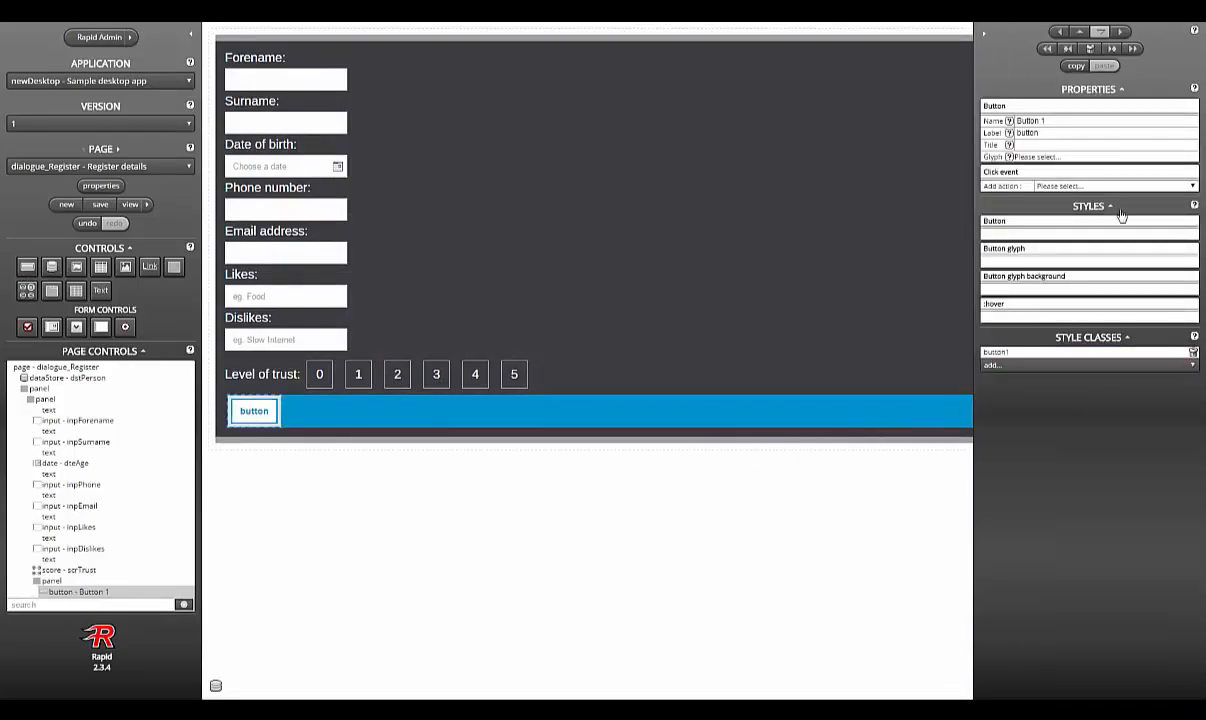
left_click(1119, 122)
type("btnSave")
key("Tab")
type("Save")
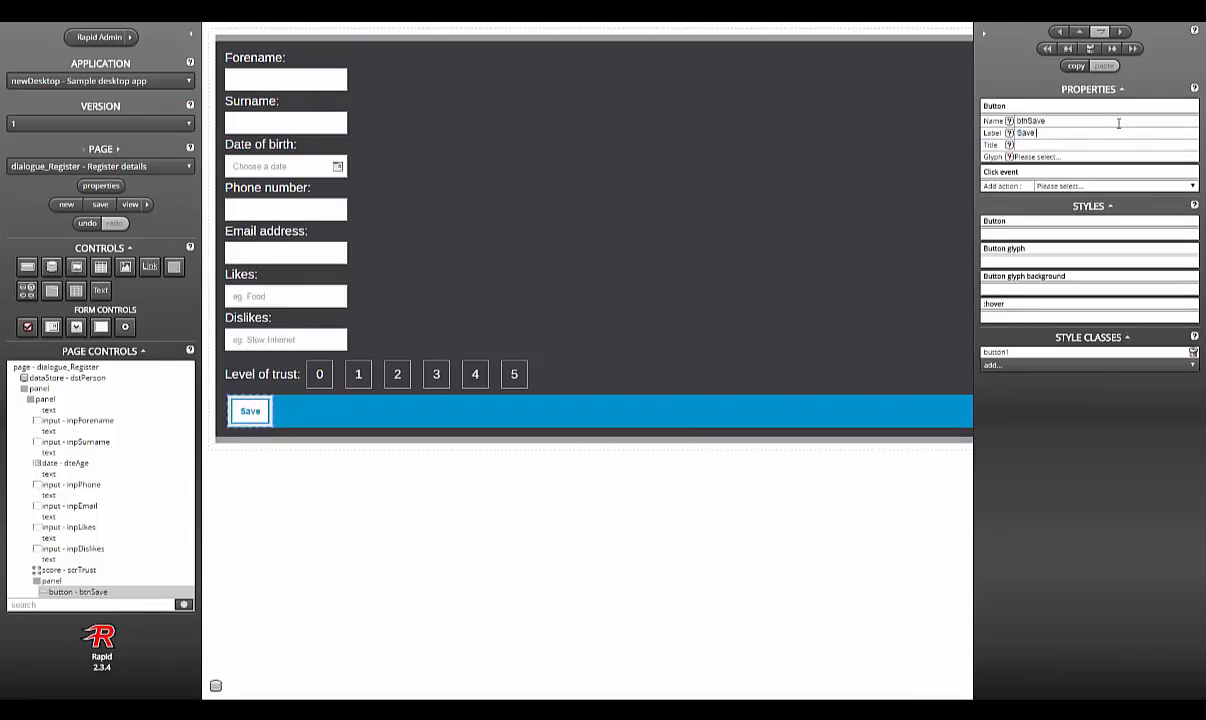
type(" person")
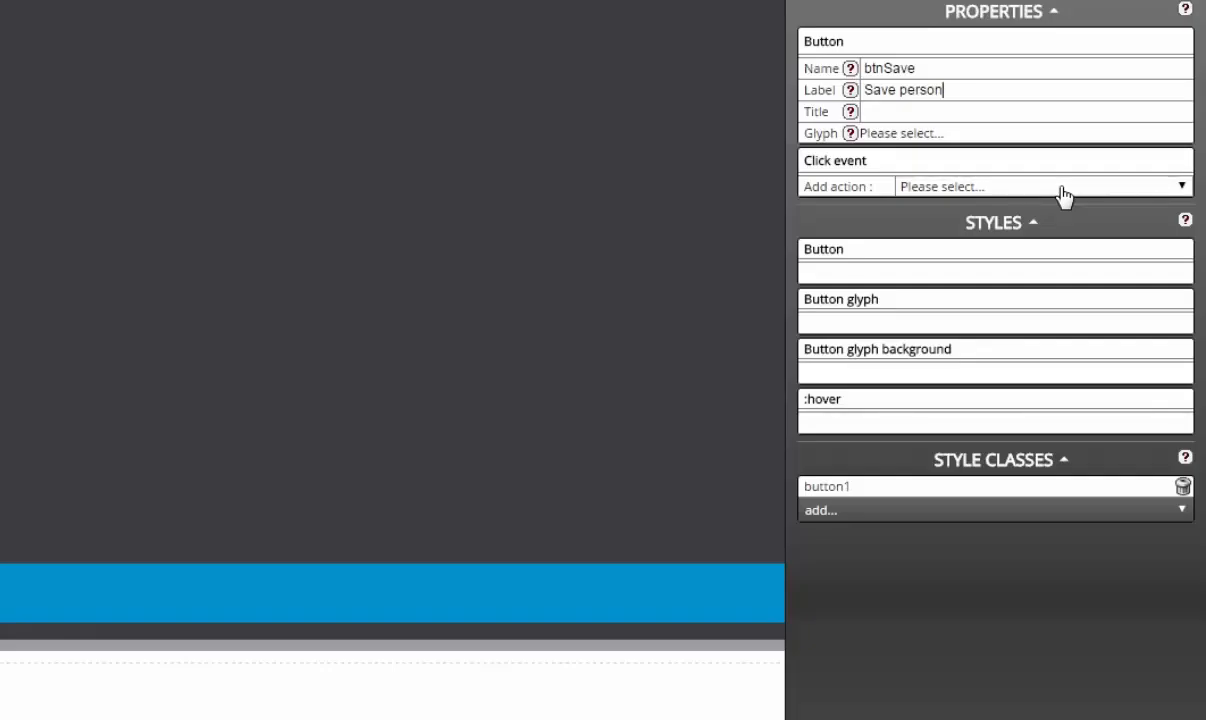
Step: Add a Data copy action with copy type bulk to btnSave's click event
left_click(1062, 193)
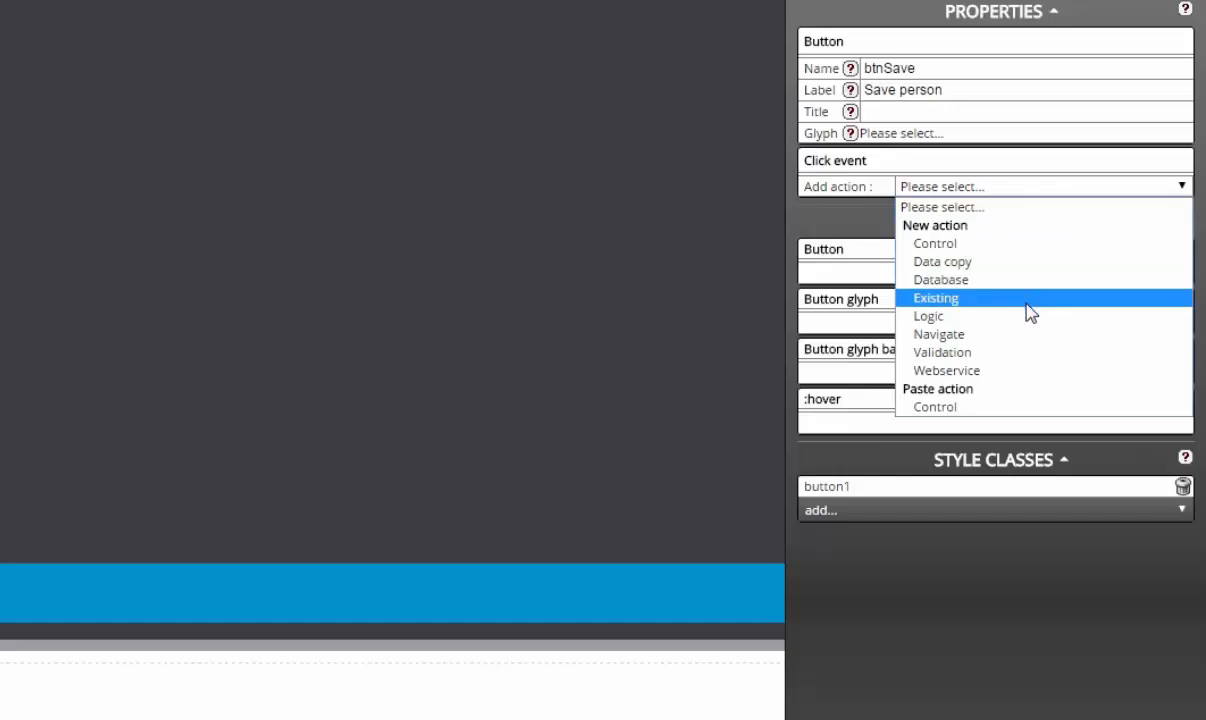
left_click(1033, 263)
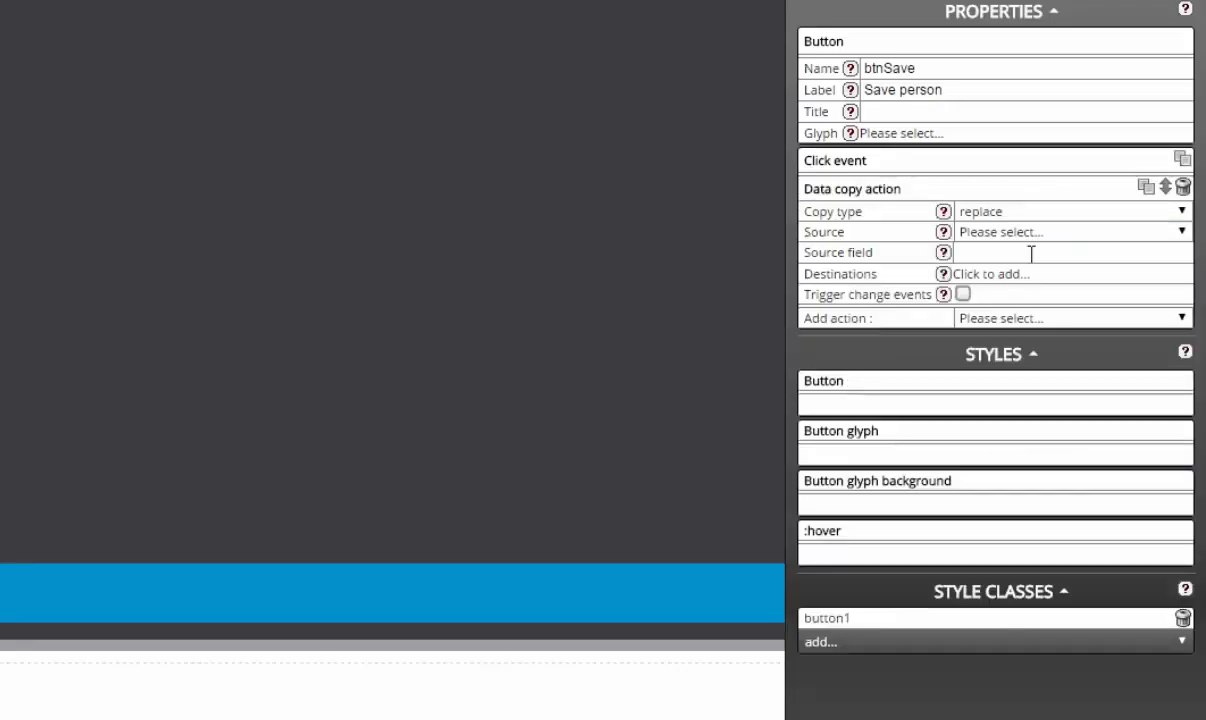
left_click(1070, 215)
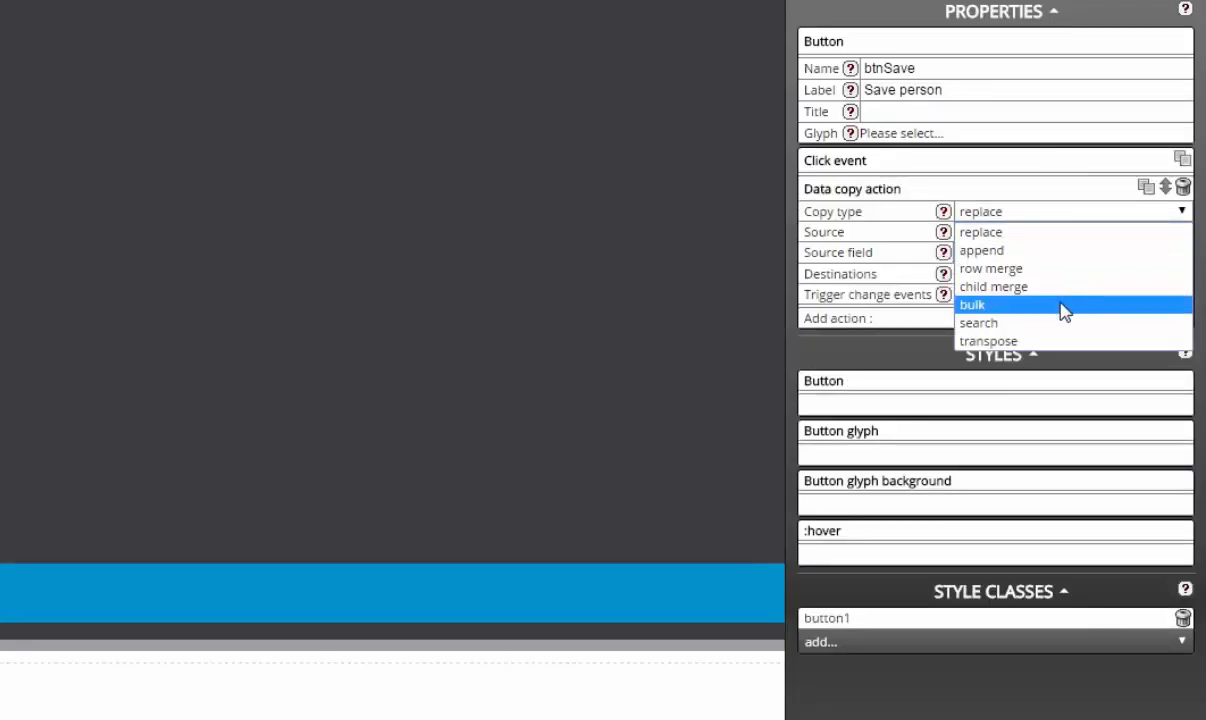
left_click(1066, 305)
left_click(1065, 240)
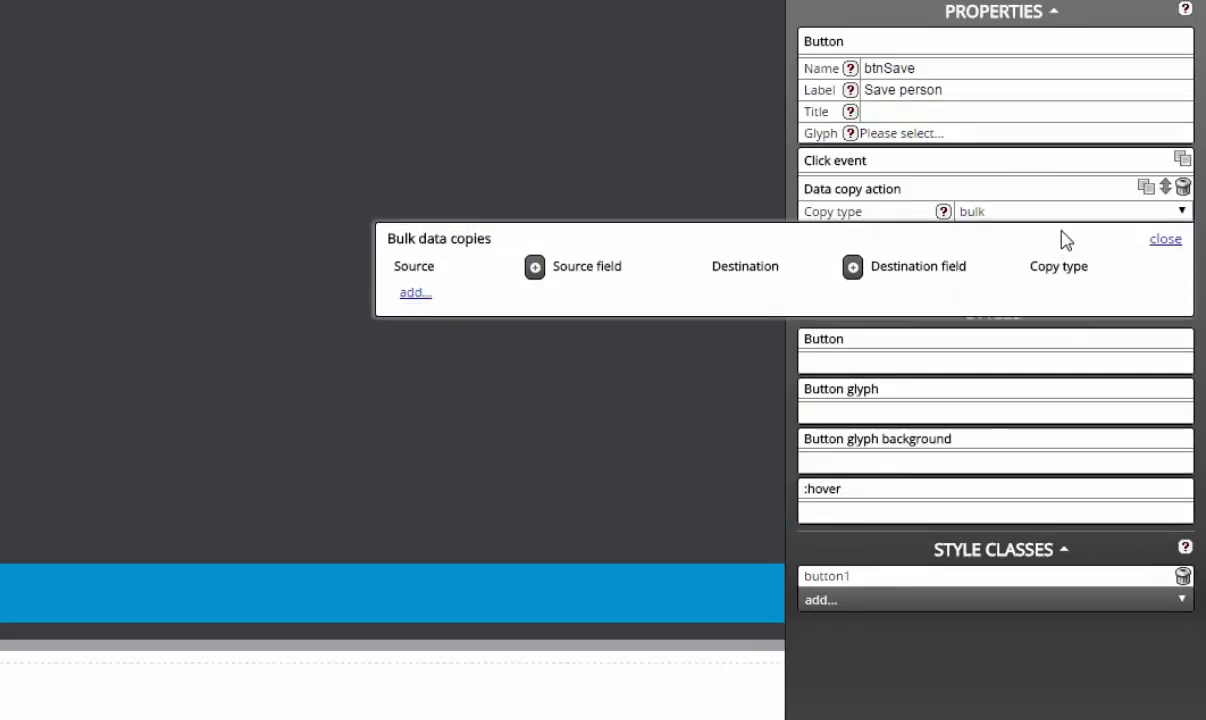
Step: Add every page control as a source, move dstPerson last, and set each field's destination to dstPerson
left_click(536, 268)
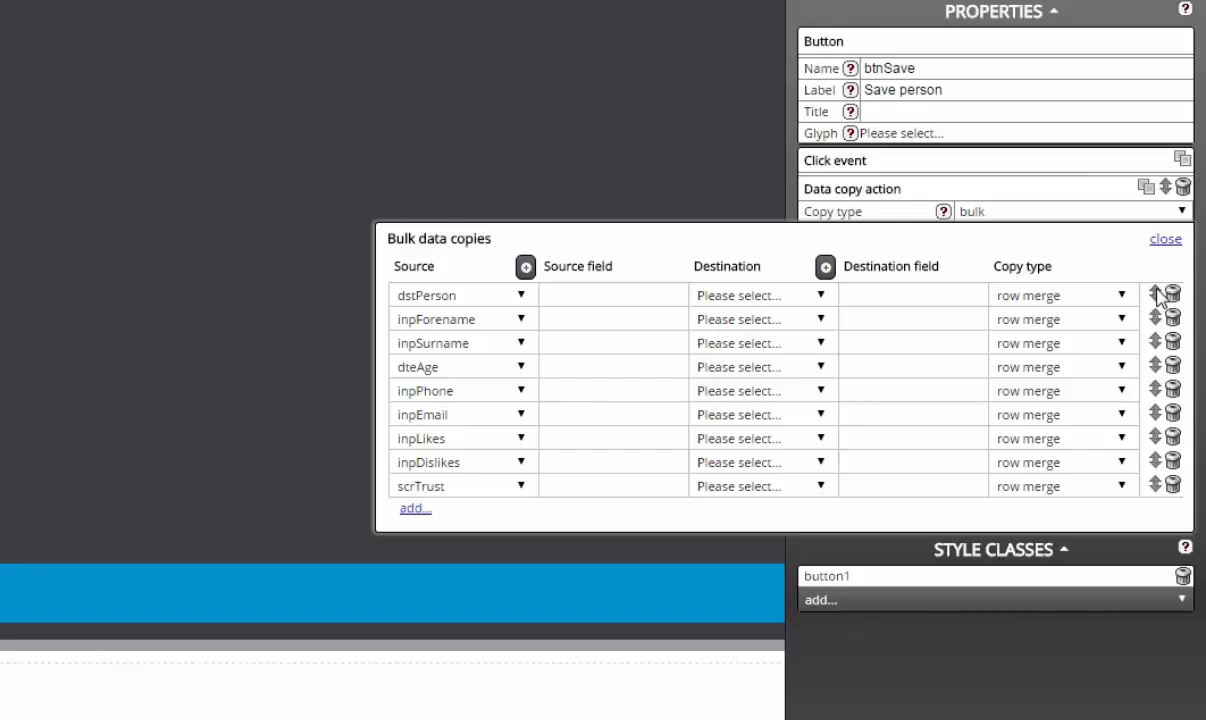
left_click_drag(1157, 292, 1163, 495)
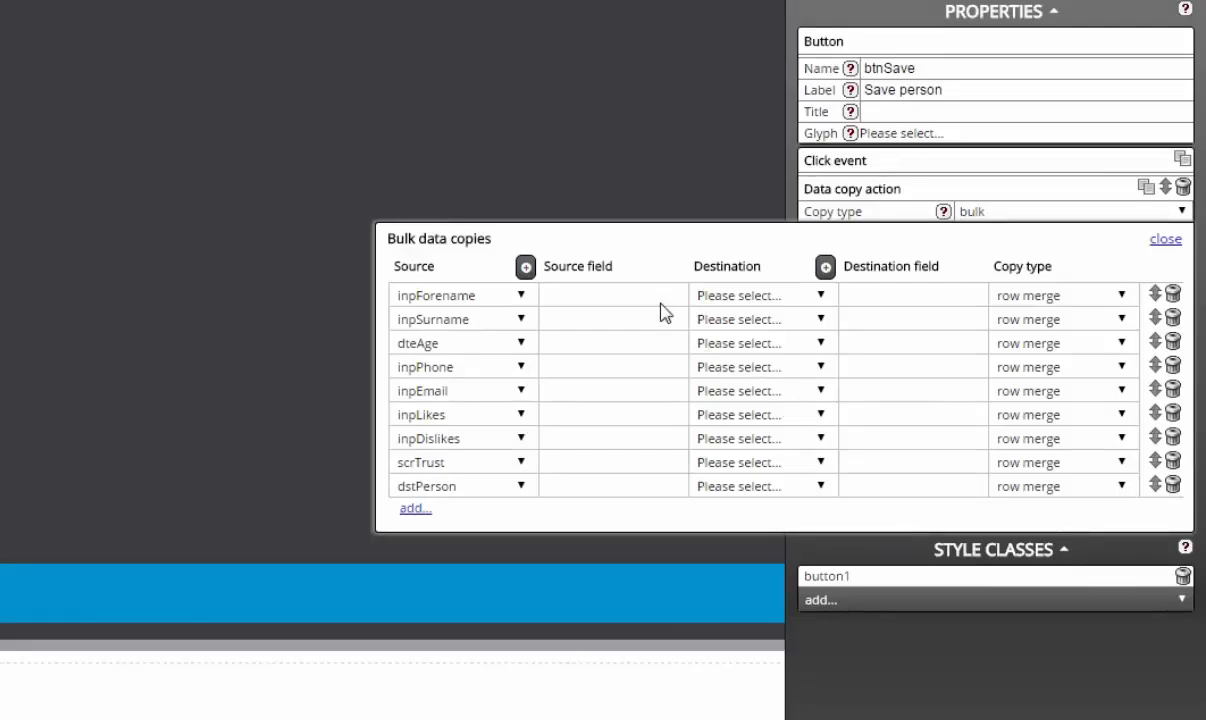
left_click(721, 296)
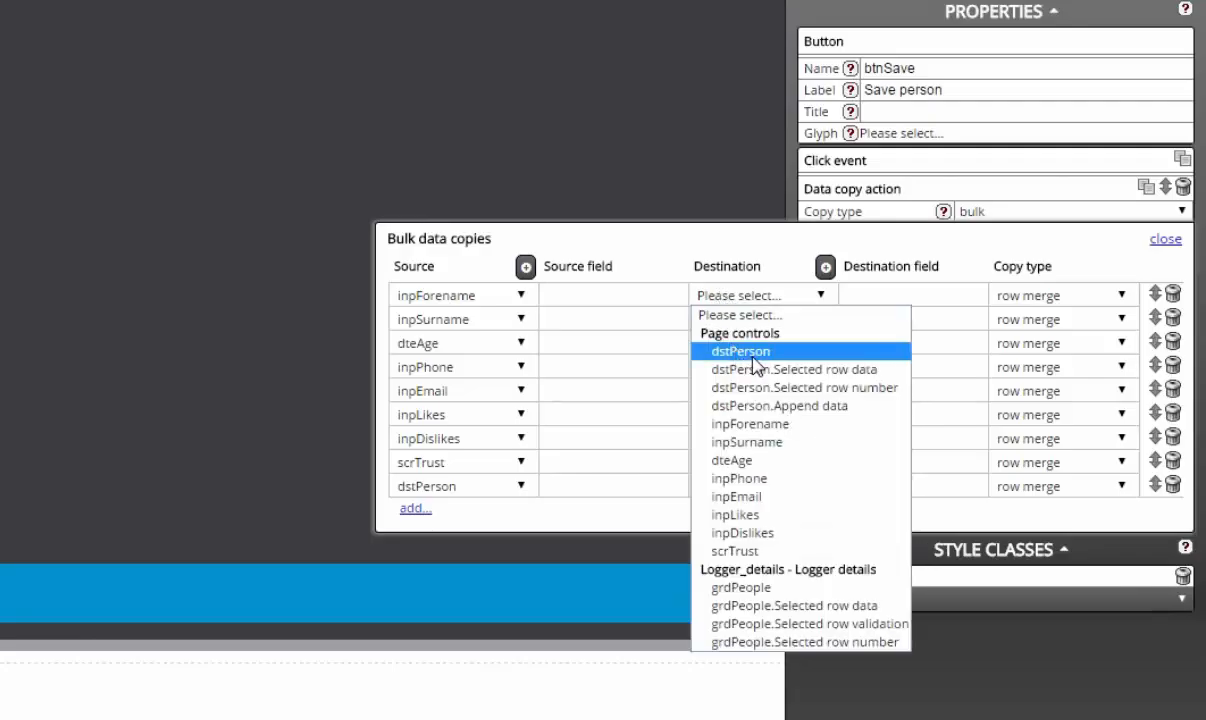
left_click(753, 355)
left_click(765, 321)
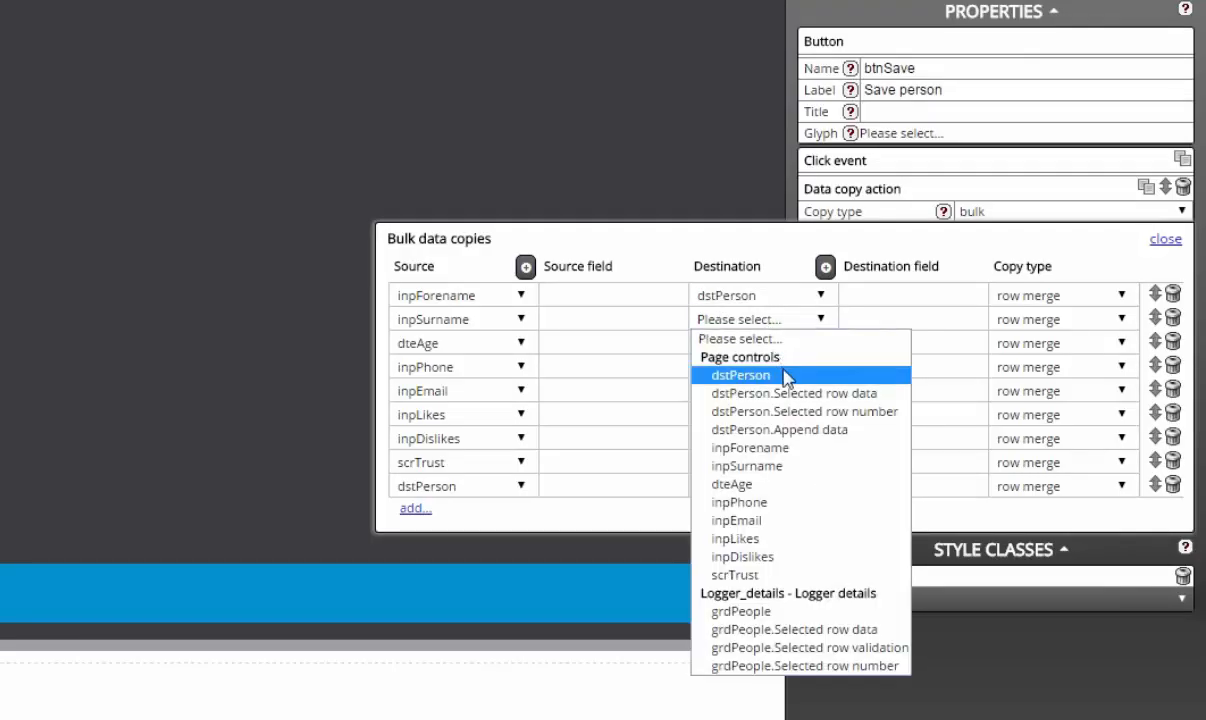
left_click(783, 375)
left_click(775, 352)
left_click(781, 399)
left_click(777, 370)
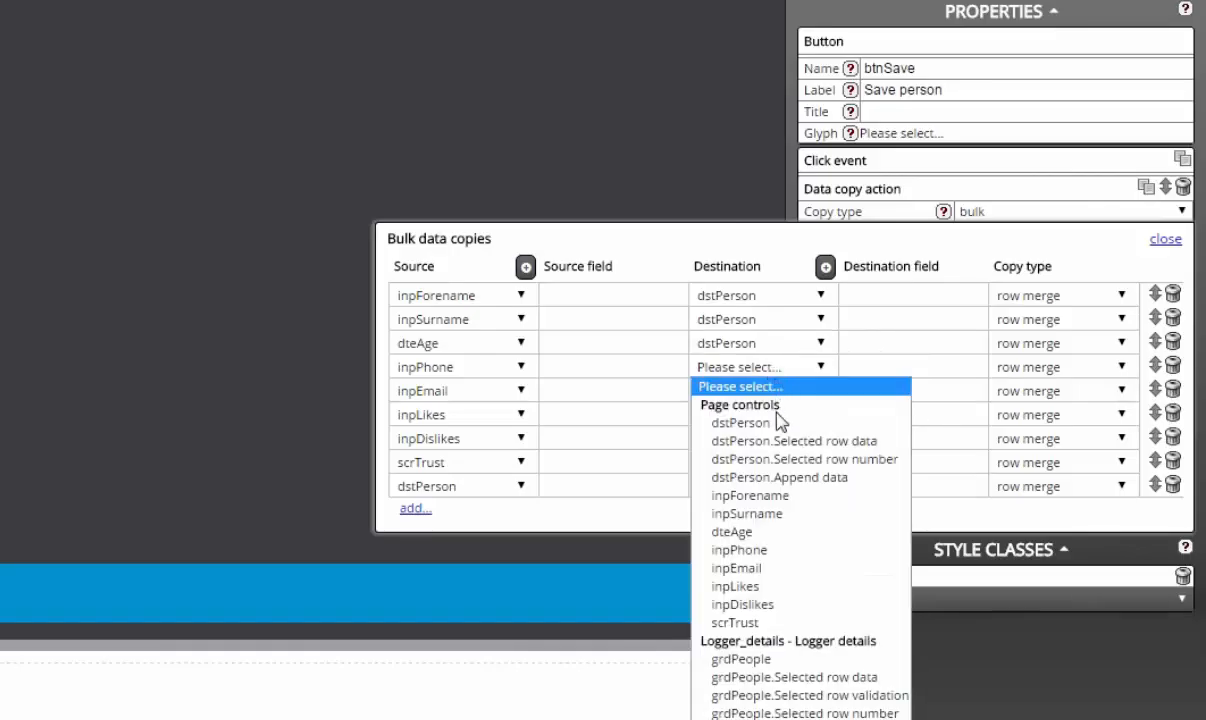
left_click(780, 421)
left_click(730, 391)
left_click(745, 447)
left_click(728, 414)
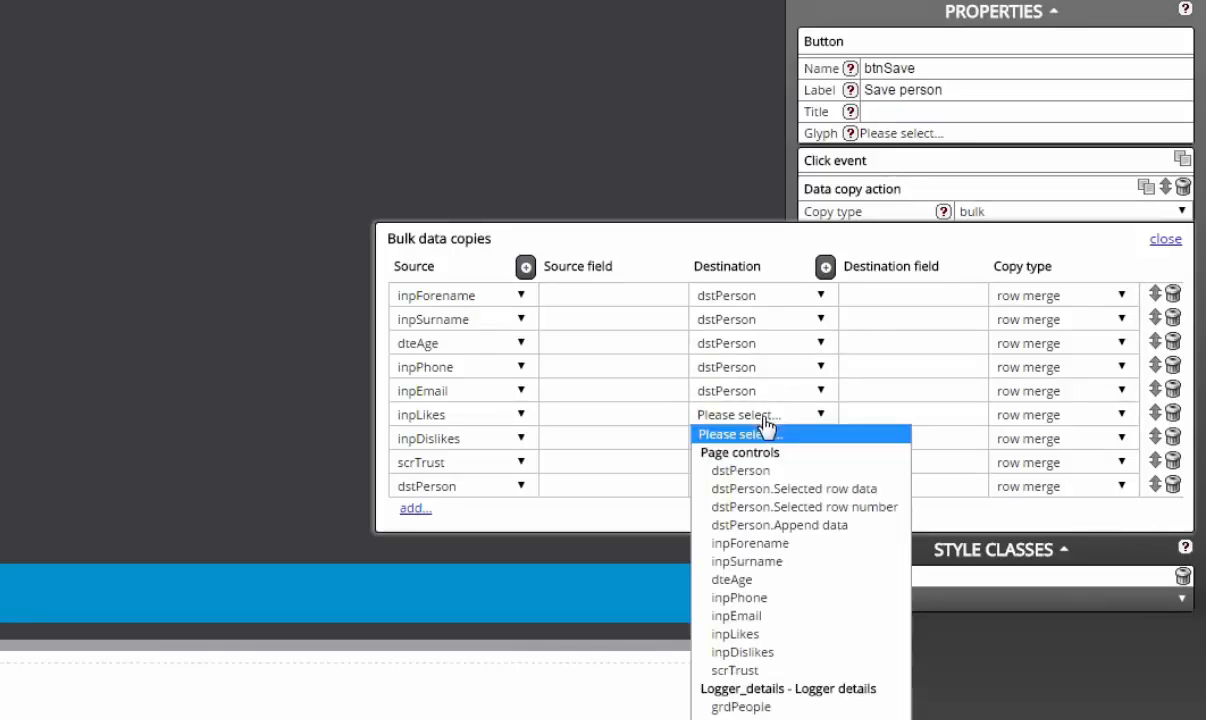
left_click(775, 474)
left_click(772, 440)
left_click(784, 494)
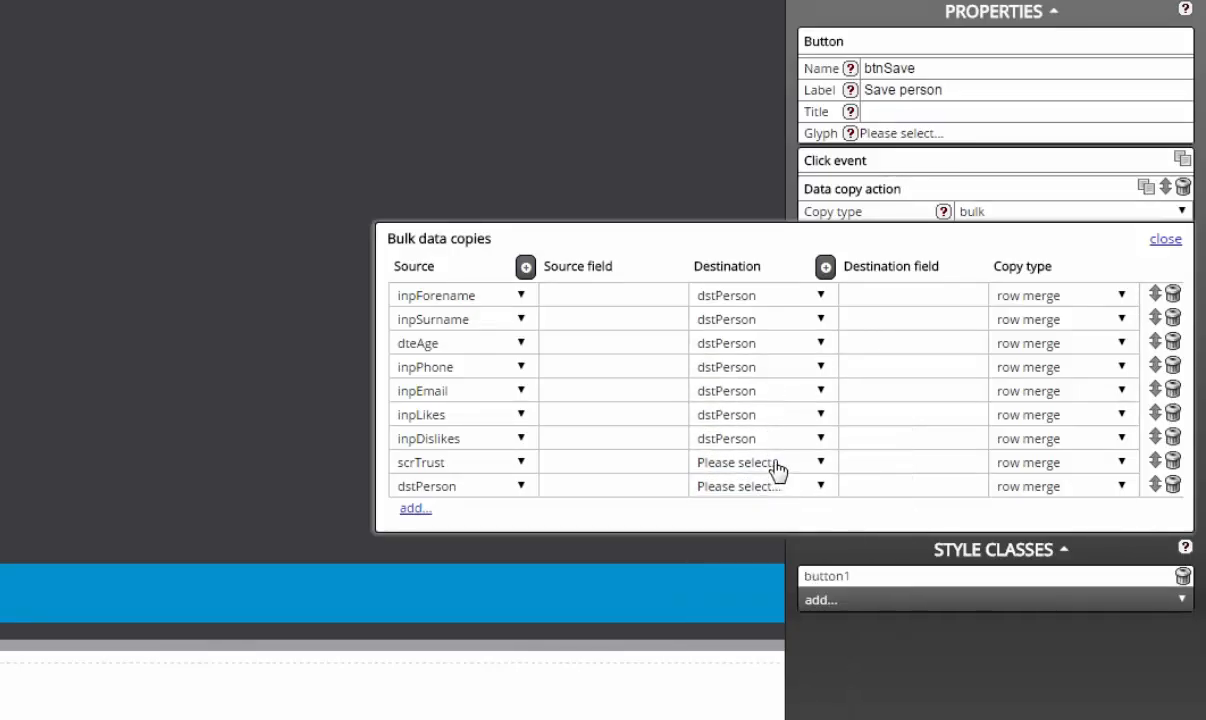
left_click(775, 464)
left_click(782, 519)
Step: Map the rows to dstPerson fields forename (replace), surname, age, phone, email, likes and dislikes
left_click(942, 293)
type("me")
left_click(1057, 297)
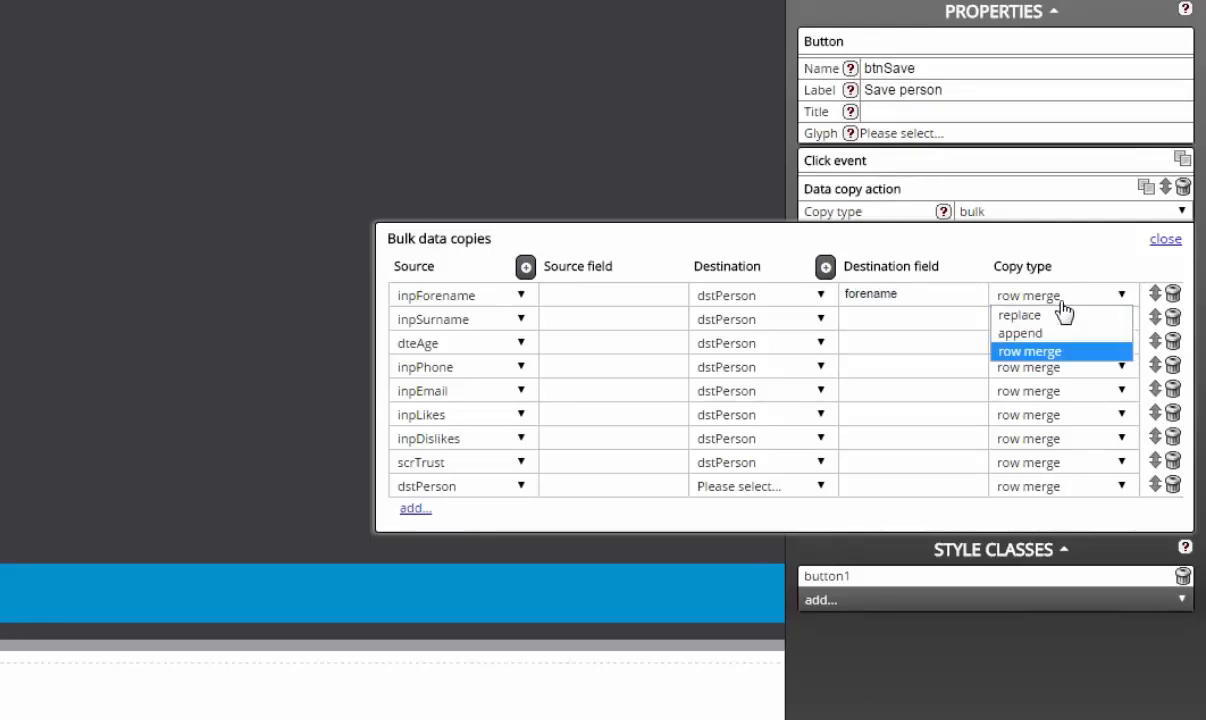
left_click(1062, 318)
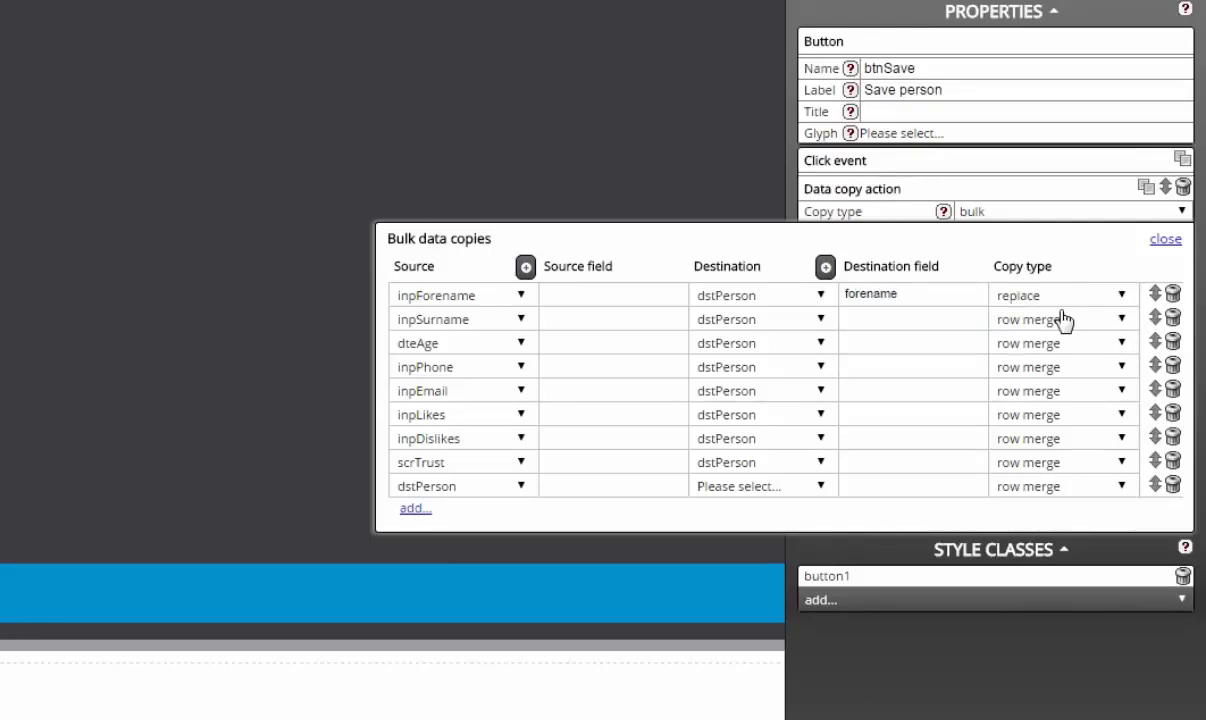
left_click(954, 323)
type("surname")
left_click(944, 341)
type("age")
left_click(929, 360)
type("phone")
left_click(924, 390)
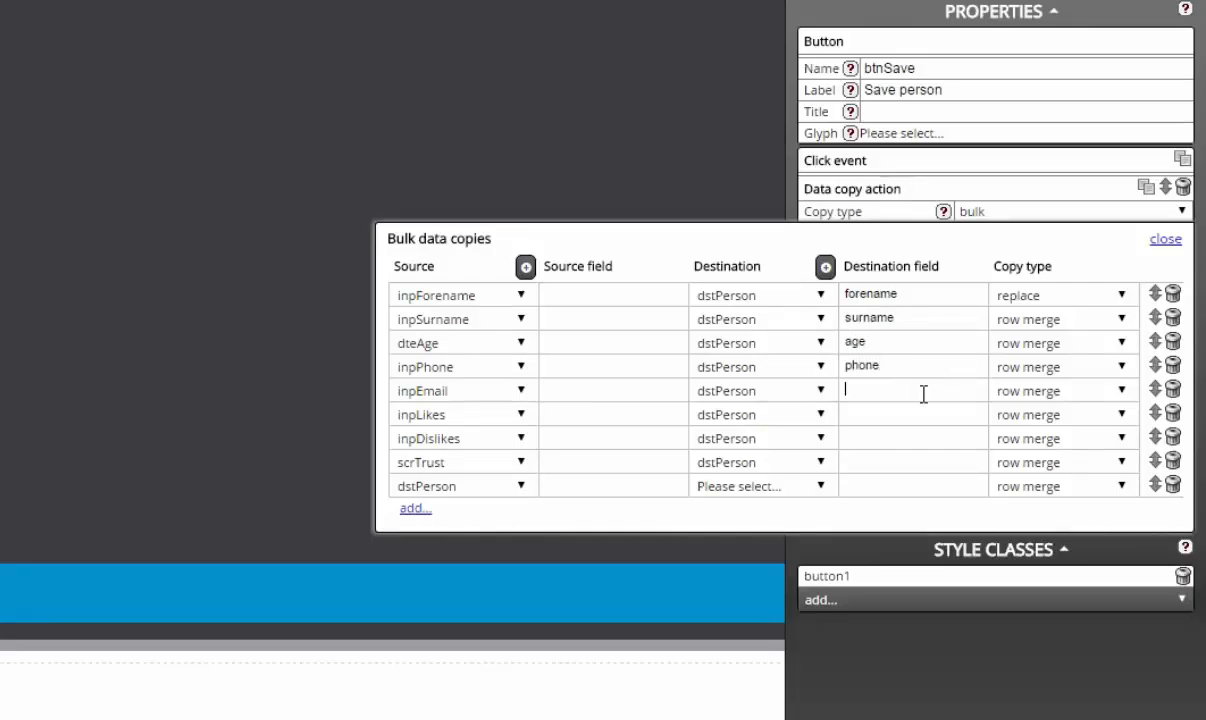
type("email")
left_click(920, 414)
type("likes")
left_click(912, 438)
type("dislike")
left_click(909, 461)
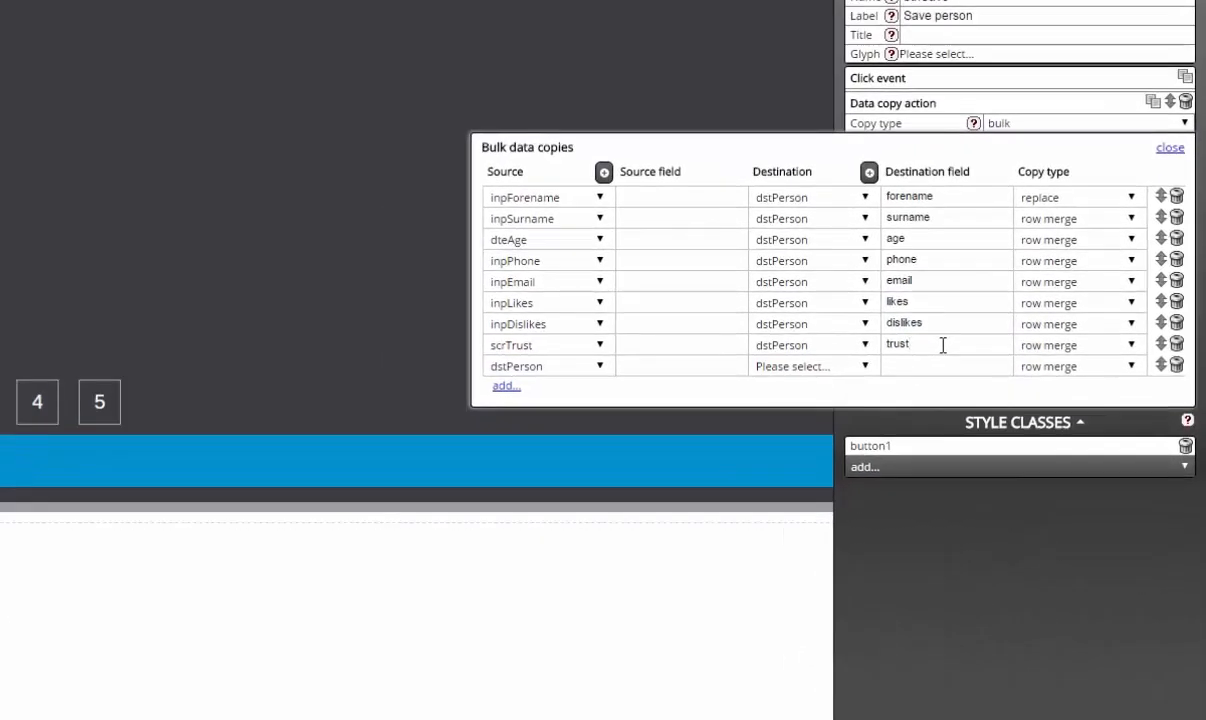
Step: Append dstPerson to grdPeople's selected row data and close the bulk copies editor
left_click(864, 370)
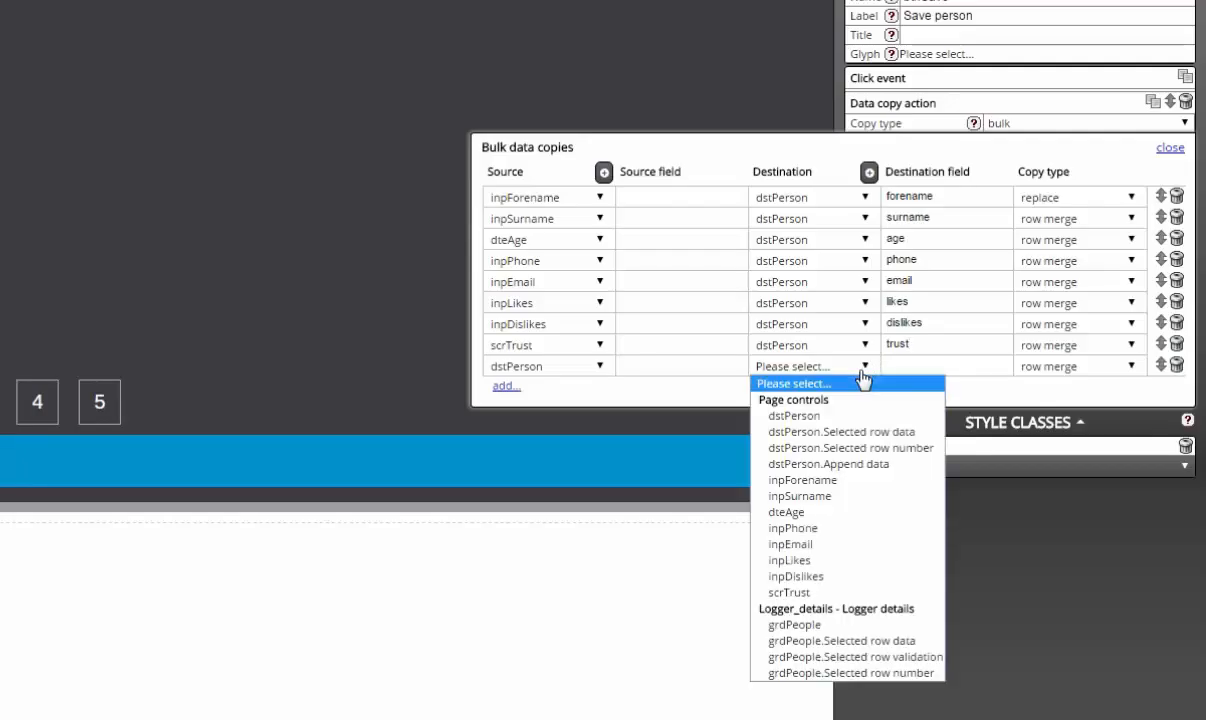
left_click(897, 650)
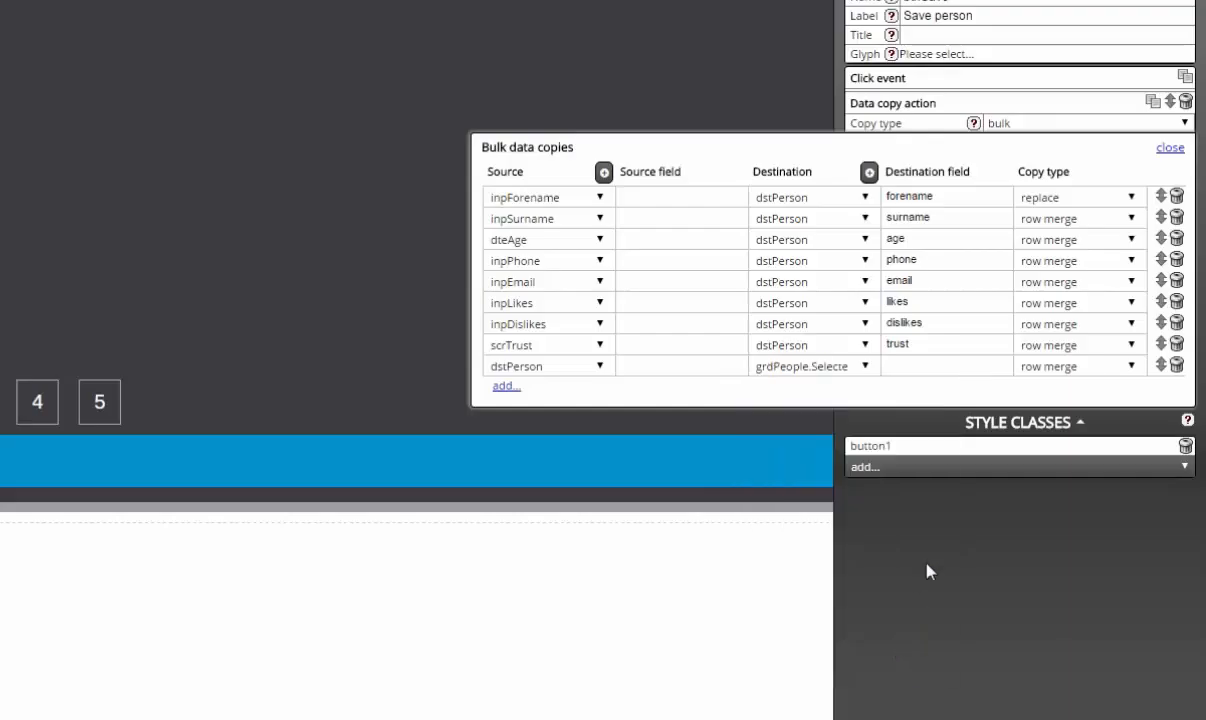
left_click(1040, 367)
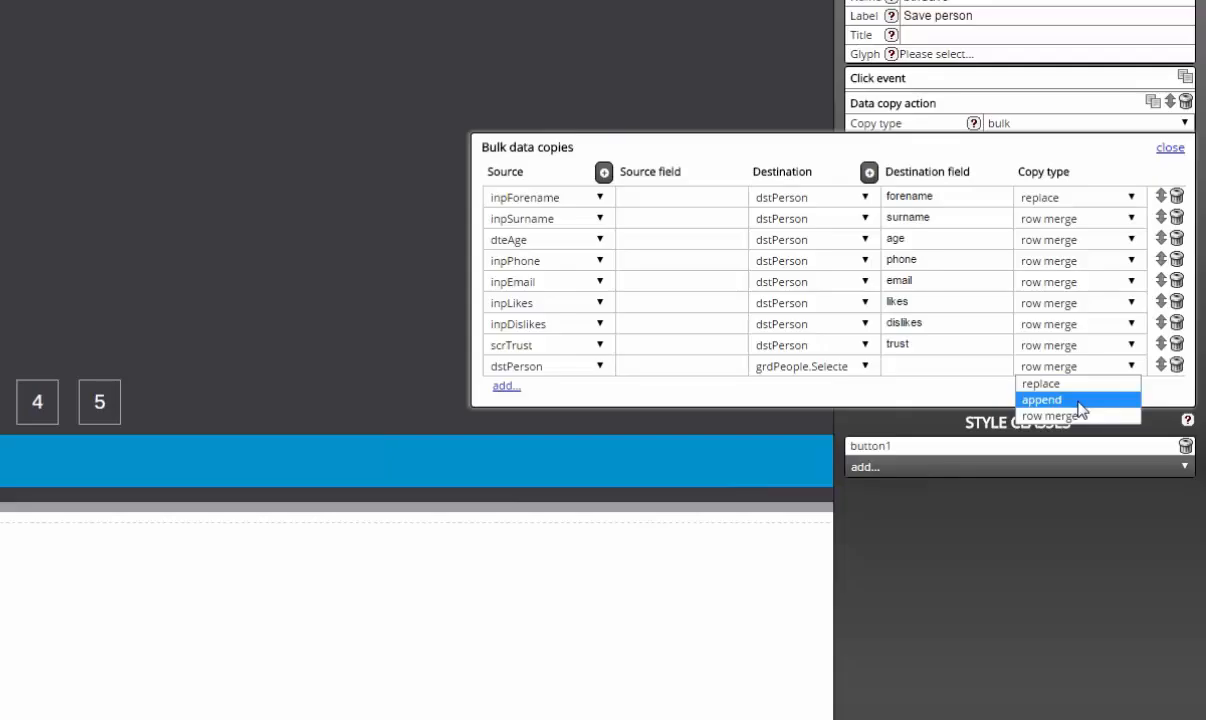
left_click(1078, 401)
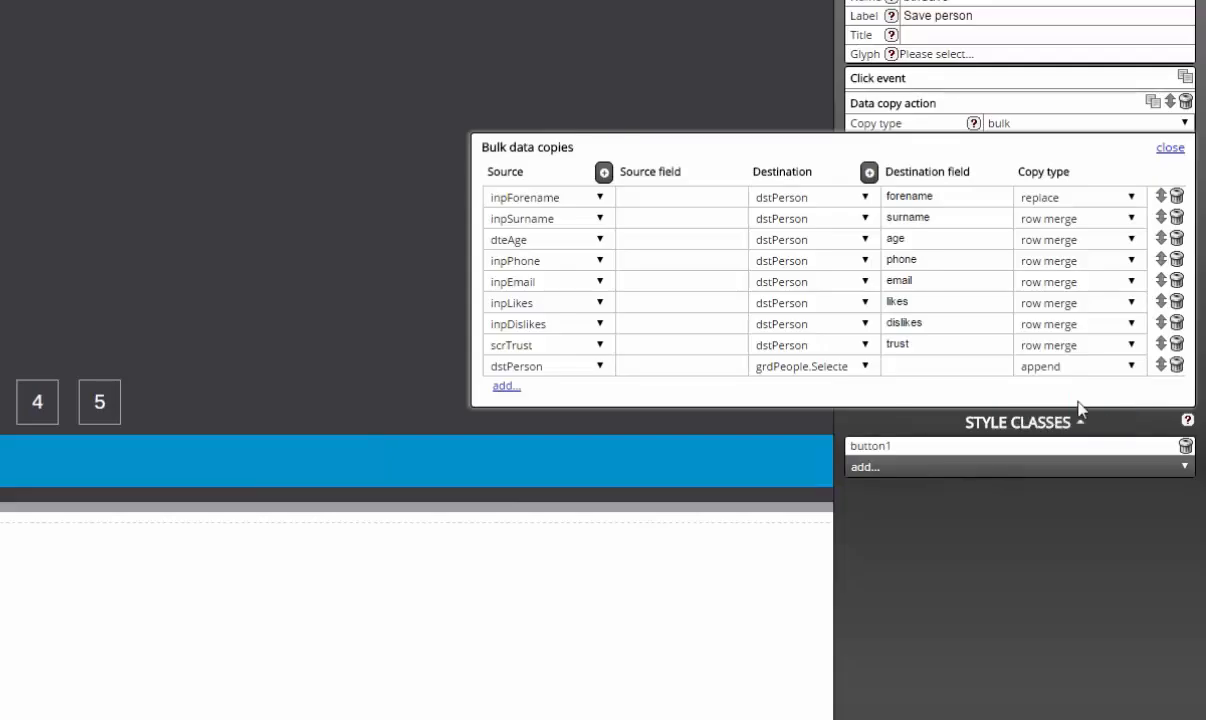
left_click(1169, 150)
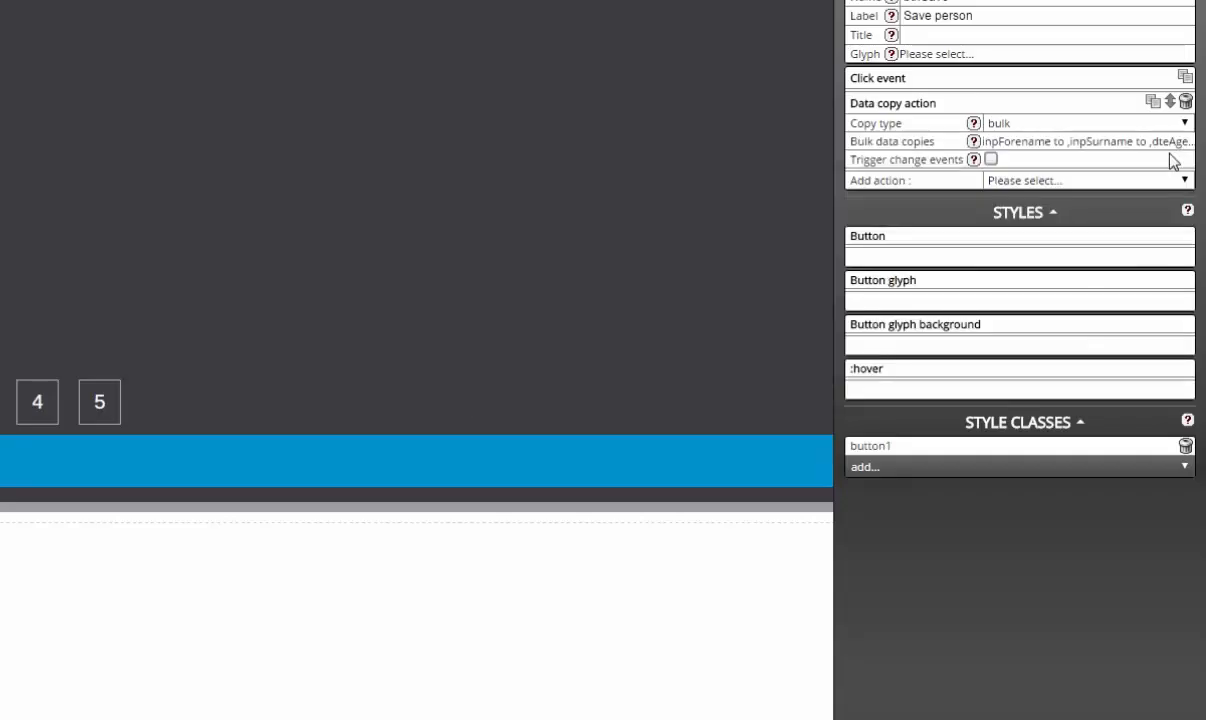
Step: Add a Control action to Save person's click that runs hideDialogue
left_click(1070, 182)
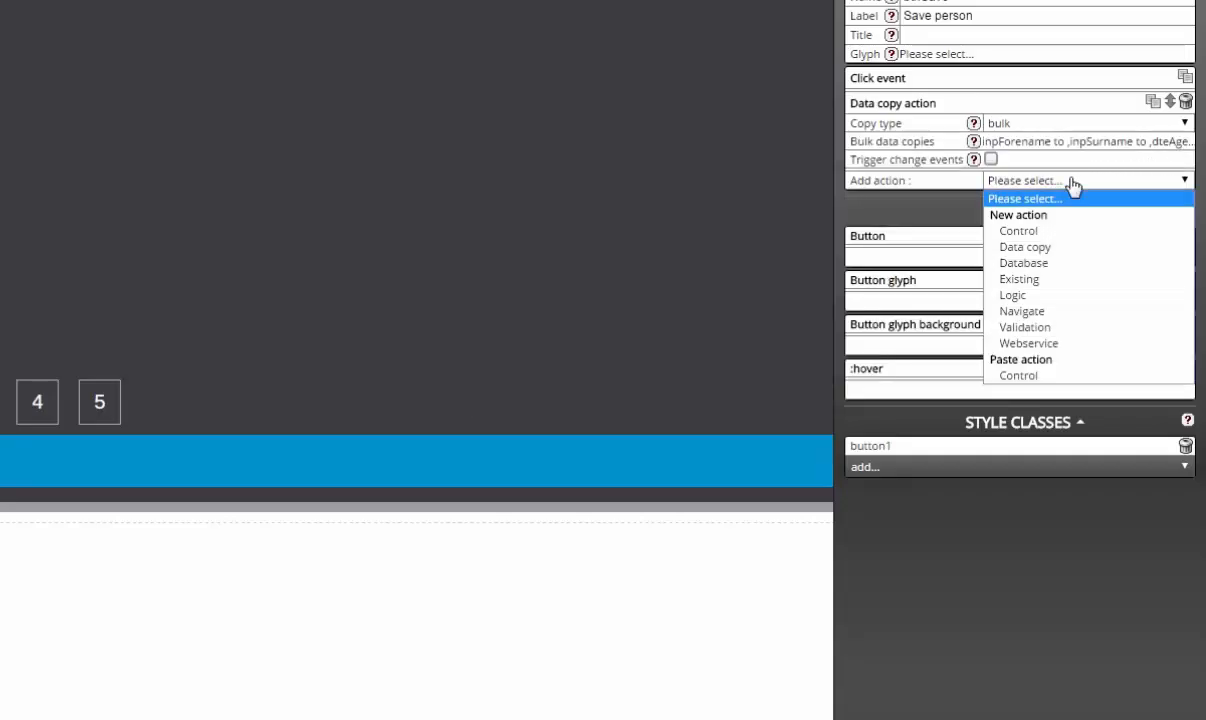
left_click(1076, 231)
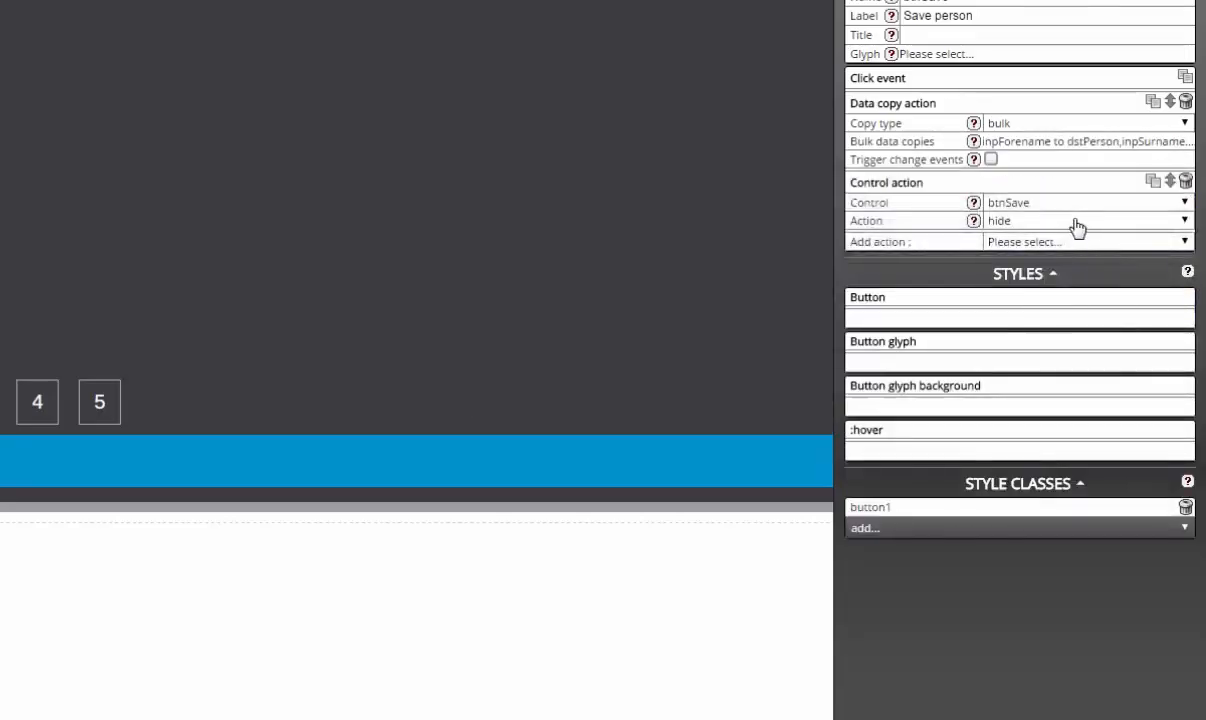
left_click(1085, 221)
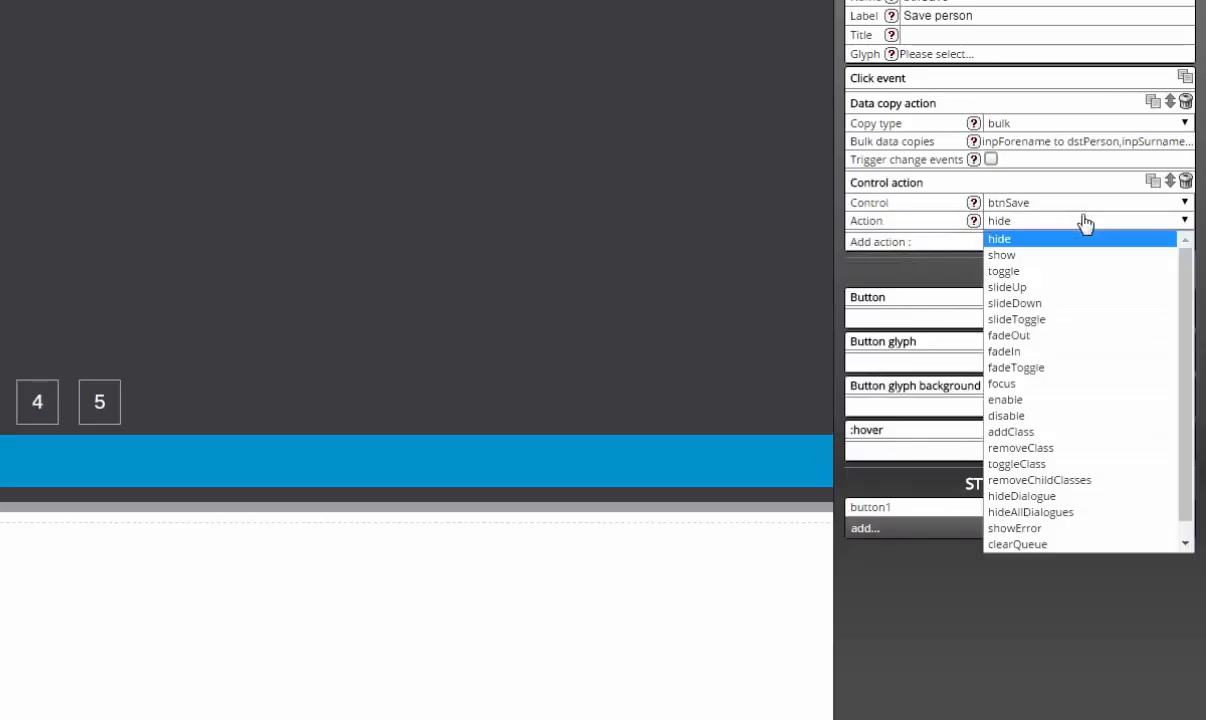
left_click(1076, 497)
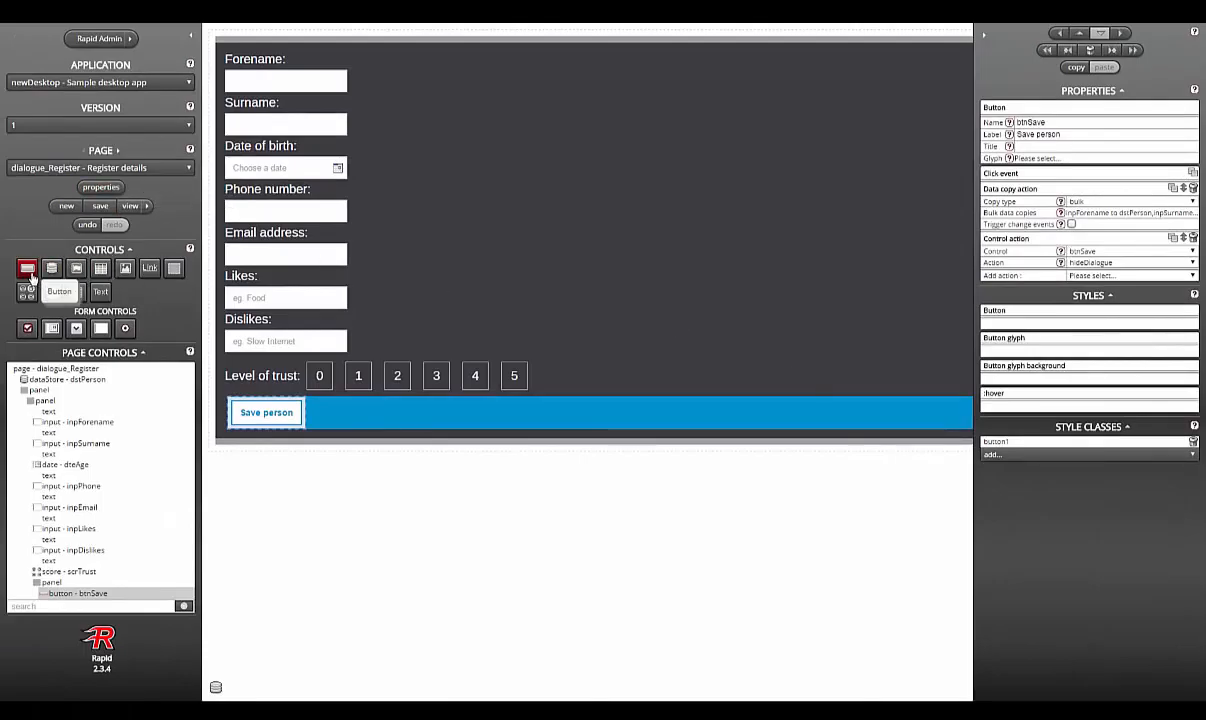
Step: Add a button1-styled button named btnCancel, labelled Cancel, beside Save person
left_click_drag(30, 276, 390, 425)
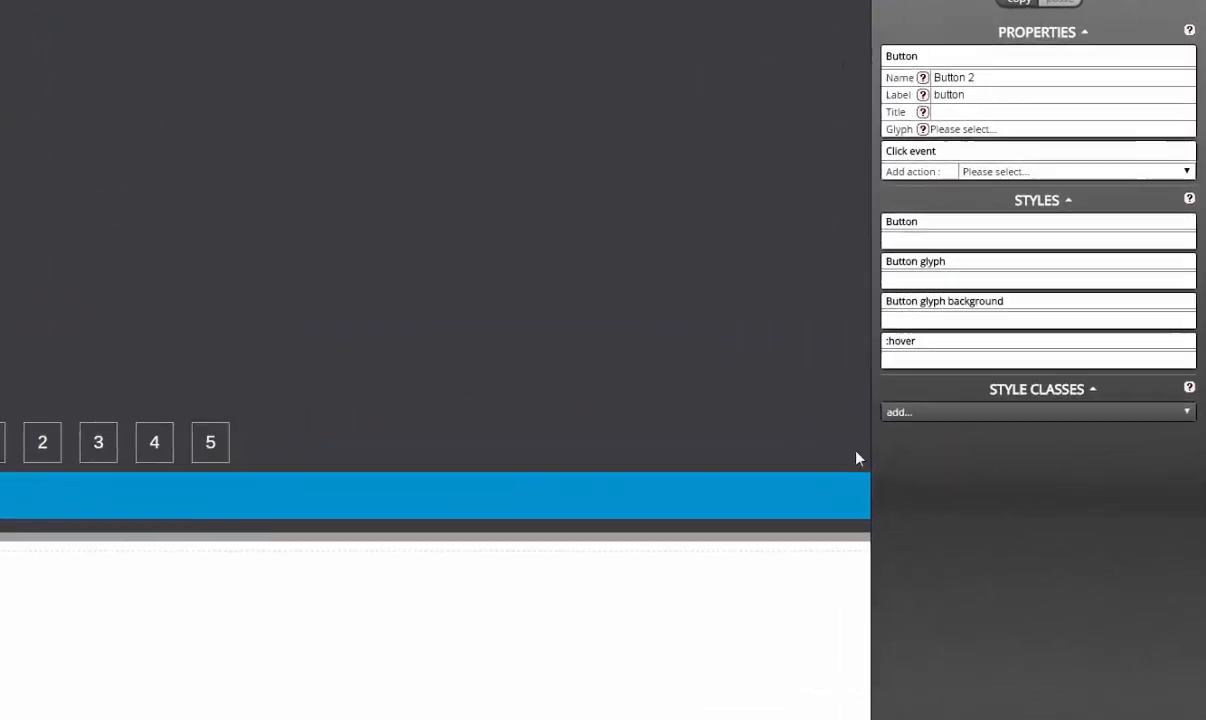
left_click(1015, 413)
left_click(1010, 444)
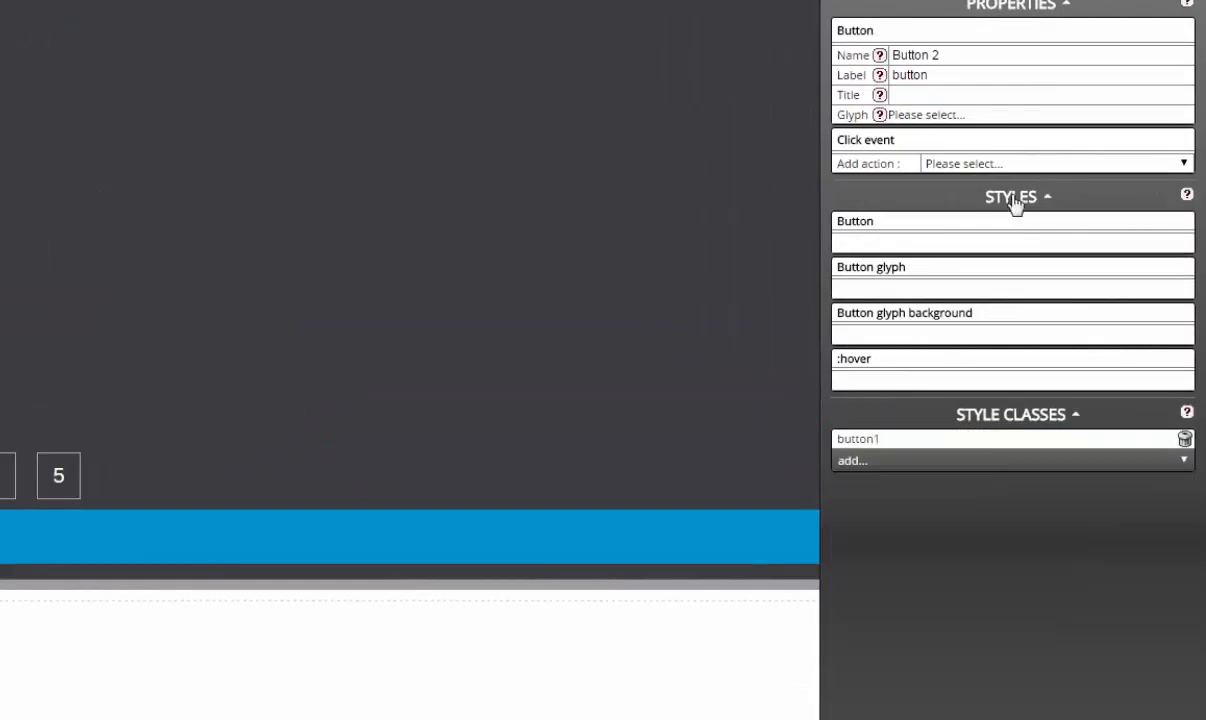
left_click(1047, 63)
key("ctrl+a")
type("b")
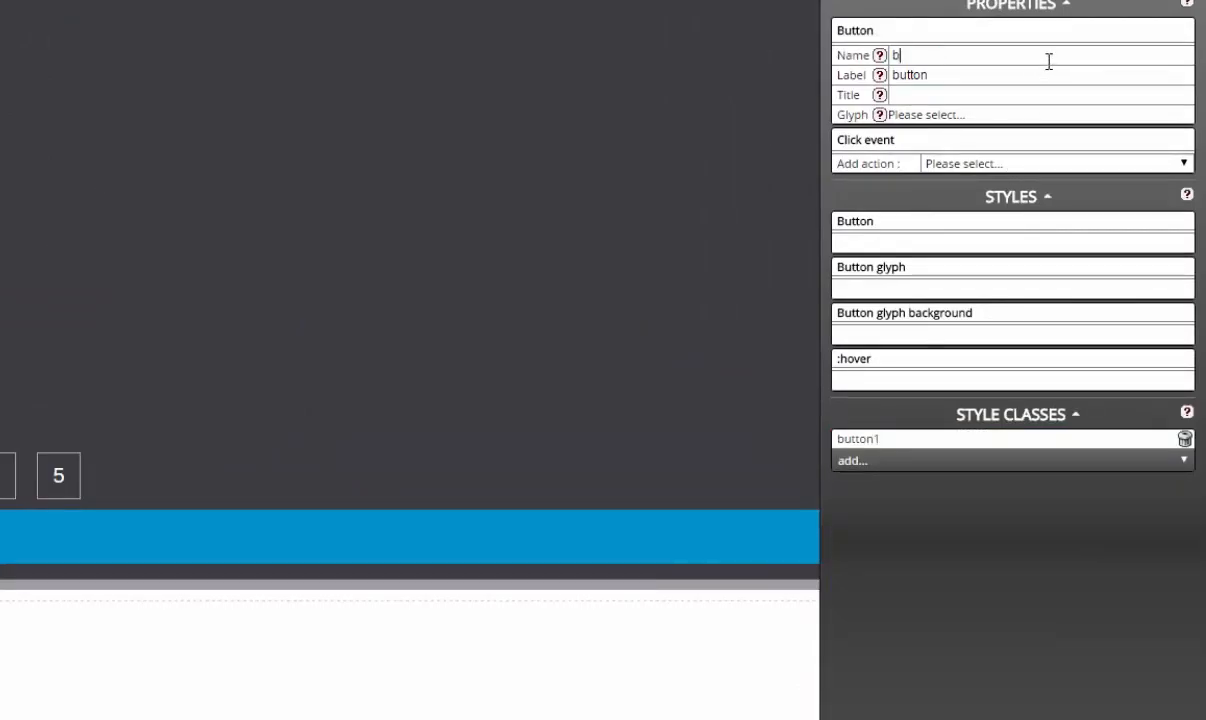
type("tnCancel")
key("ctrl+a")
type("V")
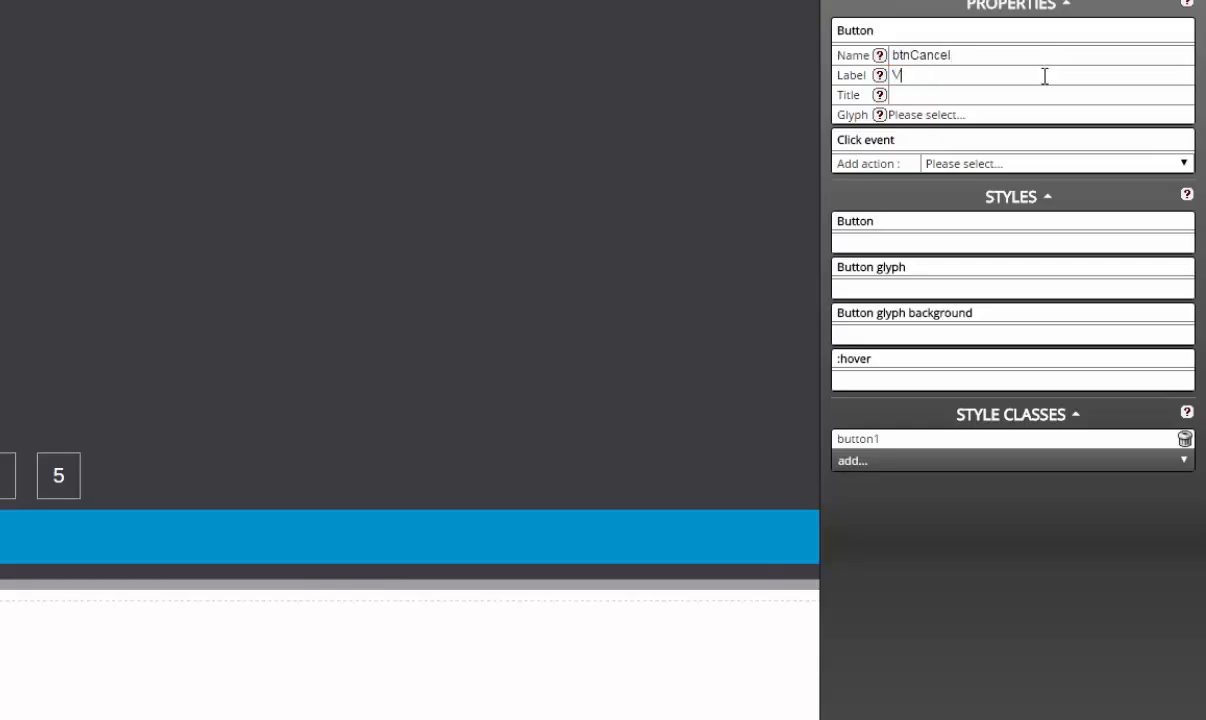
type("Cancel")
Step: Give btnCancel's click a Control action set to hideDialogue
left_click(1055, 163)
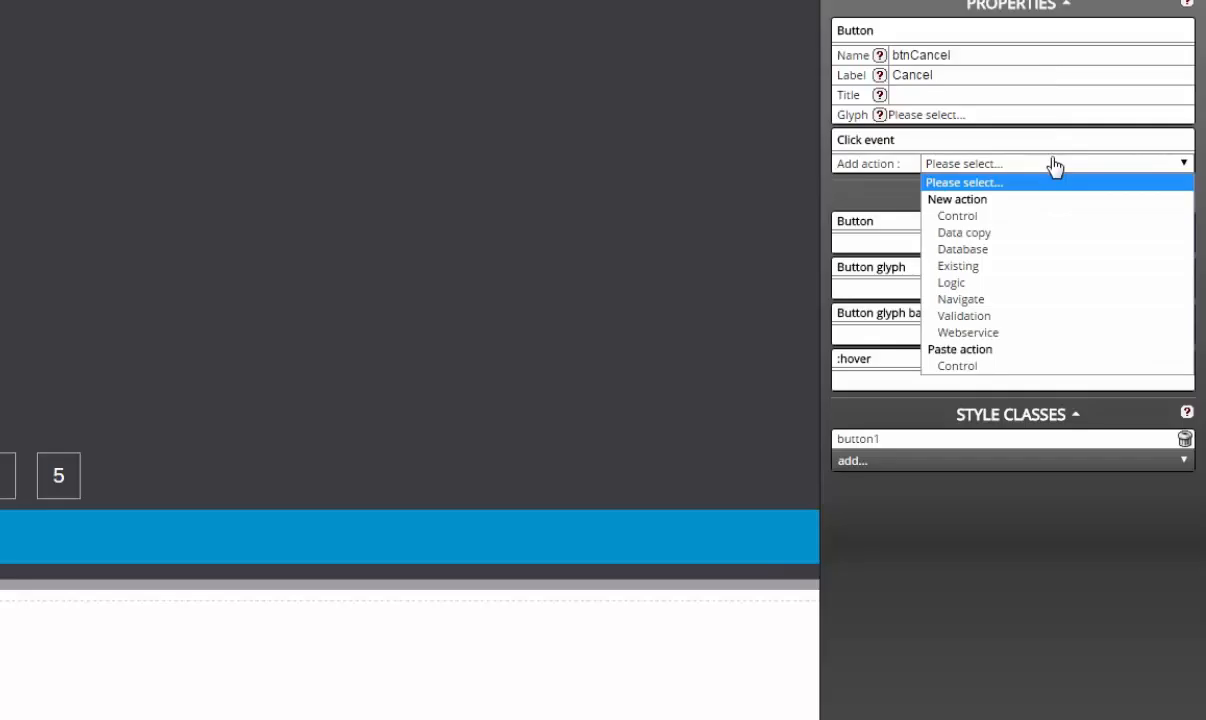
left_click(1055, 215)
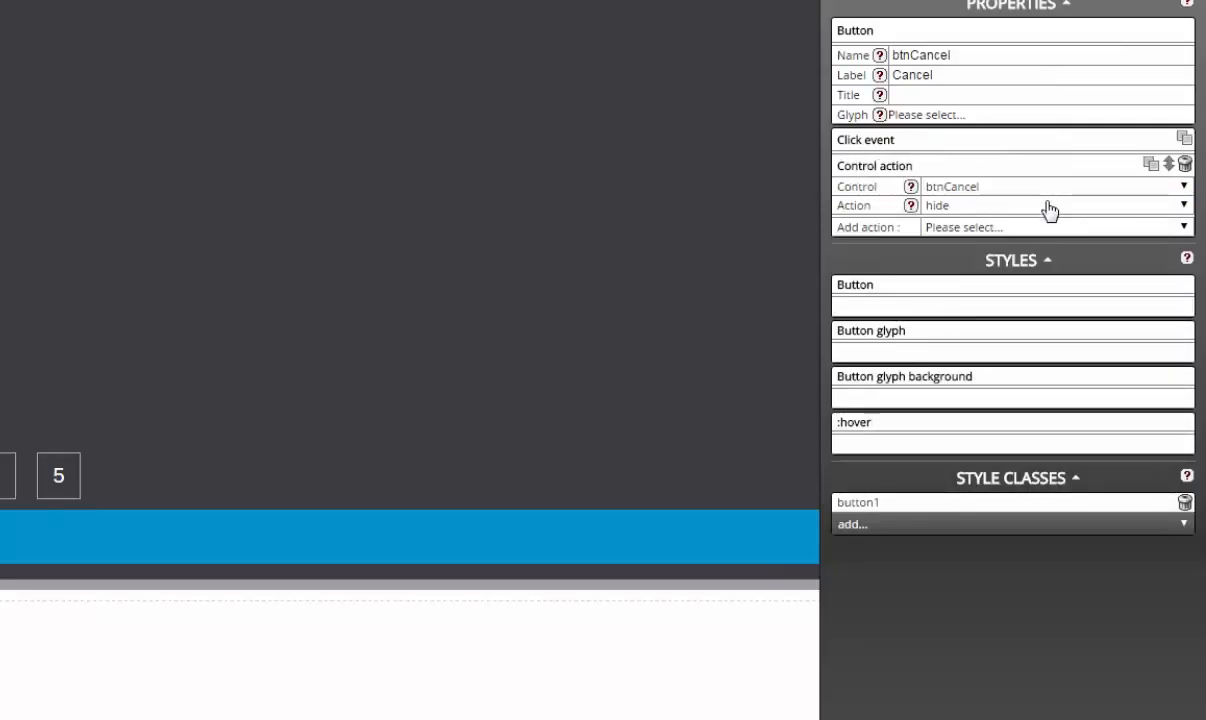
left_click(1049, 206)
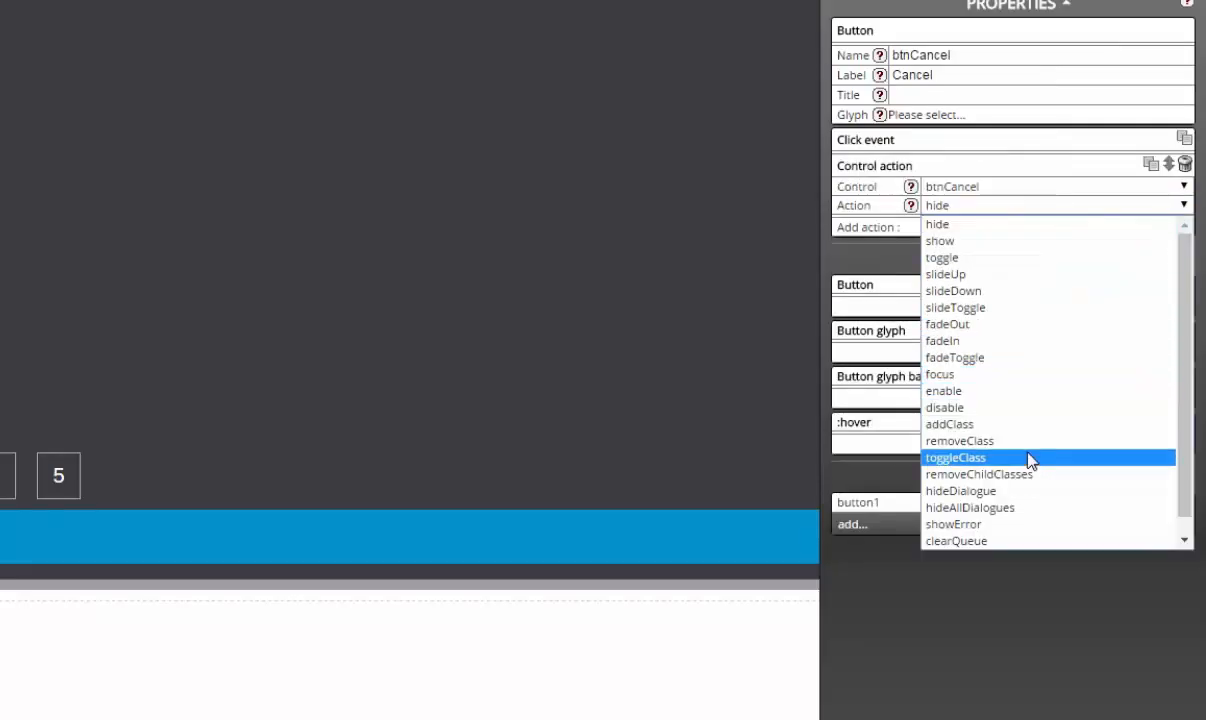
left_click(1020, 492)
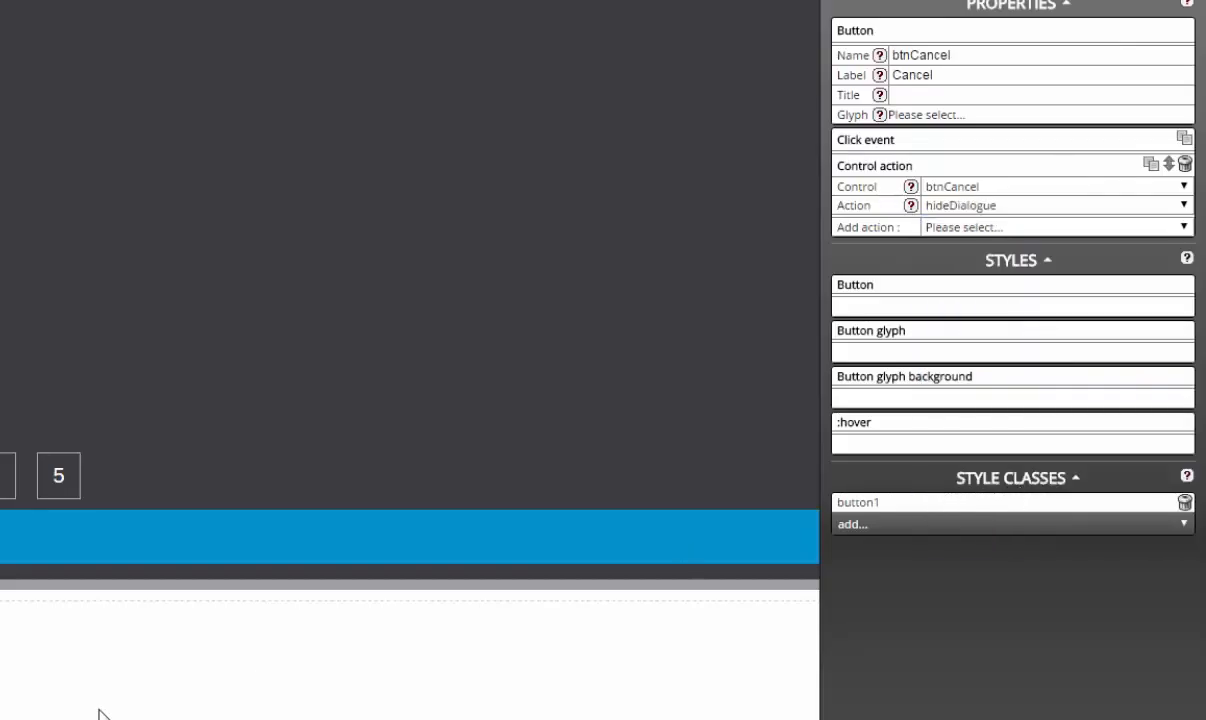
left_click(560, 300)
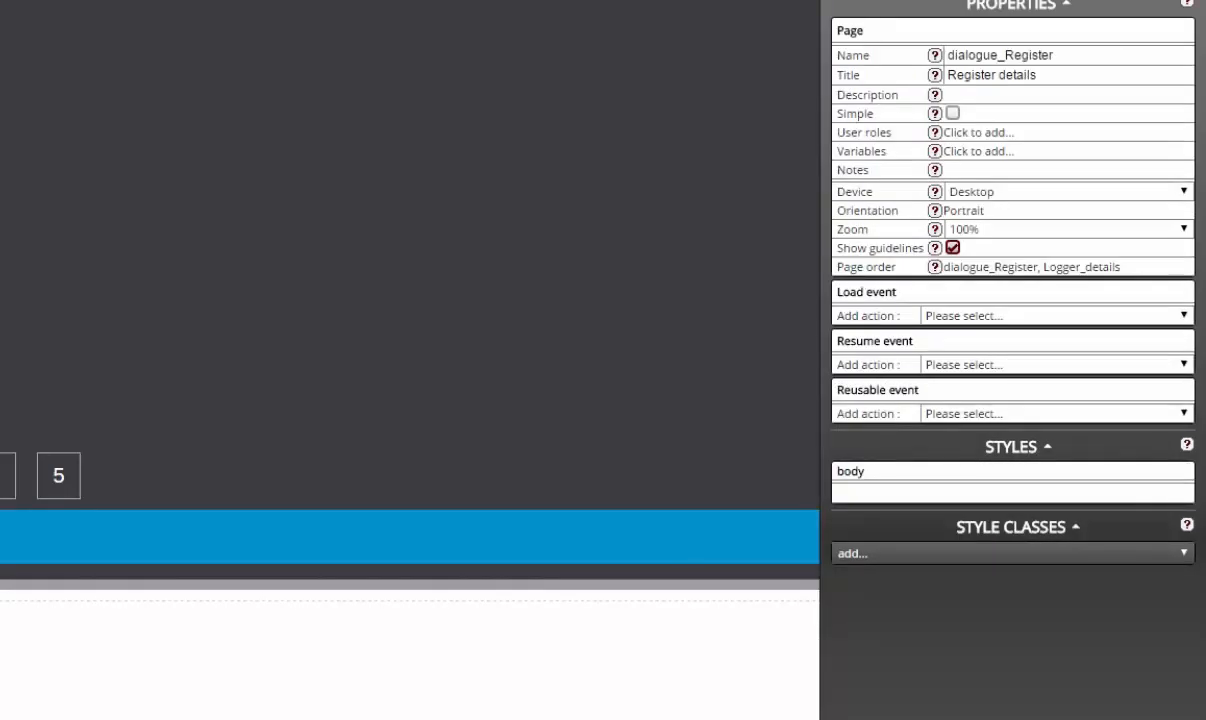
Step: Add a Data copy action with copy type bulk to the Register page's load event
left_click(1054, 321)
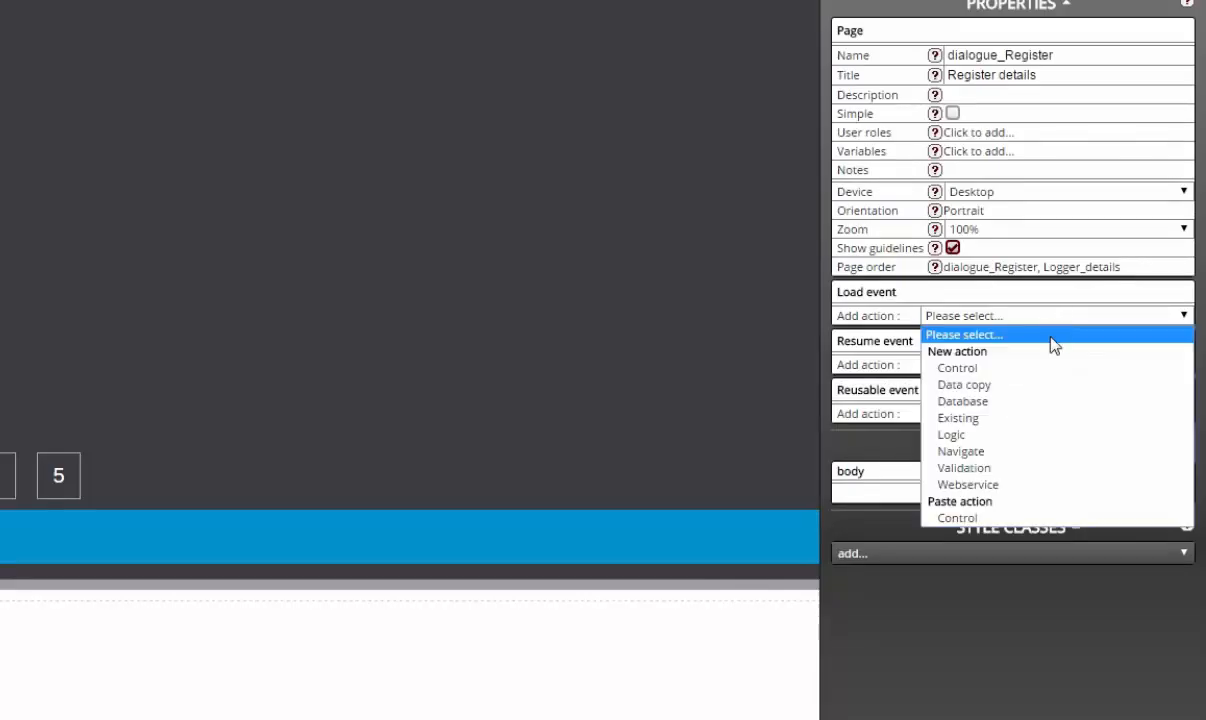
left_click(1042, 387)
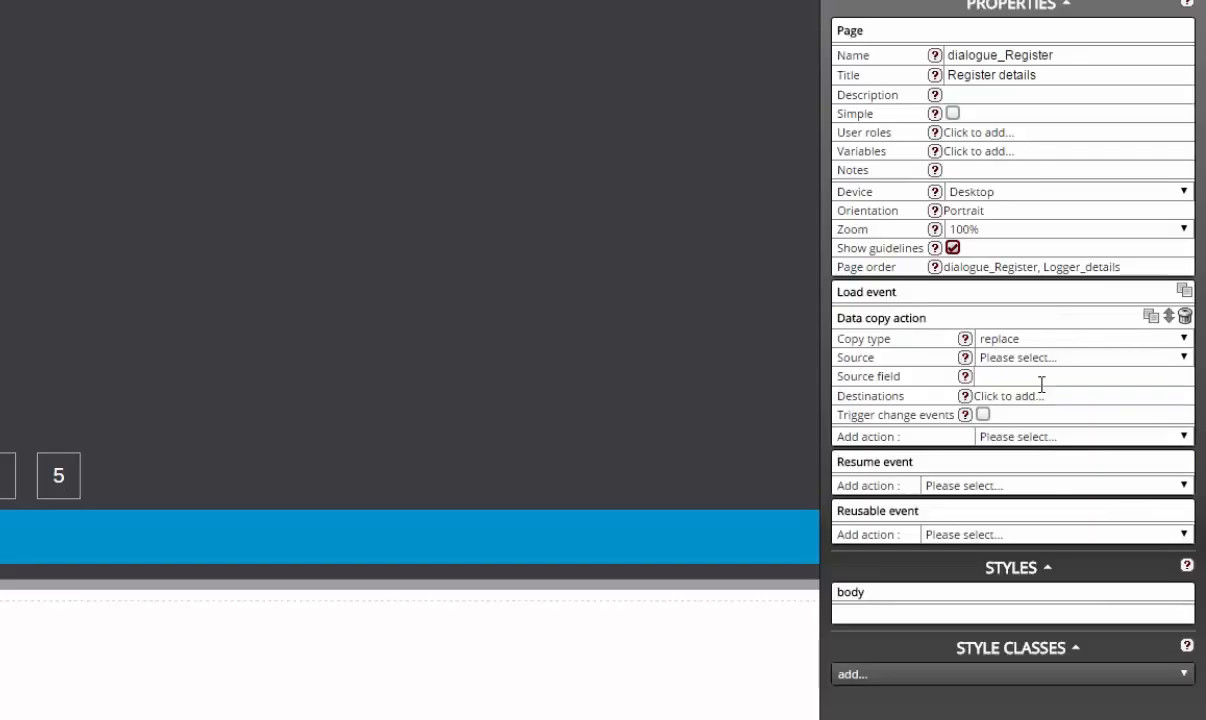
left_click(1069, 341)
left_click(1071, 427)
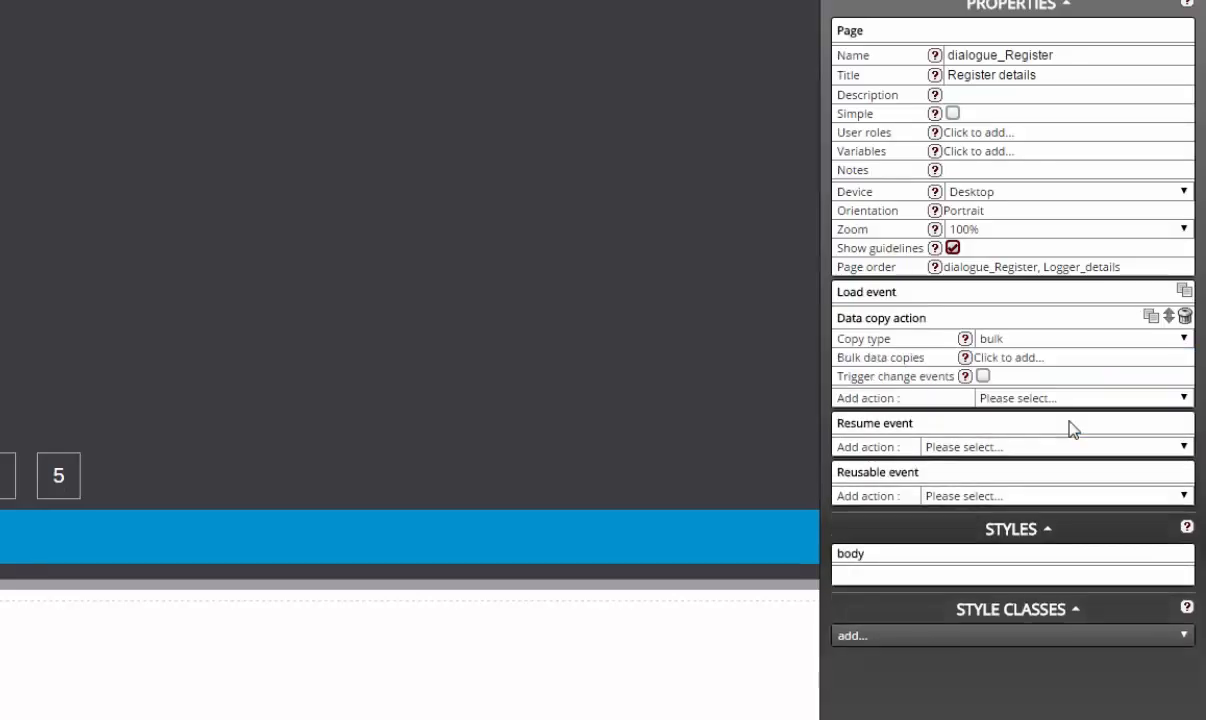
left_click(1071, 362)
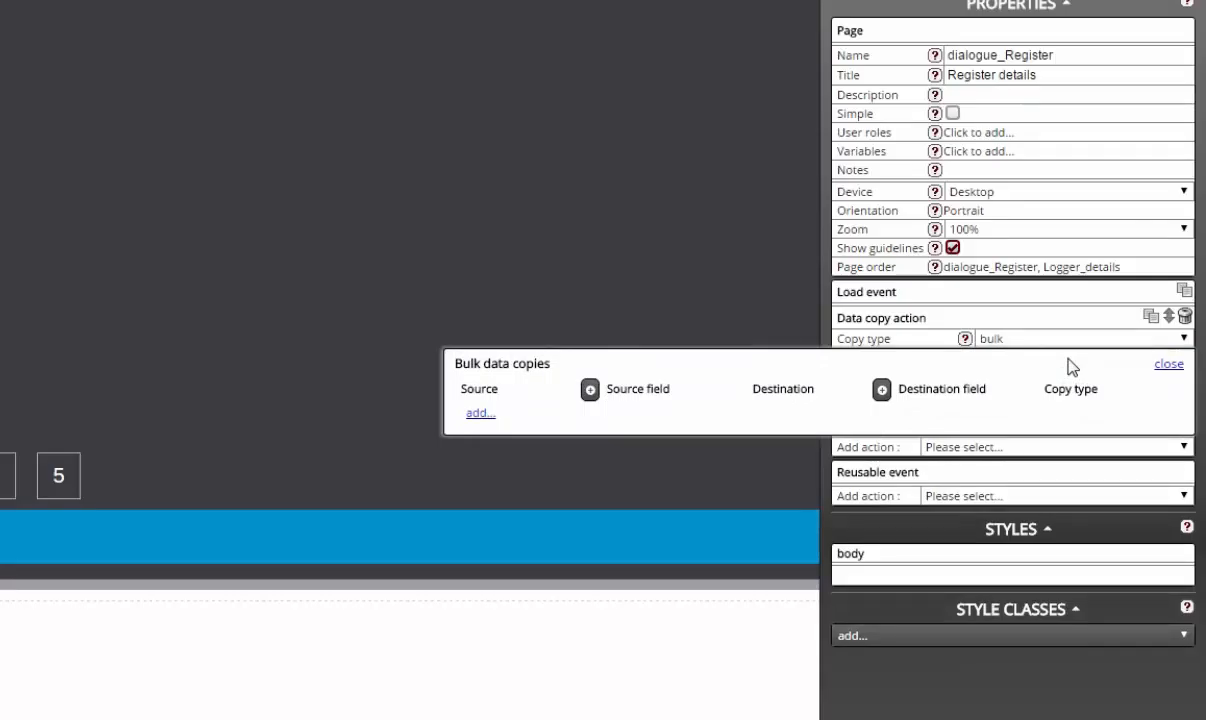
Step: Add all controls as destinations, remove the dstPerson row, and set every row's source to dstPerson
left_click(881, 389)
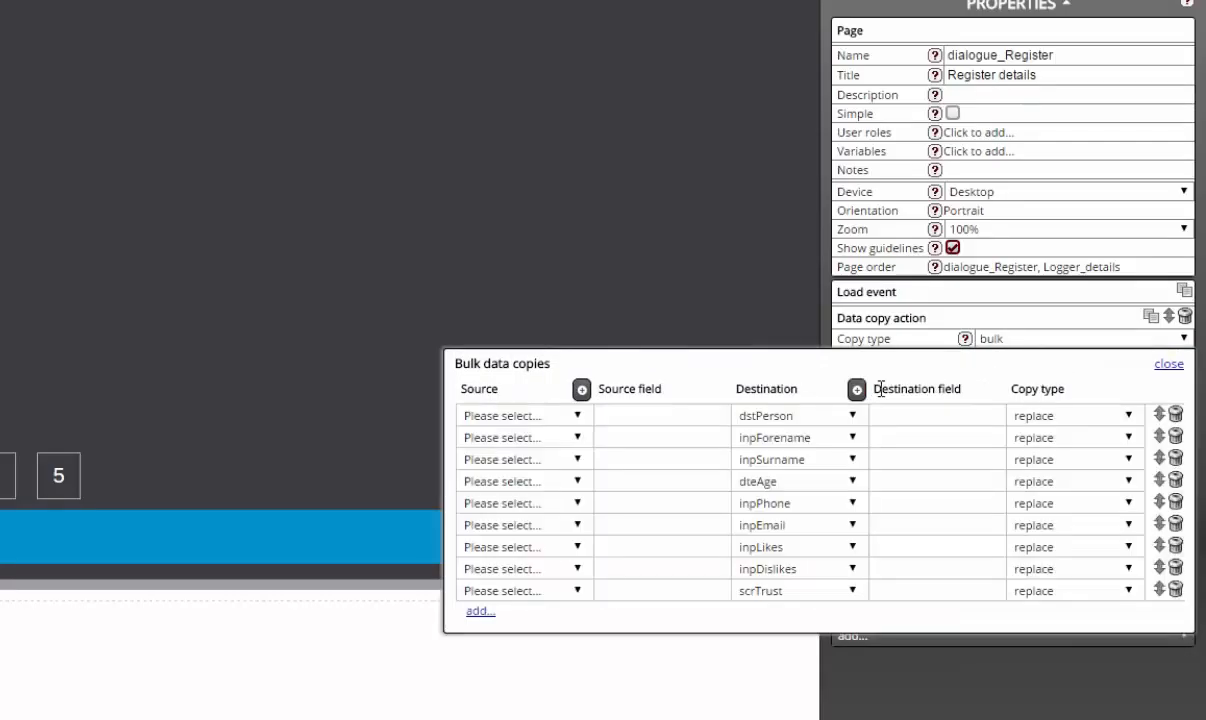
left_click(1175, 415)
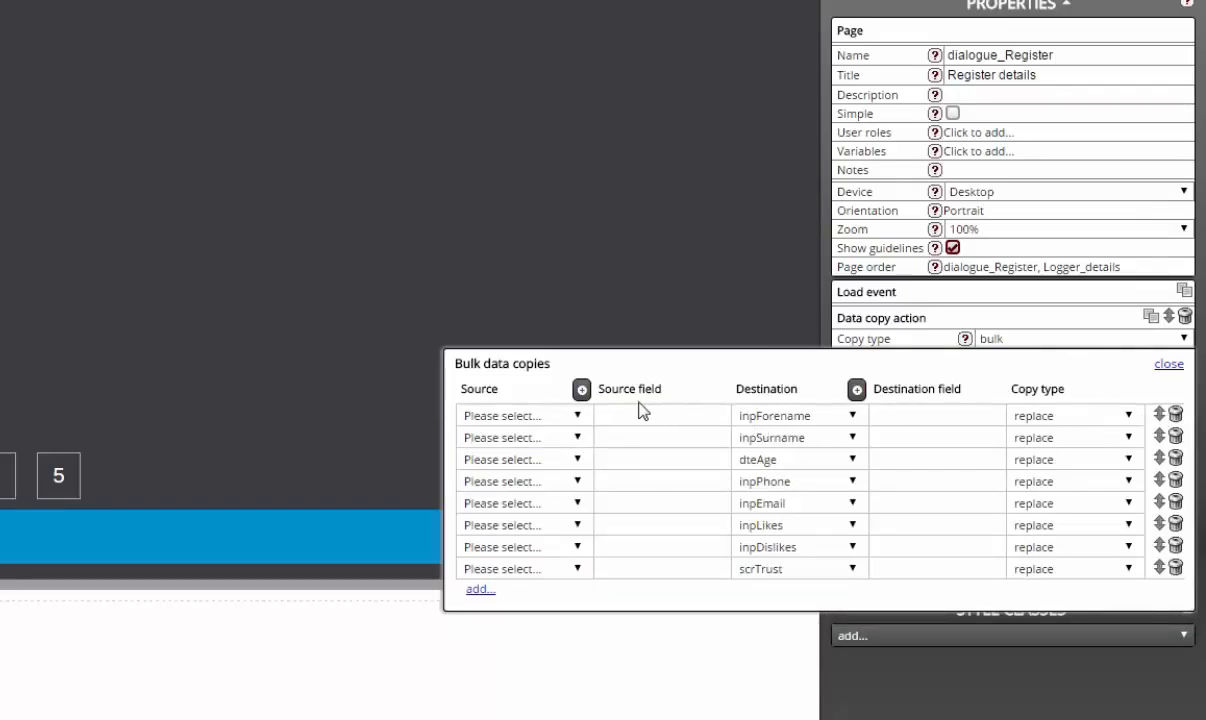
left_click(577, 415)
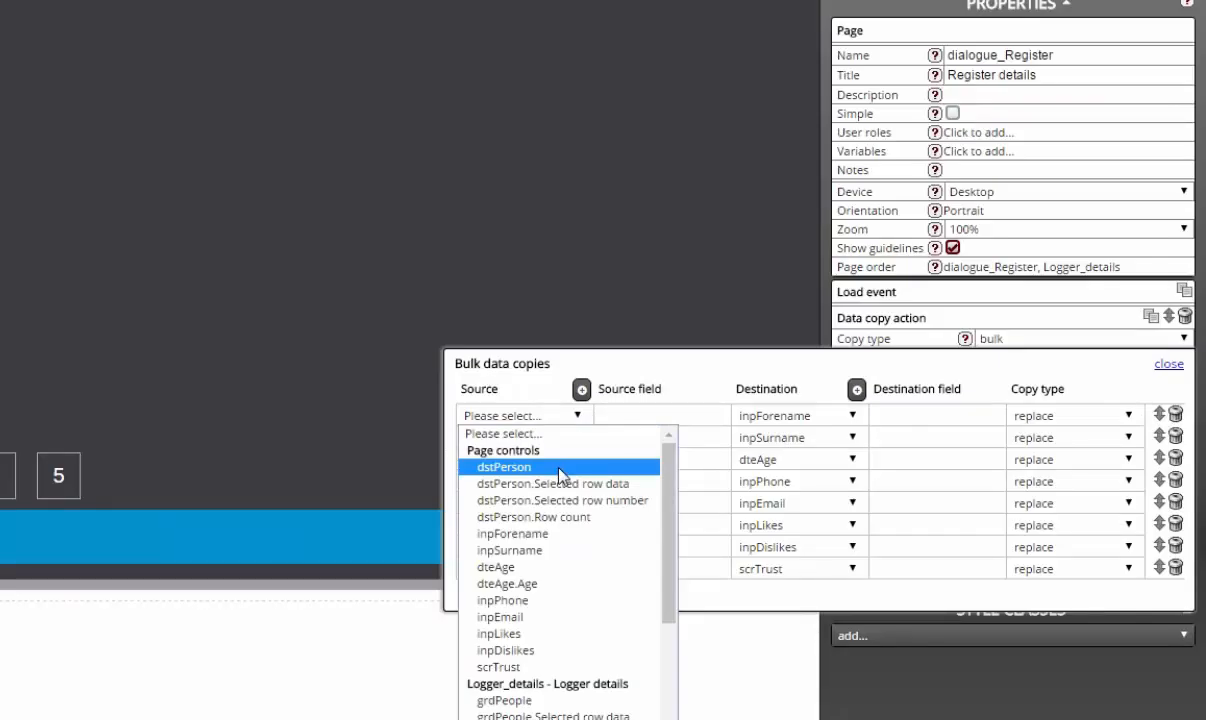
left_click(560, 469)
left_click(558, 442)
left_click(559, 490)
left_click(560, 462)
left_click(560, 512)
left_click(560, 483)
left_click(560, 534)
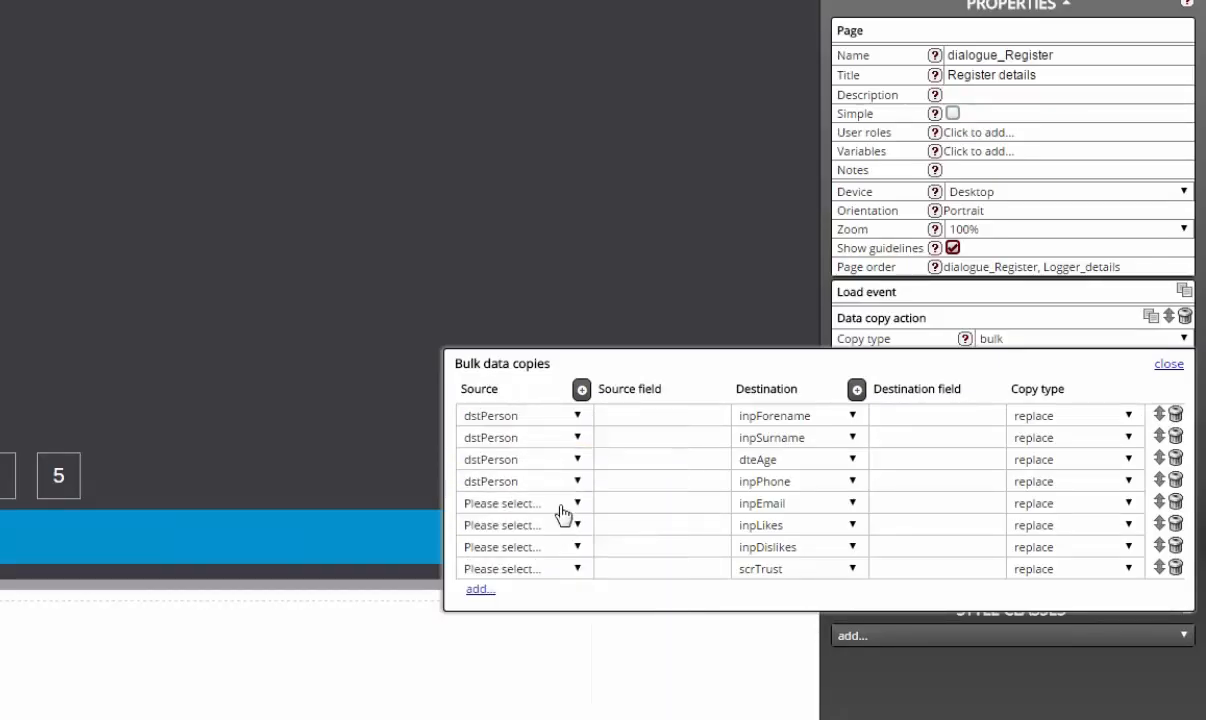
left_click(560, 505)
left_click(560, 550)
left_click(562, 598)
left_click(560, 570)
left_click(560, 619)
Step: Enter source fields forename, surname, age, phone, email, likes, dislikes and trust, then close the editor
left_click(668, 415)
type("forename")
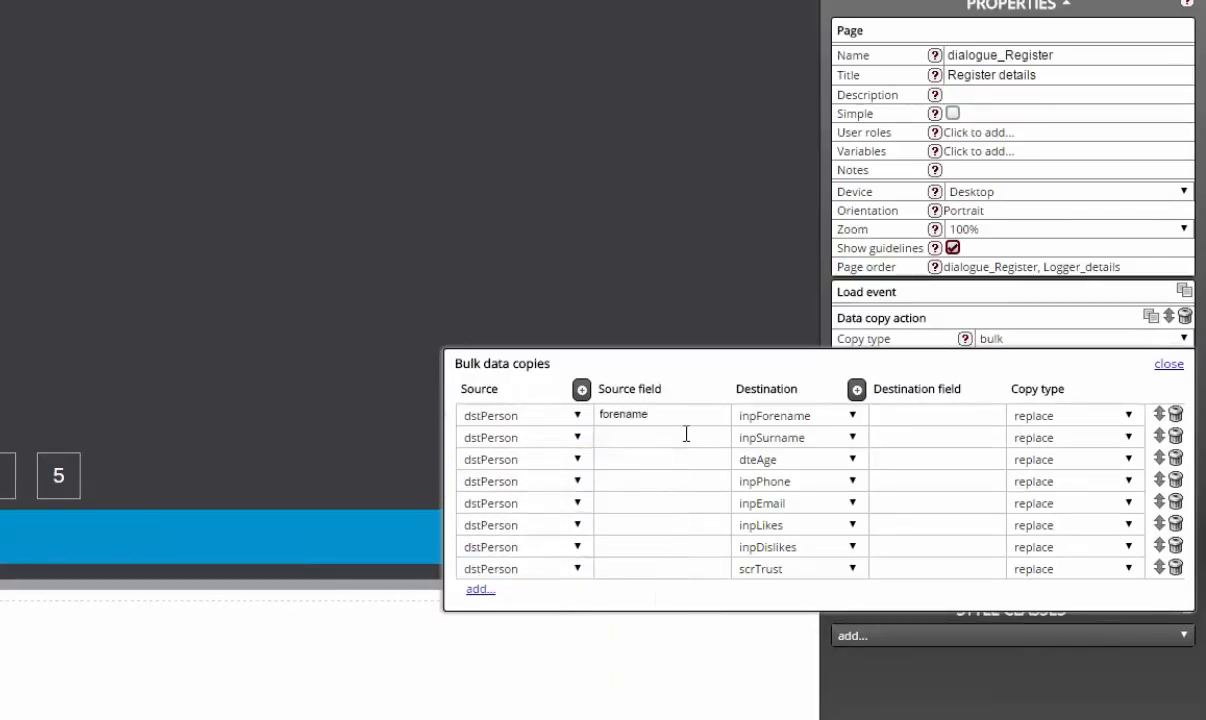
left_click(686, 434)
type("surname")
left_click(680, 459)
type("age")
left_click(678, 480)
type("phone")
left_click(676, 502)
type("email")
left_click(649, 525)
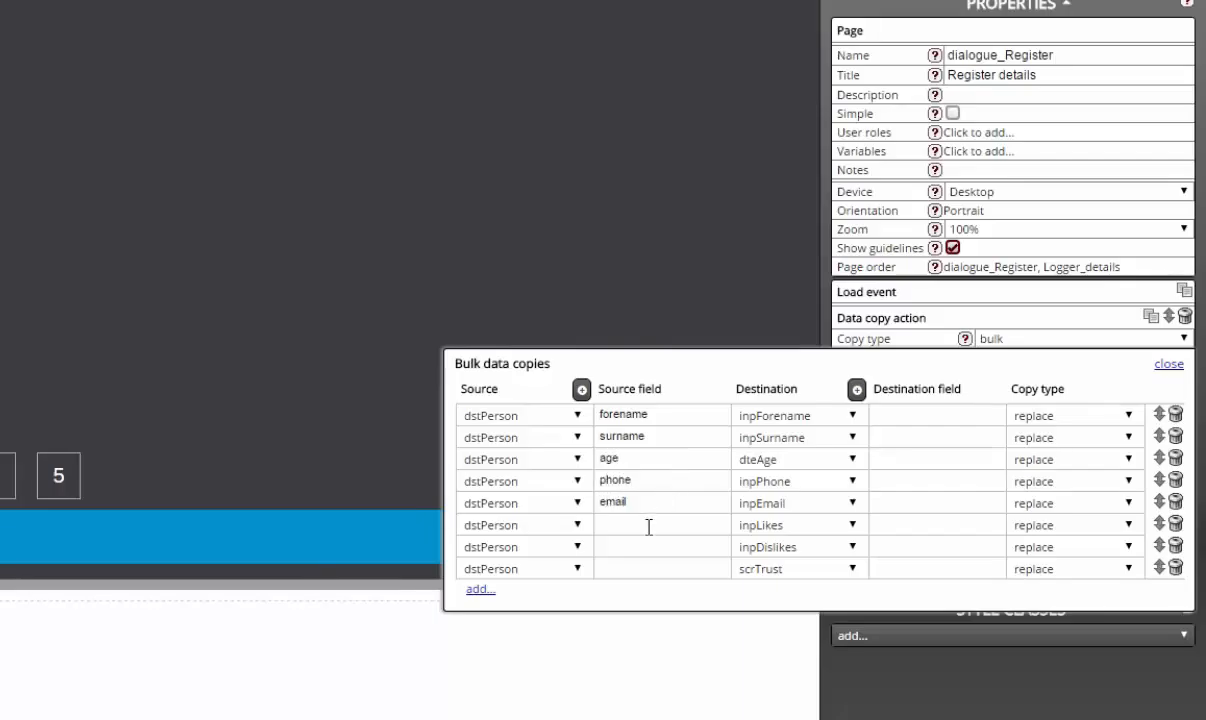
type("likes")
left_click(641, 543)
type("dislikes")
left_click(647, 567)
type("trust")
left_click(1166, 364)
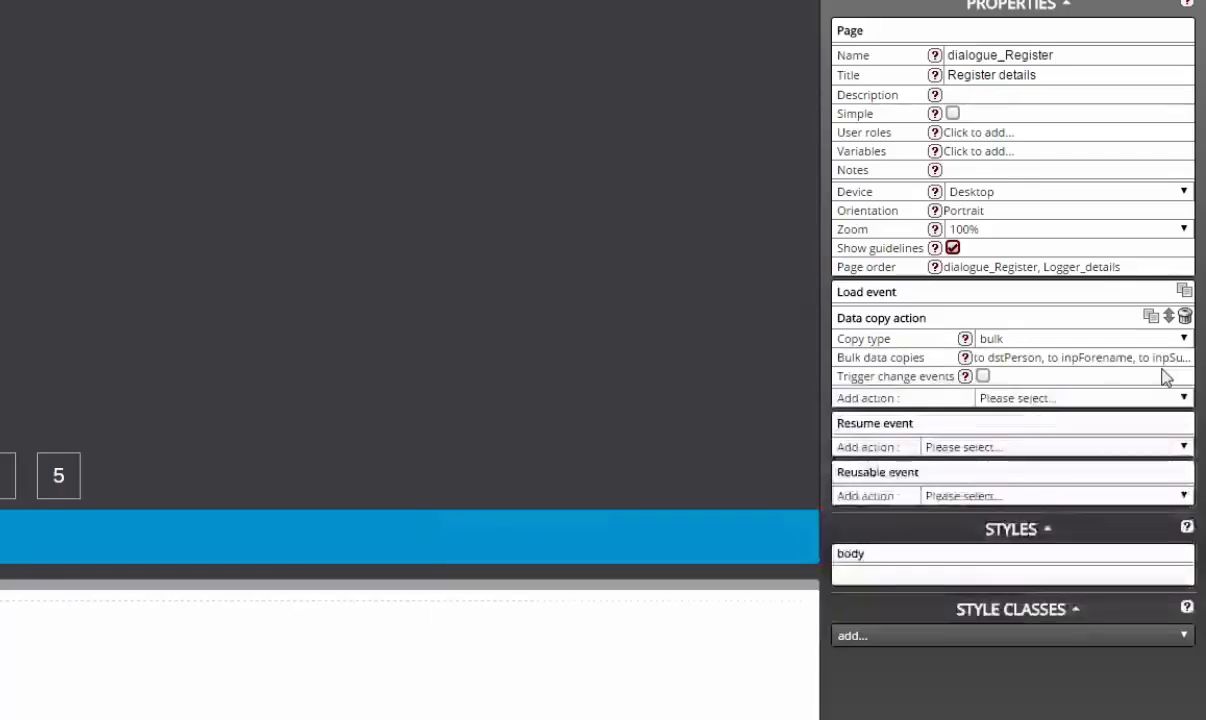
left_click(127, 638)
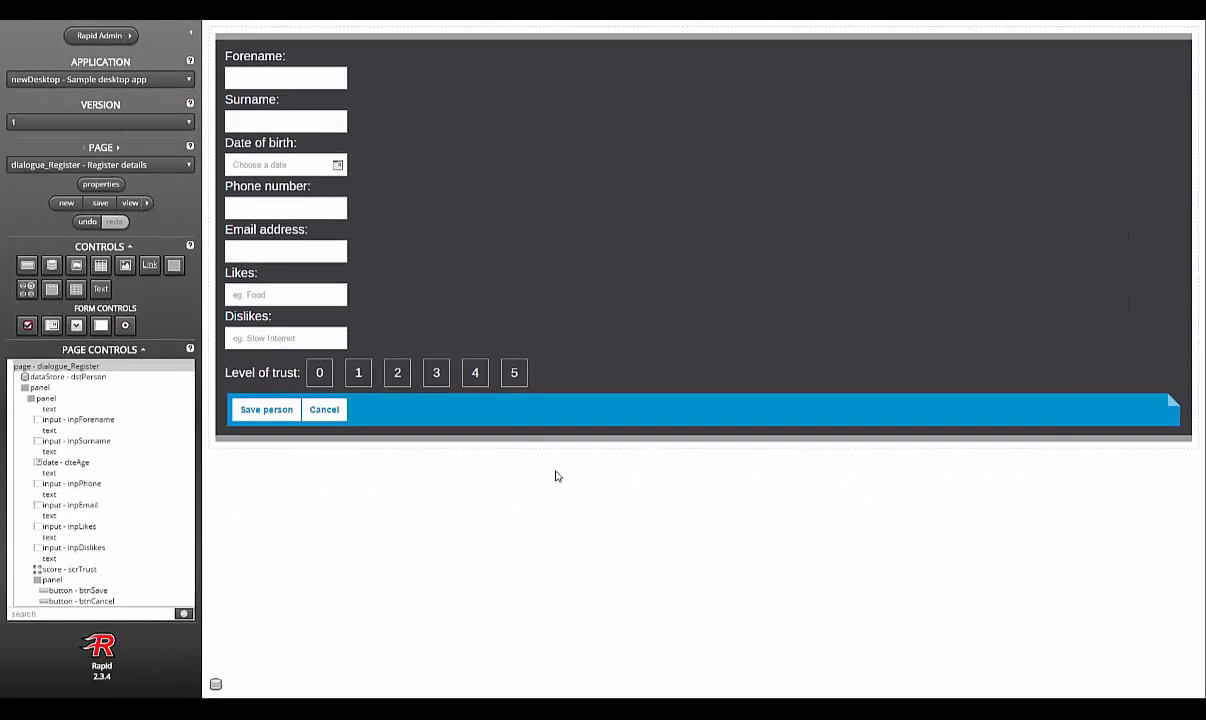
Step: Save dialogue_Register, move it after Logger_details in the page order, and save again
left_click(106, 205)
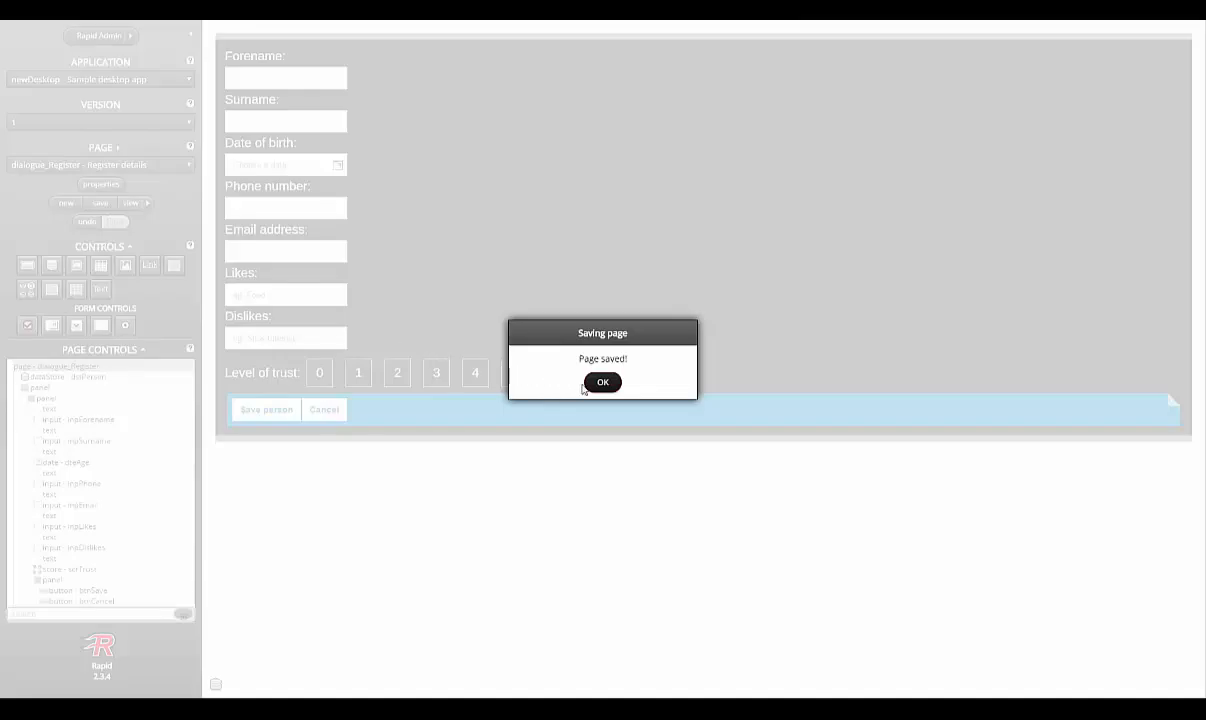
left_click(603, 383)
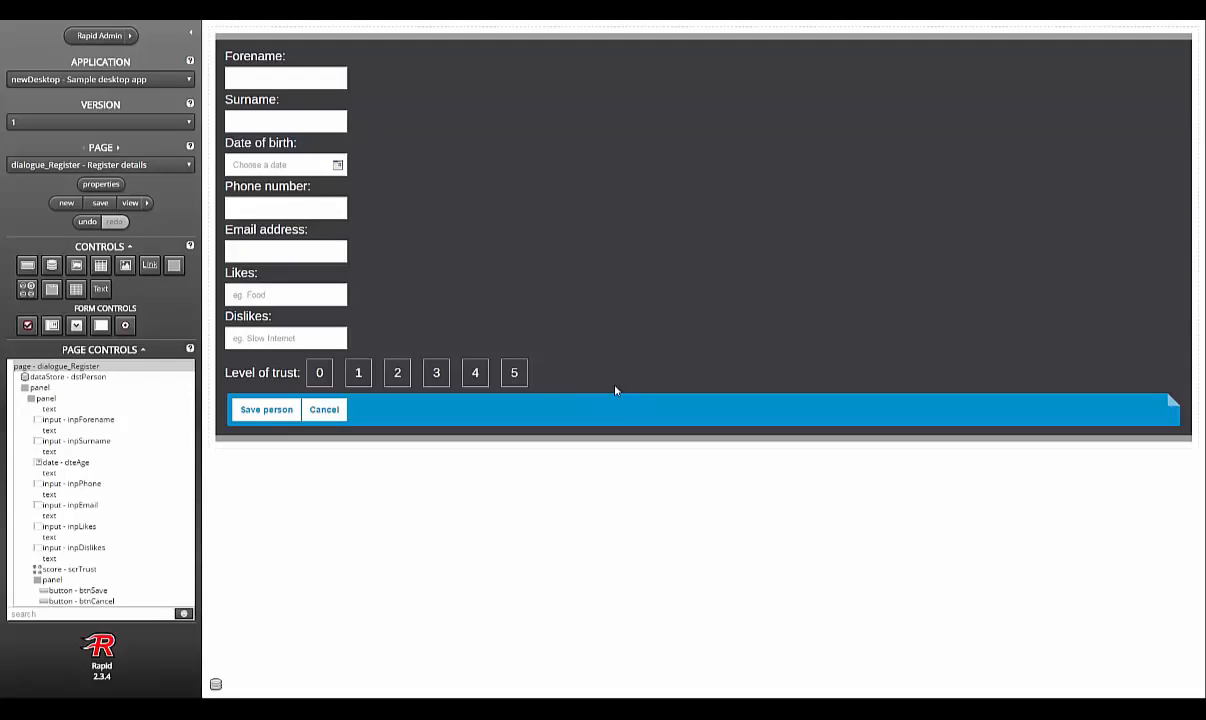
left_click(100, 184)
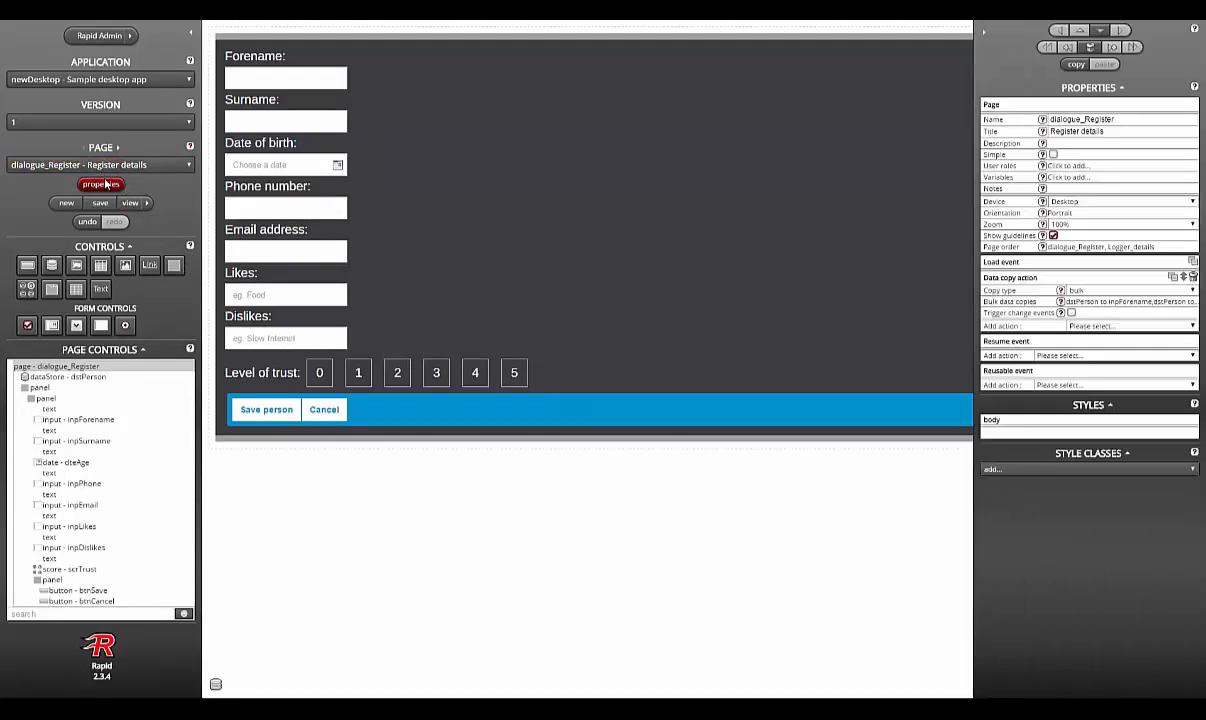
left_click(1107, 245)
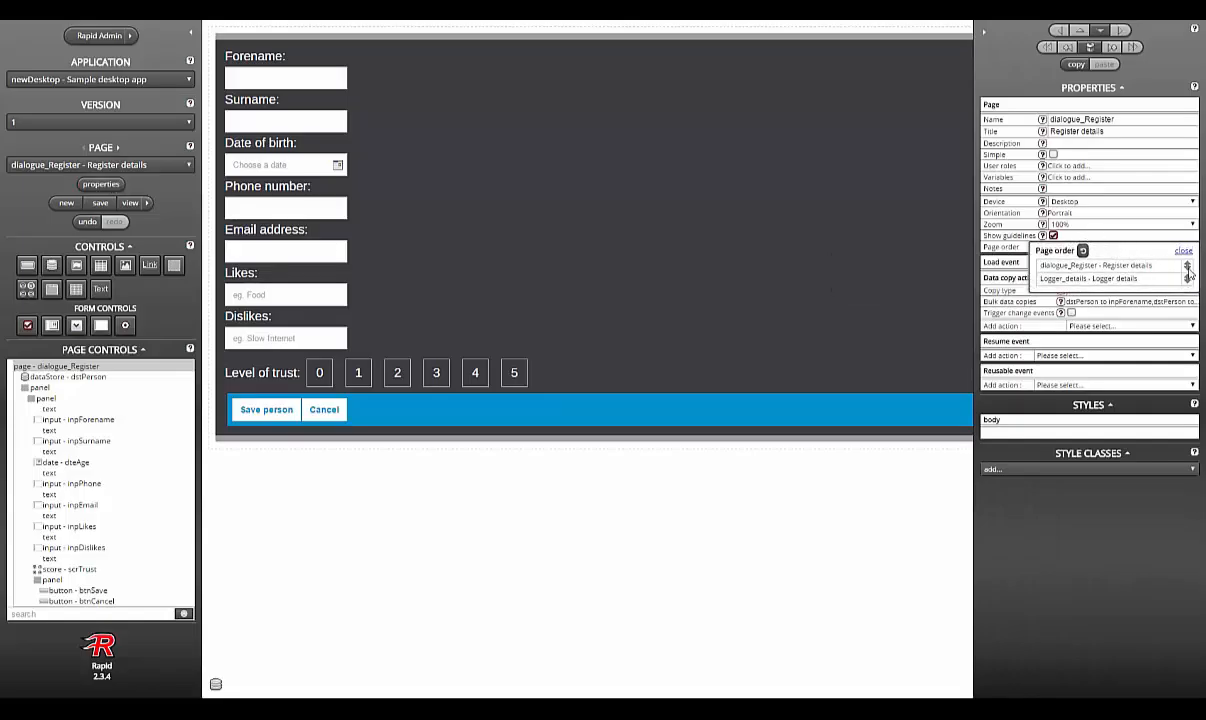
left_click(1188, 270)
left_click(1184, 254)
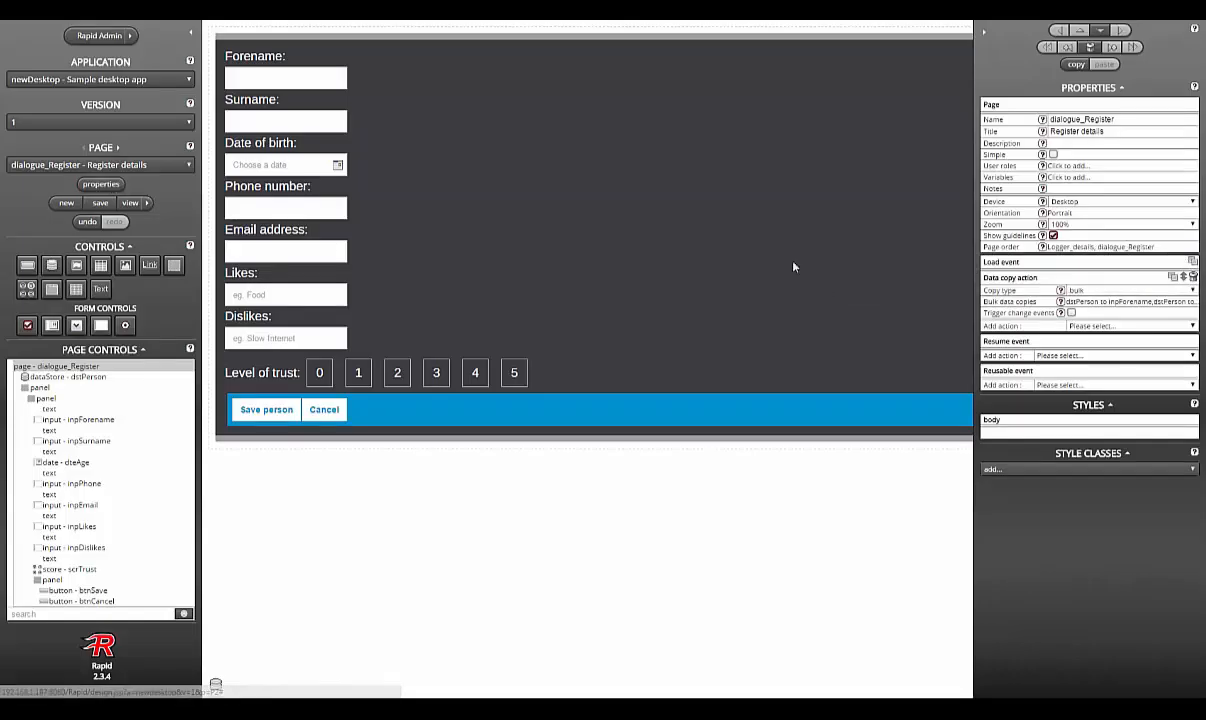
left_click(100, 201)
left_click(602, 382)
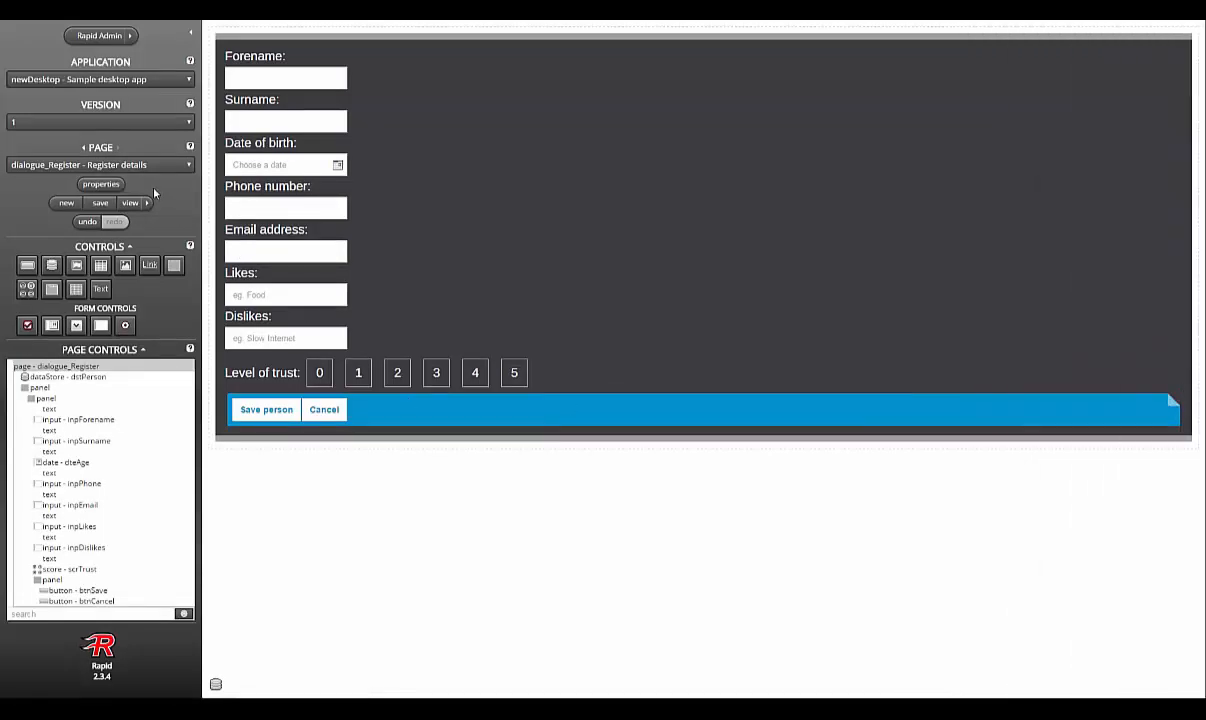
Step: On Logger_details, make the page load event hide pnlDetailControls with a Control action
left_click(84, 148)
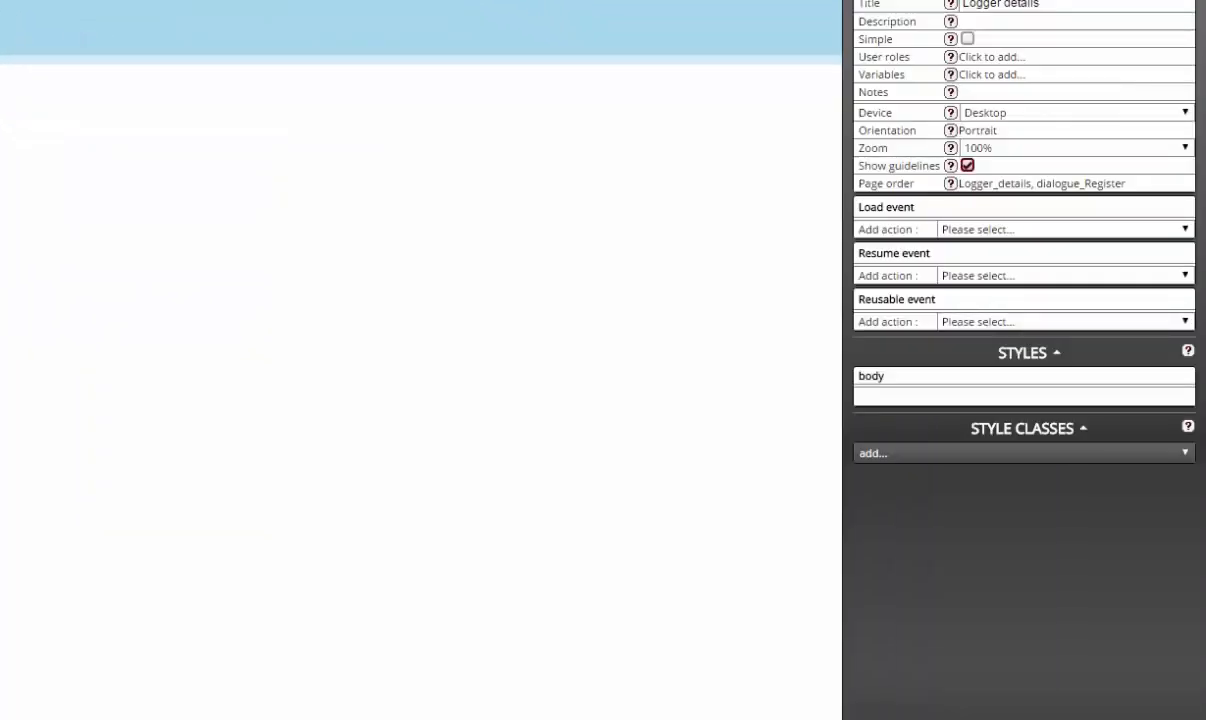
left_click(1009, 229)
left_click(1009, 275)
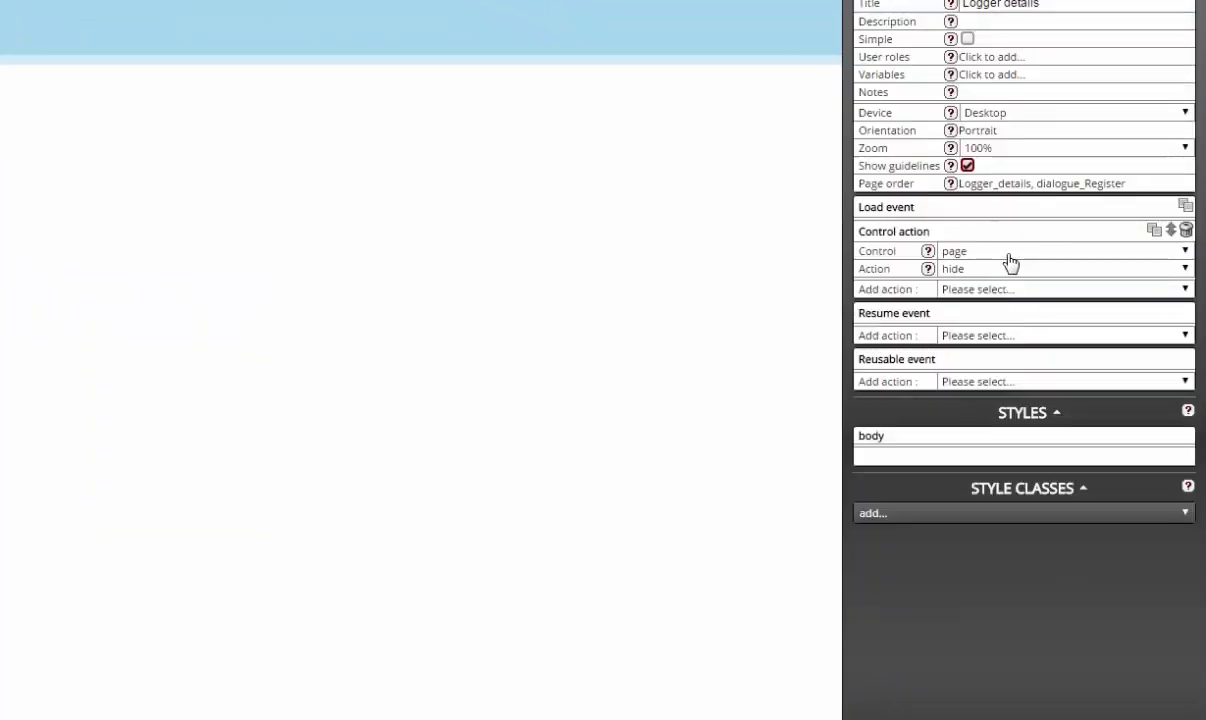
left_click(1009, 251)
left_click(1027, 331)
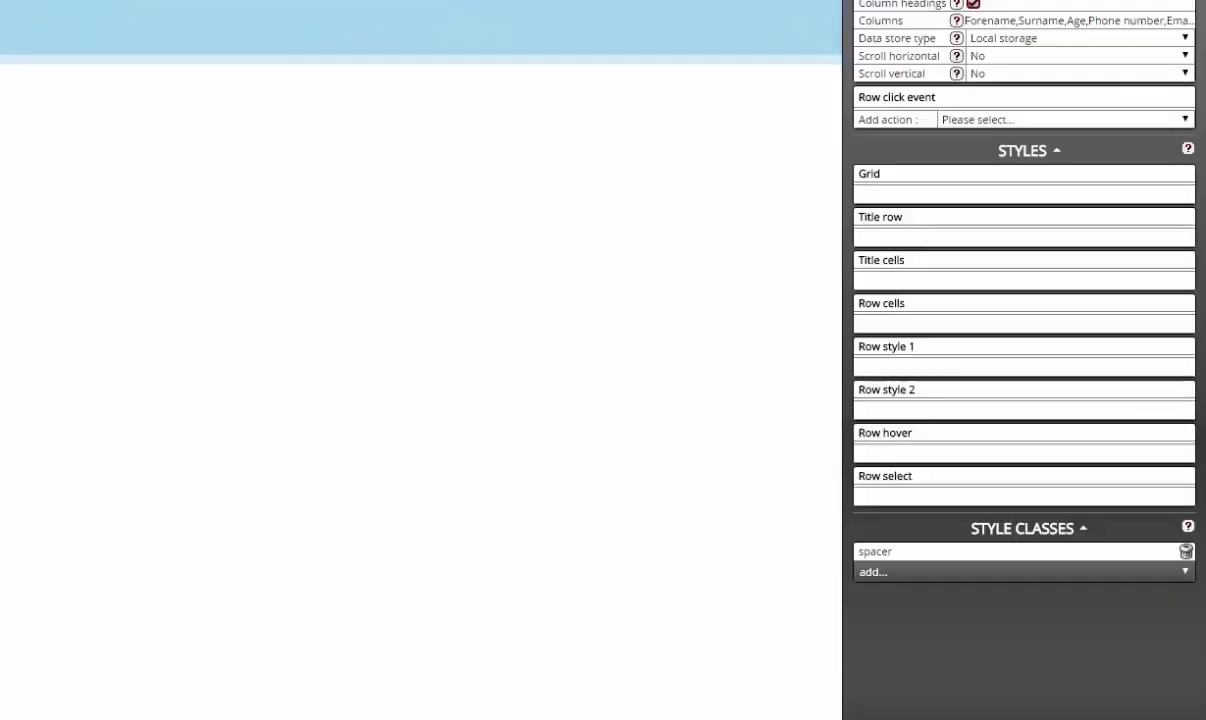
Step: Make a grdPeople row click show pnlDetailControls with a Control action
left_click(1012, 120)
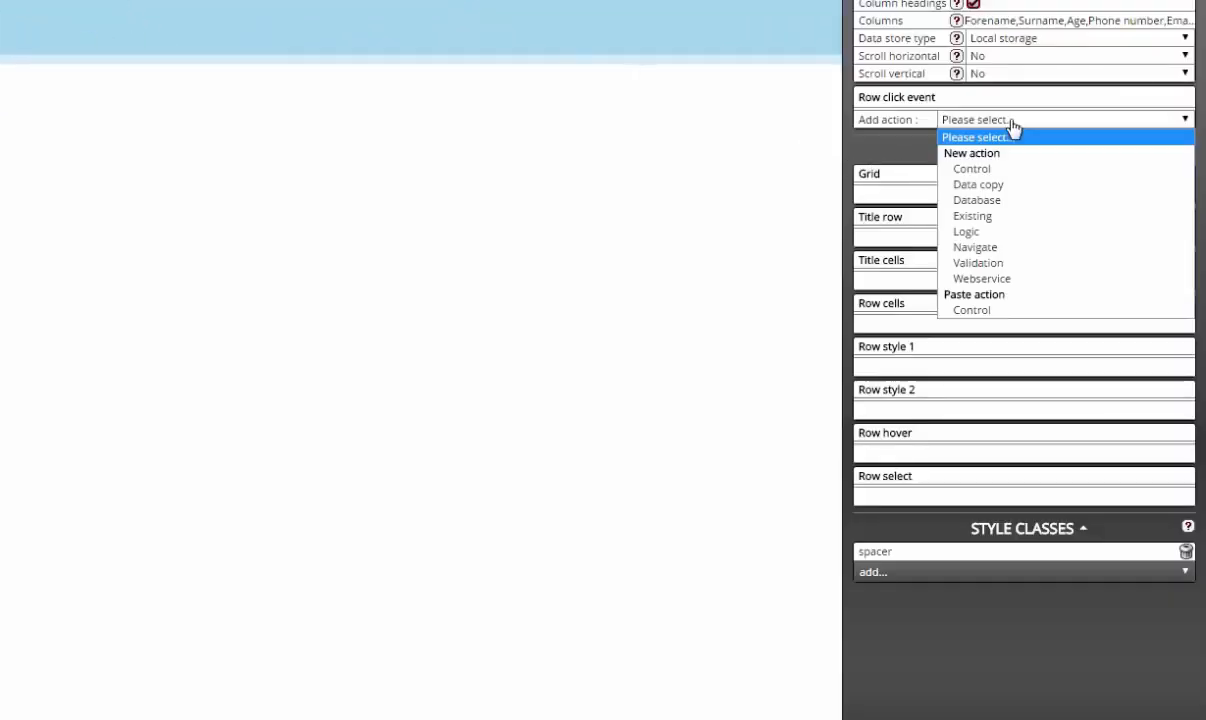
left_click(1020, 168)
left_click(1007, 147)
left_click(1023, 221)
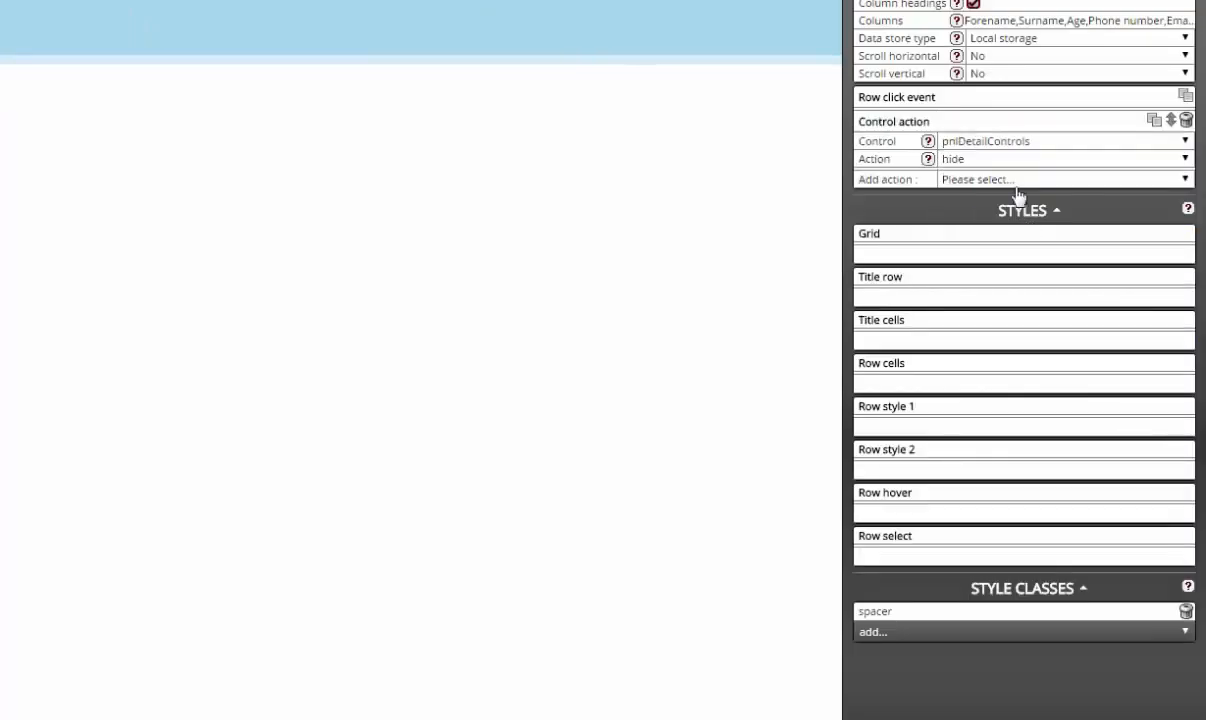
left_click(1012, 159)
left_click(1012, 192)
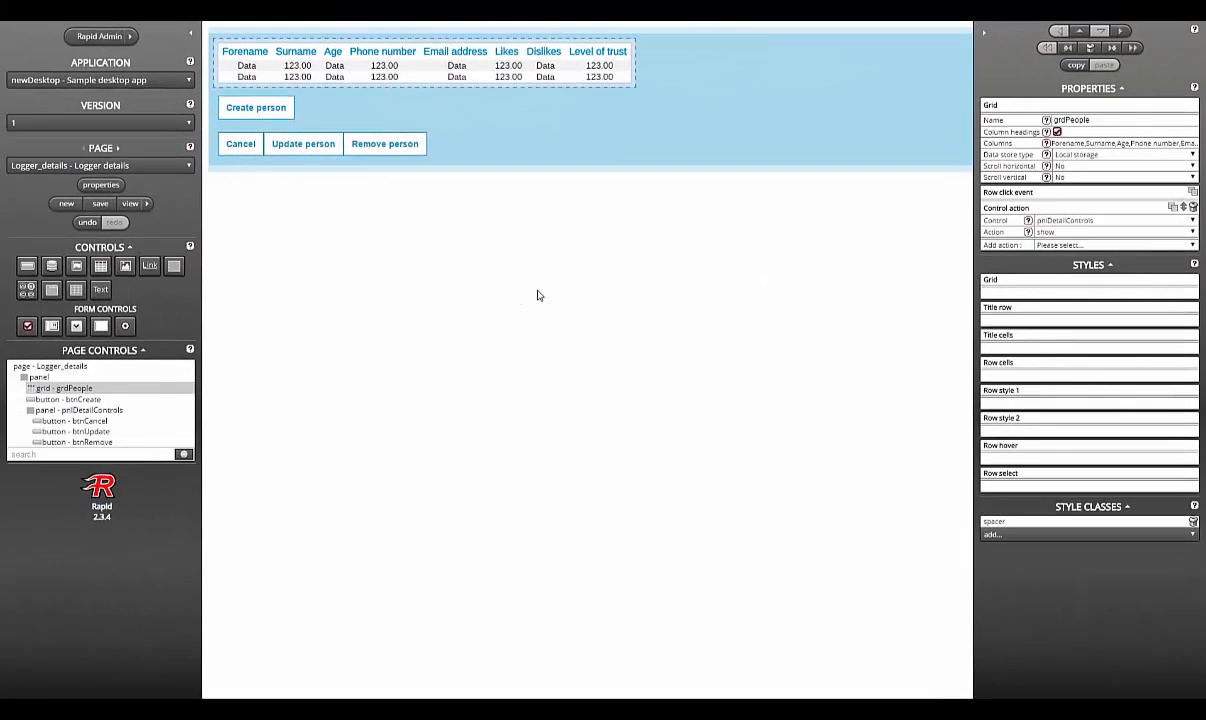
left_click(540, 296)
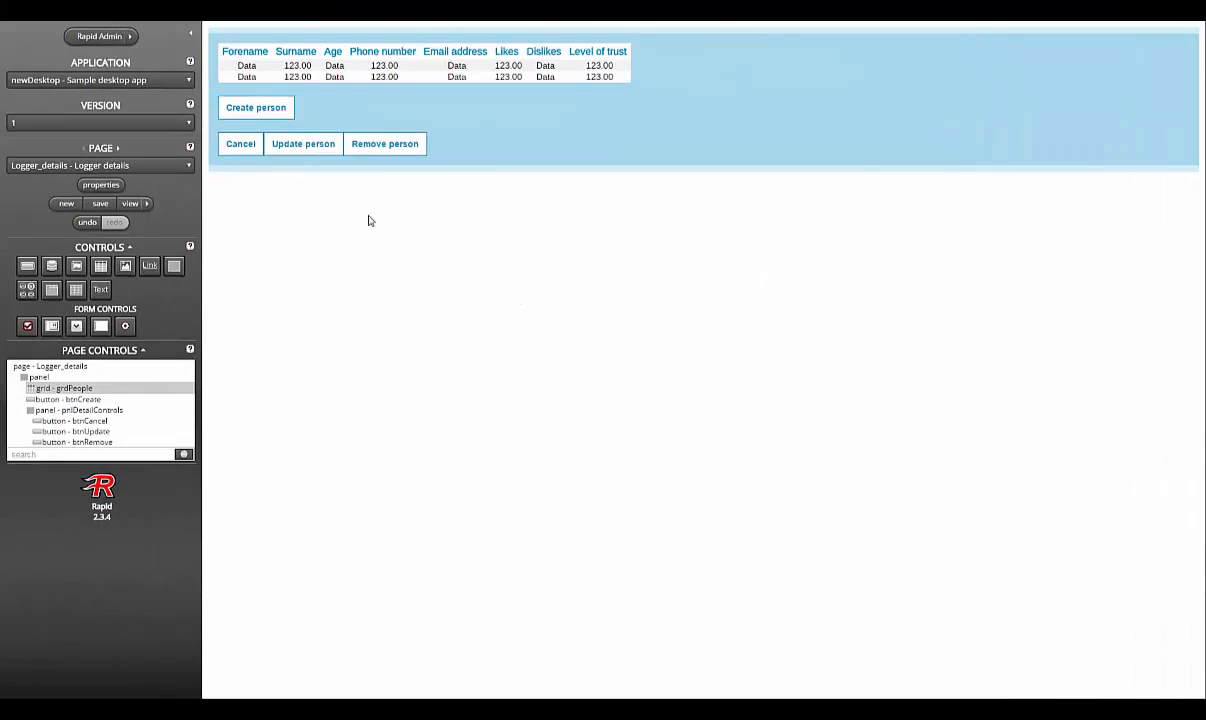
Step: Give Create person a Data copy action copying null into grdPeople's selected row number and dstPerson
left_click(268, 110)
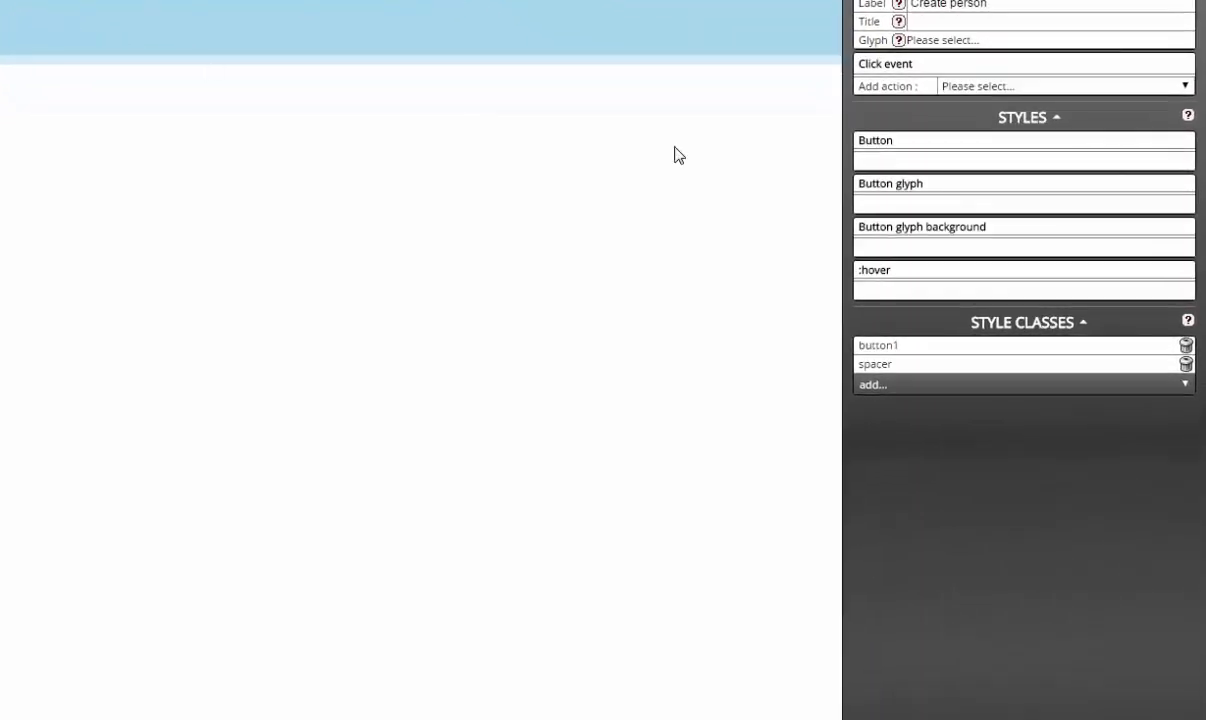
left_click(1060, 87)
left_click(1055, 149)
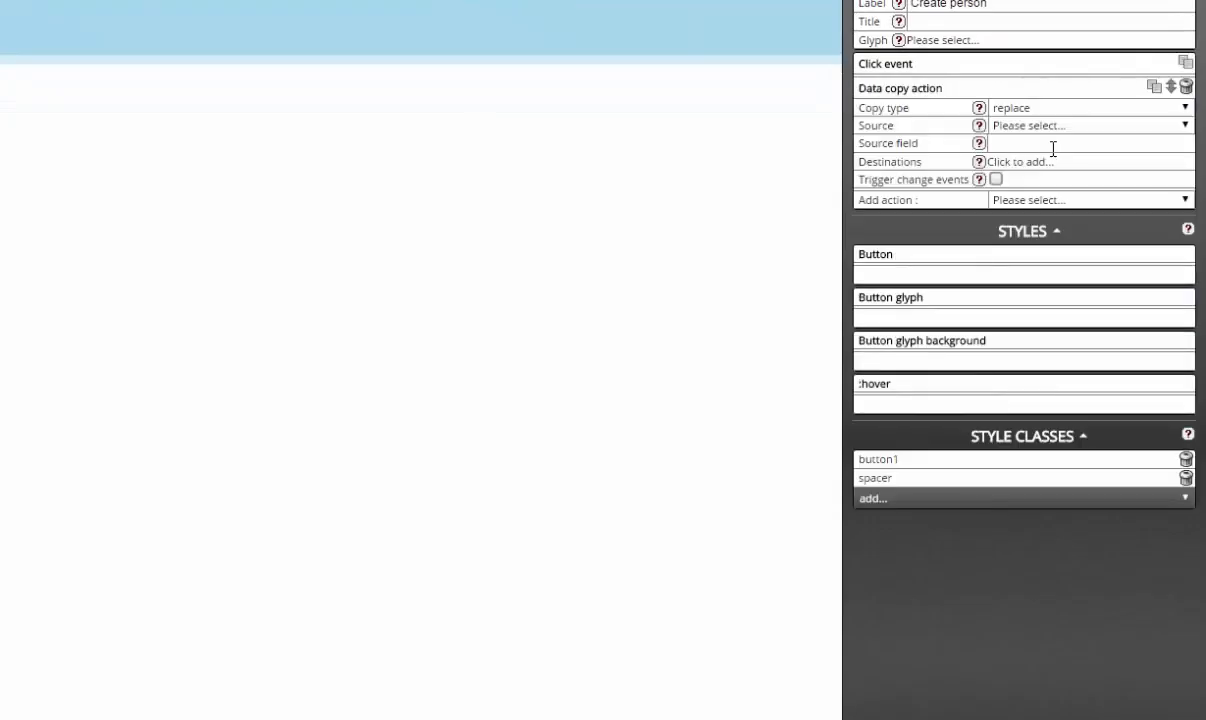
left_click(1057, 127)
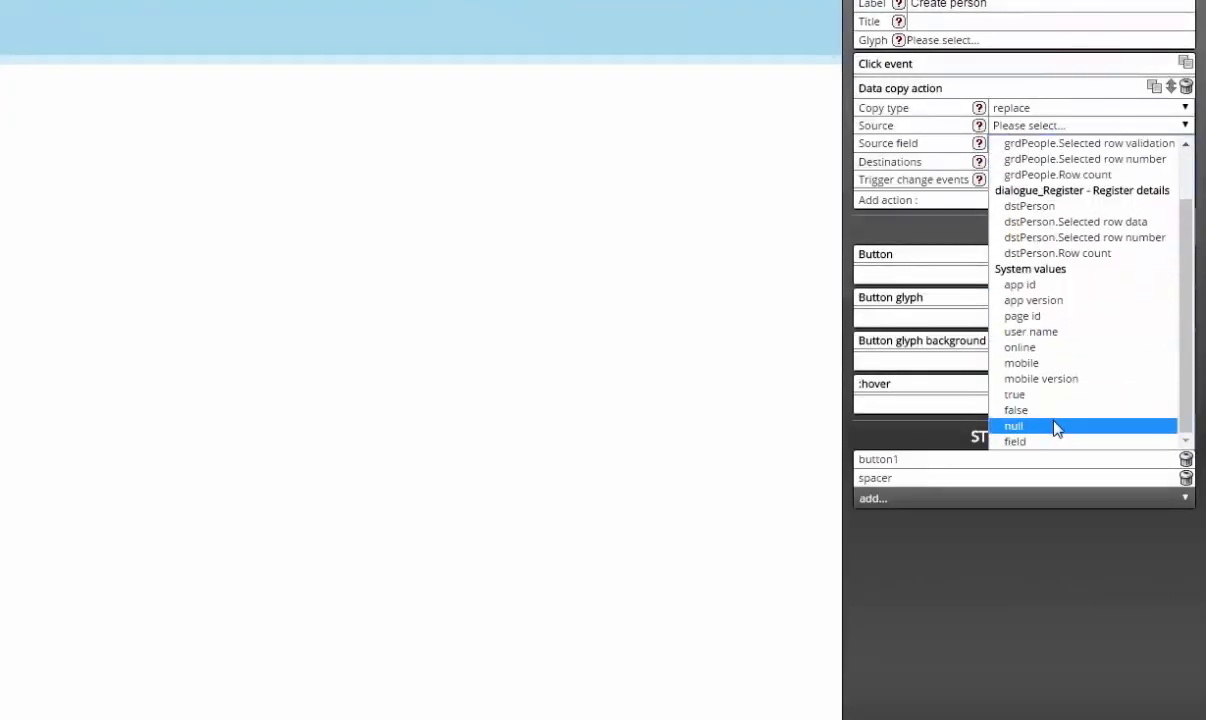
left_click(1056, 426)
left_click(1020, 162)
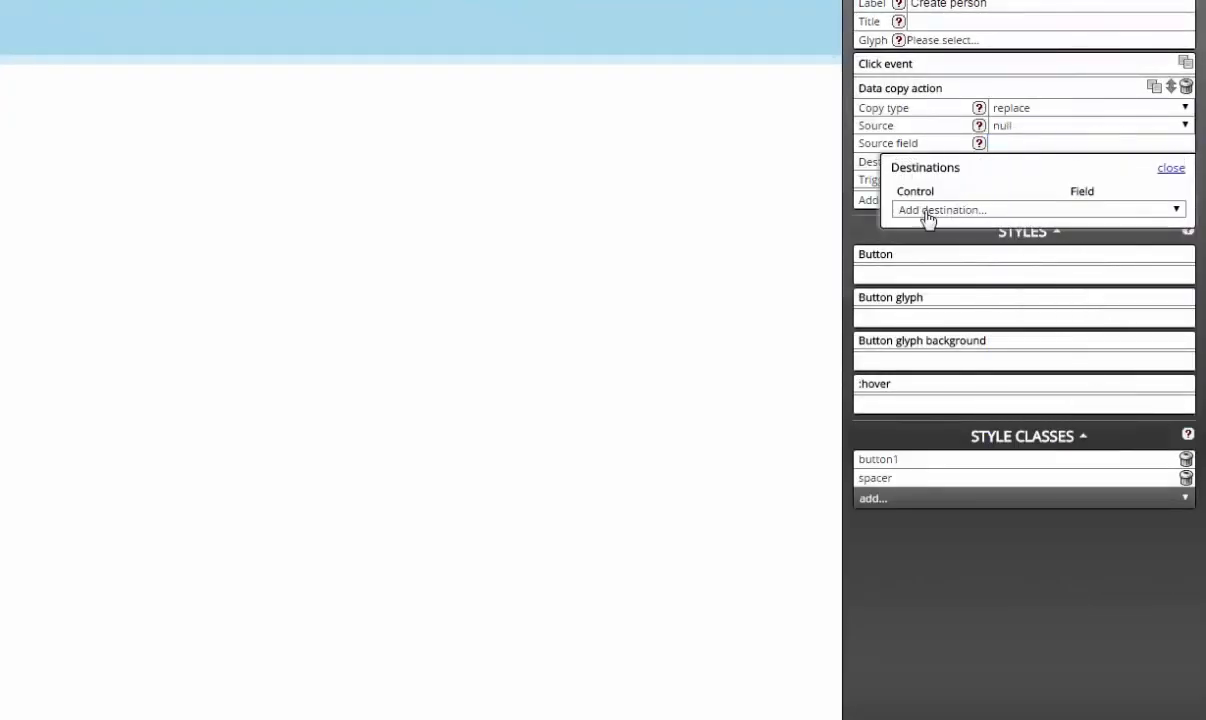
left_click(930, 211)
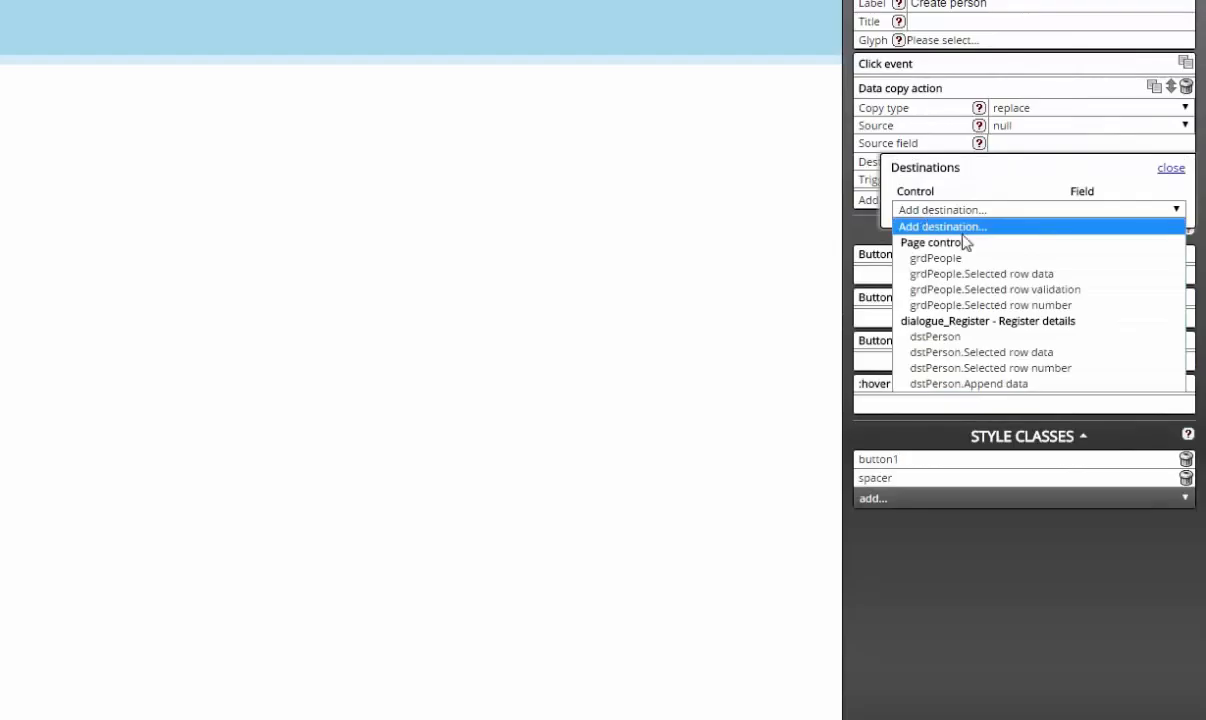
left_click(1024, 305)
left_click(1028, 232)
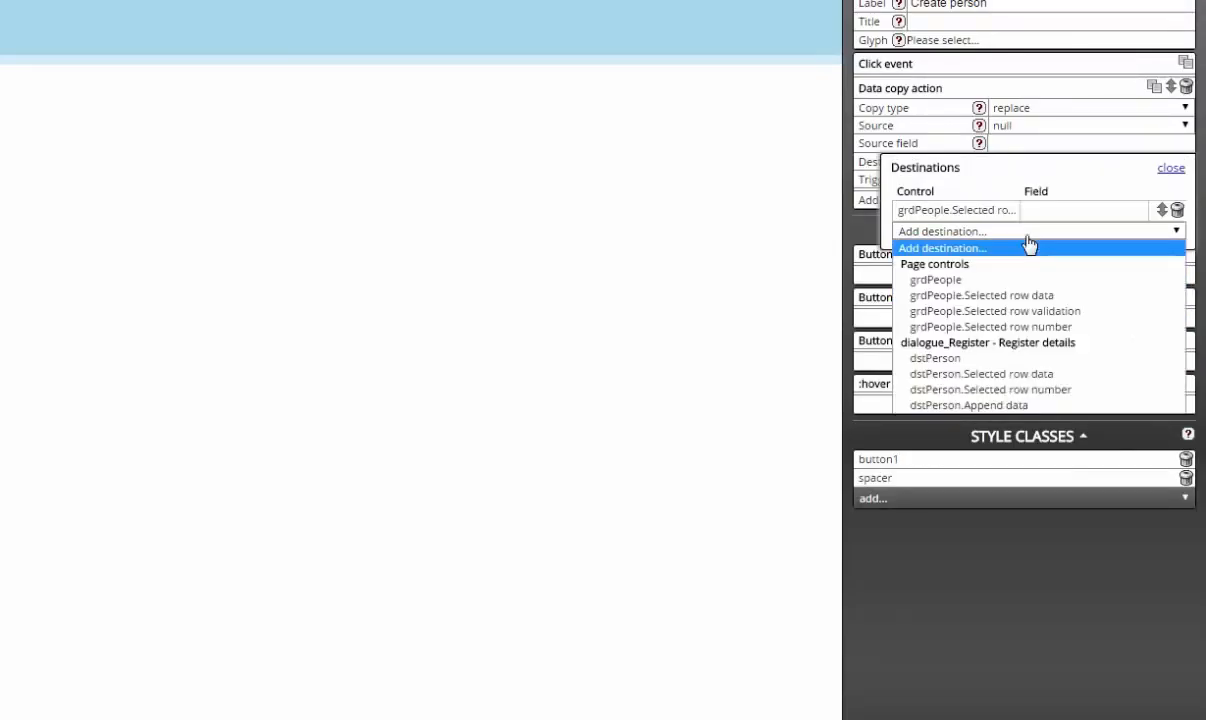
left_click(1014, 362)
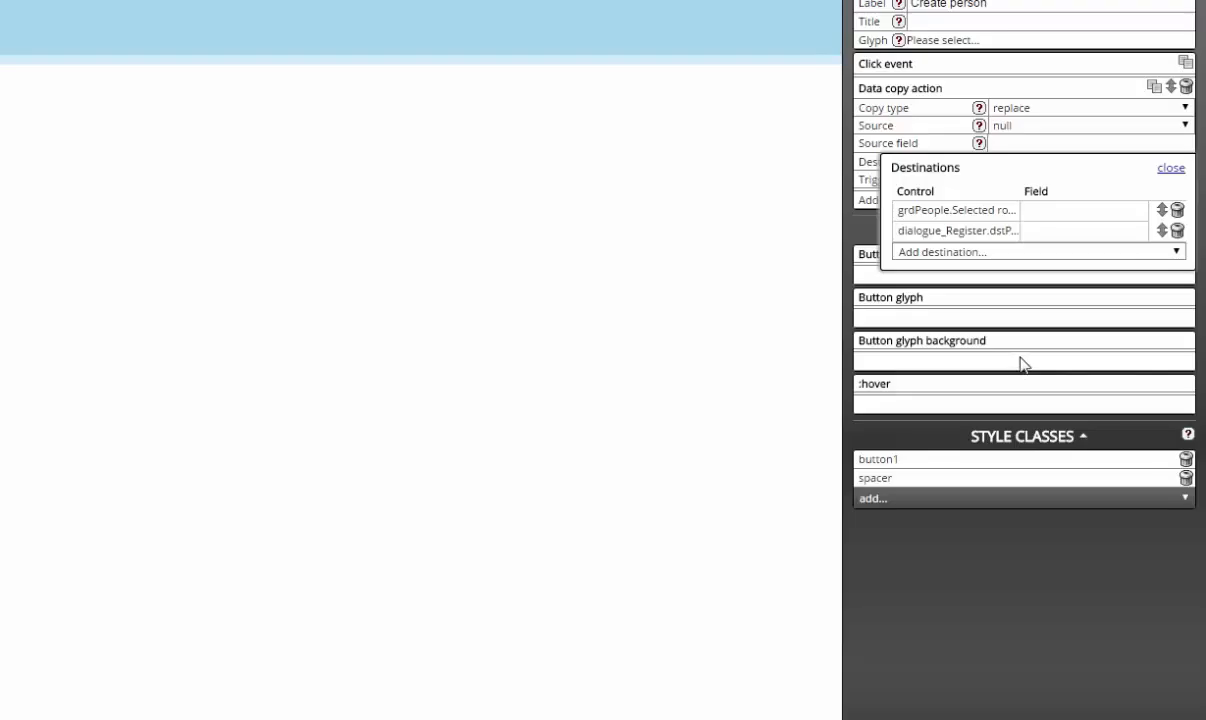
left_click(1169, 169)
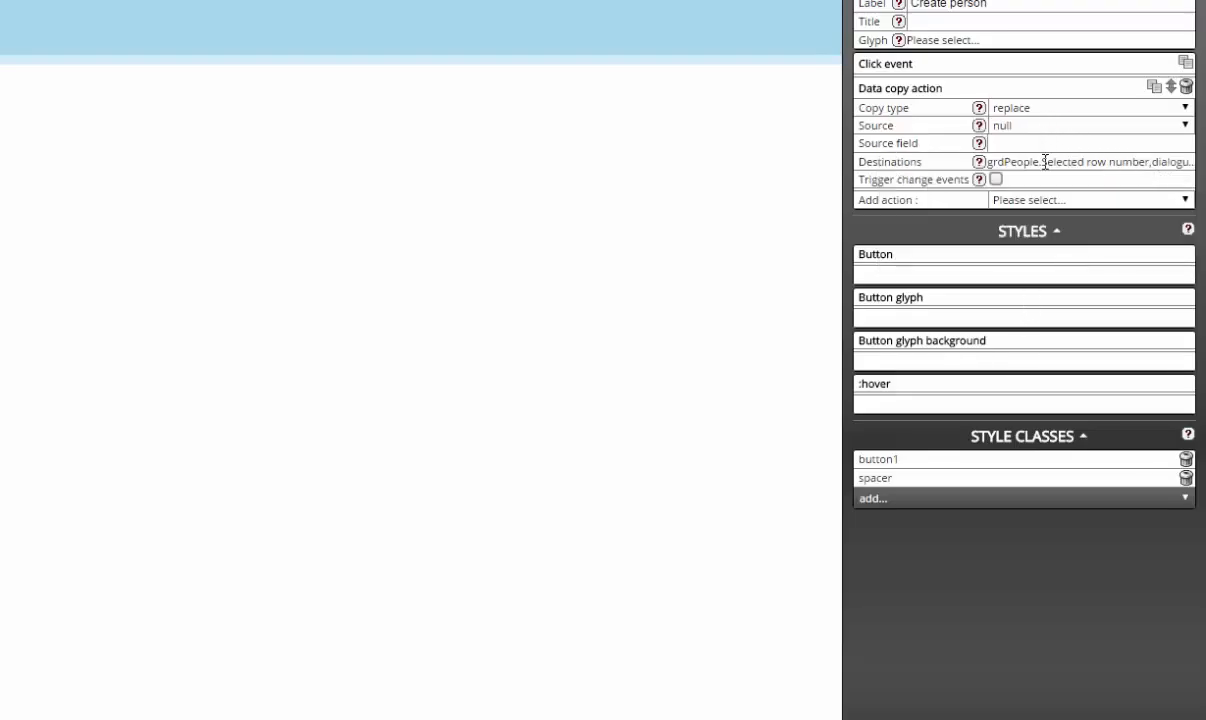
Step: Add a Navigate action opening dialogue_Register as a dialogue after the data copy
left_click(1043, 201)
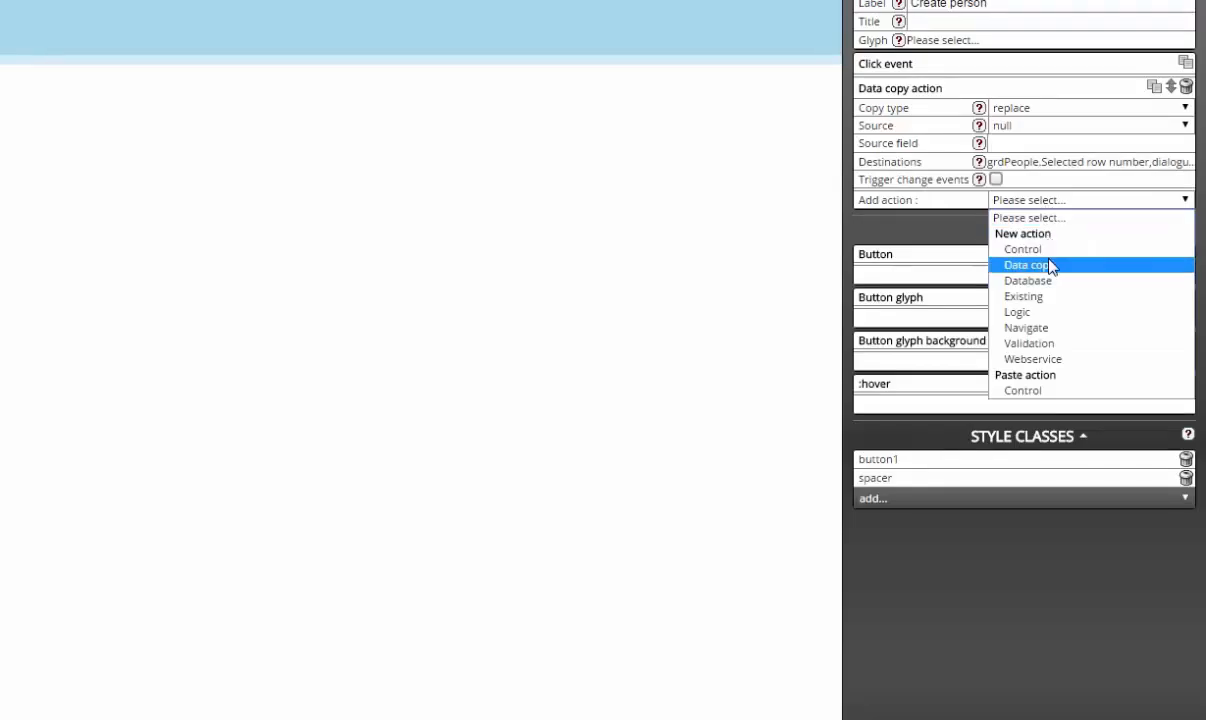
left_click(1040, 328)
left_click(1035, 222)
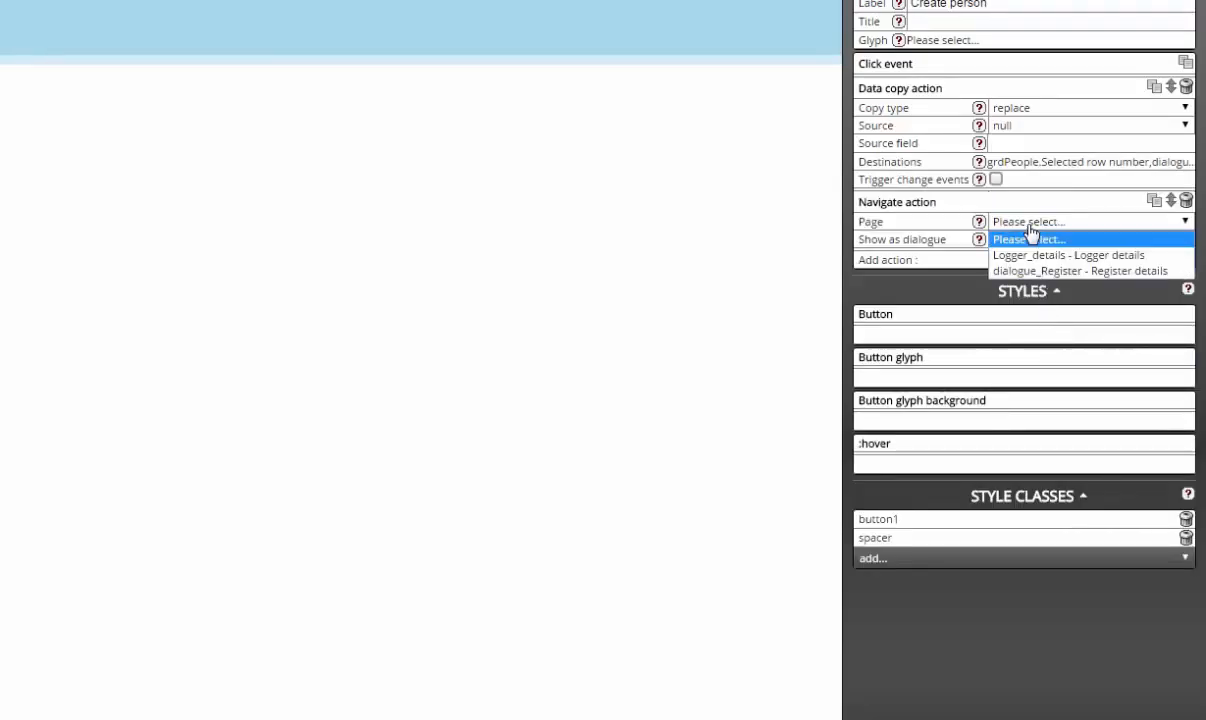
left_click(1031, 270)
left_click(996, 257)
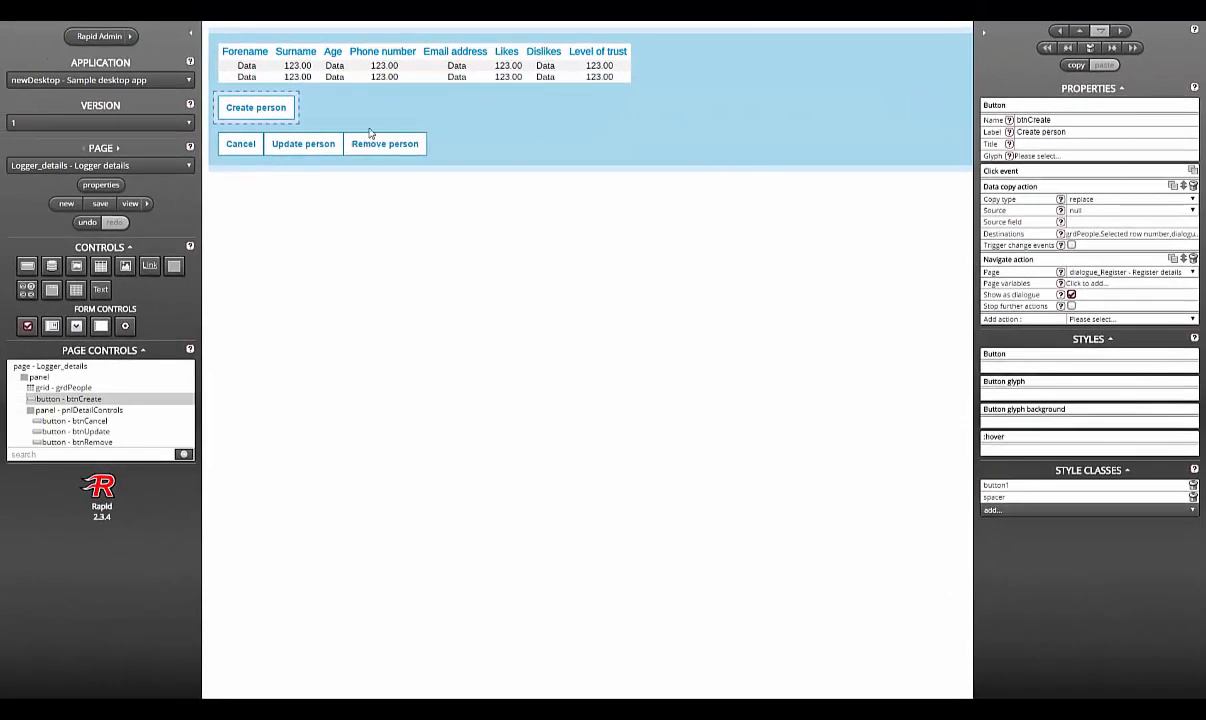
left_click(310, 140)
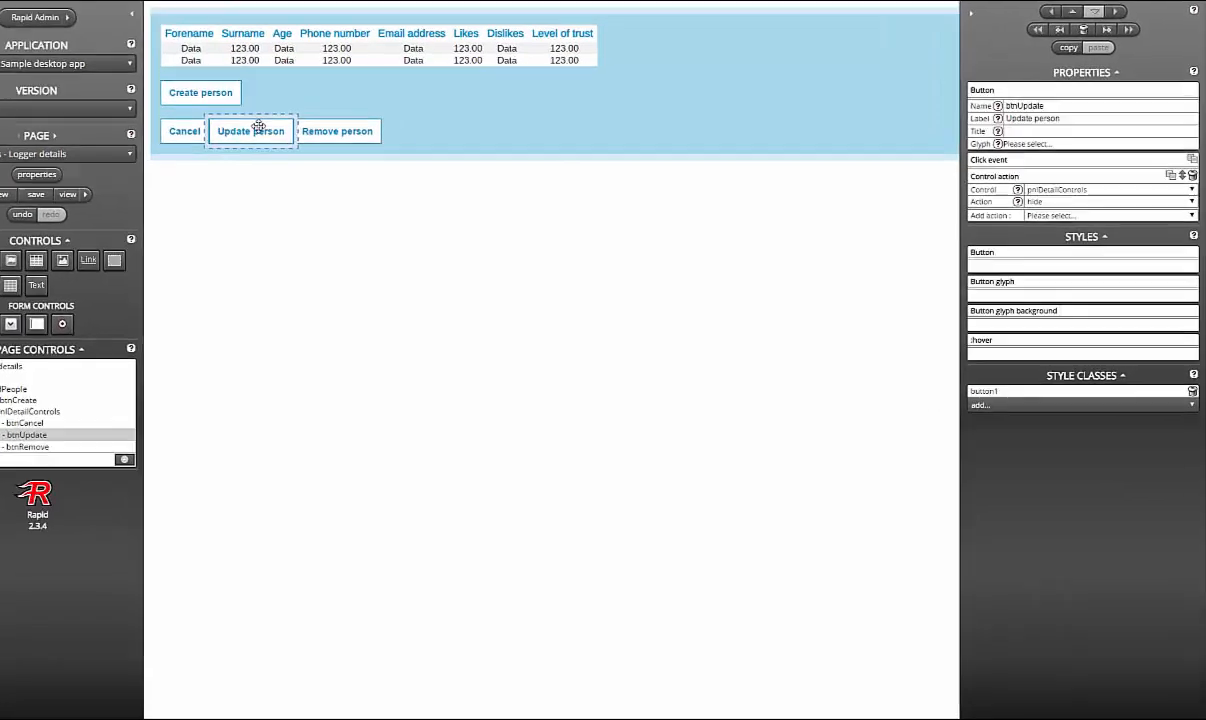
Step: Add a Data copy action to Update person copying grdPeople's selected row data into dstPerson
left_click(1105, 225)
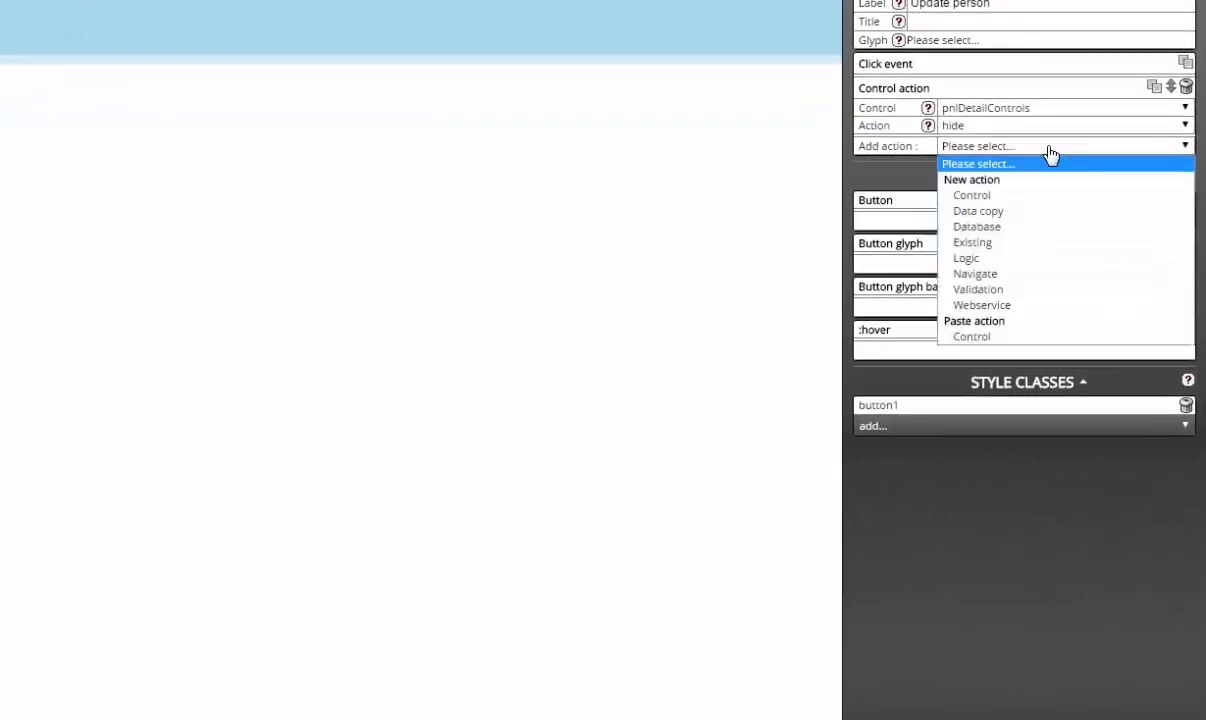
left_click(1047, 211)
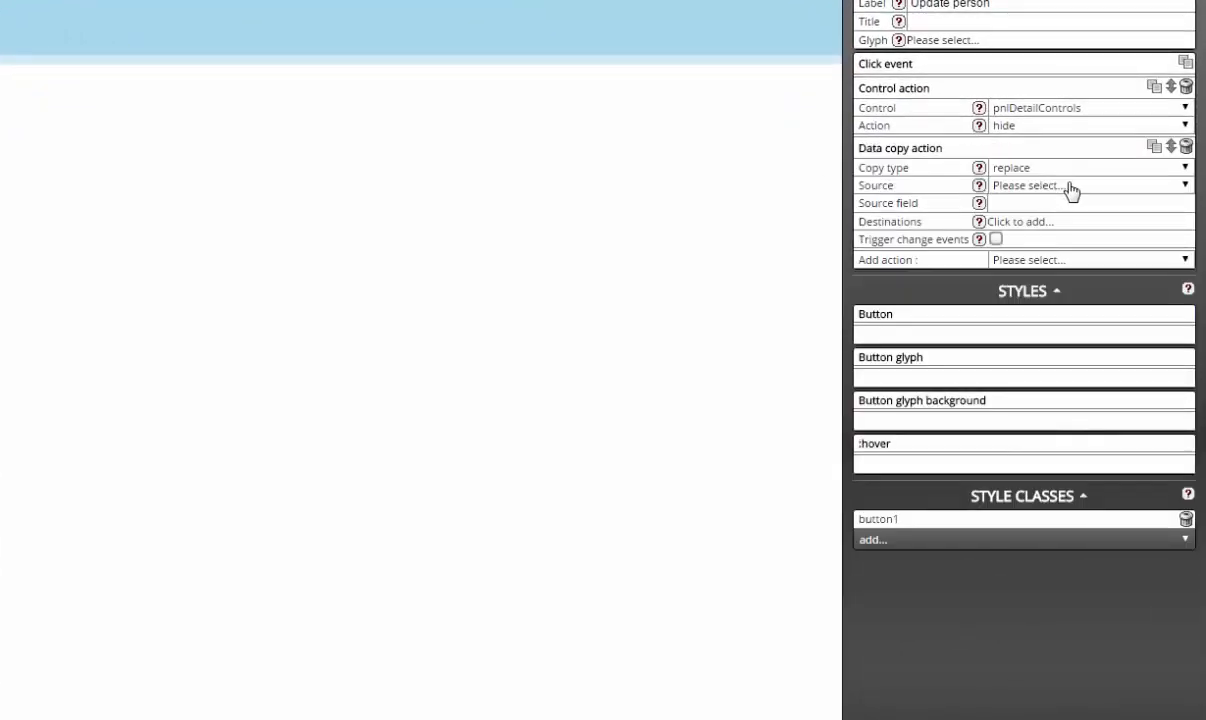
left_click(1070, 188)
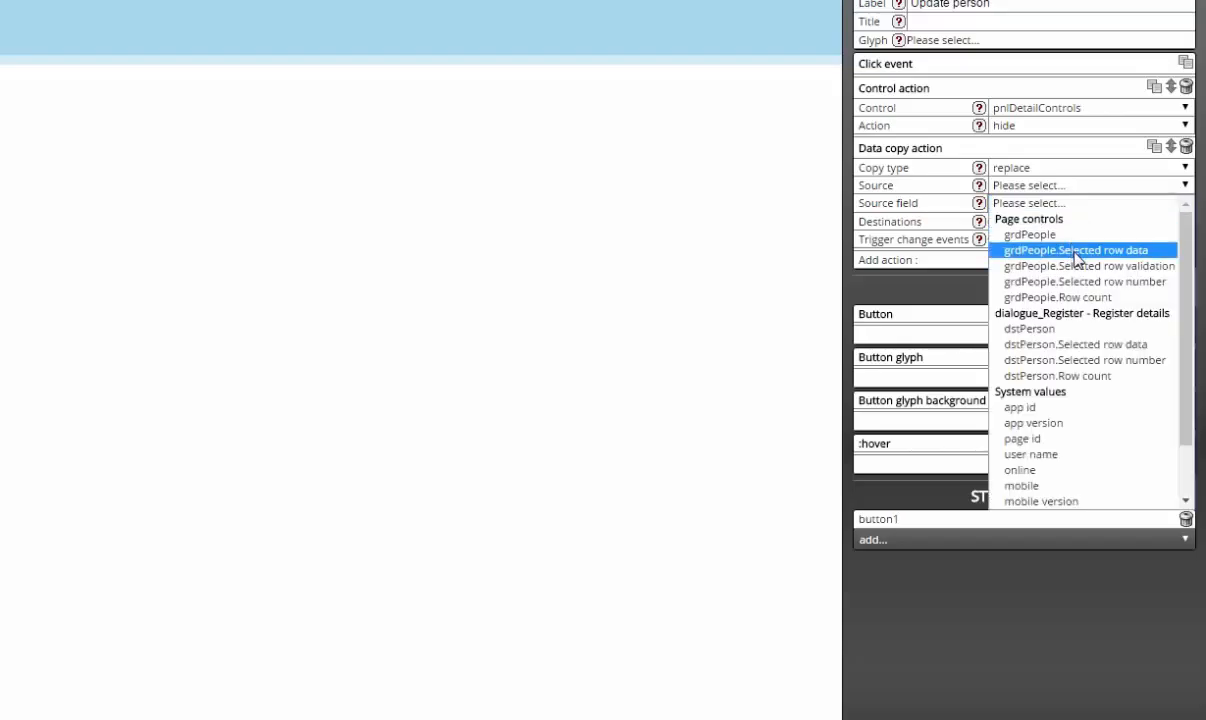
left_click(1077, 252)
left_click(1069, 228)
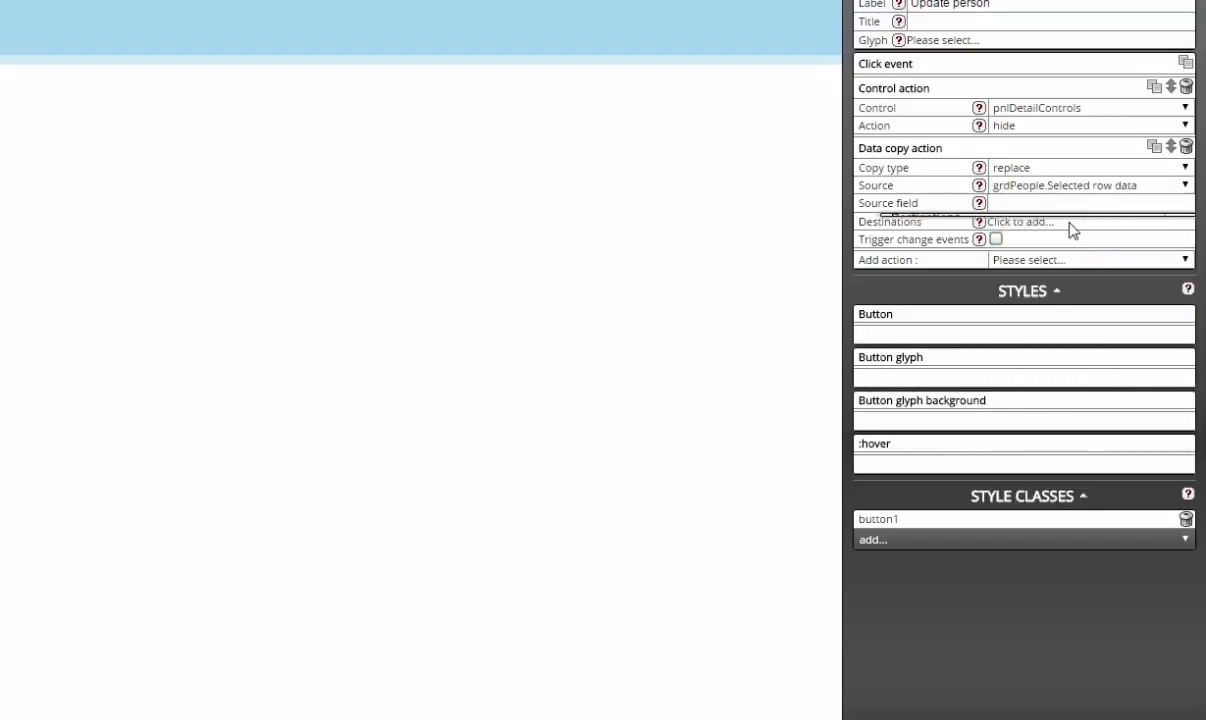
left_click(1062, 270)
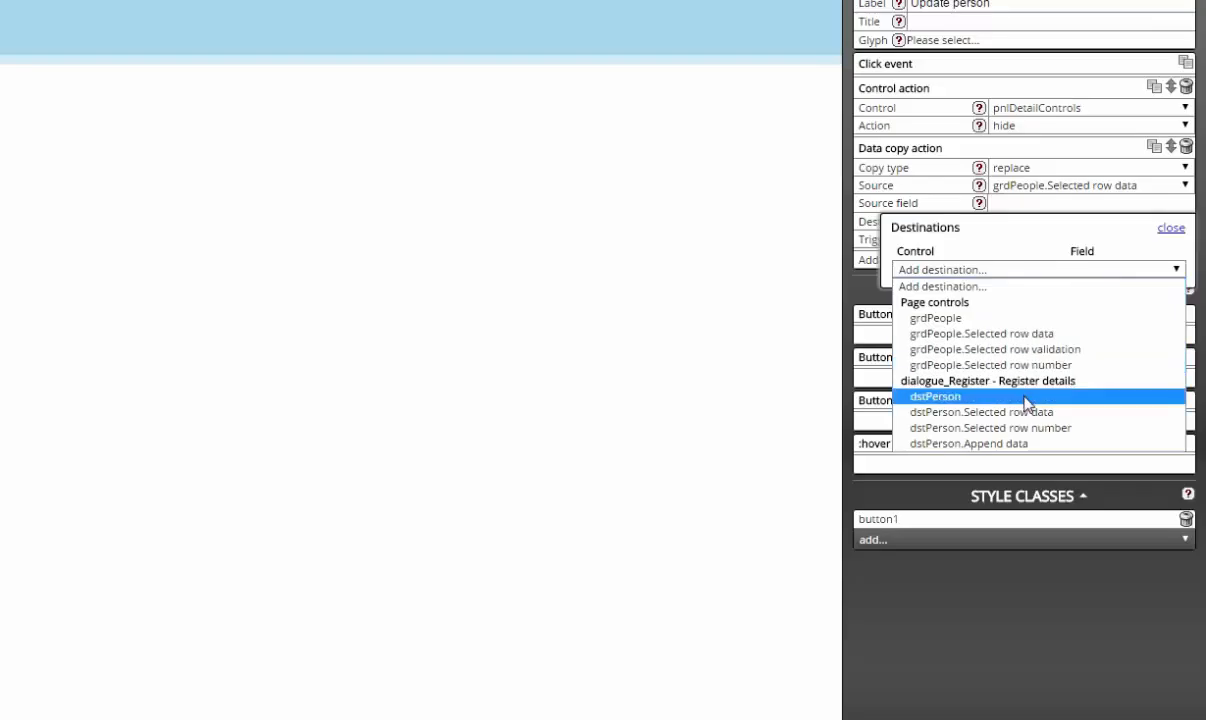
left_click(988, 396)
left_click(1166, 230)
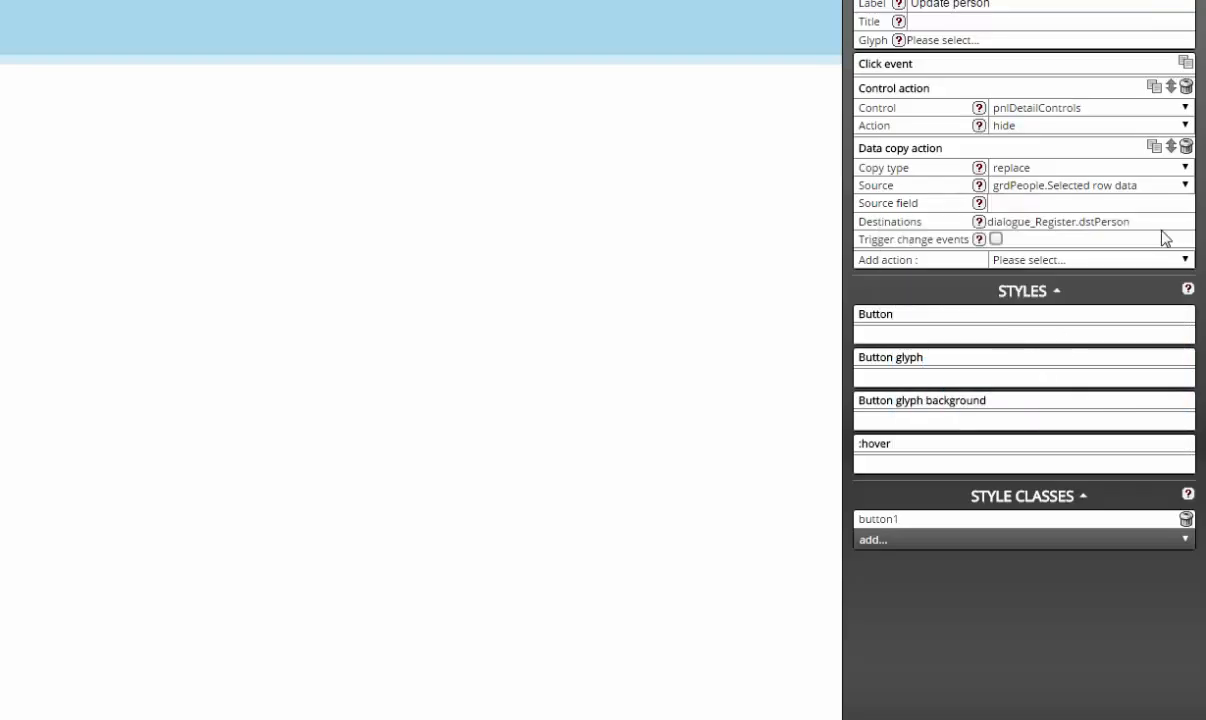
Step: Add a Navigate action opening dialogue_Register as a dialogue, and move the hide-controls action after it
left_click(1035, 259)
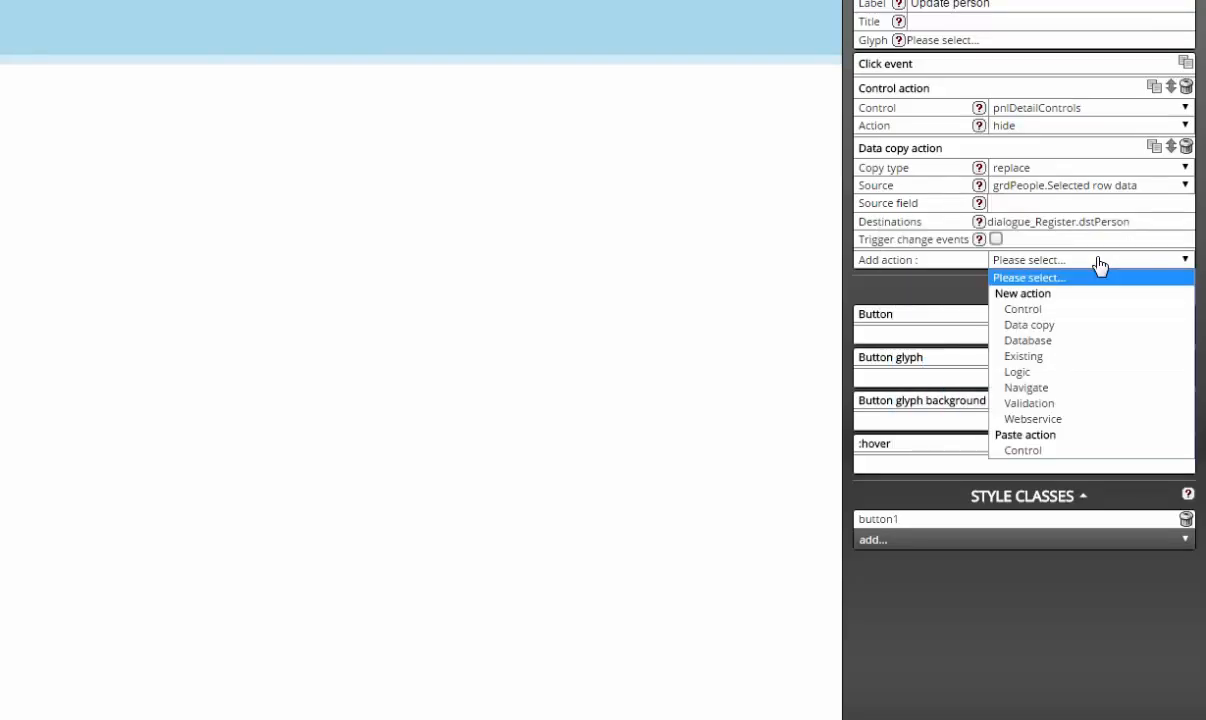
left_click(1070, 388)
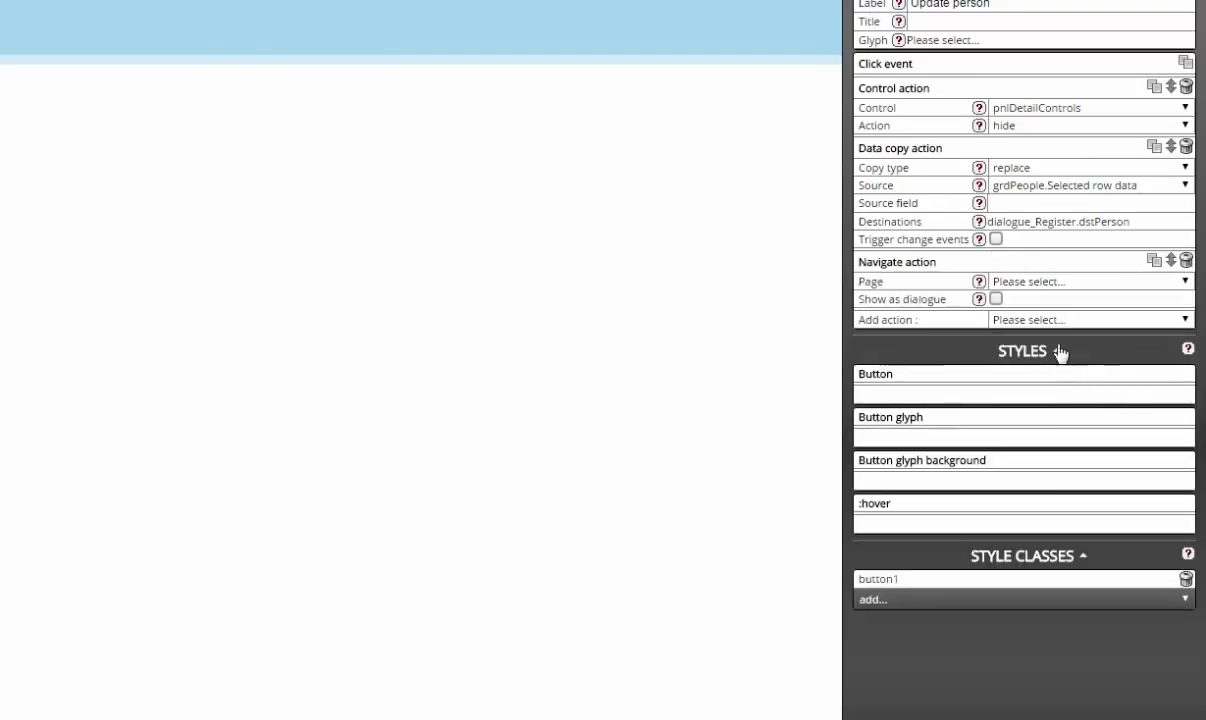
left_click(1053, 282)
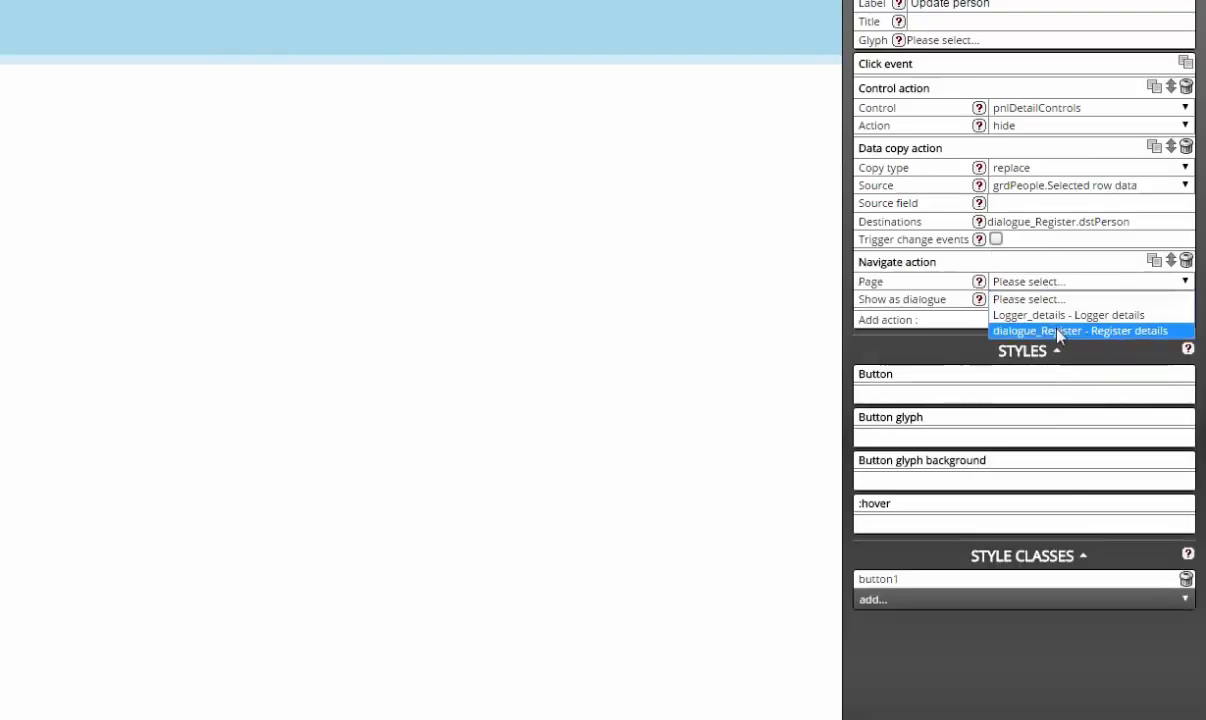
left_click(1058, 331)
left_click(996, 317)
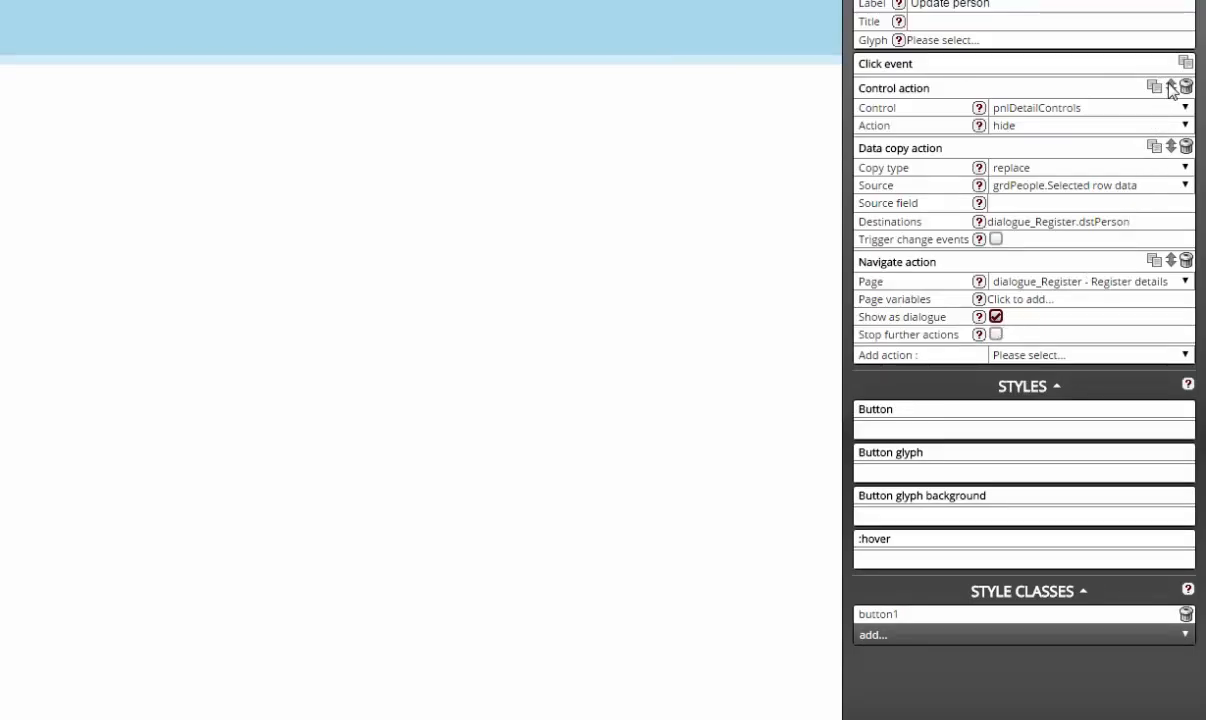
left_click_drag(1172, 89, 1174, 270)
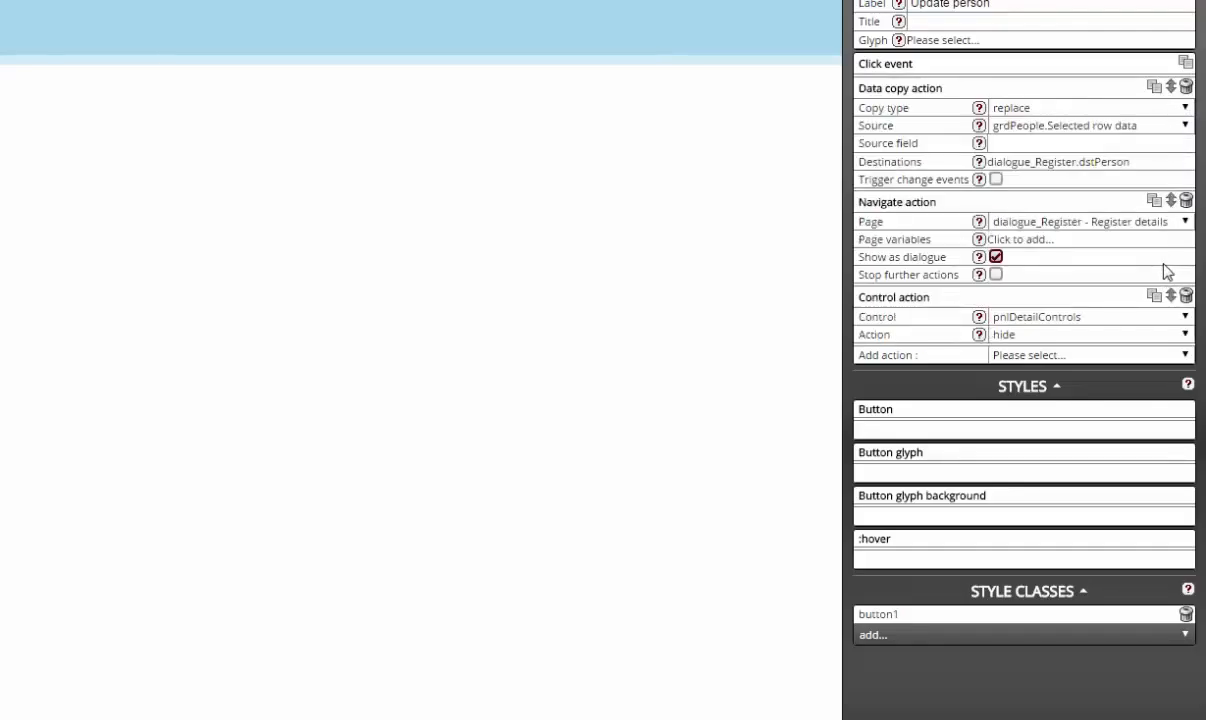
left_click(240, 256)
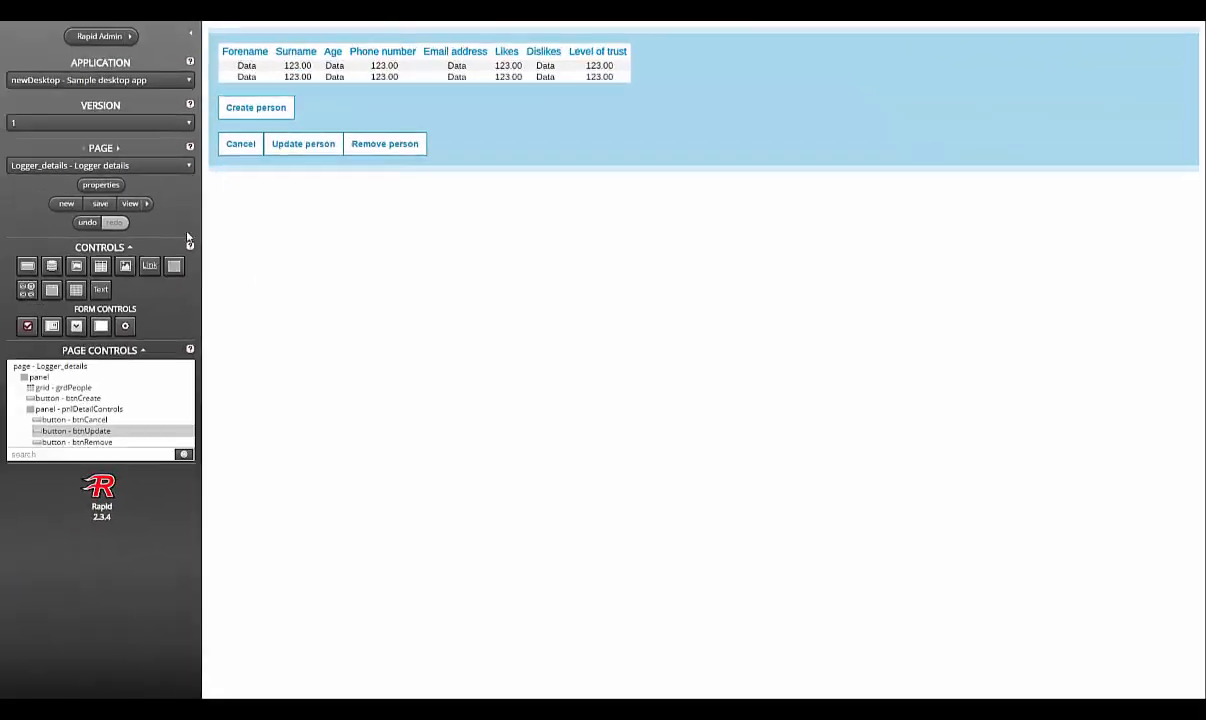
Step: Save the Logger_details page and view it live in a new tab
left_click(100, 203)
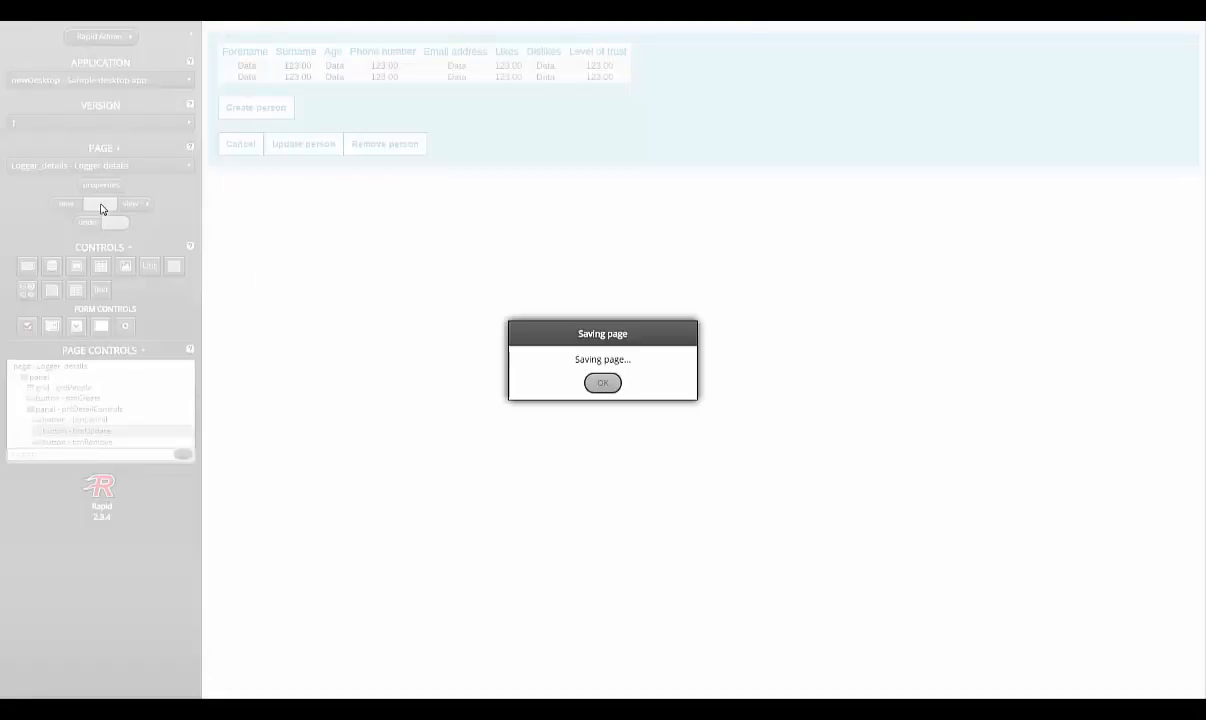
left_click(602, 384)
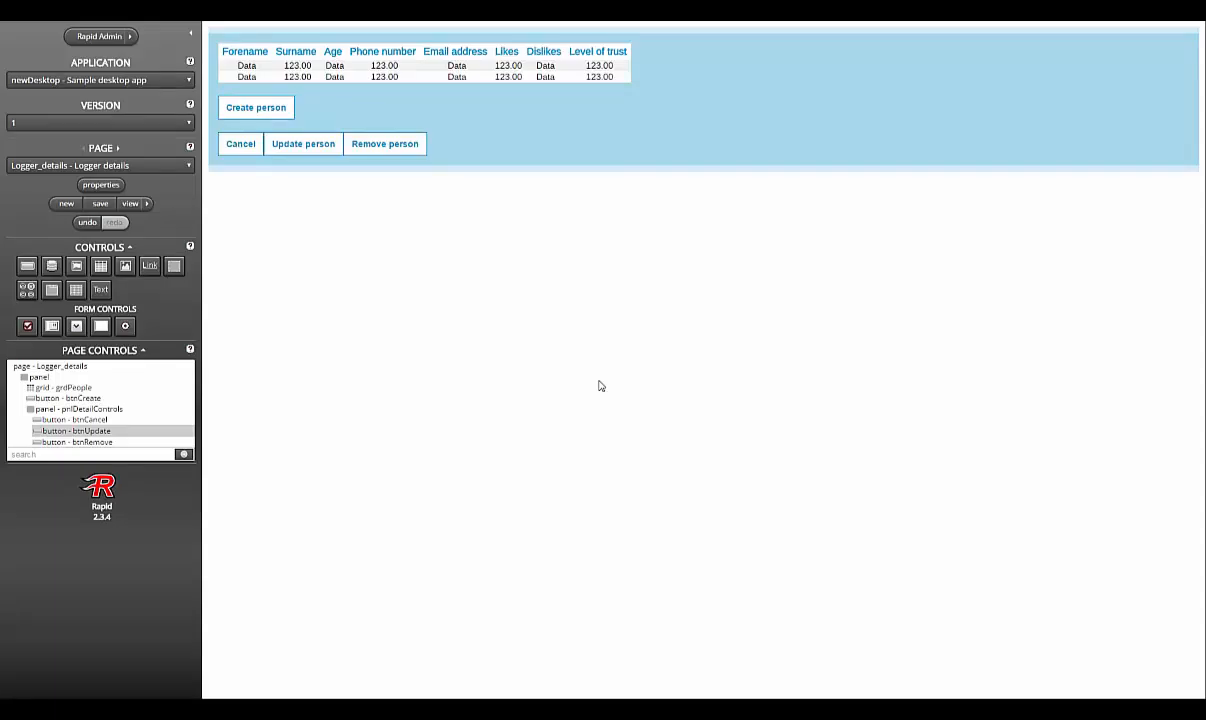
left_click(148, 205)
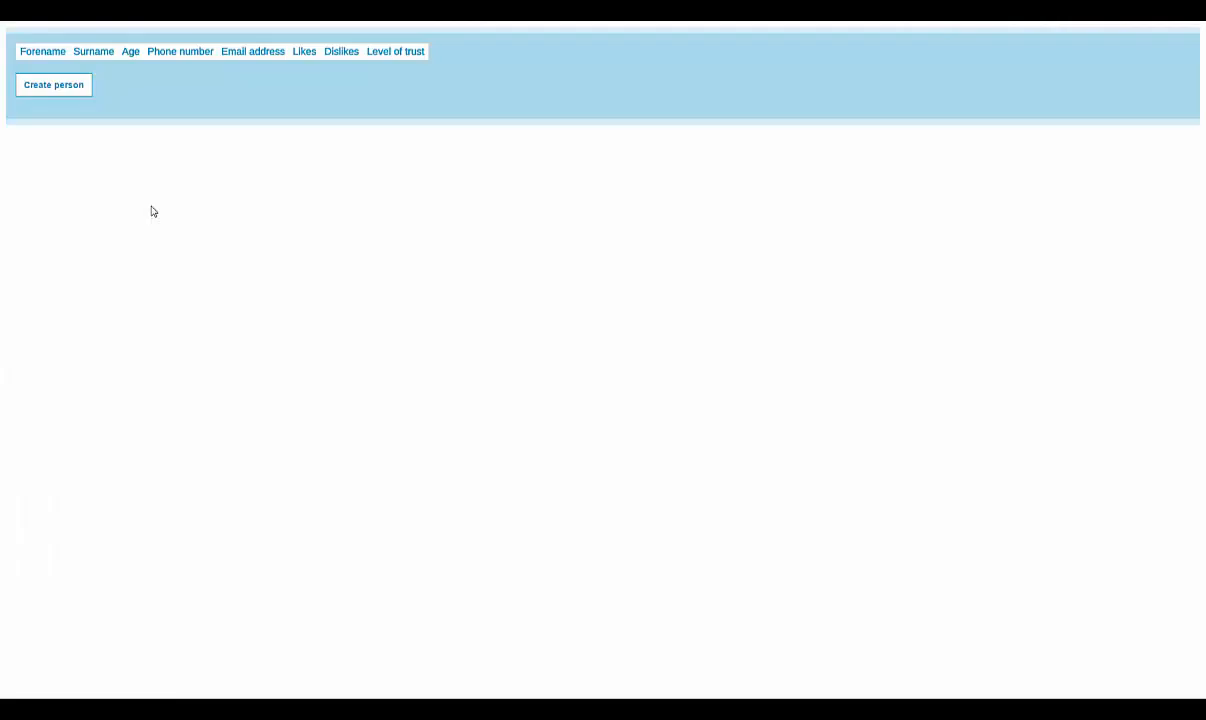
Step: Register a first person born 25/09/1981, liking Cars, disliking Slow Internet, trust level 2
left_click(77, 88)
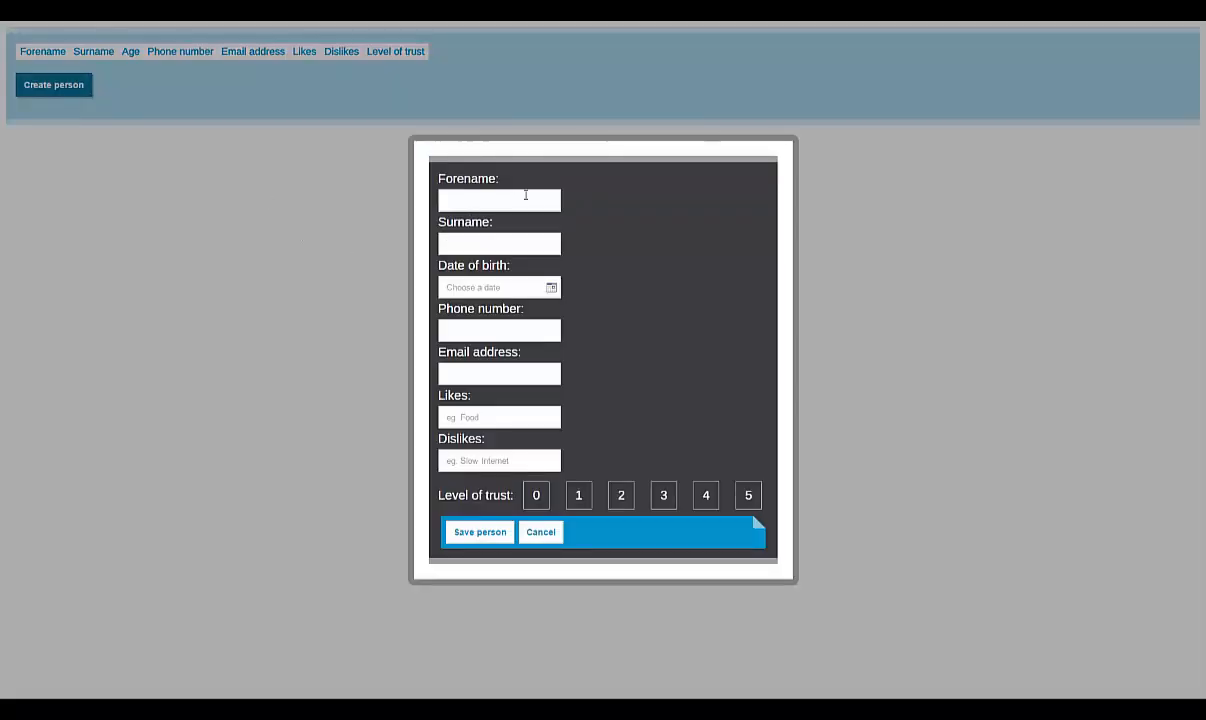
key("Tab")
key("Tab")
type("25/09/1981")
key("Tab")
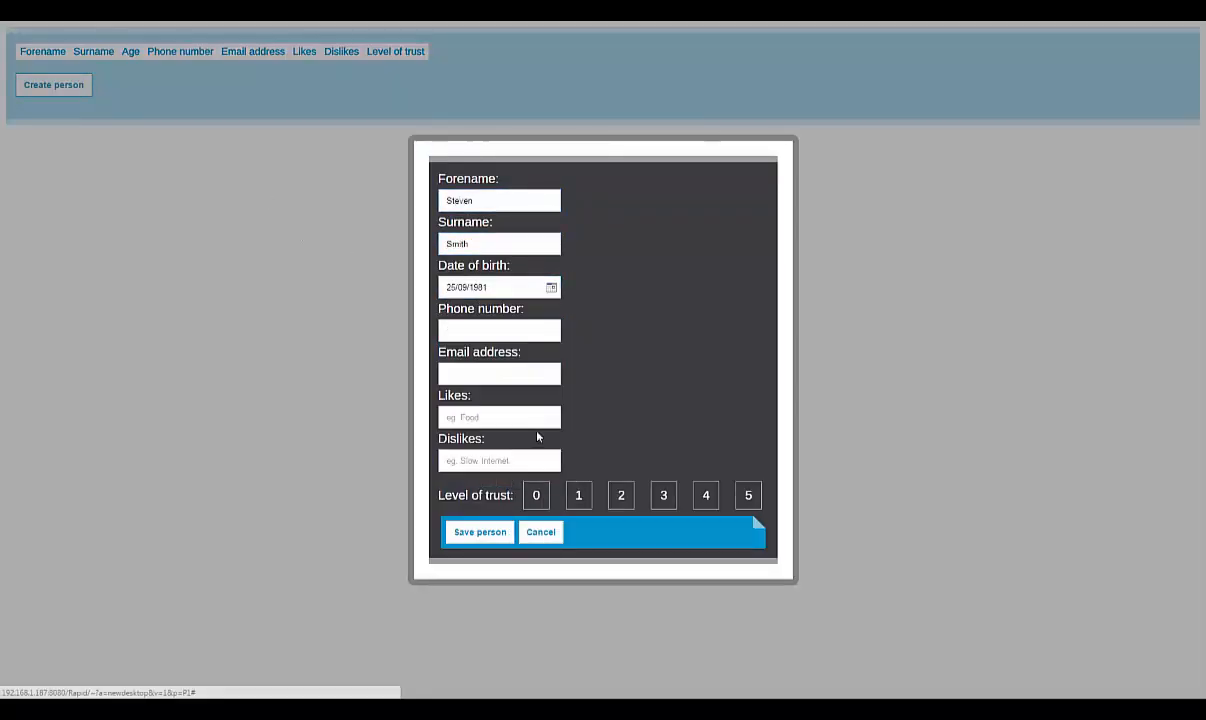
type("01234 567 890")
key("Tab")
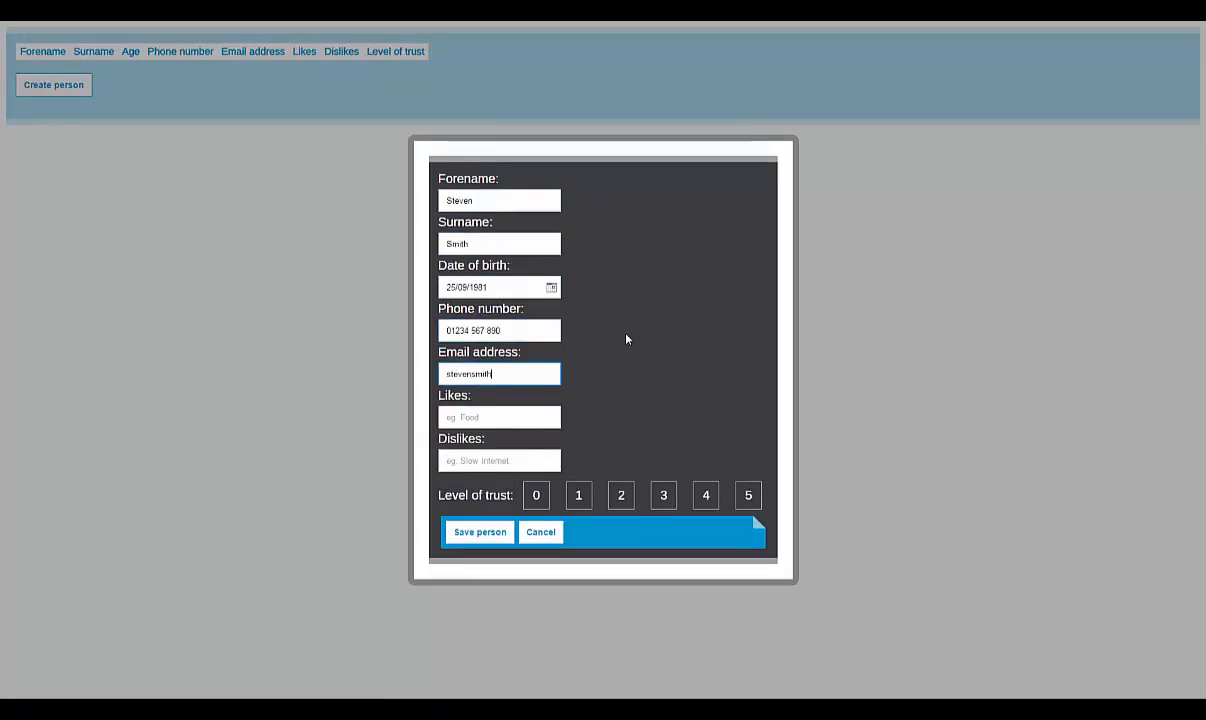
key("Tab")
type("Cars")
key("Tab")
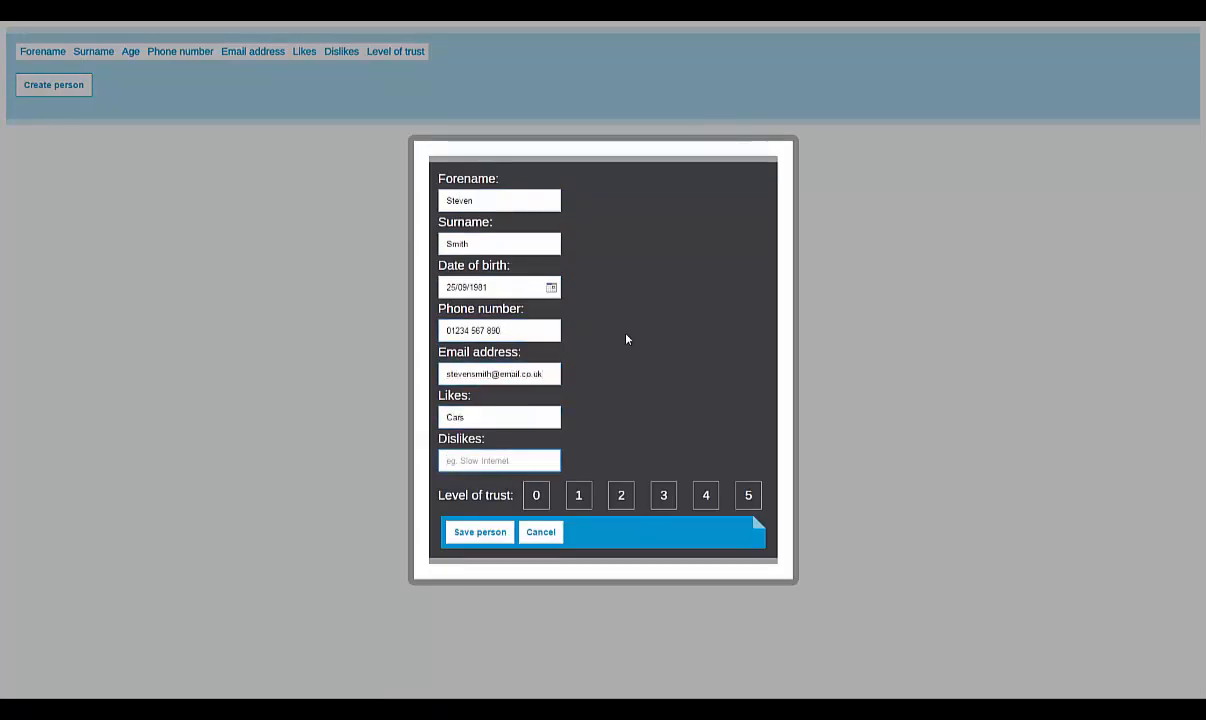
type("Slow Internet")
left_click(621, 495)
left_click(480, 532)
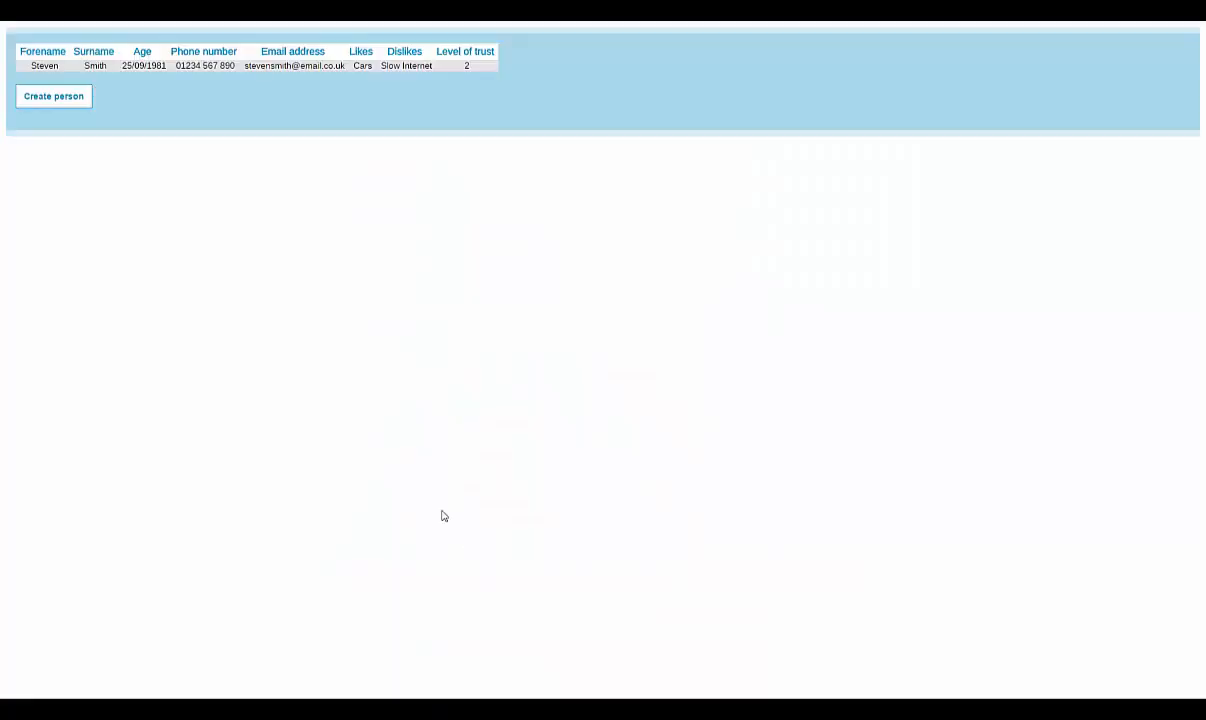
Step: Start a second person's form with their first name, surname and birth date 27/11/1995
left_click(54, 97)
type("Angela")
key("Tab")
type("Anaconda")
key("Tab")
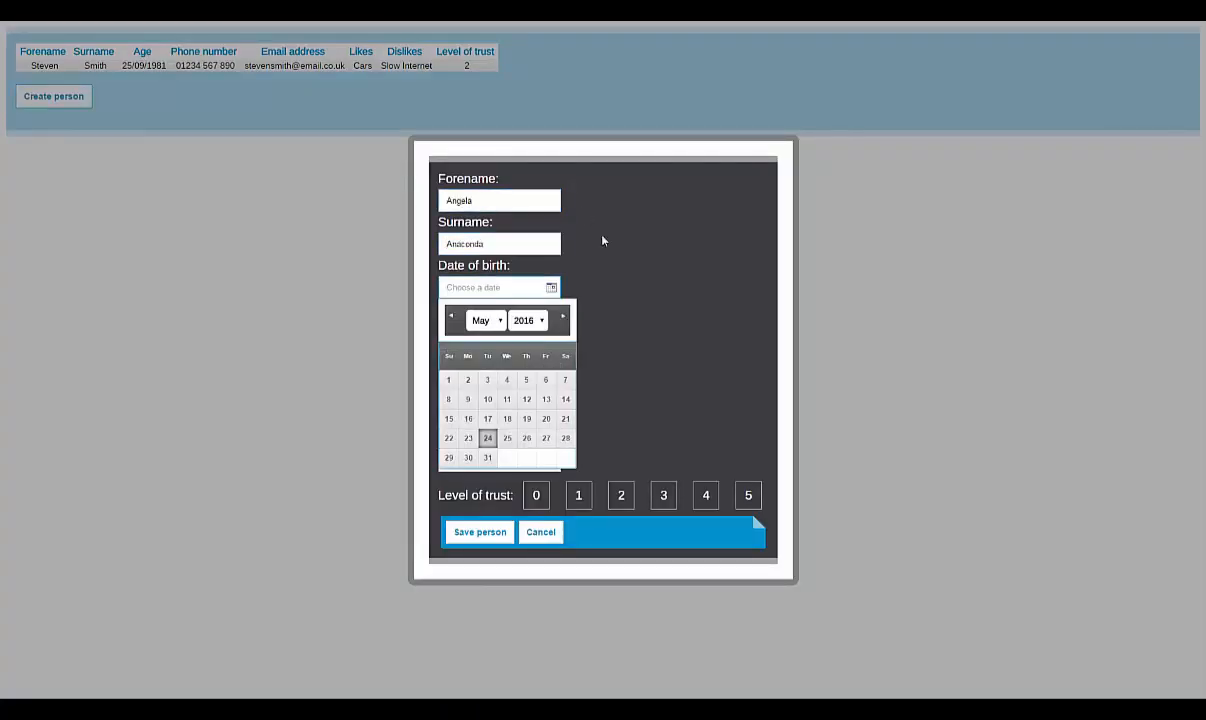
left_click(527, 320)
left_click(524, 365)
left_click(481, 320)
left_click(478, 449)
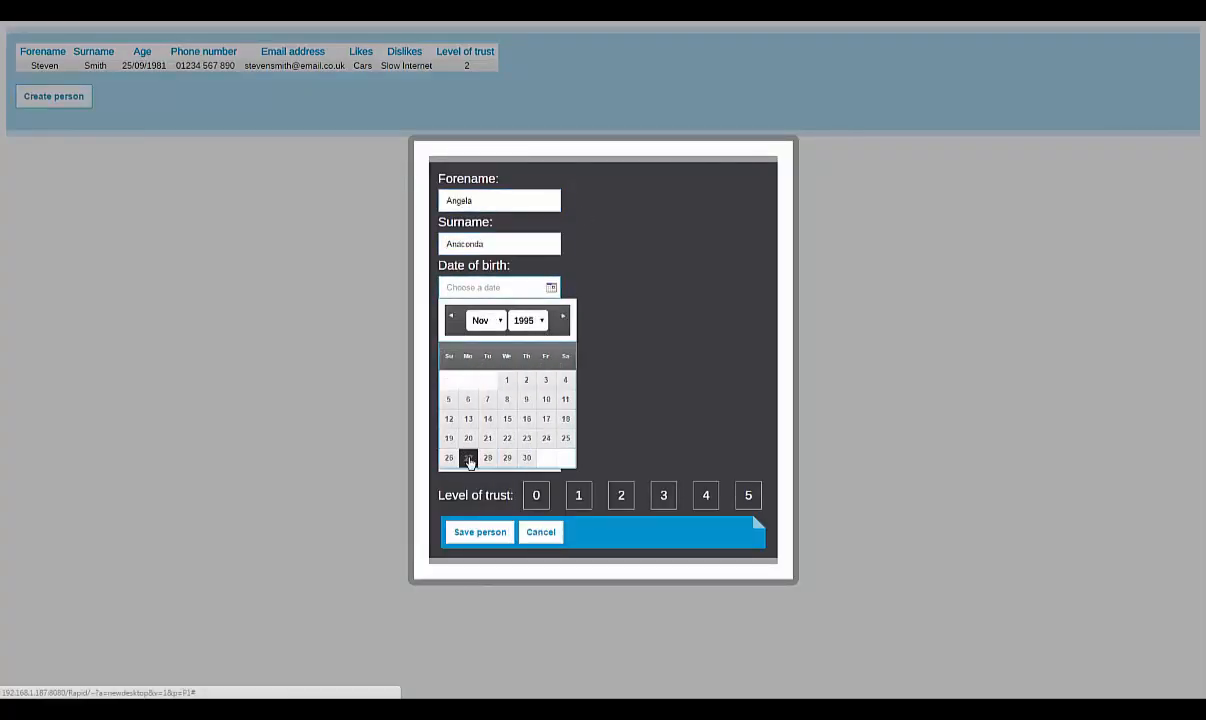
left_click(468, 457)
left_click(500, 330)
Step: Enter their phone, email, likes Dogs, dislikes French, trust 5, save, and show the grid data
type("10987 654 321")
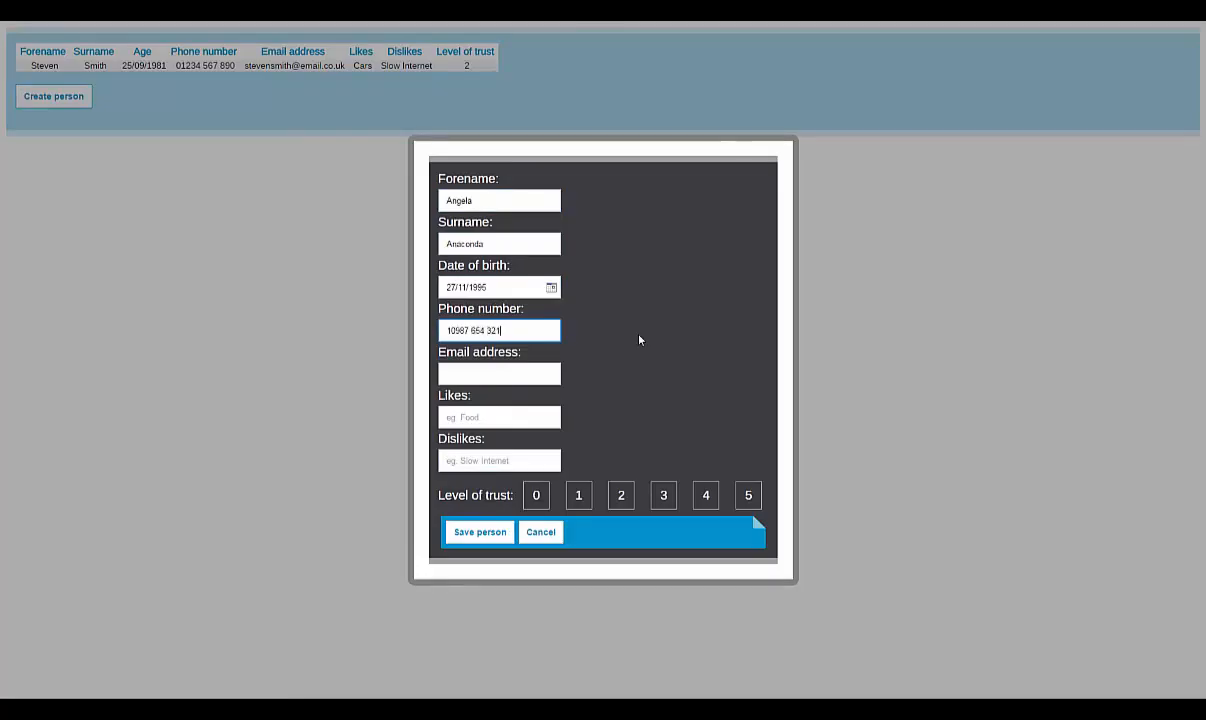
key("Tab")
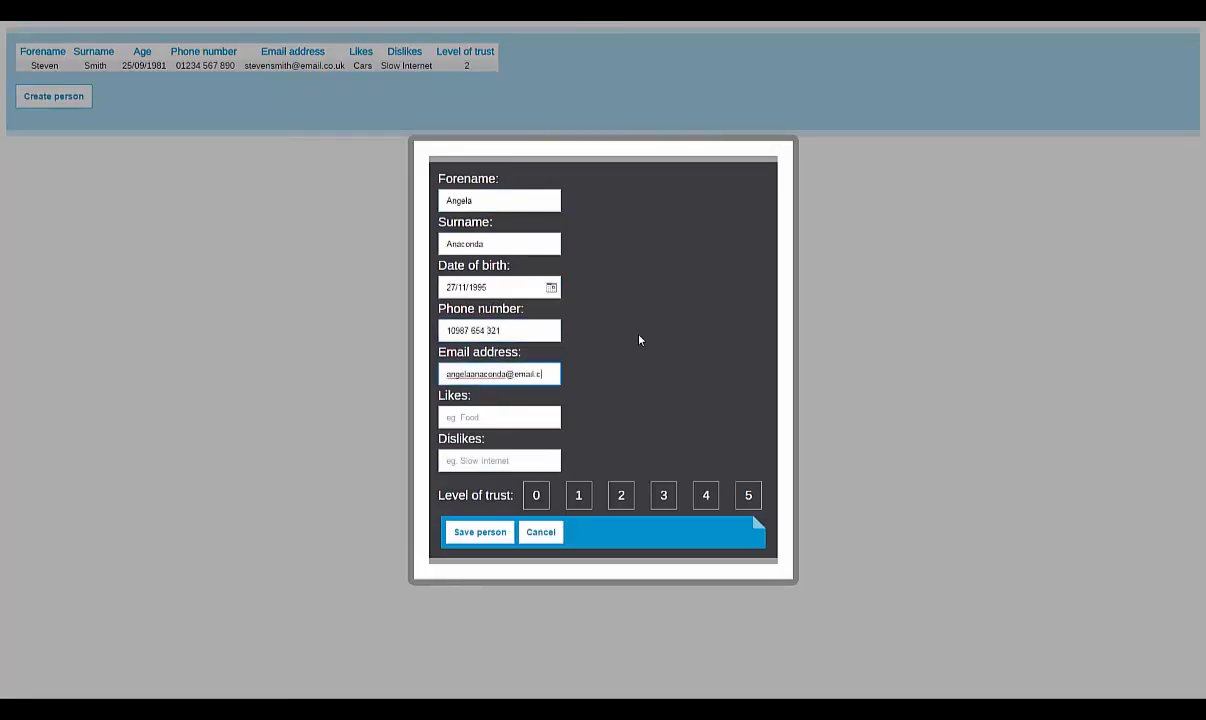
key("Tab")
type("Dogs")
key("Tab")
type("French")
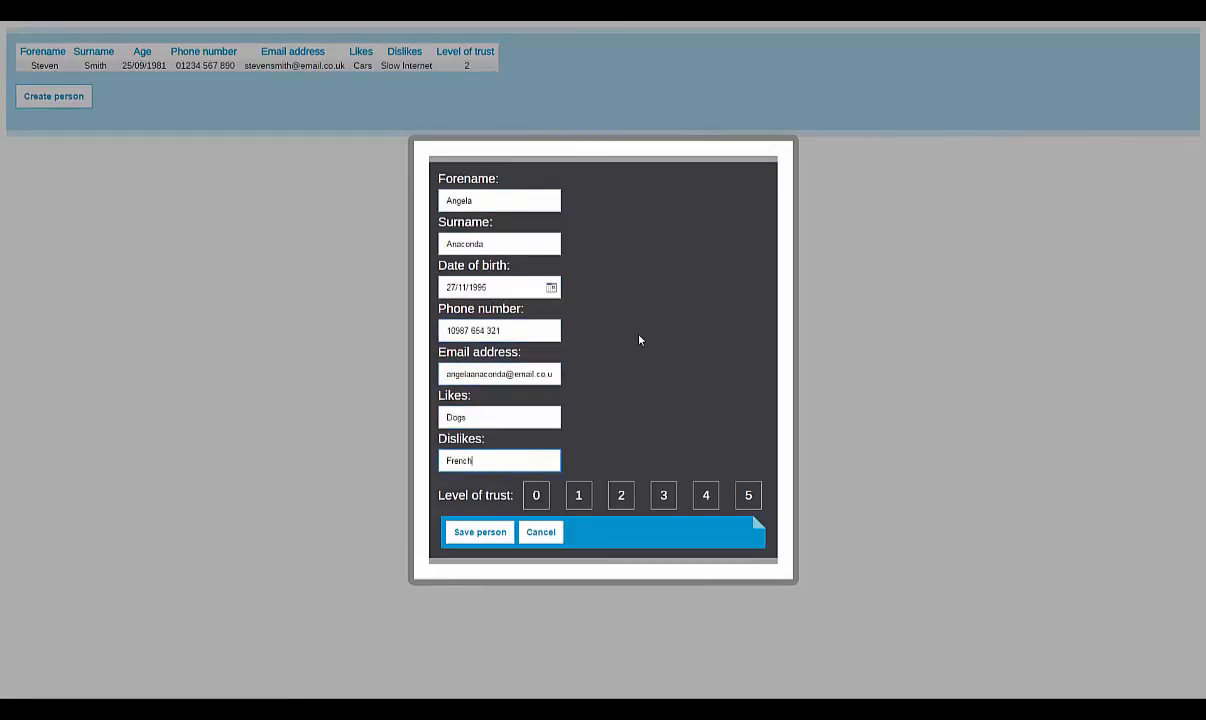
left_click(752, 497)
left_click(498, 538)
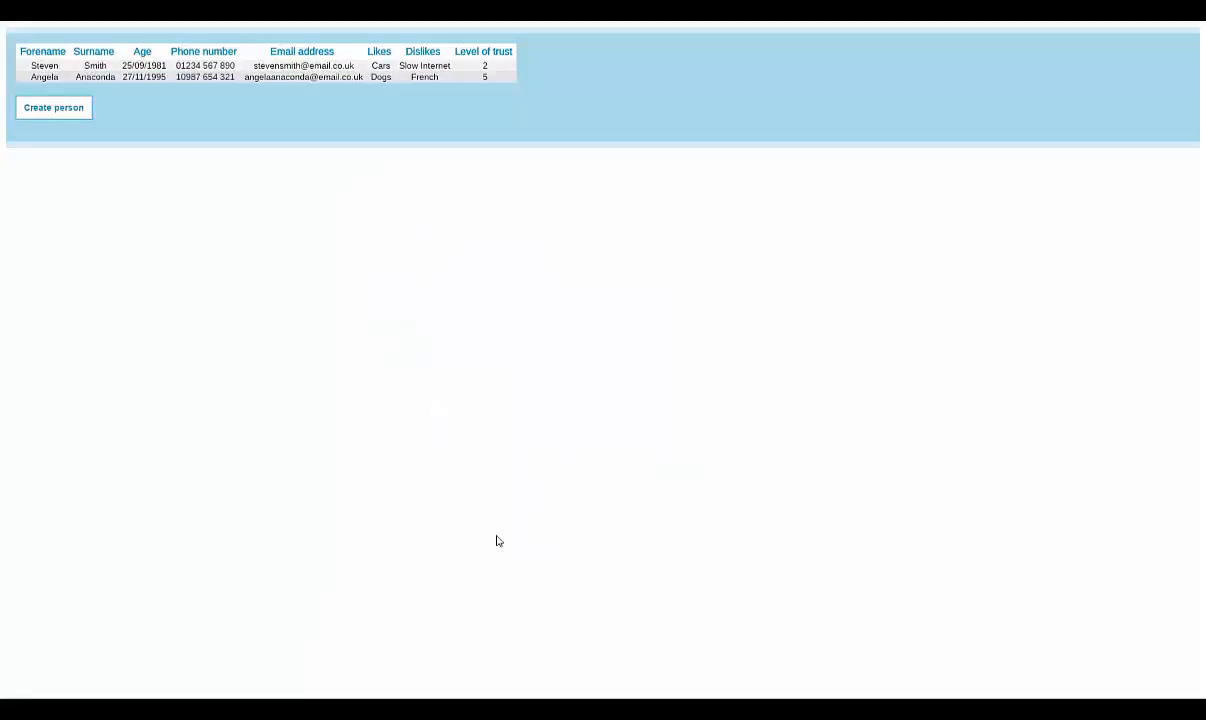
left_click(36, 689)
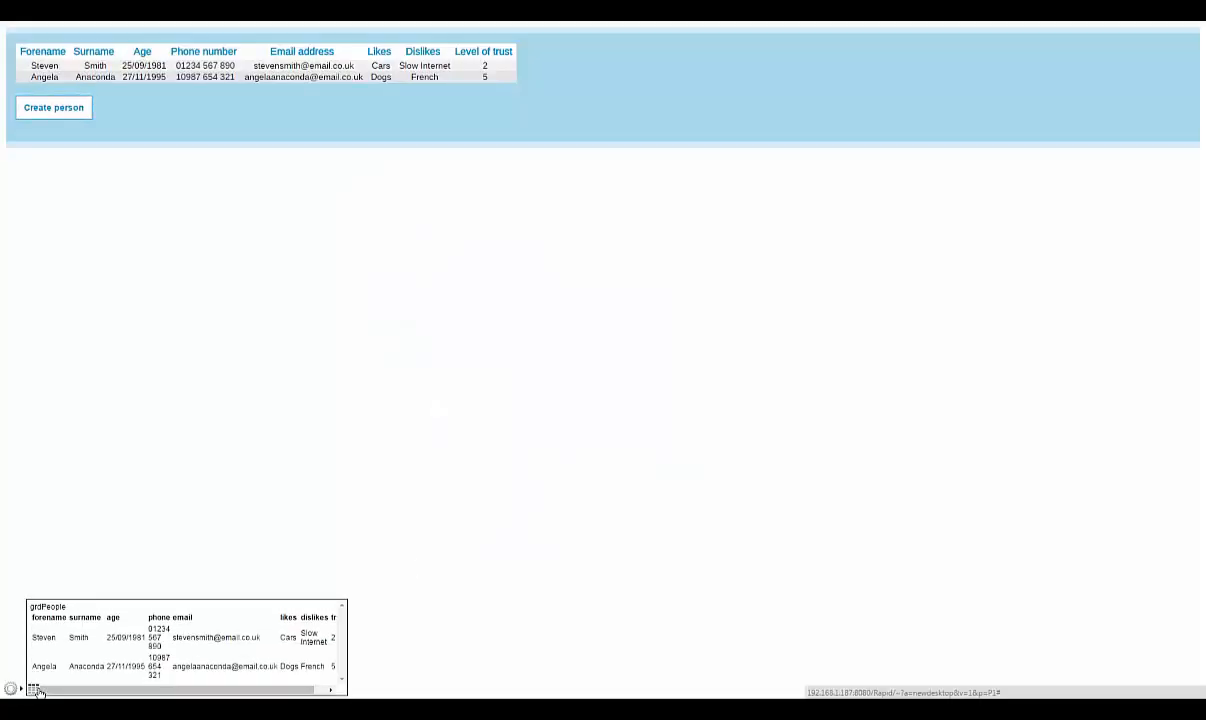
Step: Shorten the second person's email to an initial-dot form, then remove the first person
left_click(295, 77)
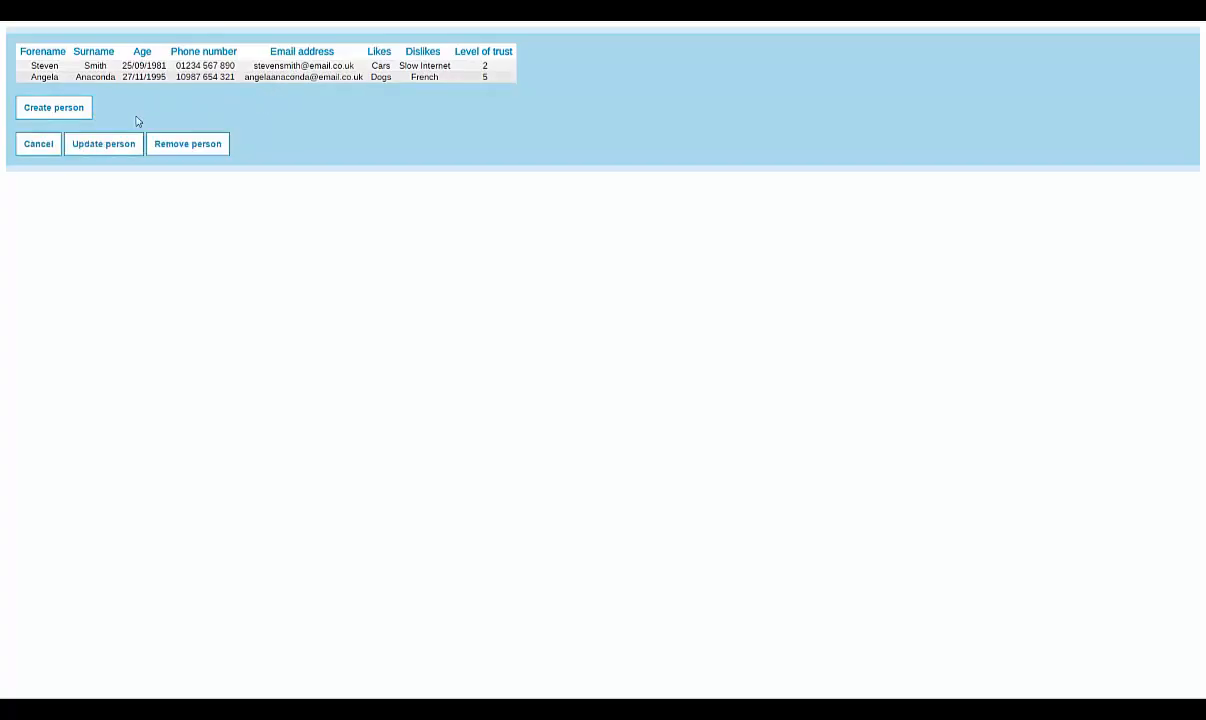
left_click(104, 145)
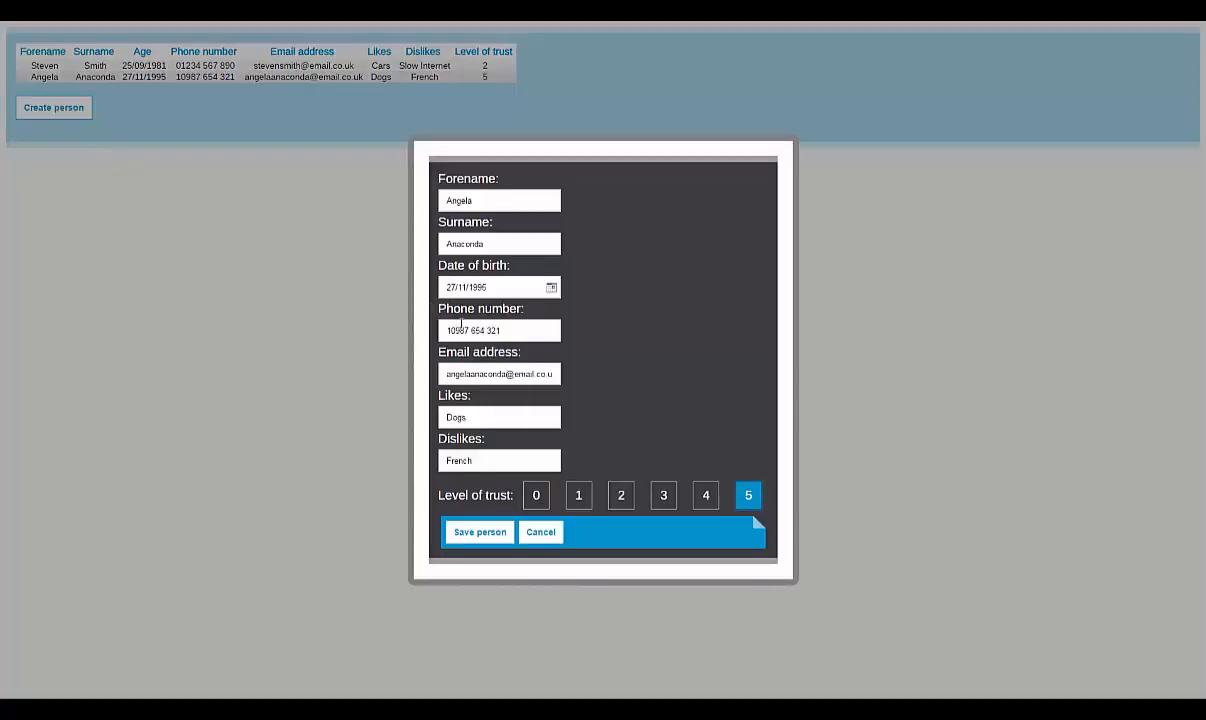
left_click(470, 374)
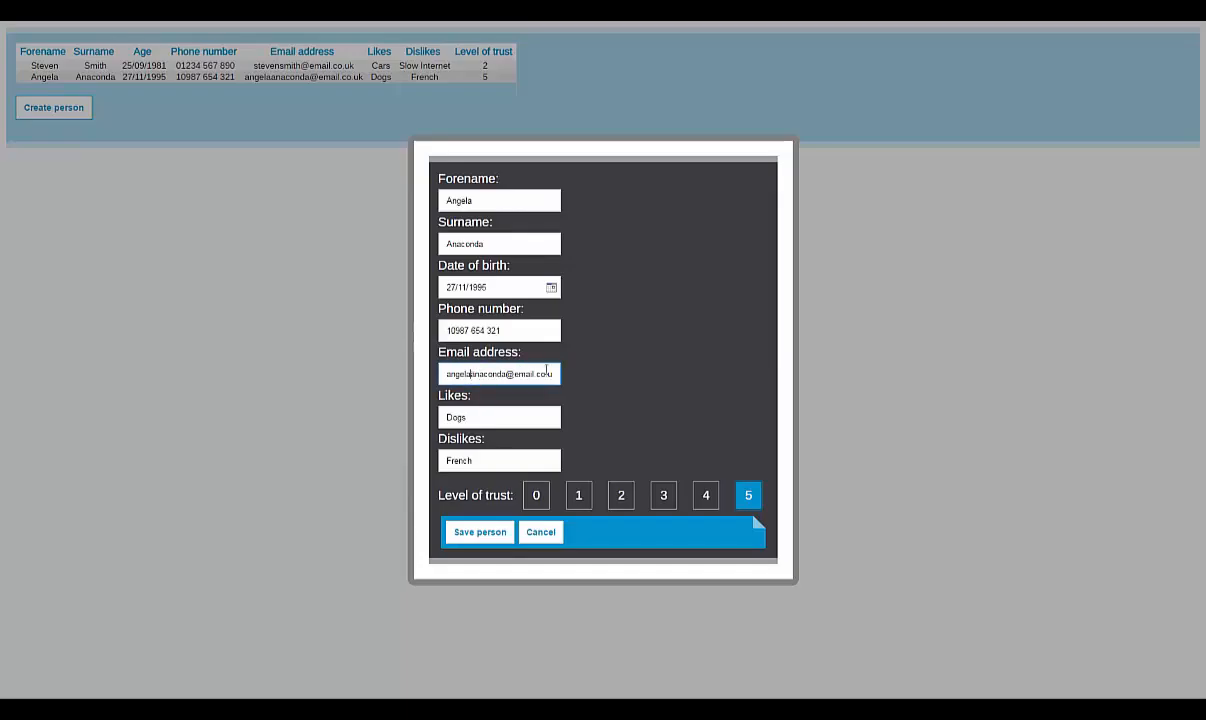
key("BackSpace")
key("BackSpace")
key("BackSpace")
key("BackSpace")
key("BackSpace")
type(".")
left_click(492, 532)
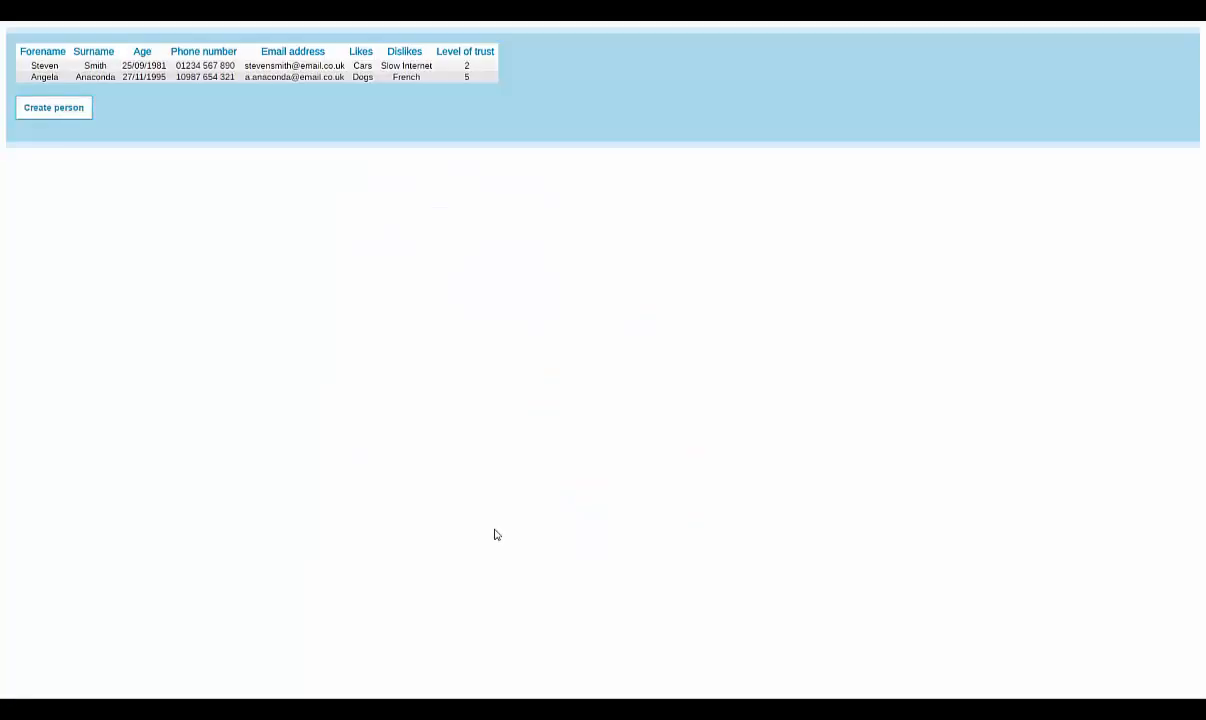
left_click(375, 70)
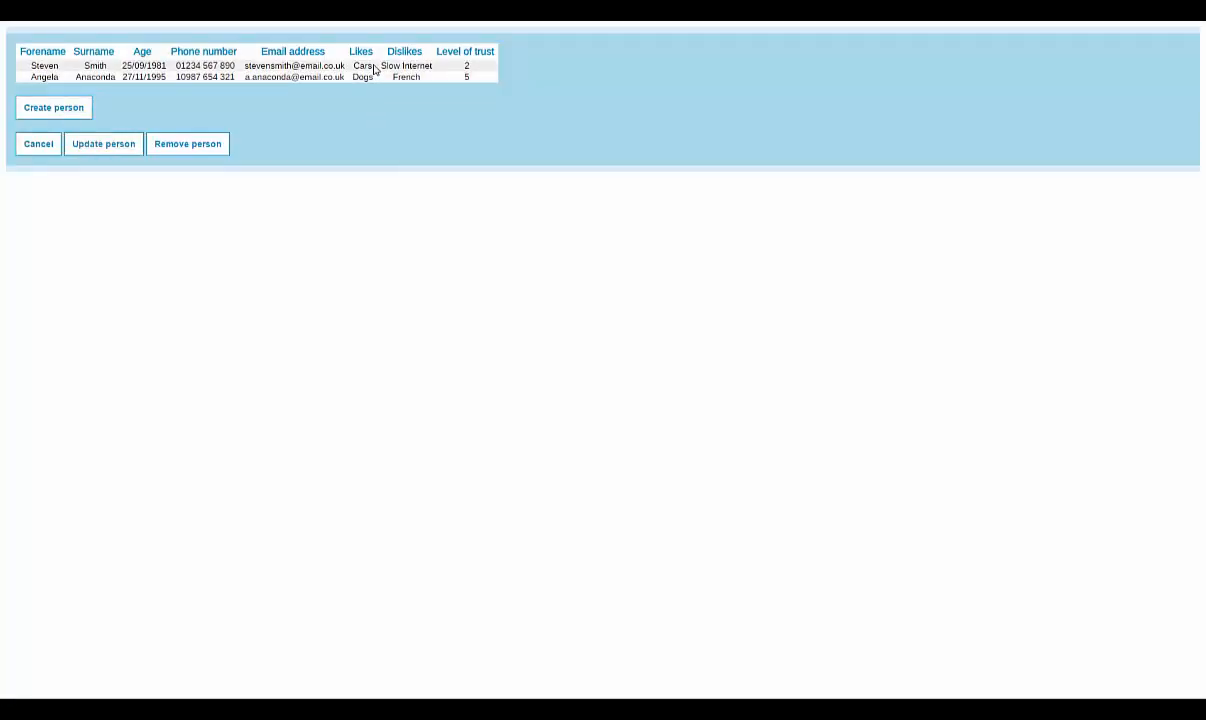
left_click(204, 150)
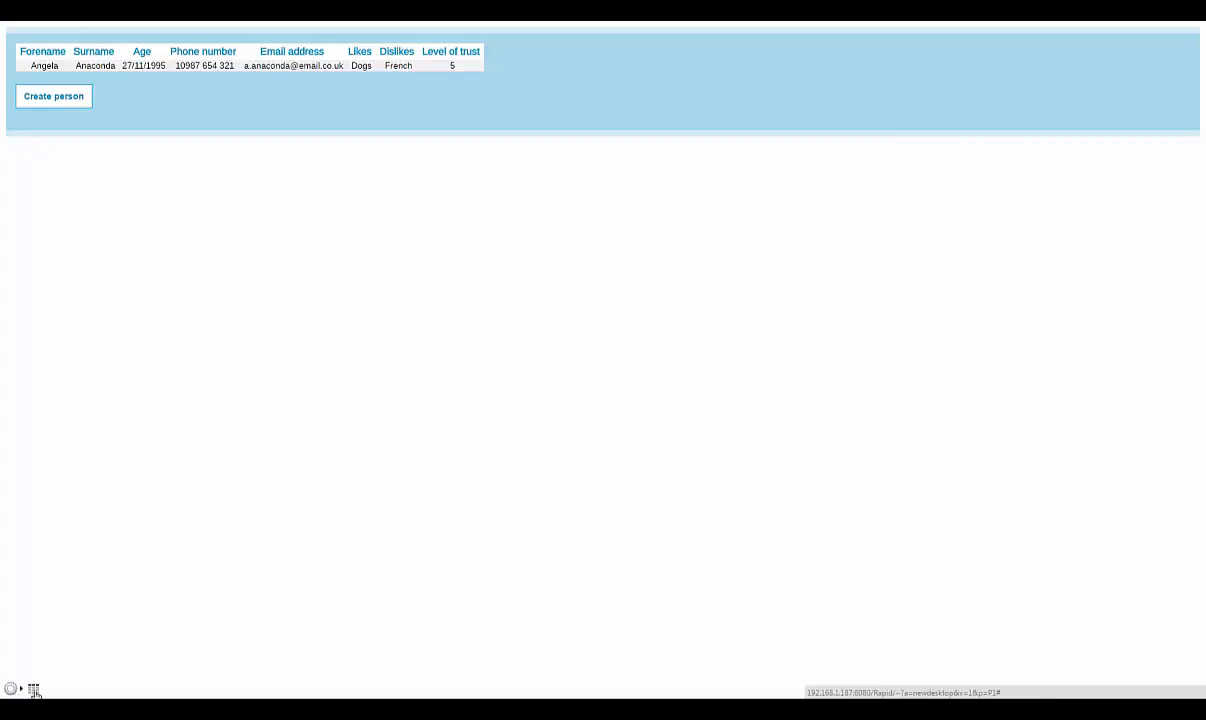
left_click(34, 690)
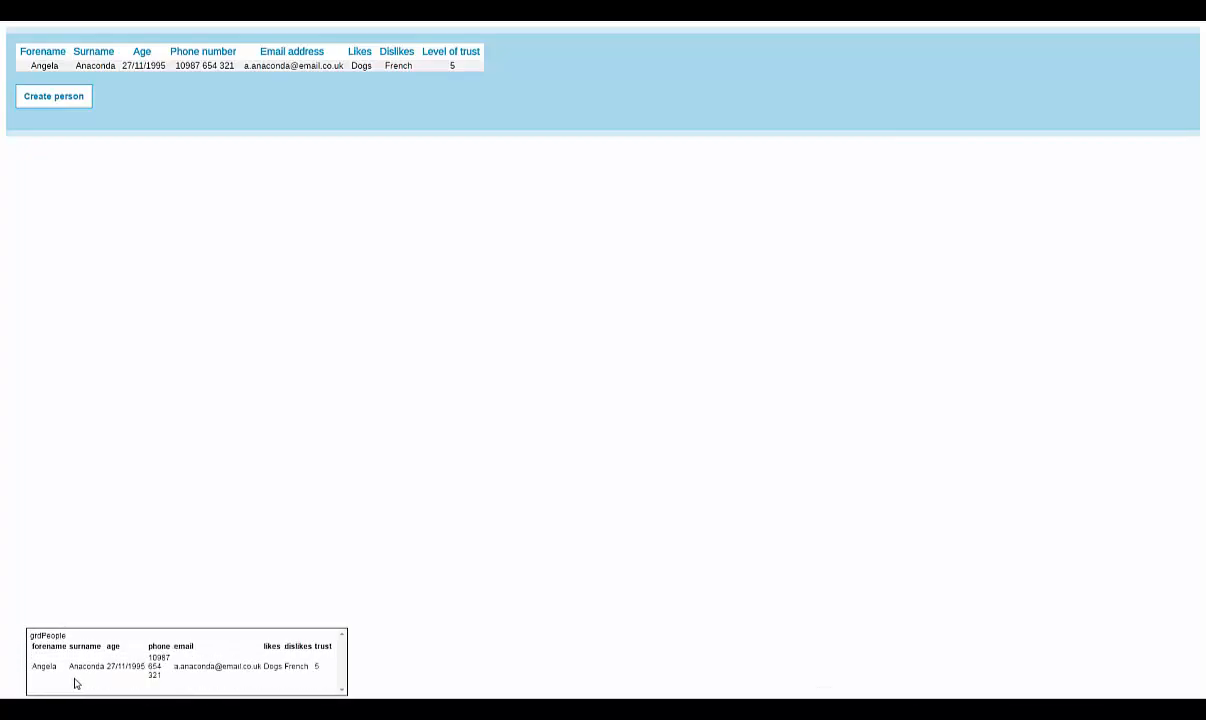